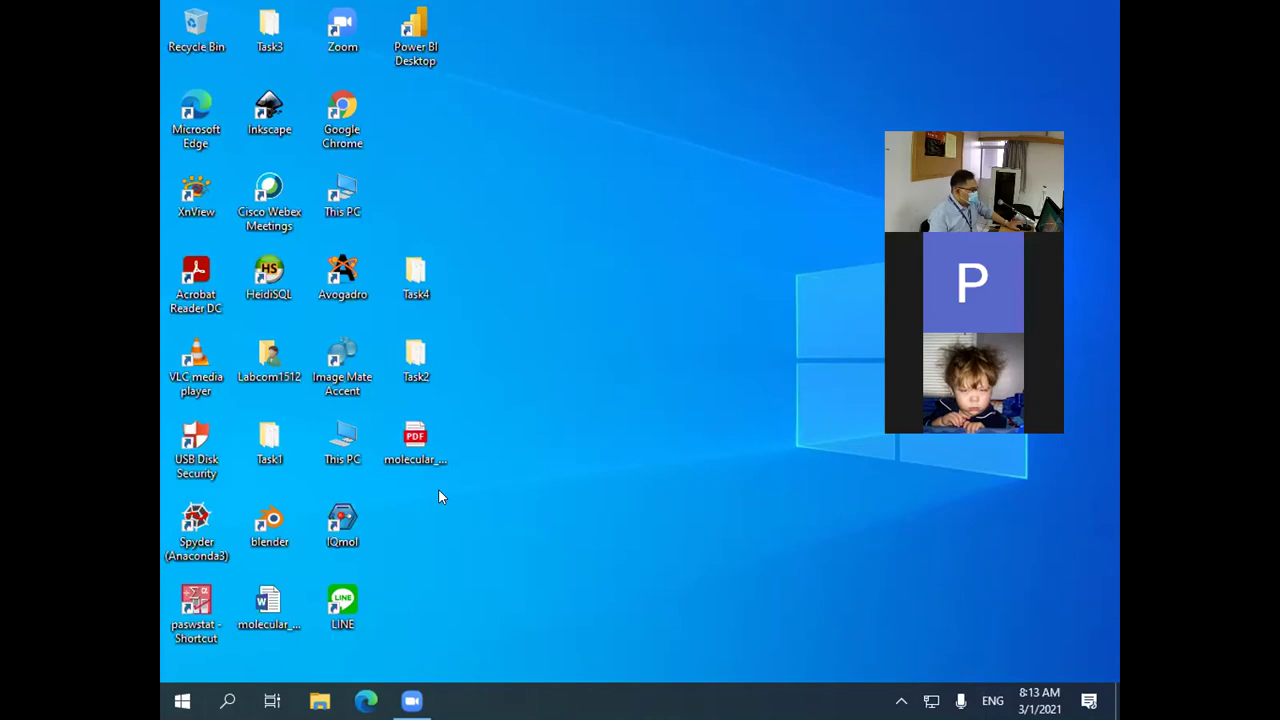
# Launch Power BI Desktop and dismiss its welcome window to reach the blank report.
pyautogui.click(412, 50)
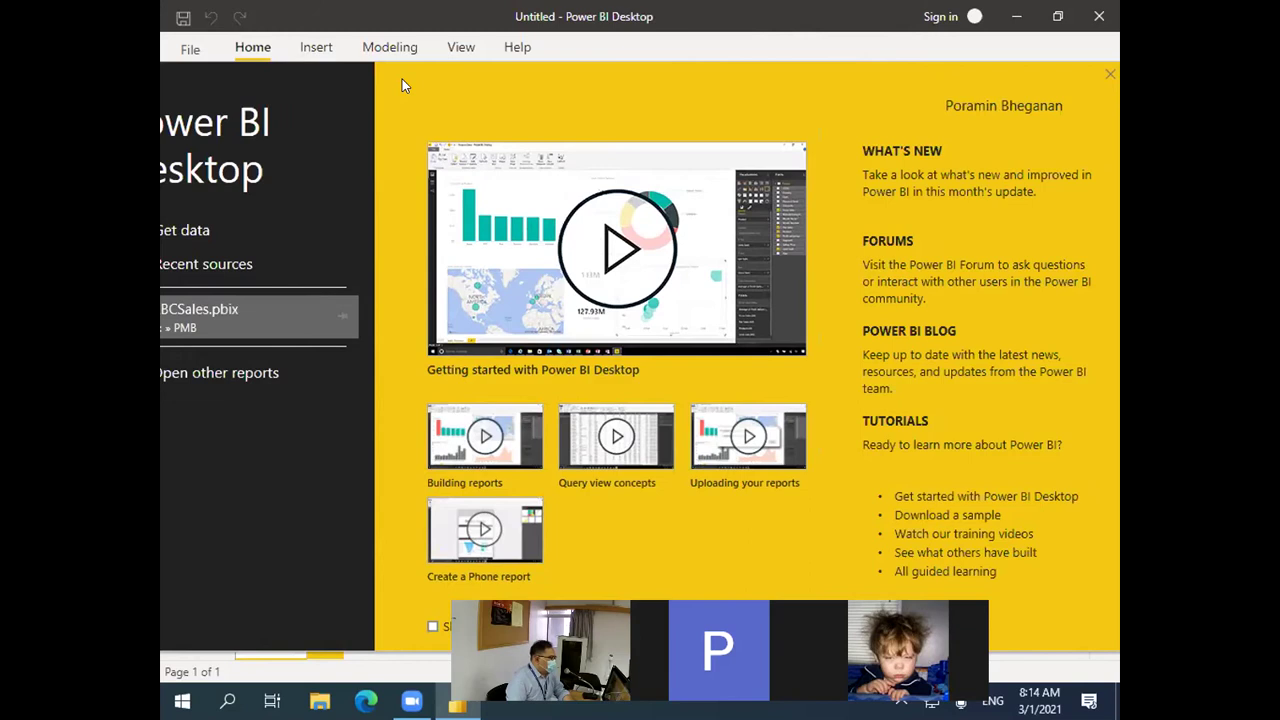
pyautogui.moveTo(402, 80); pyautogui.dragTo(506, 84)
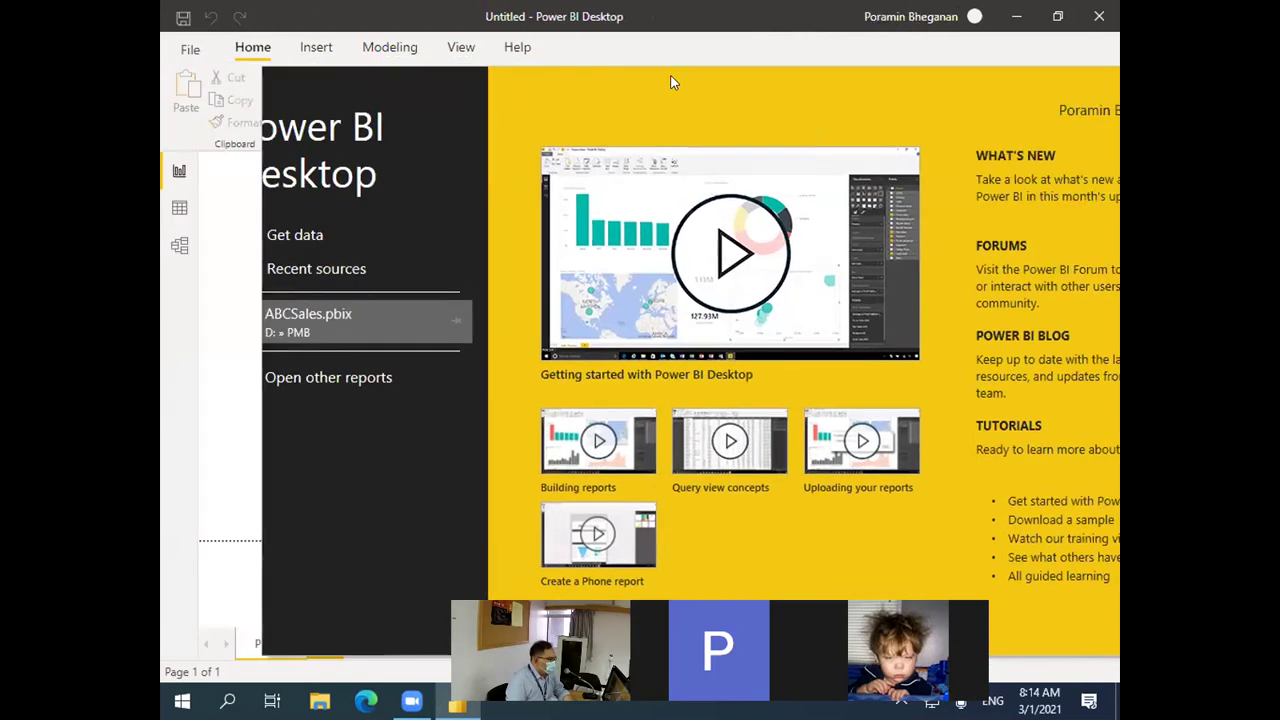
pyautogui.moveTo(664, 77); pyautogui.dragTo(634, 85)
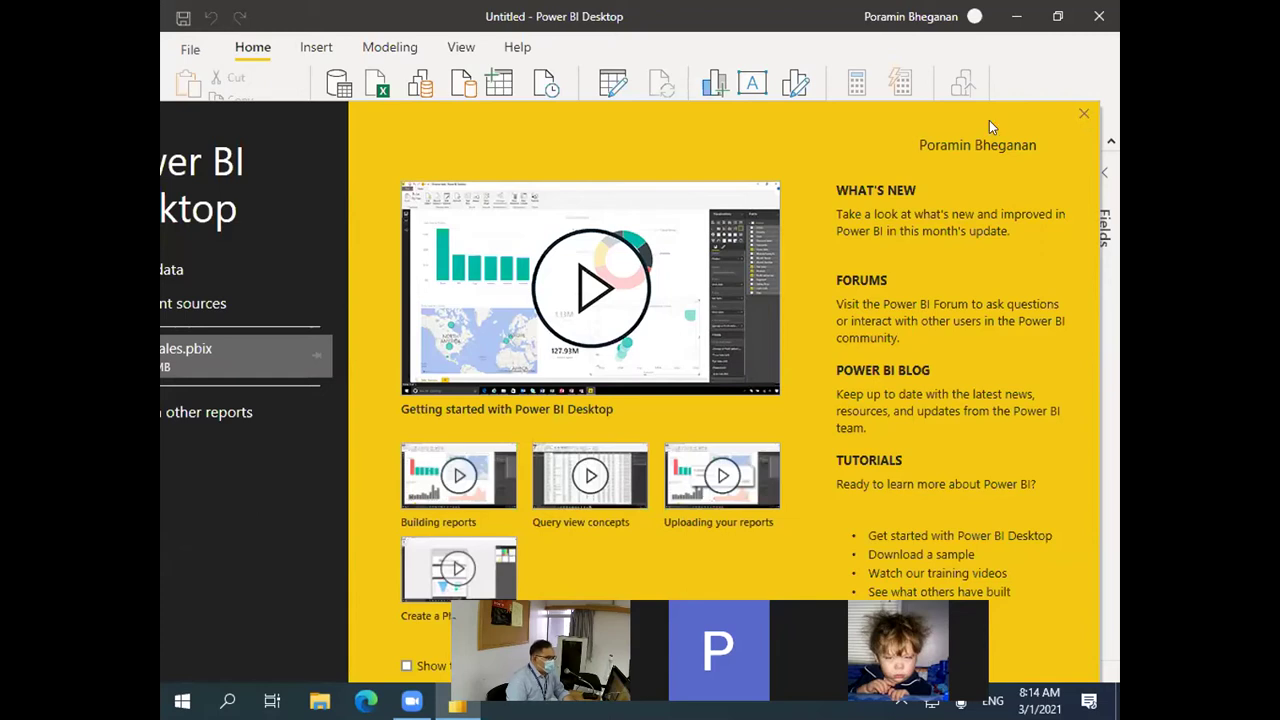
pyautogui.moveTo(992, 115); pyautogui.dragTo(967, 84)
pyautogui.click(1059, 83)
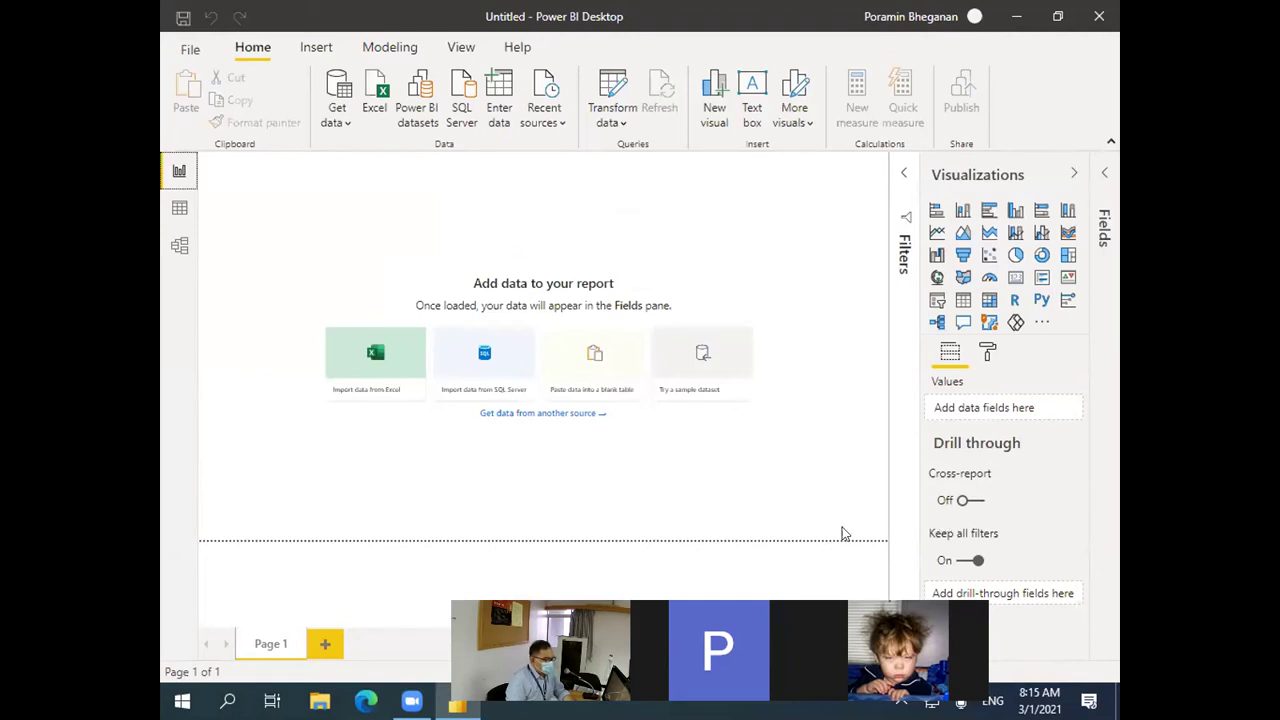
pyautogui.click(584, 228)
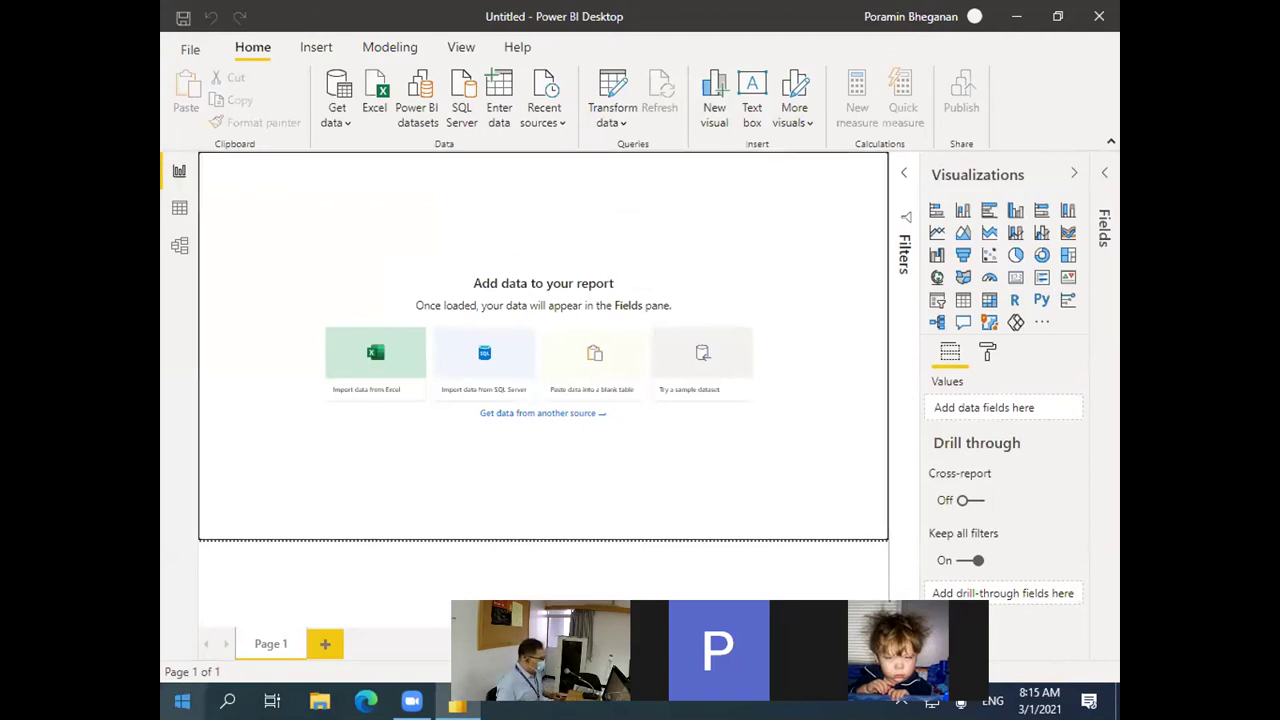
pyautogui.press('super')
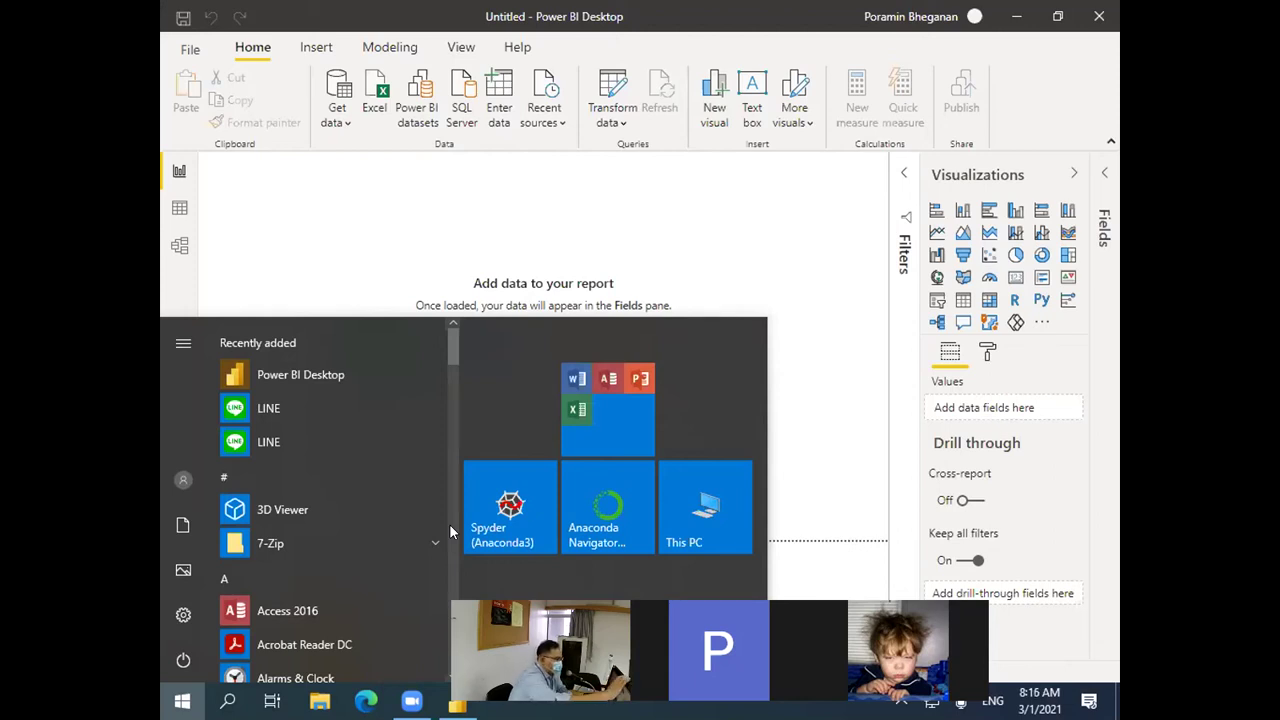
pyautogui.press('Escape')
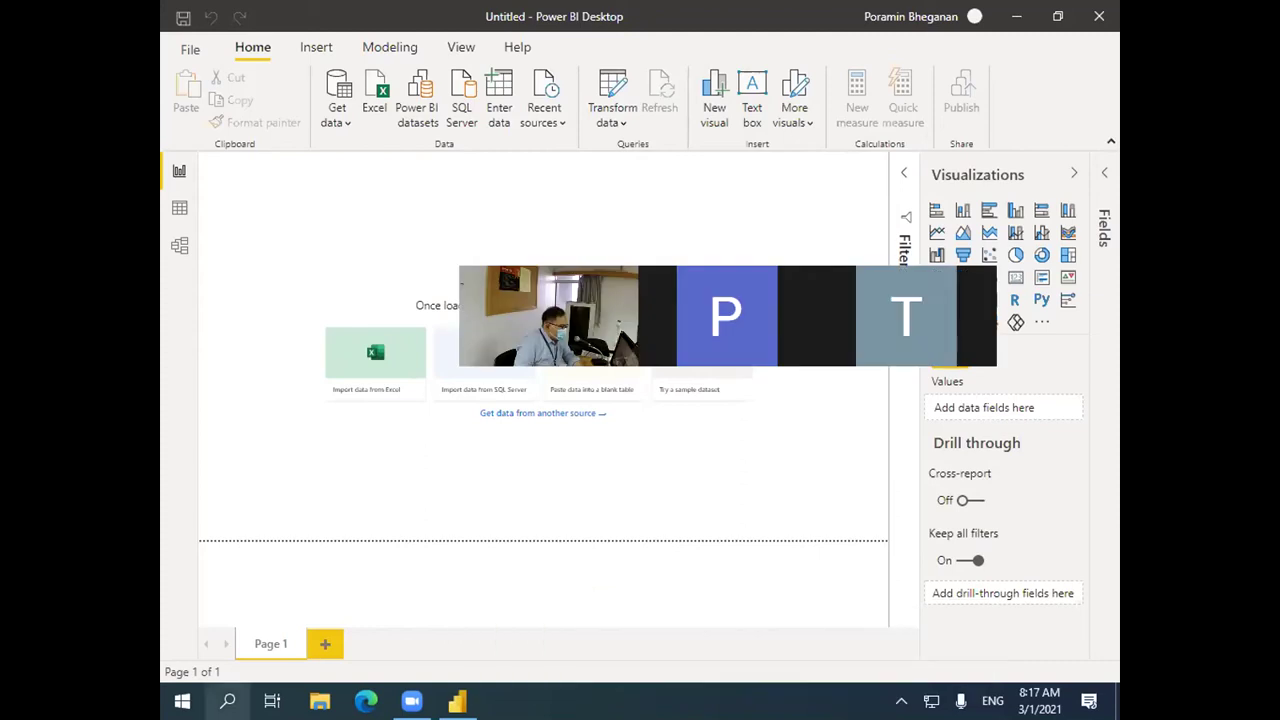
# Open Google Chrome, search Google for muicelearning and go to the MUIC e-Learning site.
pyautogui.click(228, 702)
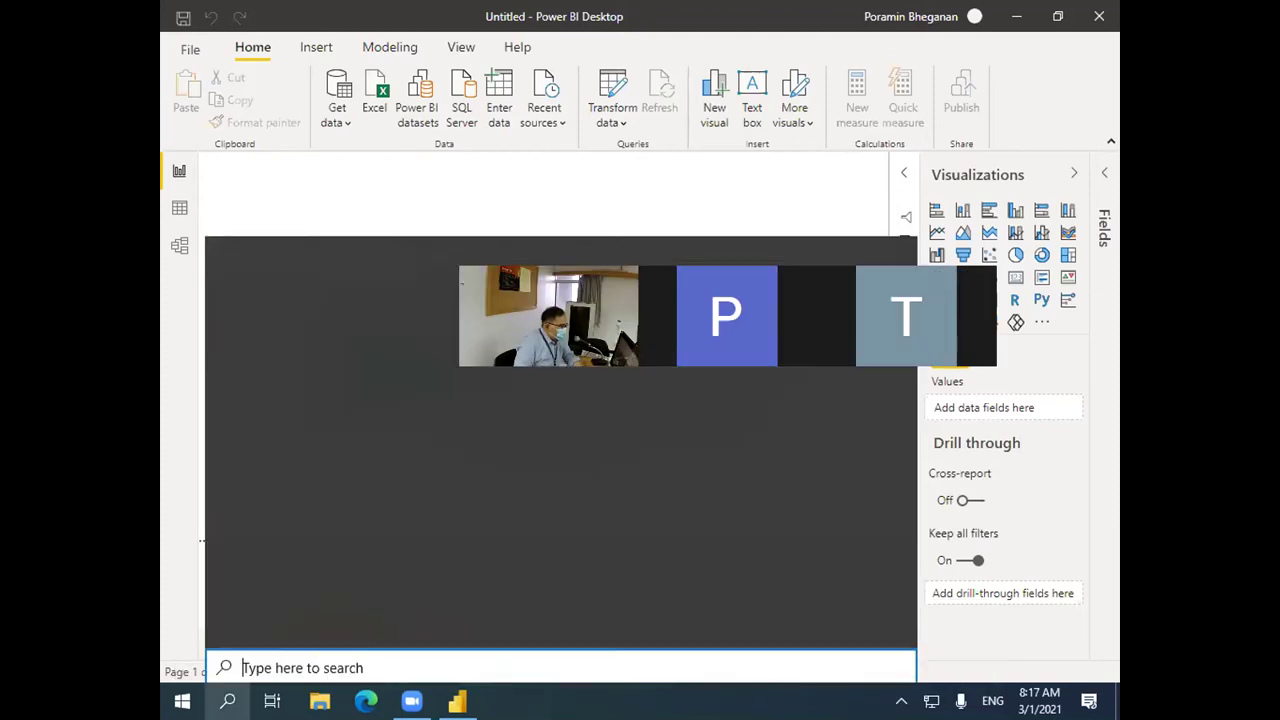
pyautogui.click(333, 443)
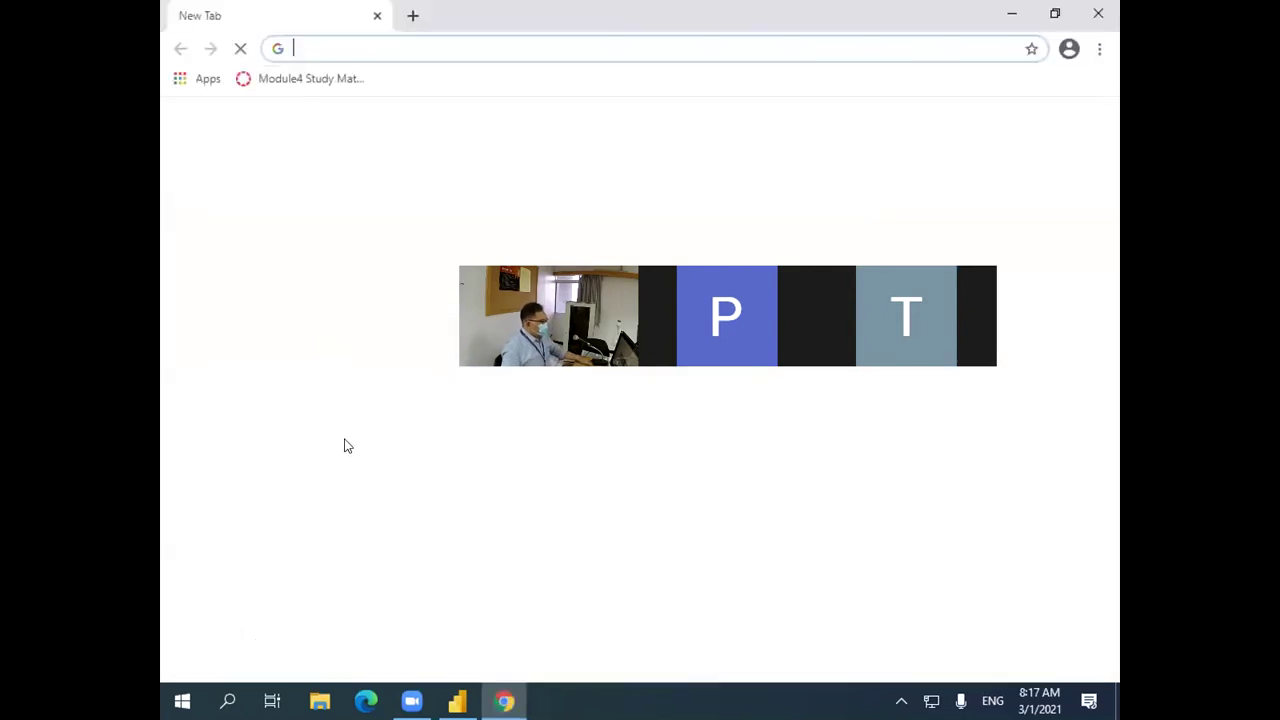
pyautogui.write('muice')
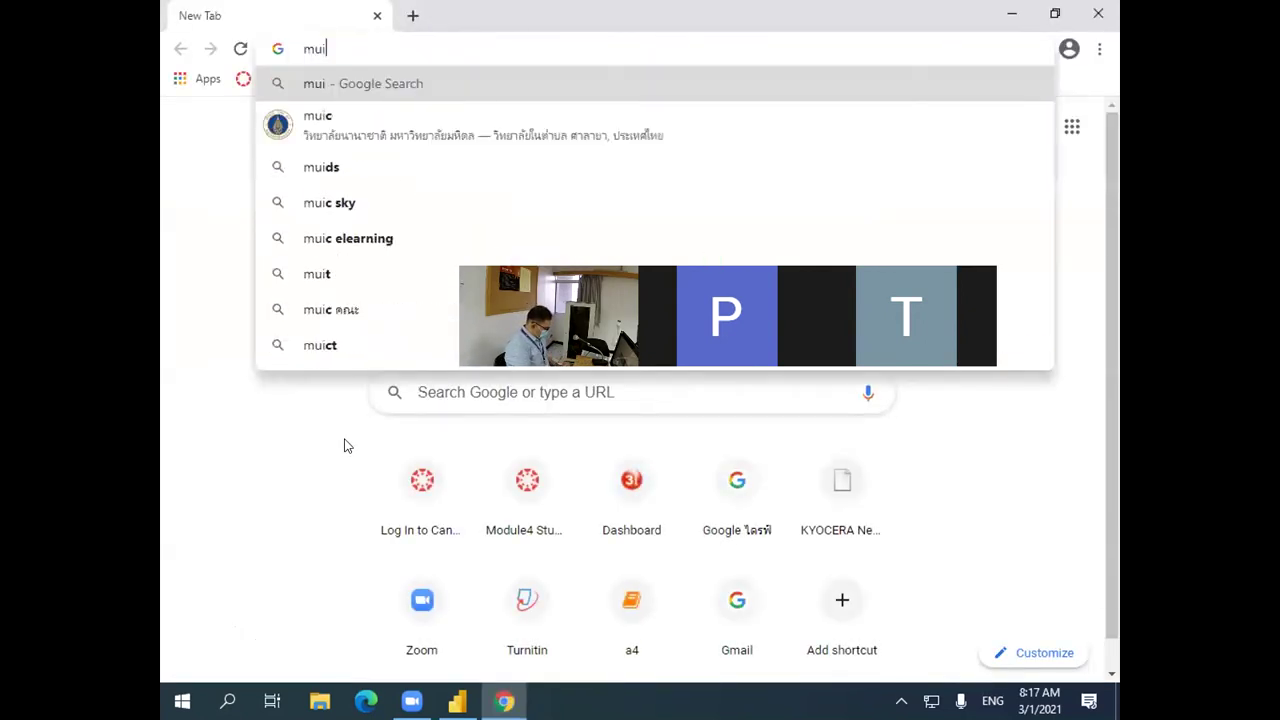
pyautogui.press('Down')
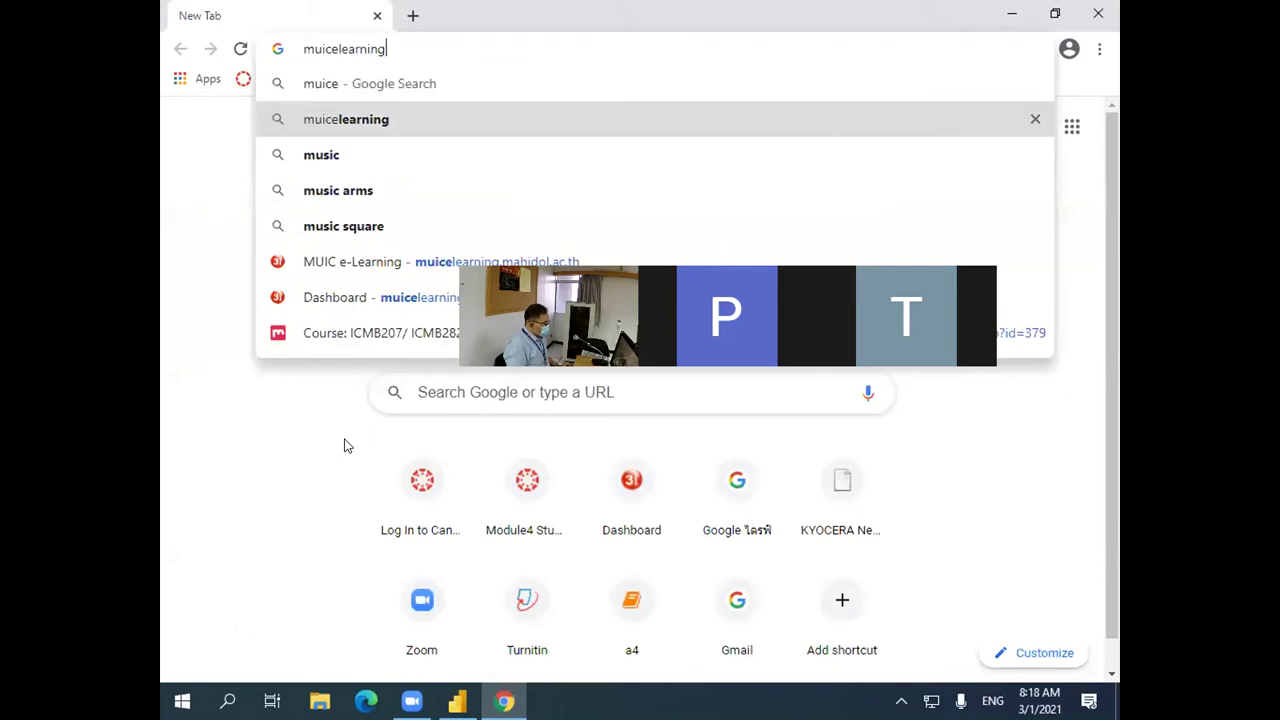
pyautogui.press('Return')
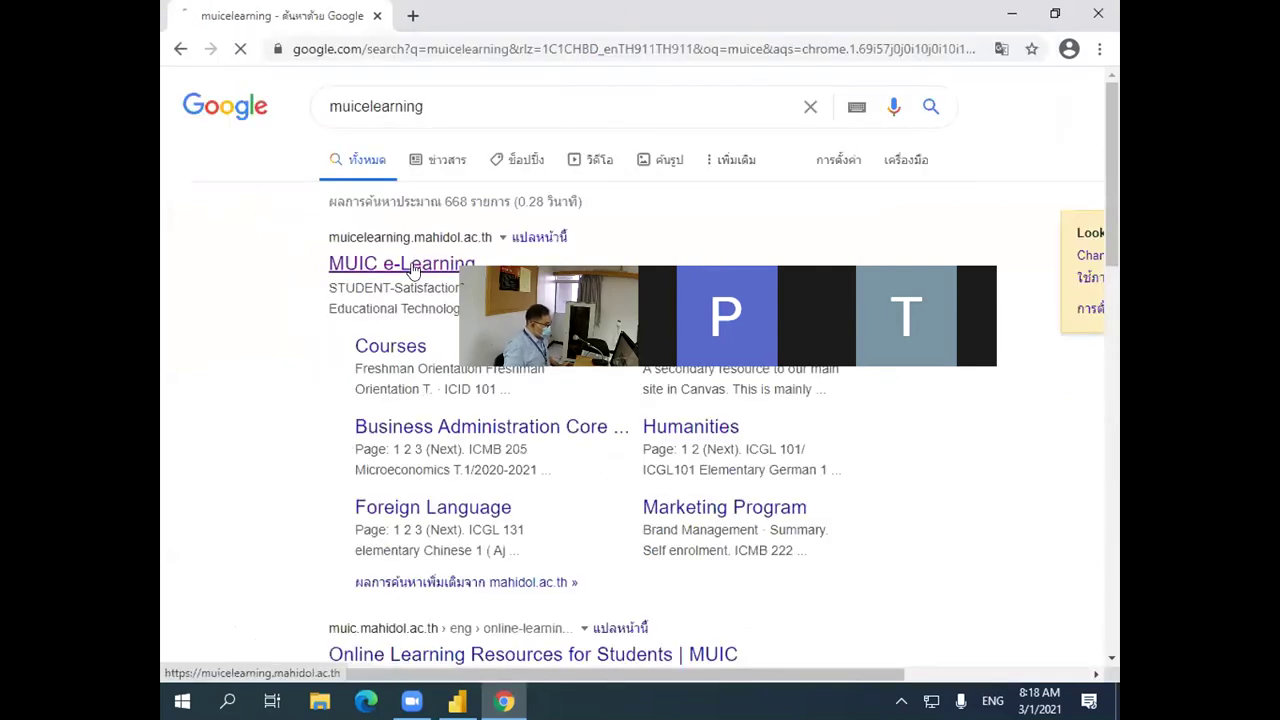
pyautogui.click(413, 268)
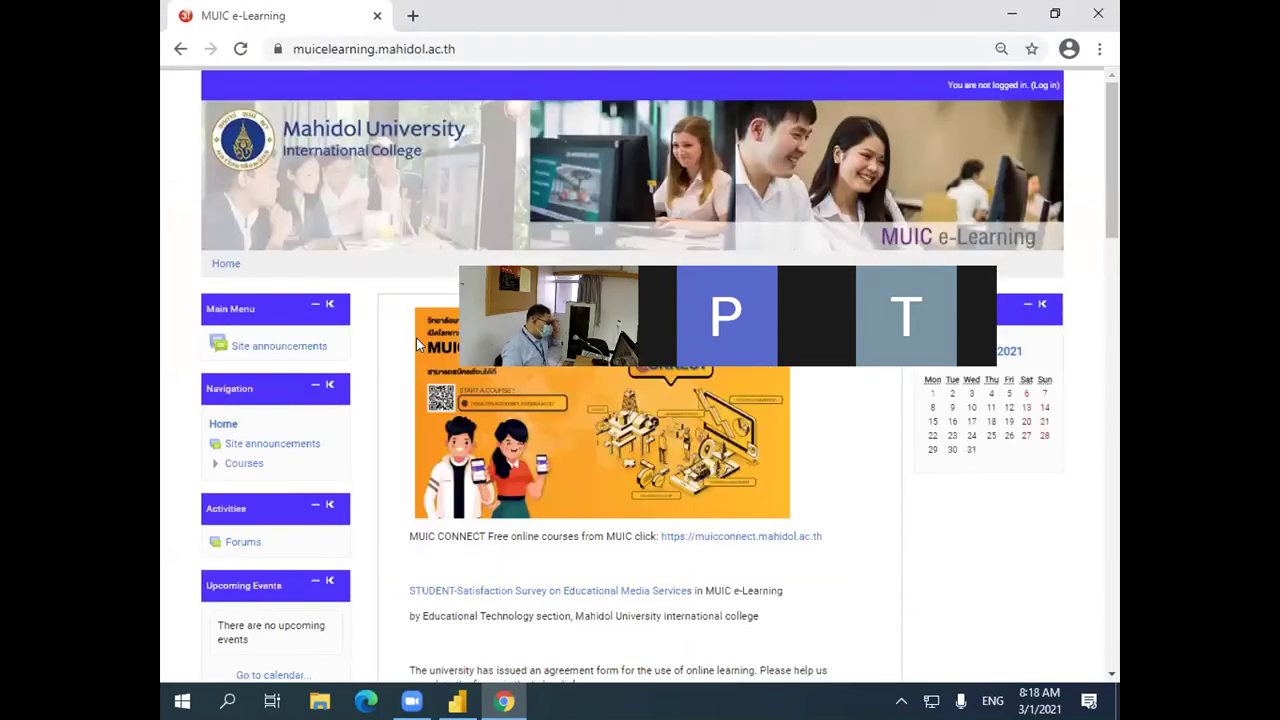
# Log in to MUIC e-Learning with the saved username and the account password.
pyautogui.click(1040, 87)
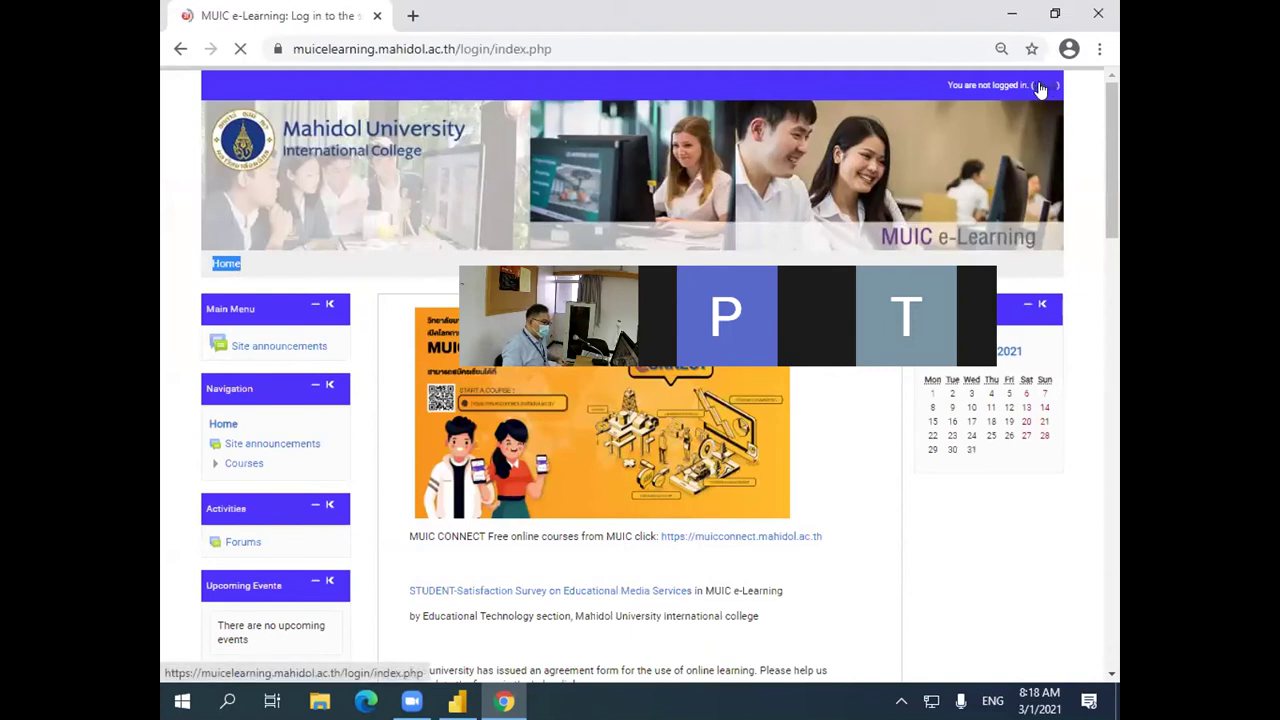
pyautogui.click(582, 392)
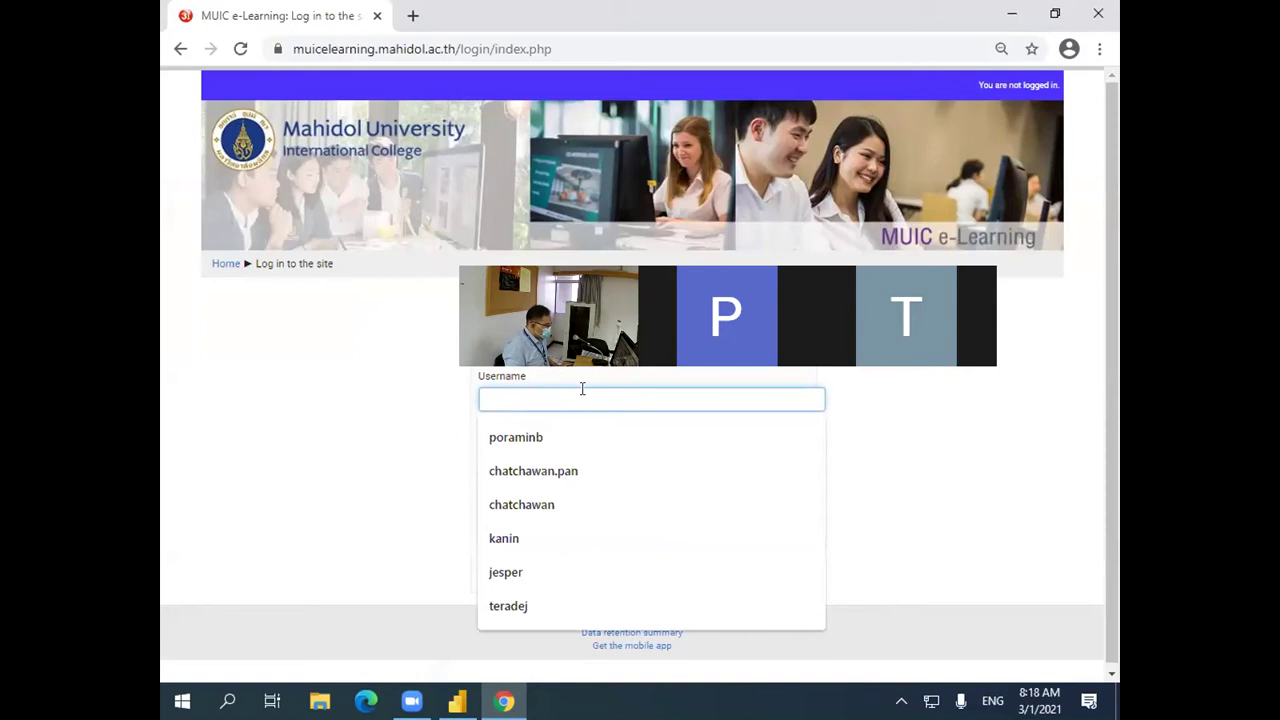
pyautogui.press('Down')
pyautogui.press('Return')
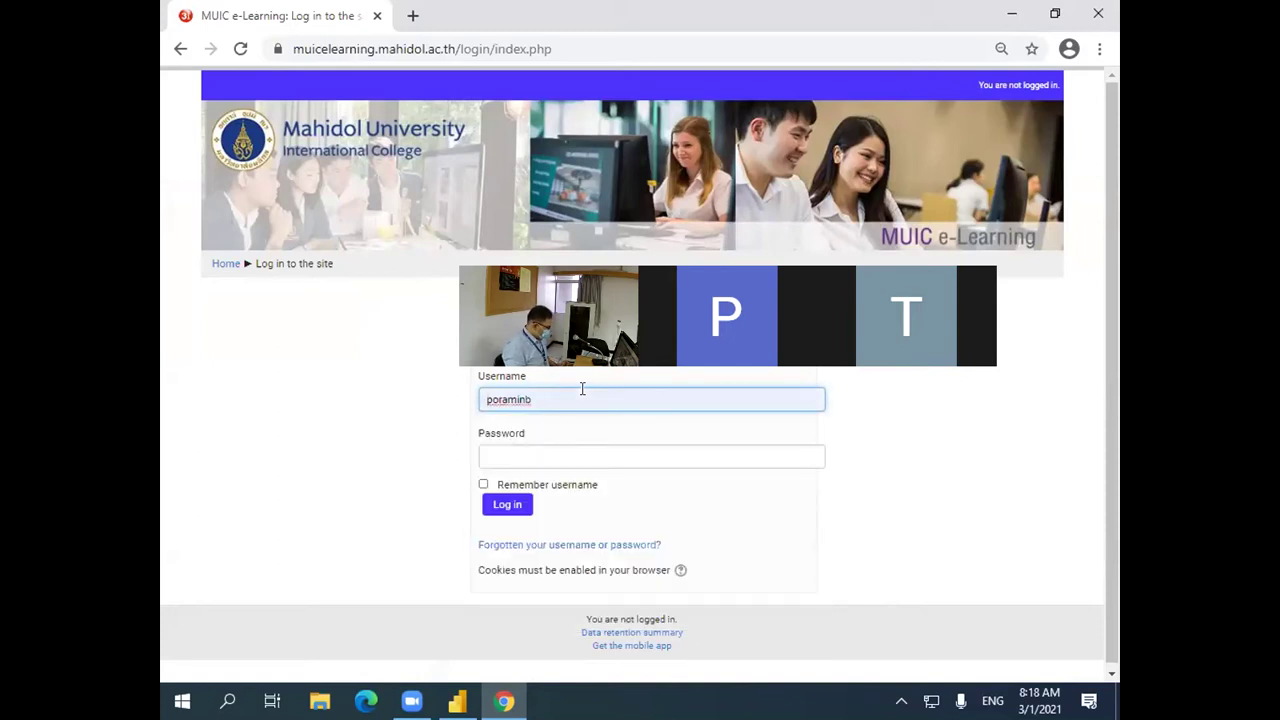
pyautogui.press('Tab')
pyautogui.write('********')
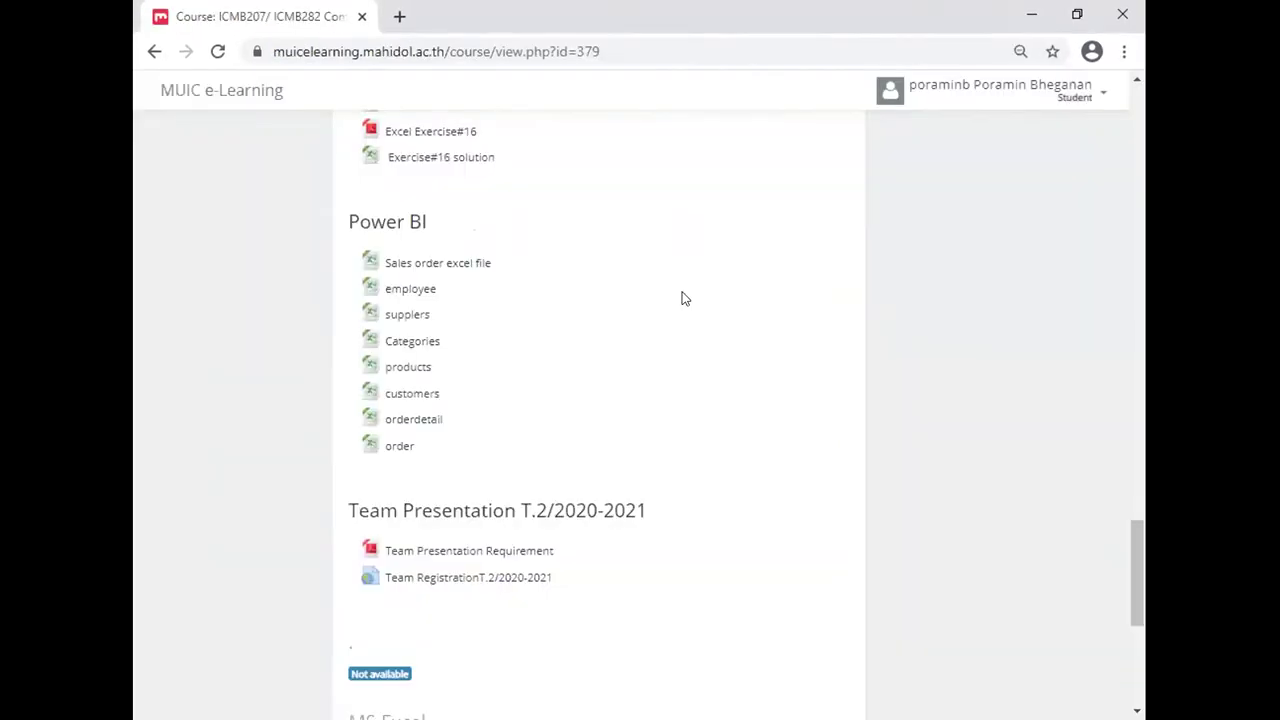
# Download the Sales order excel file from the course's Power BI section and open it in Excel.
pyautogui.click(459, 265)
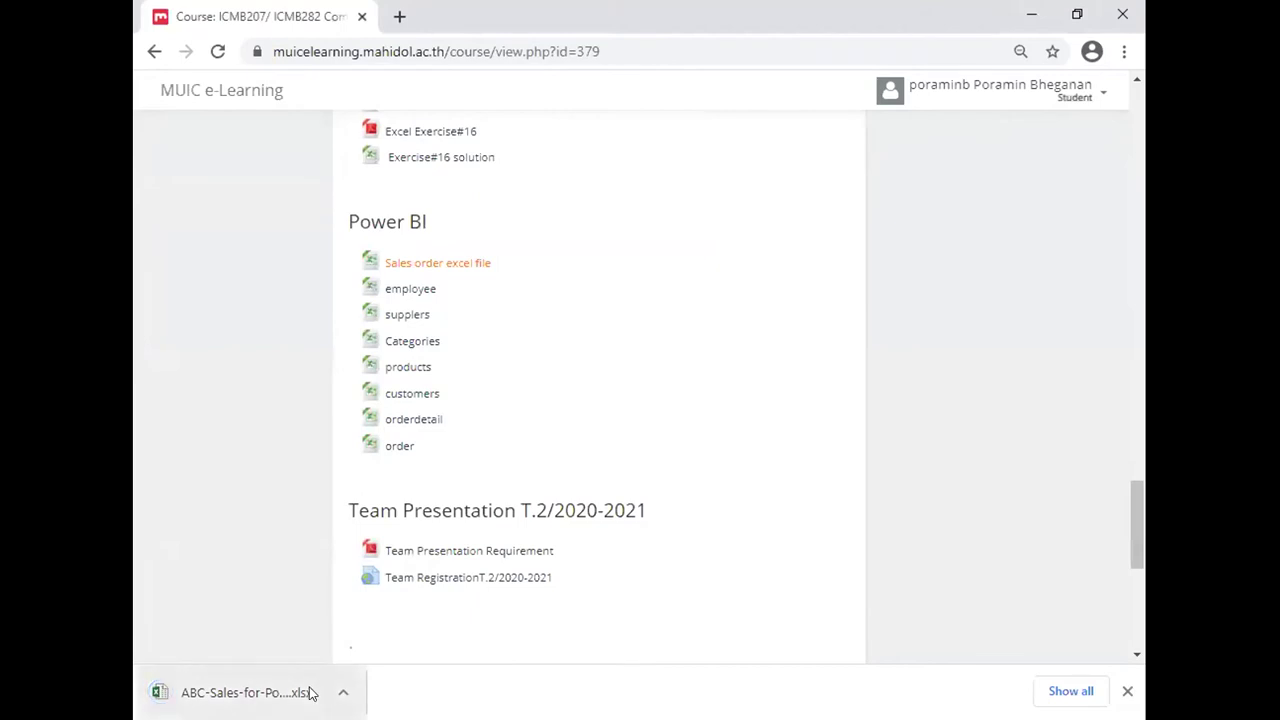
pyautogui.click(307, 692)
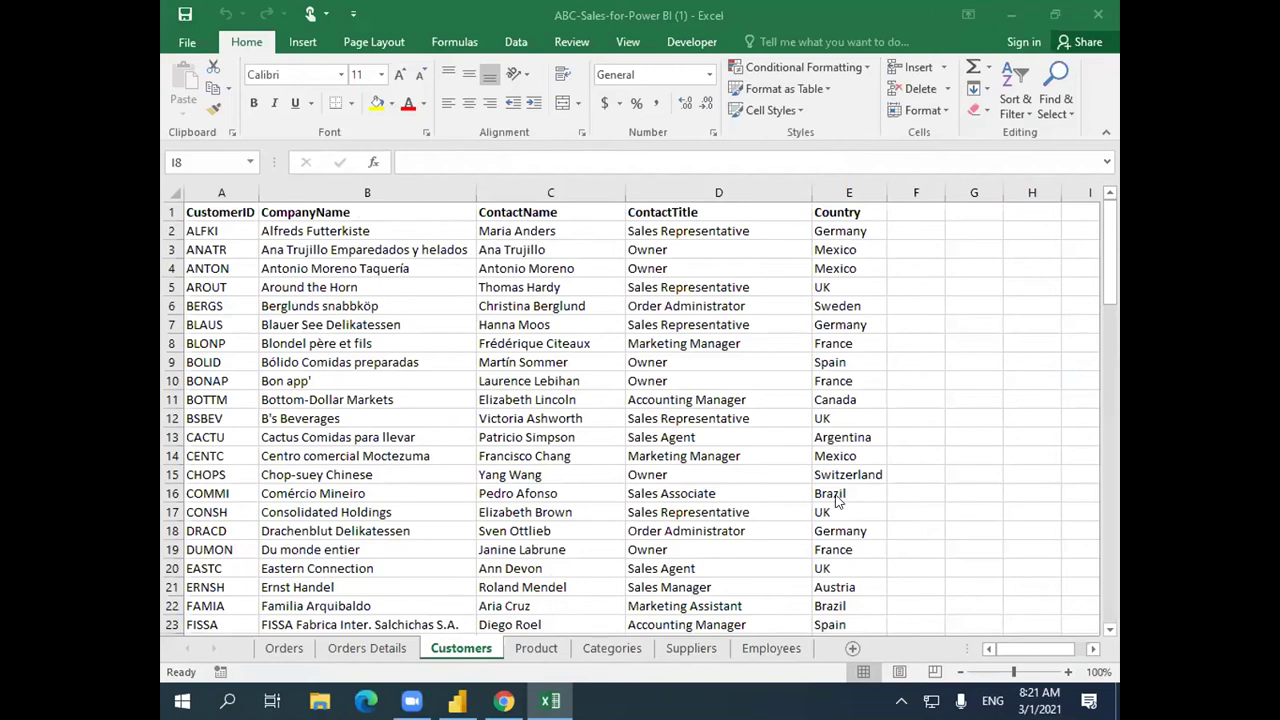
# Examine the records in the Customers and Orders sheets of the ABC-Sales-for-Power BI workbook.
pyautogui.scroll(-7, 1101, 597)
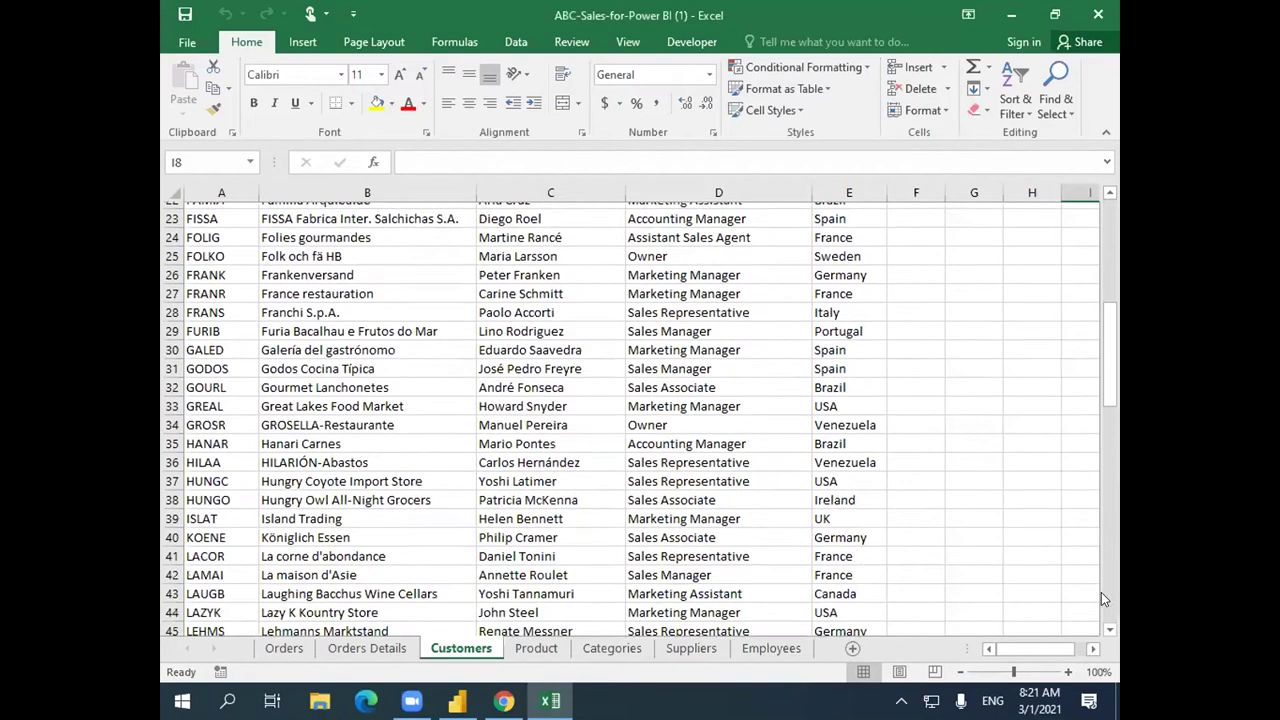
pyautogui.scroll(-16, 1101, 598)
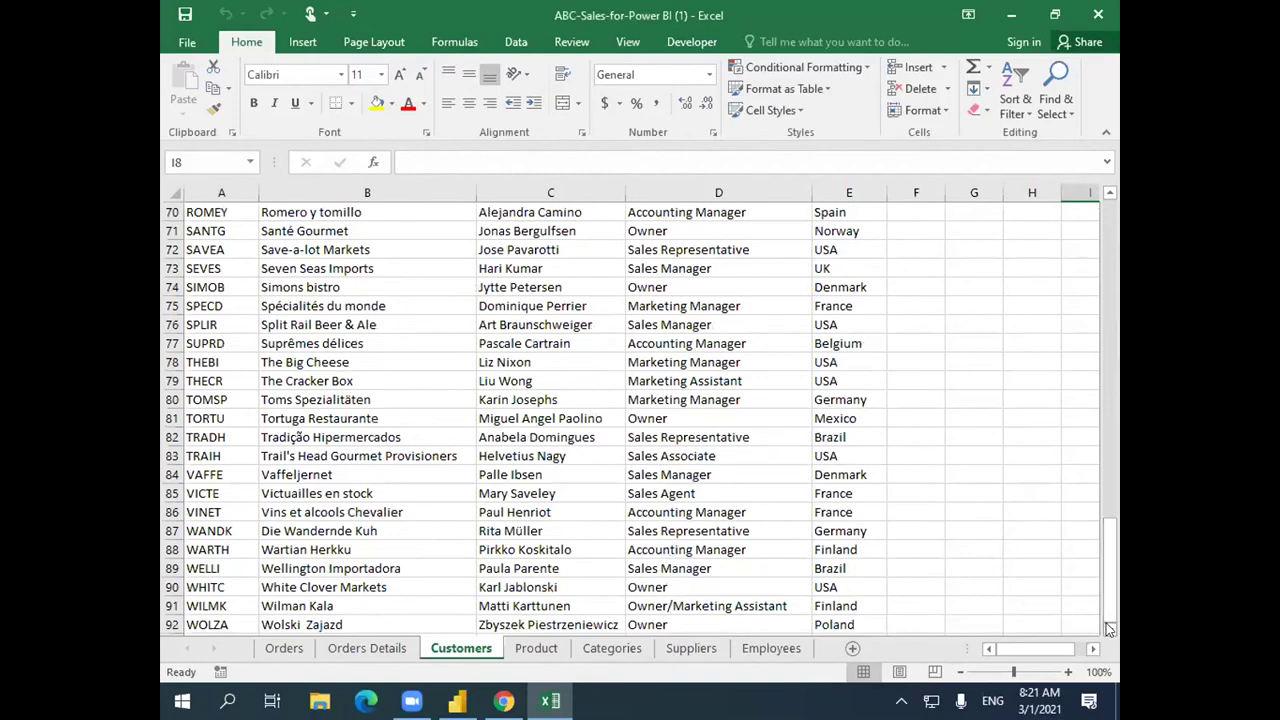
pyautogui.scroll(-2, 1108, 628)
pyautogui.click(284, 648)
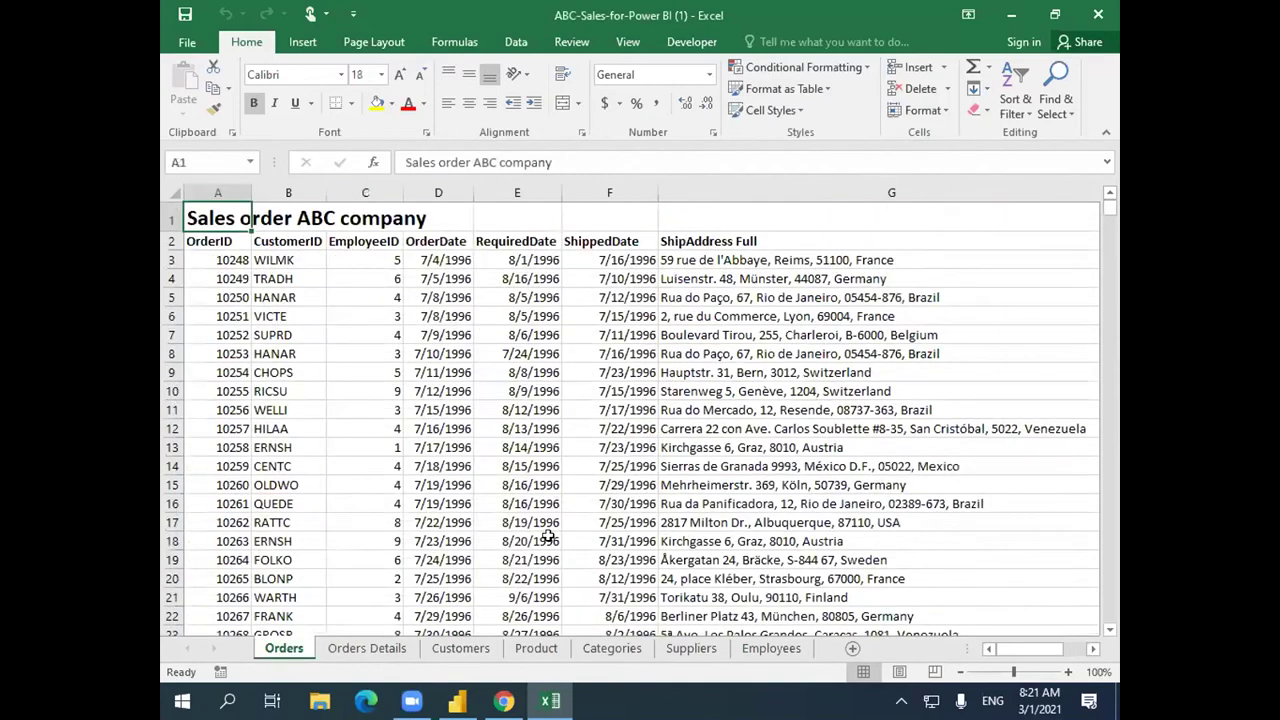
pyautogui.scroll(-20, 1112, 587)
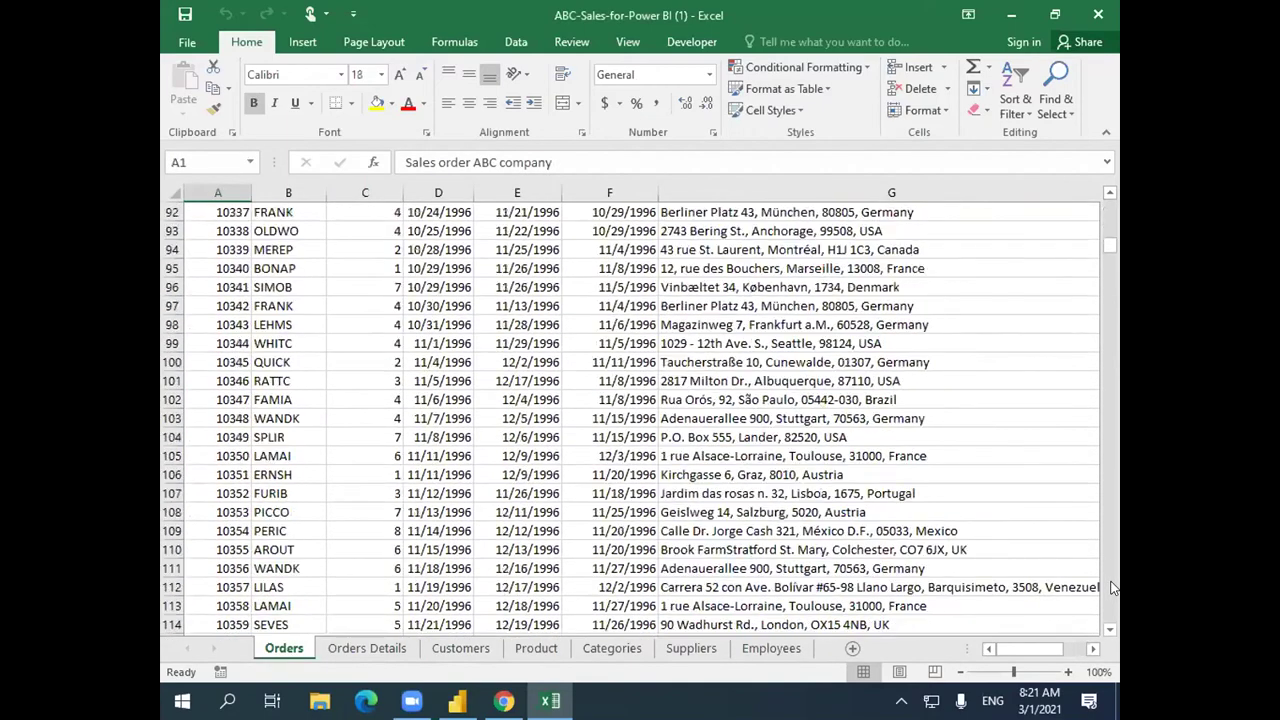
pyautogui.scroll(-20, 1112, 587)
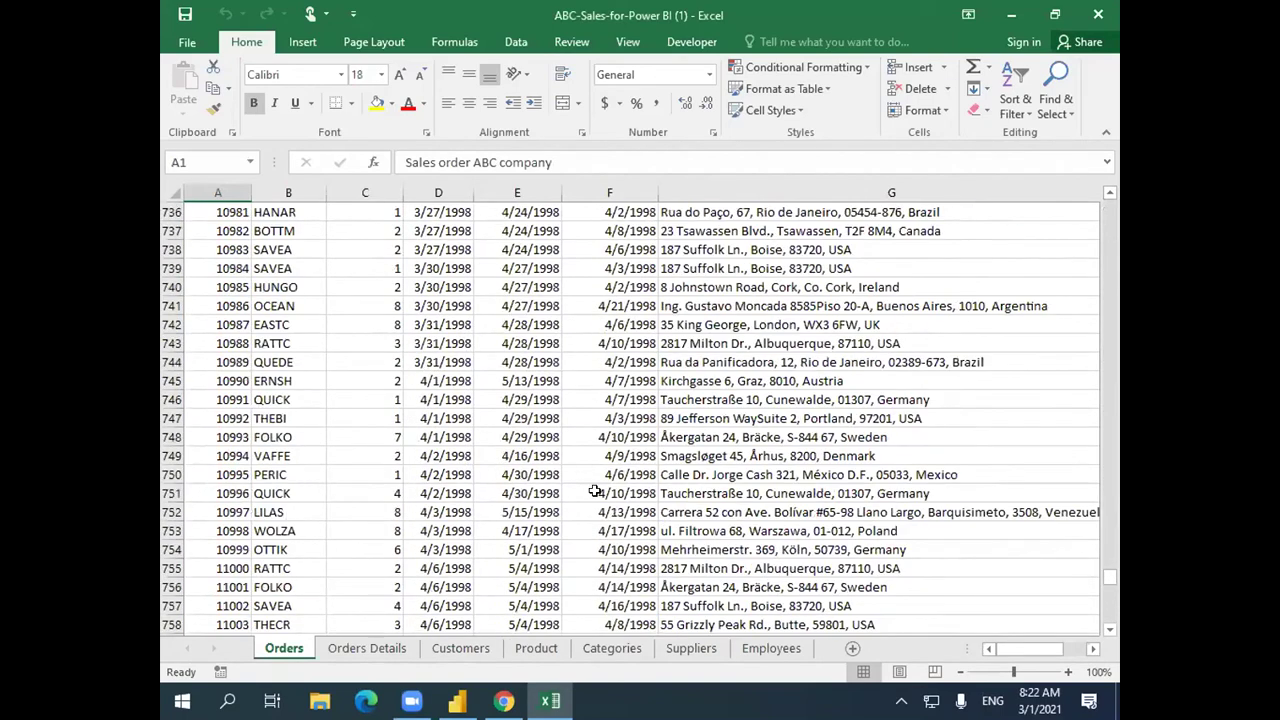
# Switch to Power BI Desktop and examine the columns of the Orders table in the Navigator preview.
pyautogui.click(457, 700)
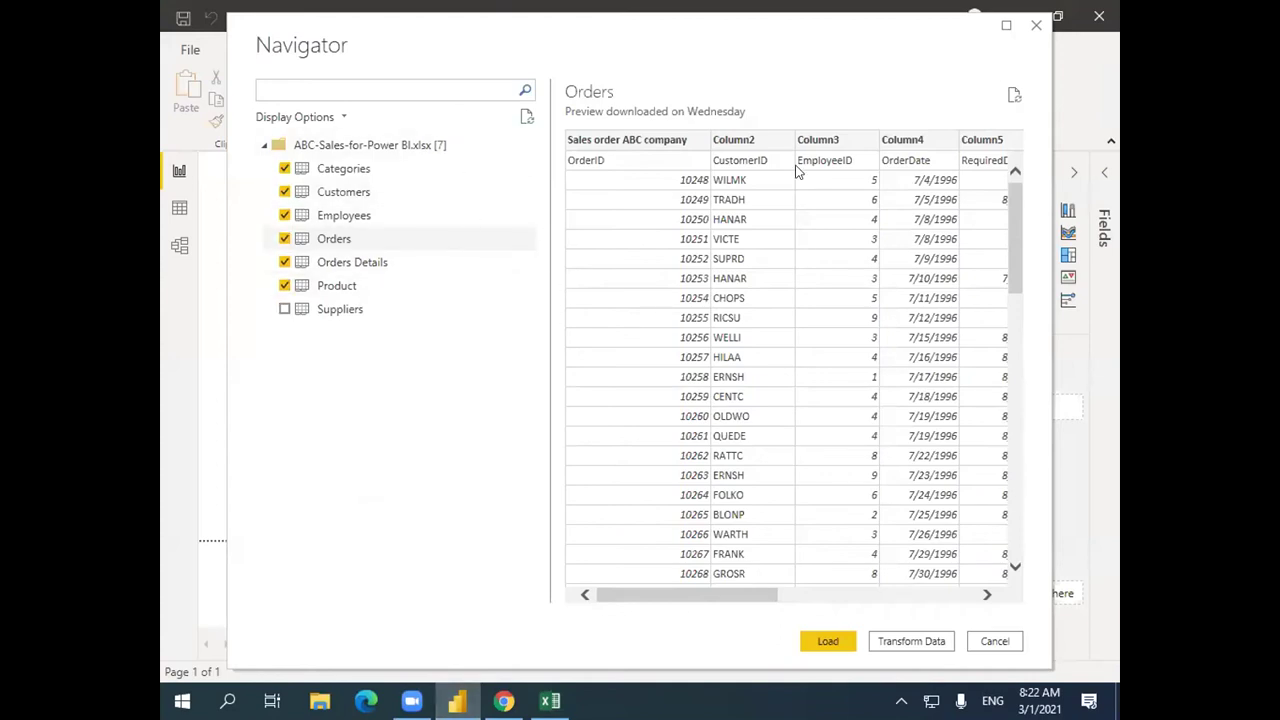
pyautogui.moveTo(1011, 238); pyautogui.dragTo(1054, 209)
pyautogui.click(837, 595)
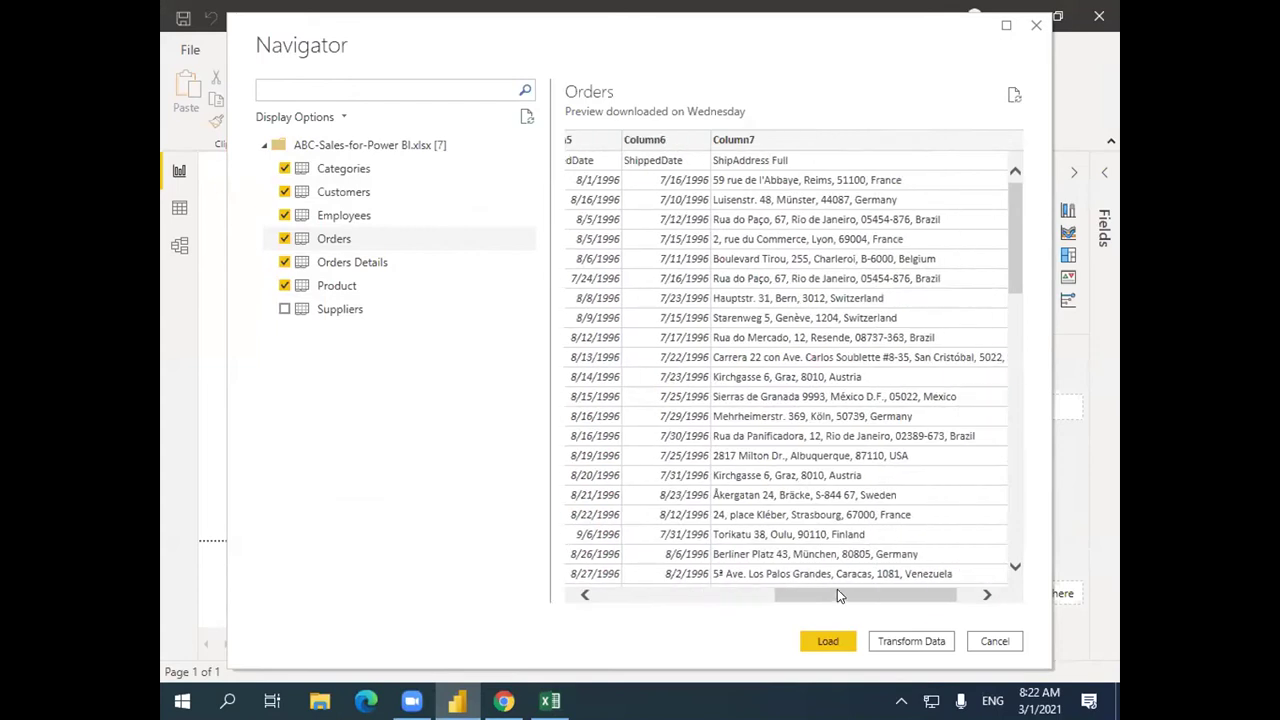
pyautogui.click(665, 595)
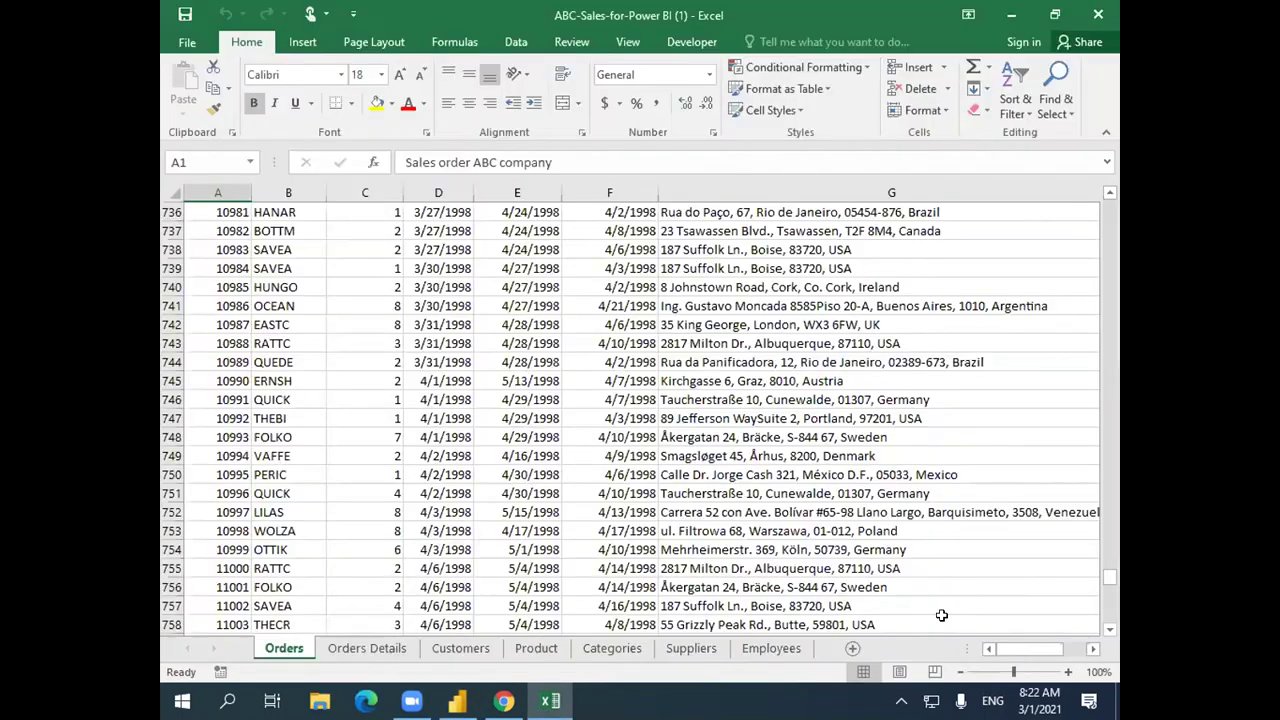
# Return to Power BI Desktop and connect to the Excel workbook ABC-Sales-for-Power BI in the Downloads folder.
pyautogui.click(457, 700)
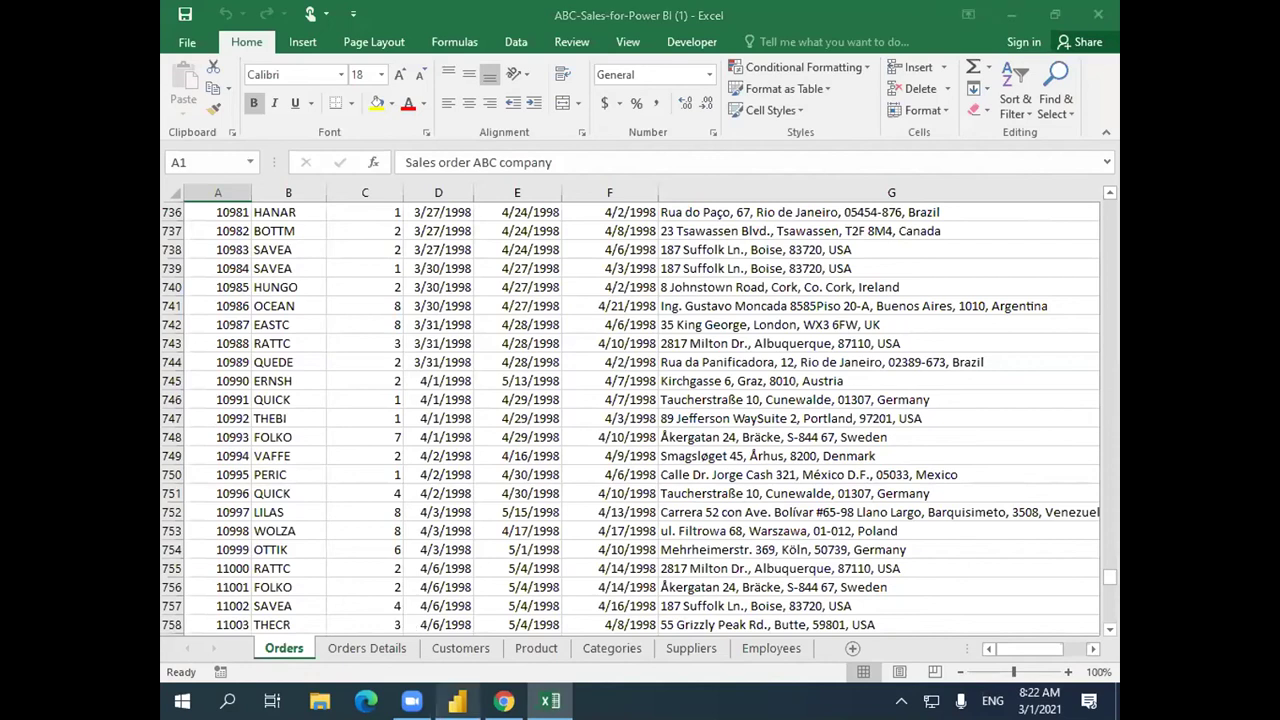
pyautogui.click(457, 606)
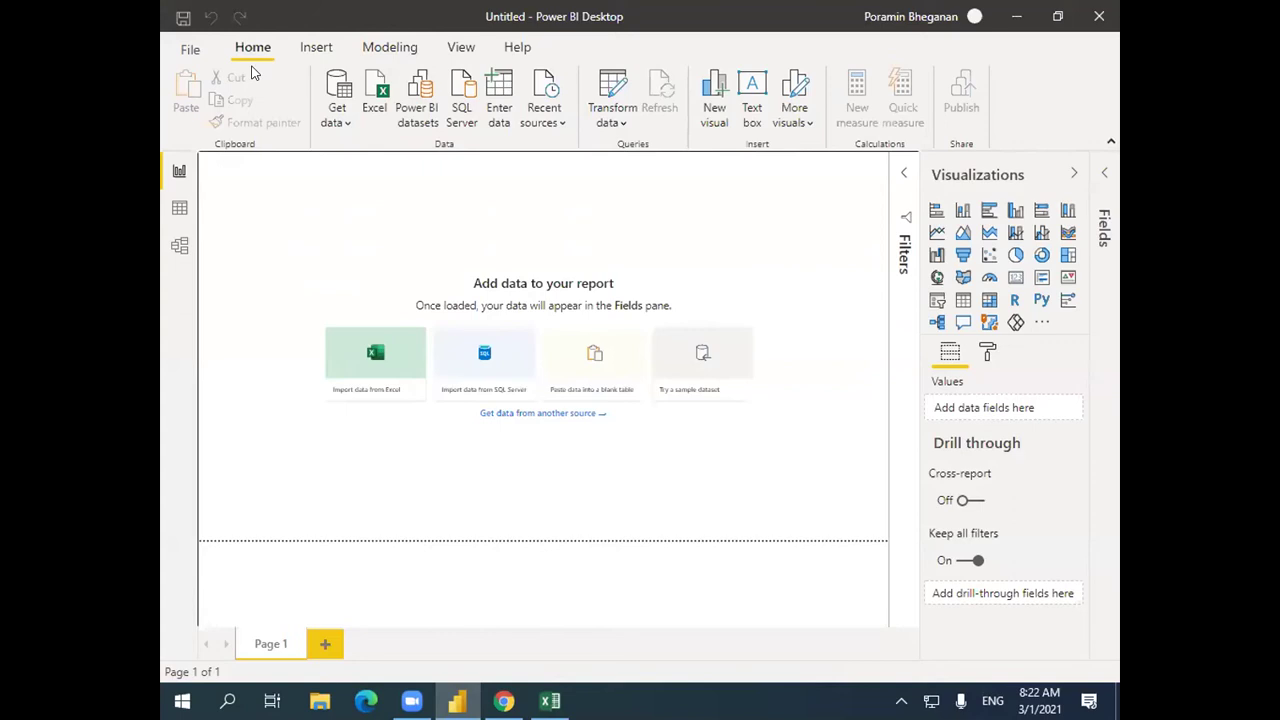
pyautogui.click(347, 124)
pyautogui.click(352, 182)
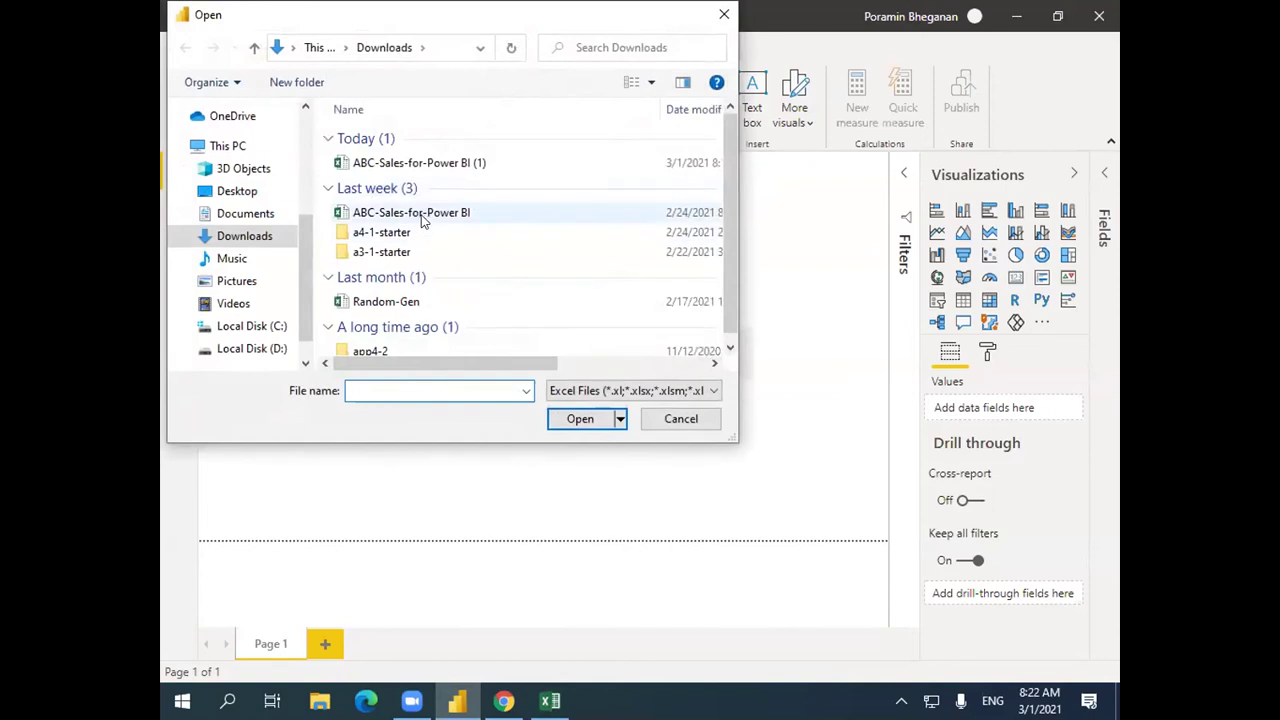
pyautogui.click(423, 222)
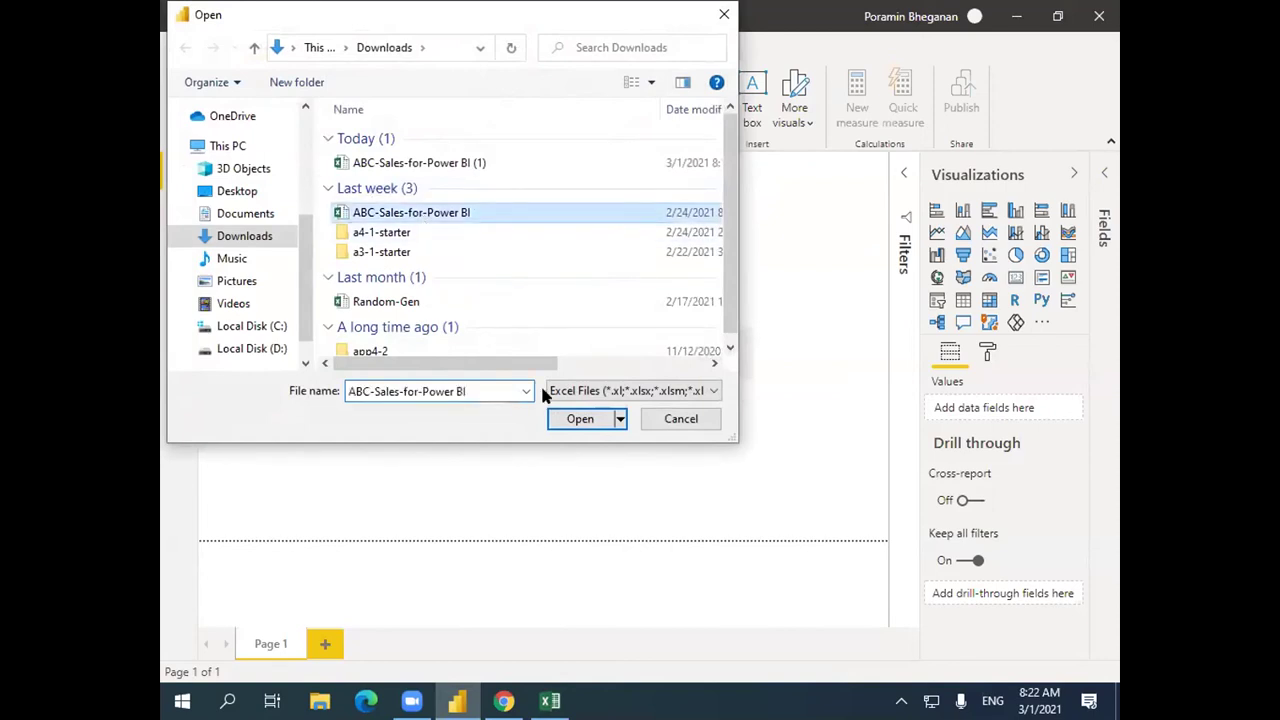
pyautogui.click(580, 419)
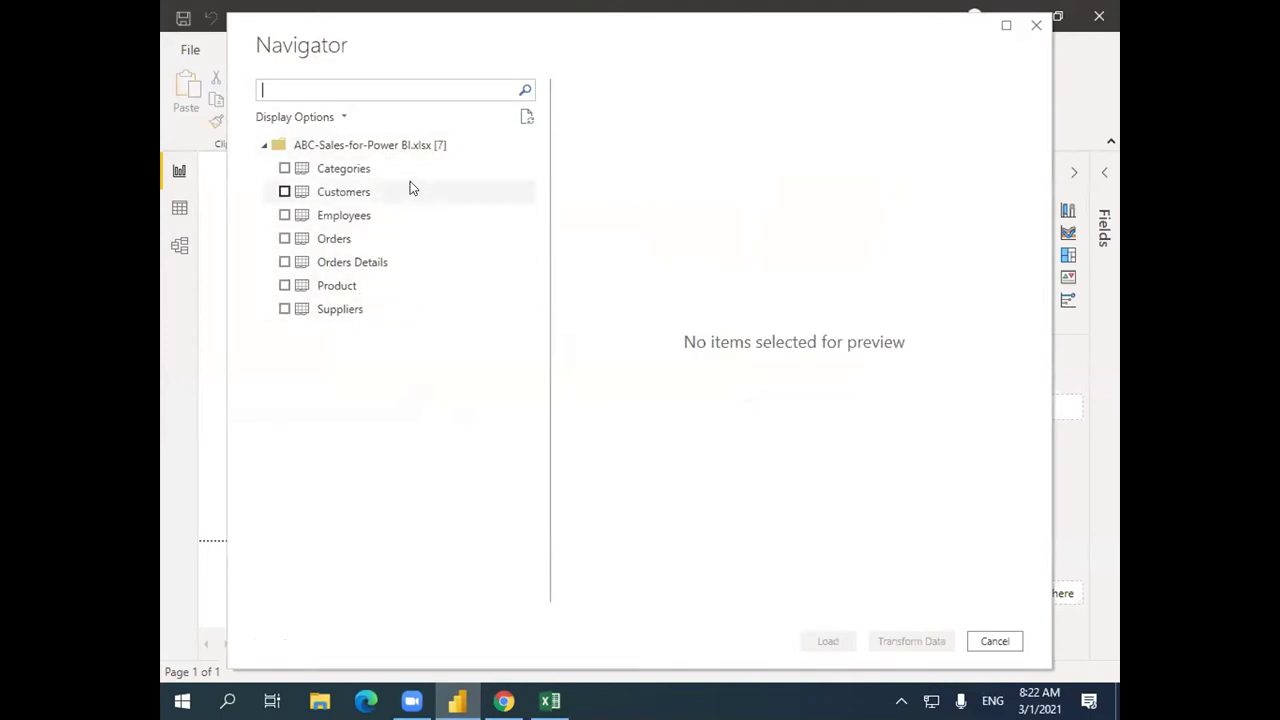
# Load the Categories, Customers, Employees, Orders, Orders Details and Product tables into the report.
pyautogui.click(344, 171)
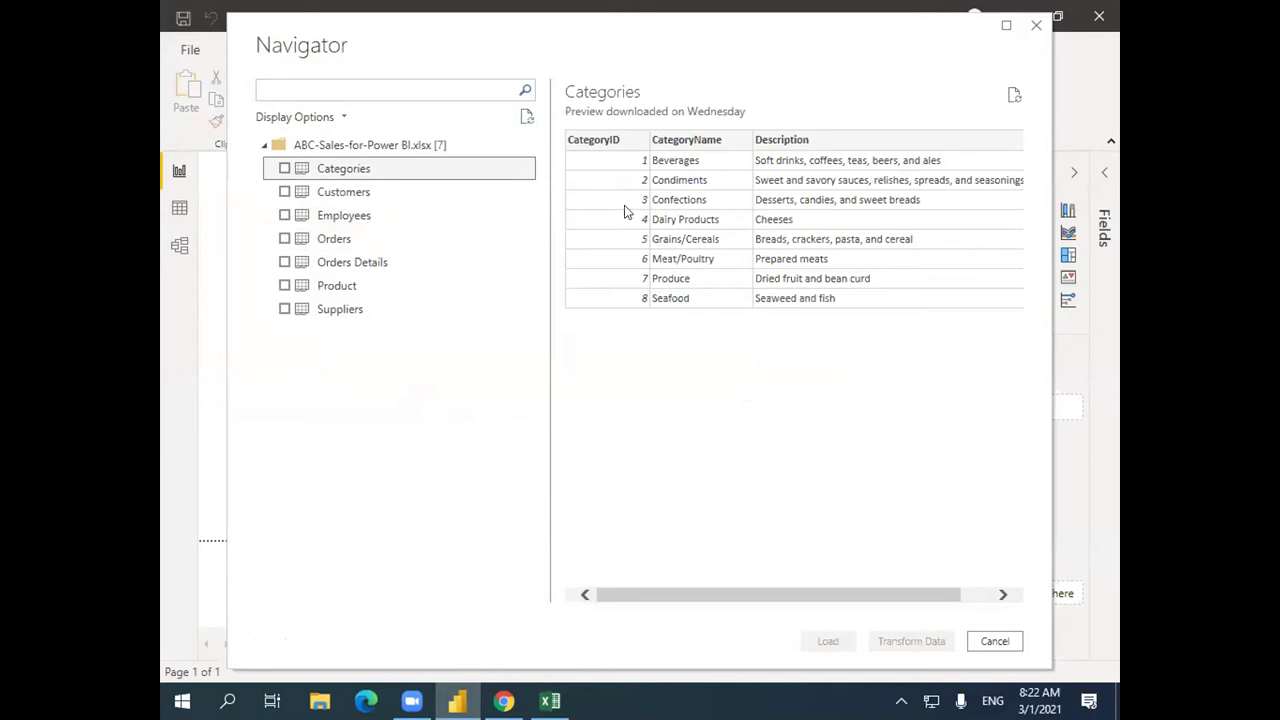
pyautogui.click(284, 168)
pyautogui.click(284, 191)
pyautogui.click(284, 215)
pyautogui.click(284, 238)
pyautogui.click(284, 262)
pyautogui.click(284, 285)
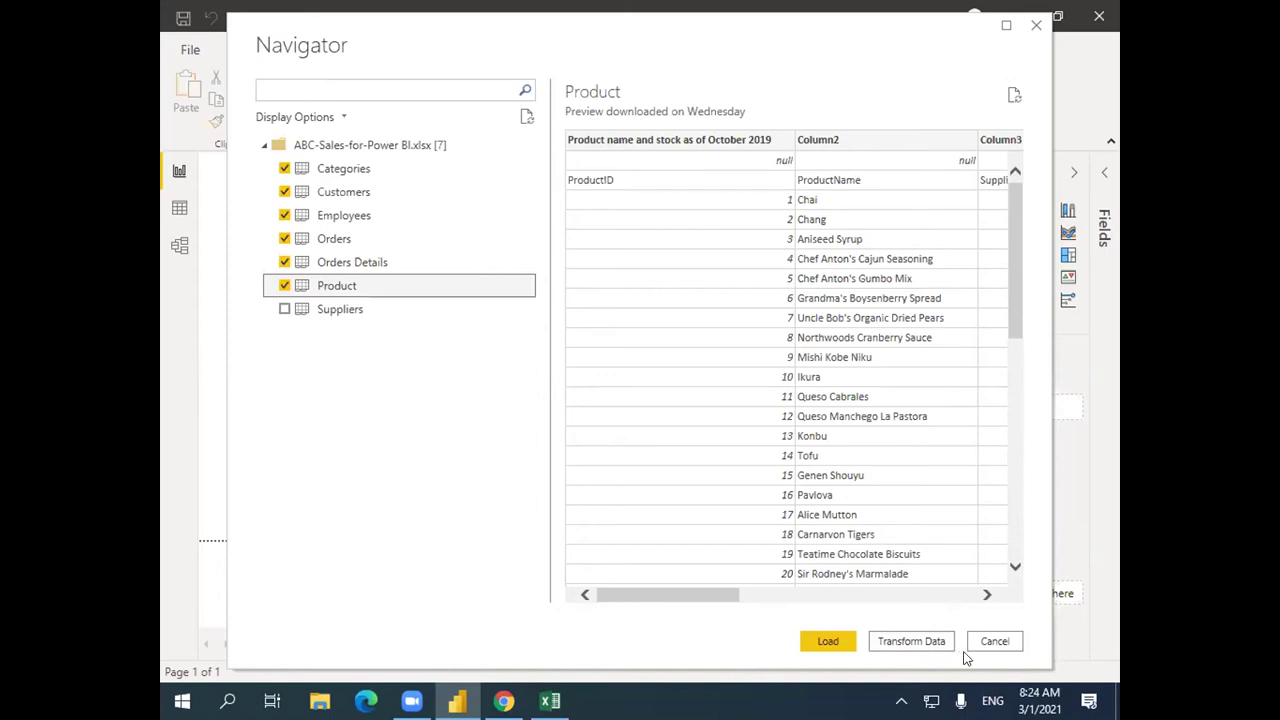
pyautogui.click(828, 641)
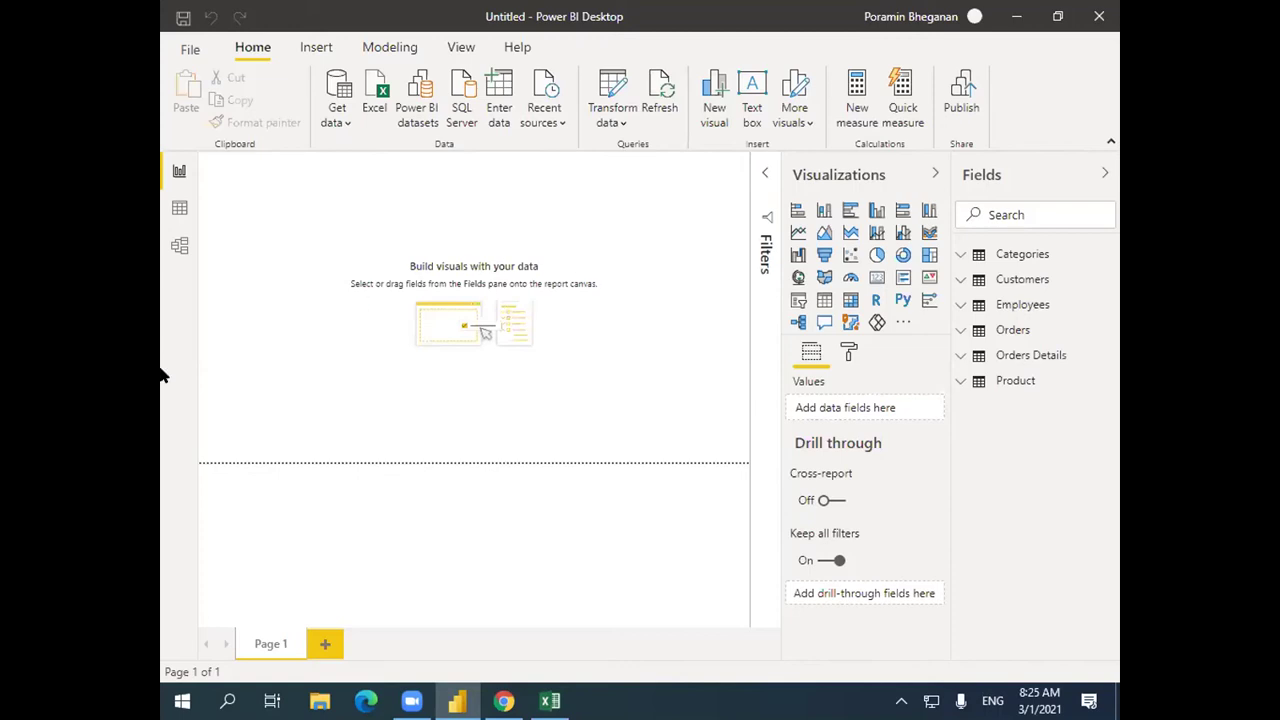
# Upgrade the model view to the new design and collapse its Properties and Fields panes to widen the diagram.
pyautogui.click(181, 206)
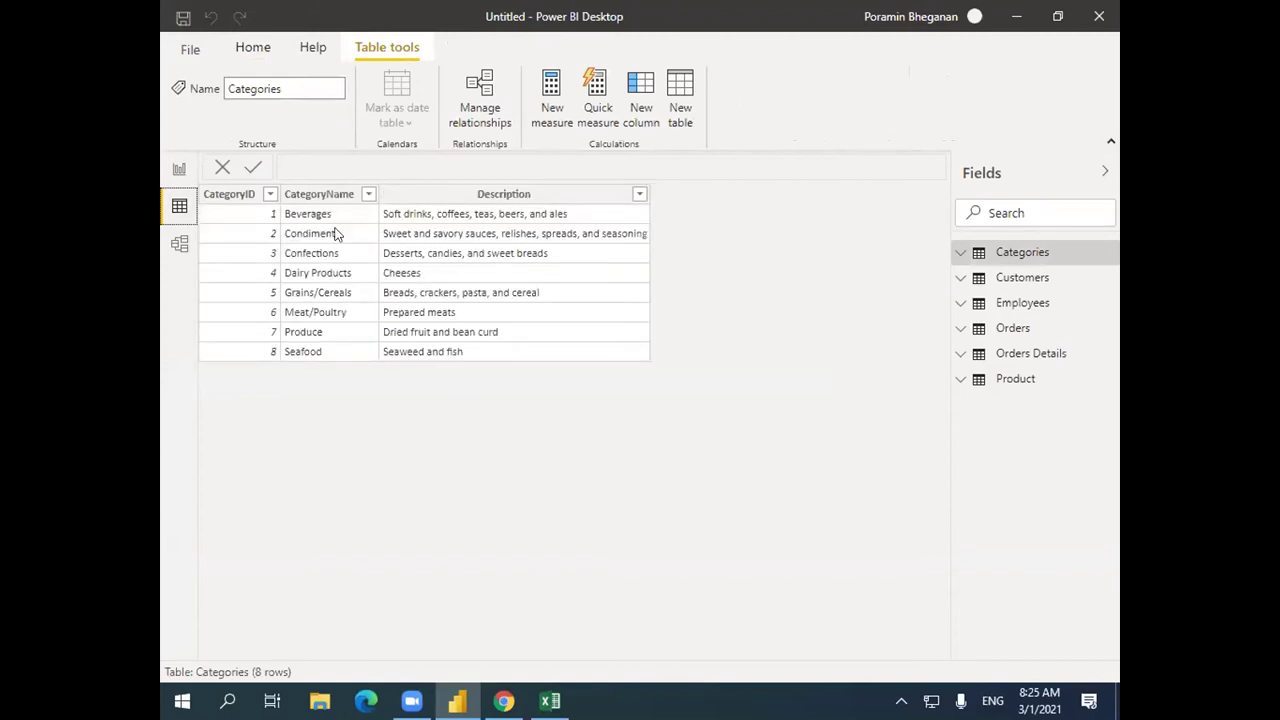
pyautogui.click(180, 245)
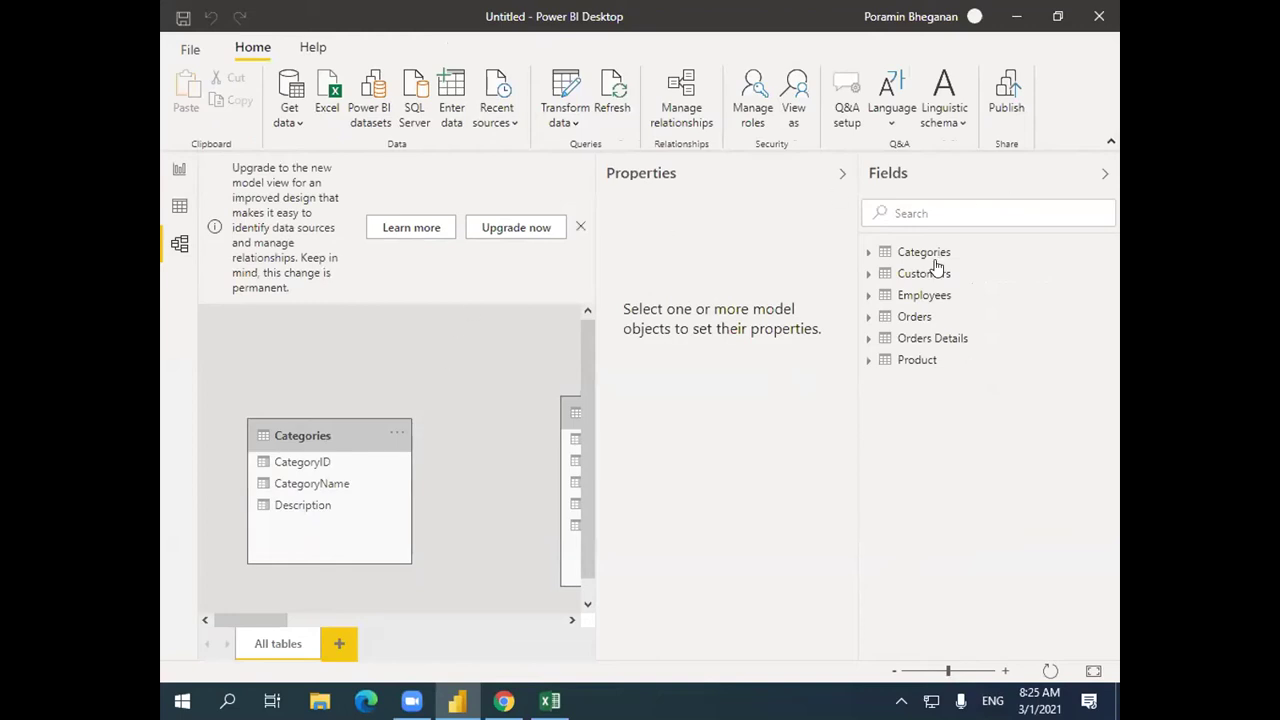
pyautogui.click(843, 172)
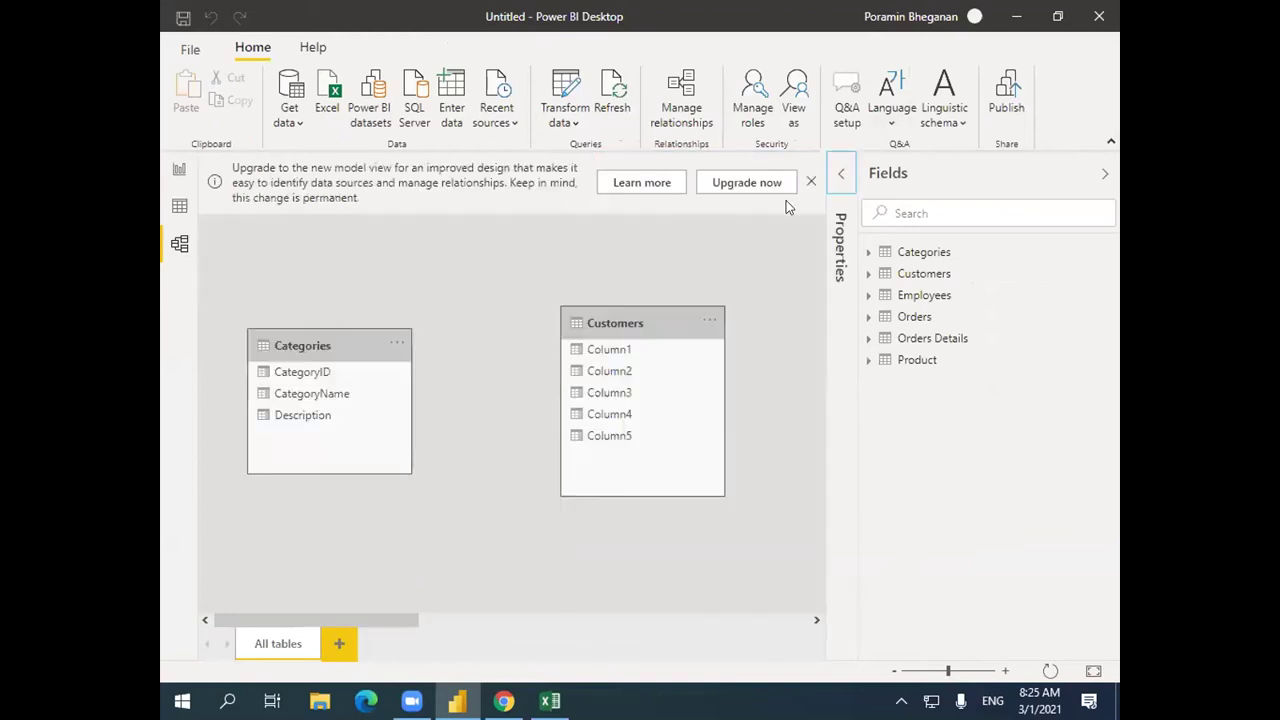
pyautogui.click(758, 184)
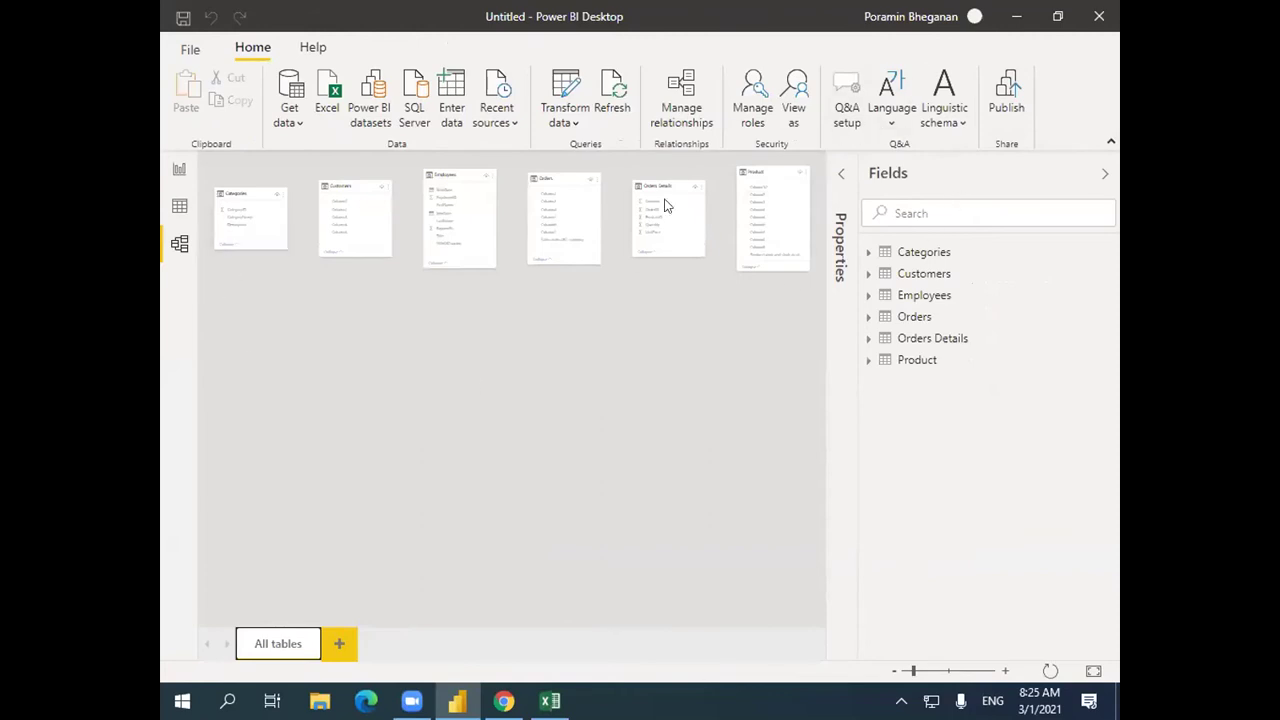
pyautogui.click(1105, 173)
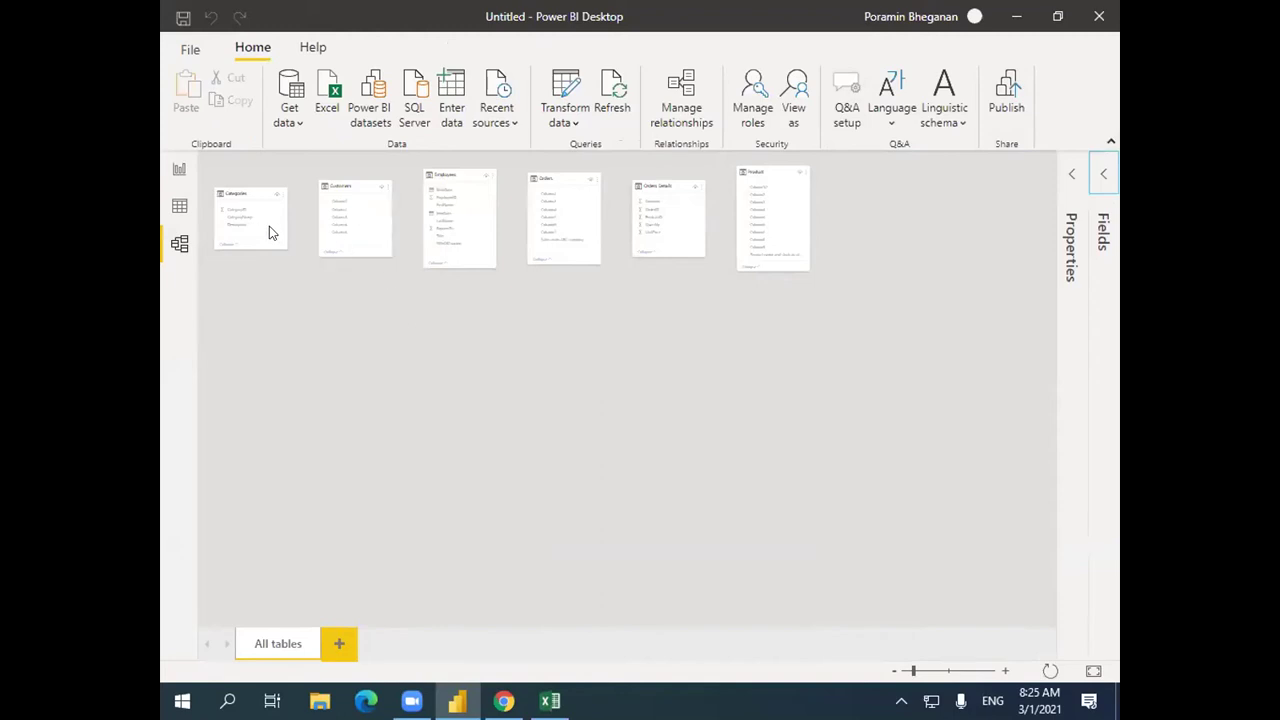
# Place the Categories table below the row of other tables in the model diagram and enlarge its card.
pyautogui.moveTo(260, 194); pyautogui.dragTo(271, 297)
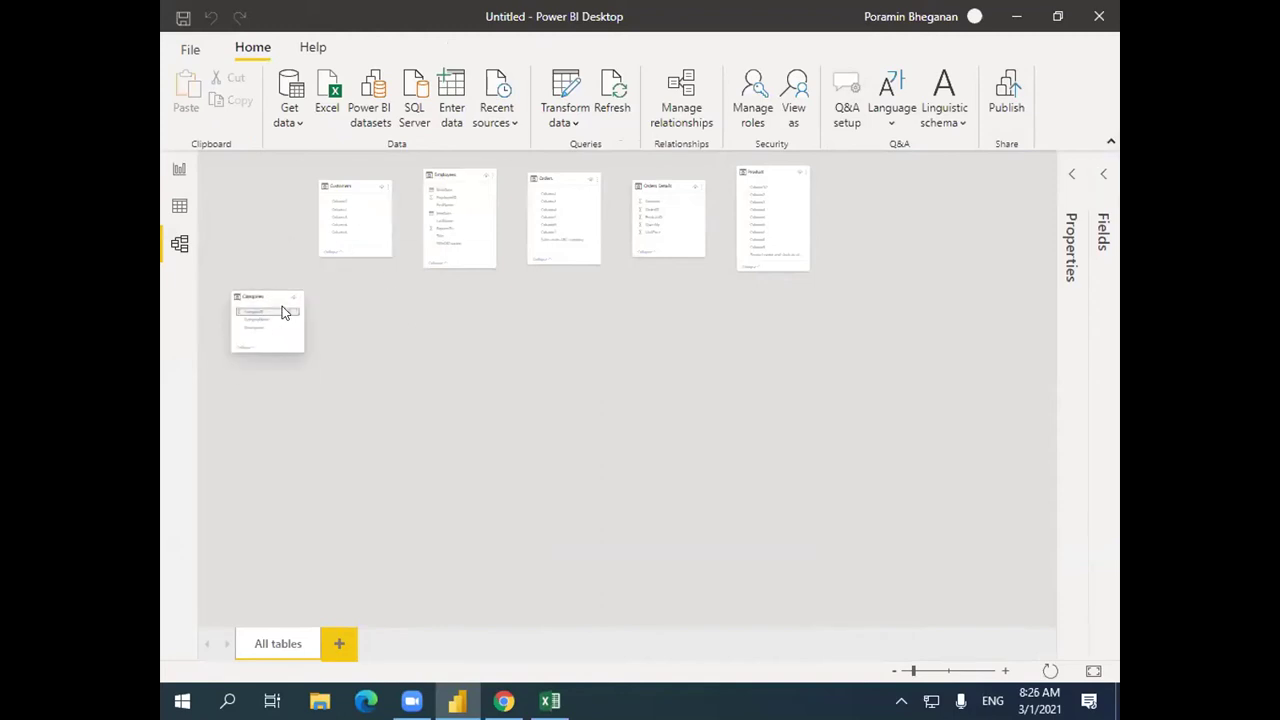
pyautogui.click(277, 294)
pyautogui.moveTo(300, 352); pyautogui.dragTo(297, 534)
pyautogui.moveTo(300, 346); pyautogui.dragTo(423, 354)
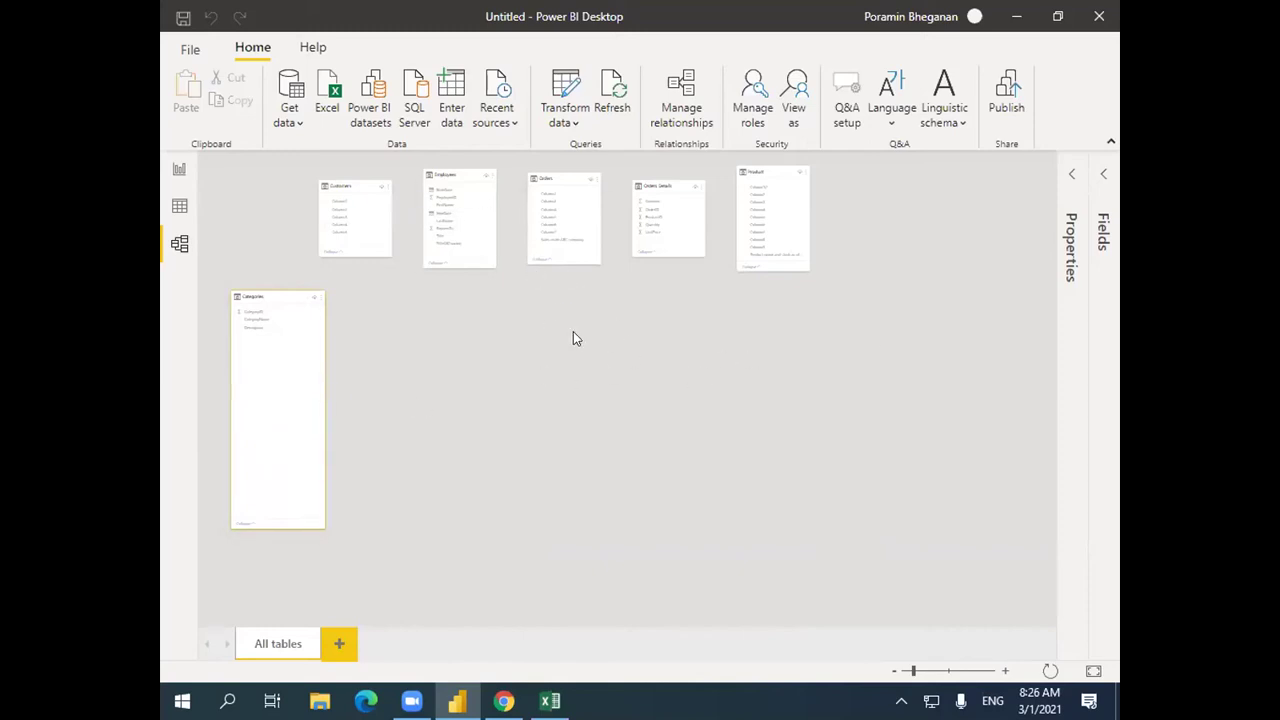
# Examine the records of the Categories and Customers tables in the data view, including the CategoryID column's properties.
pyautogui.click(181, 207)
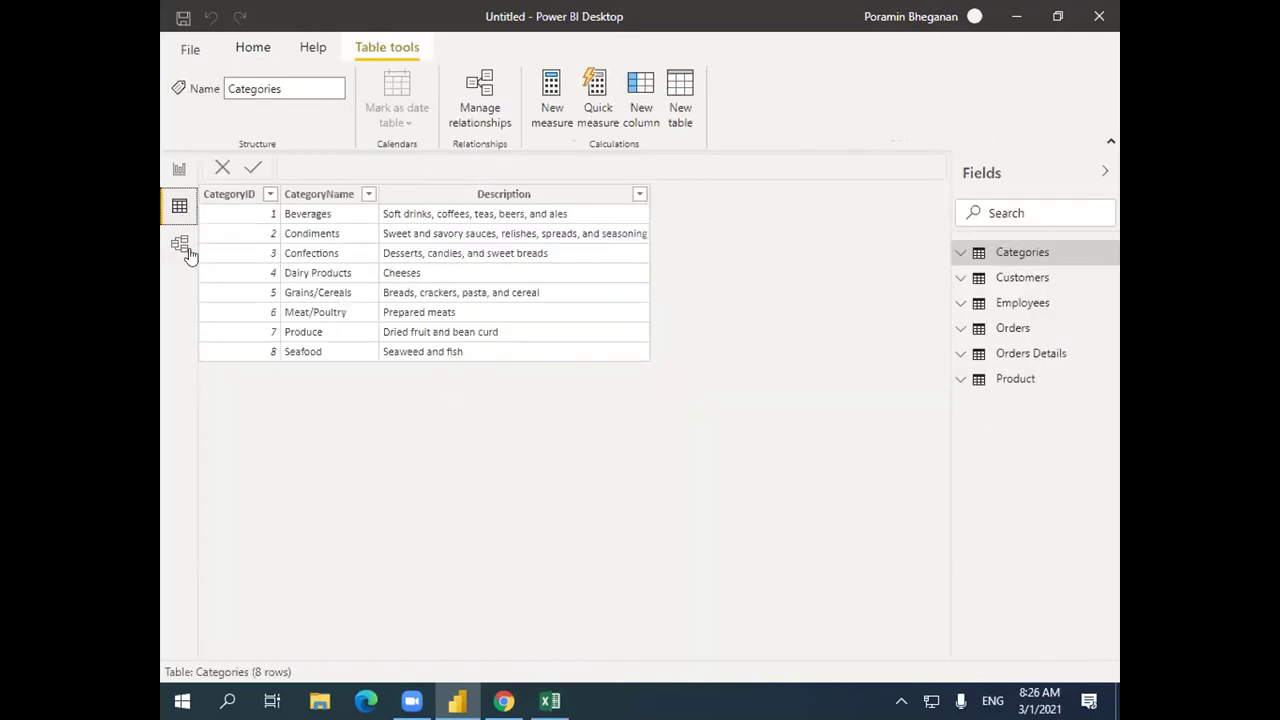
pyautogui.click(1054, 256)
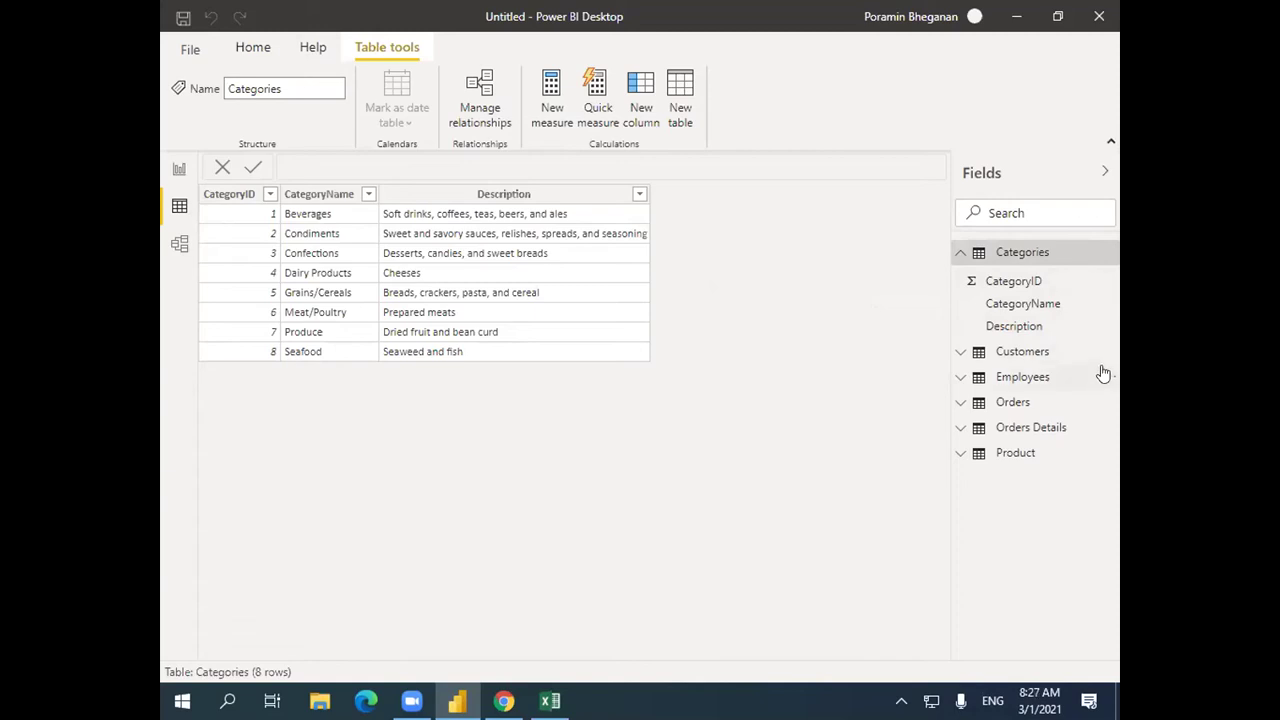
pyautogui.click(1075, 355)
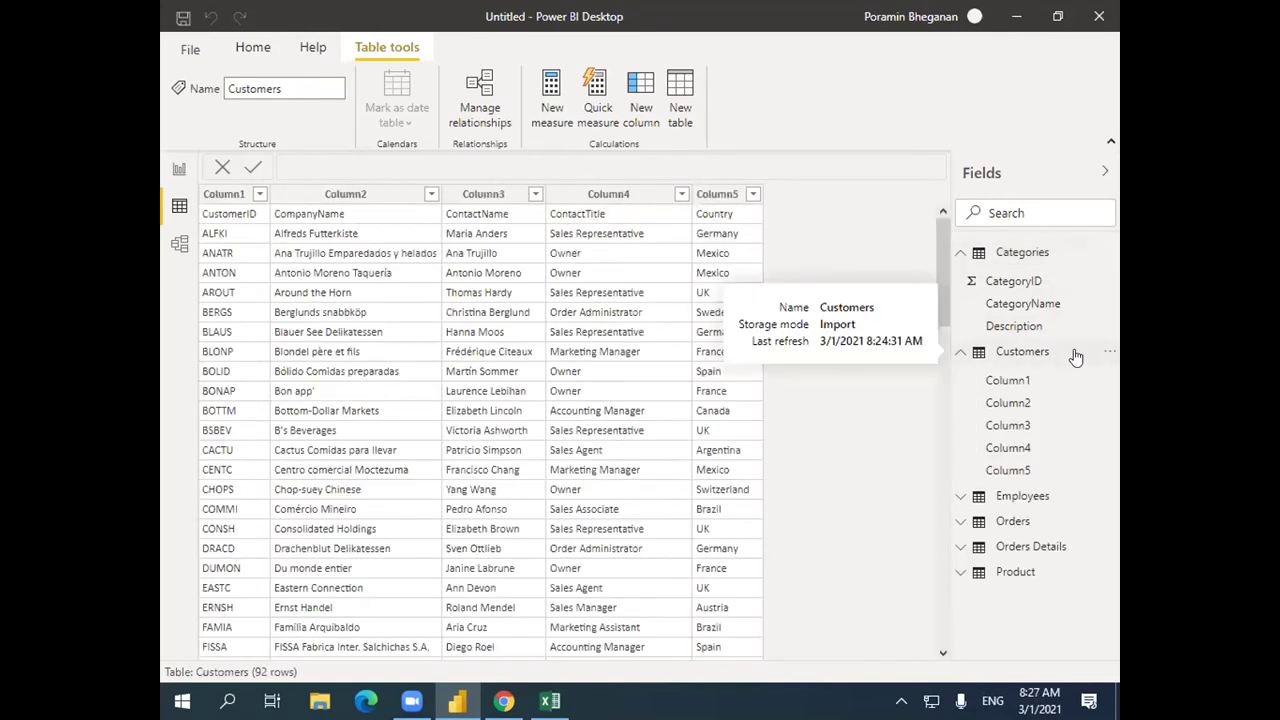
pyautogui.click(1072, 354)
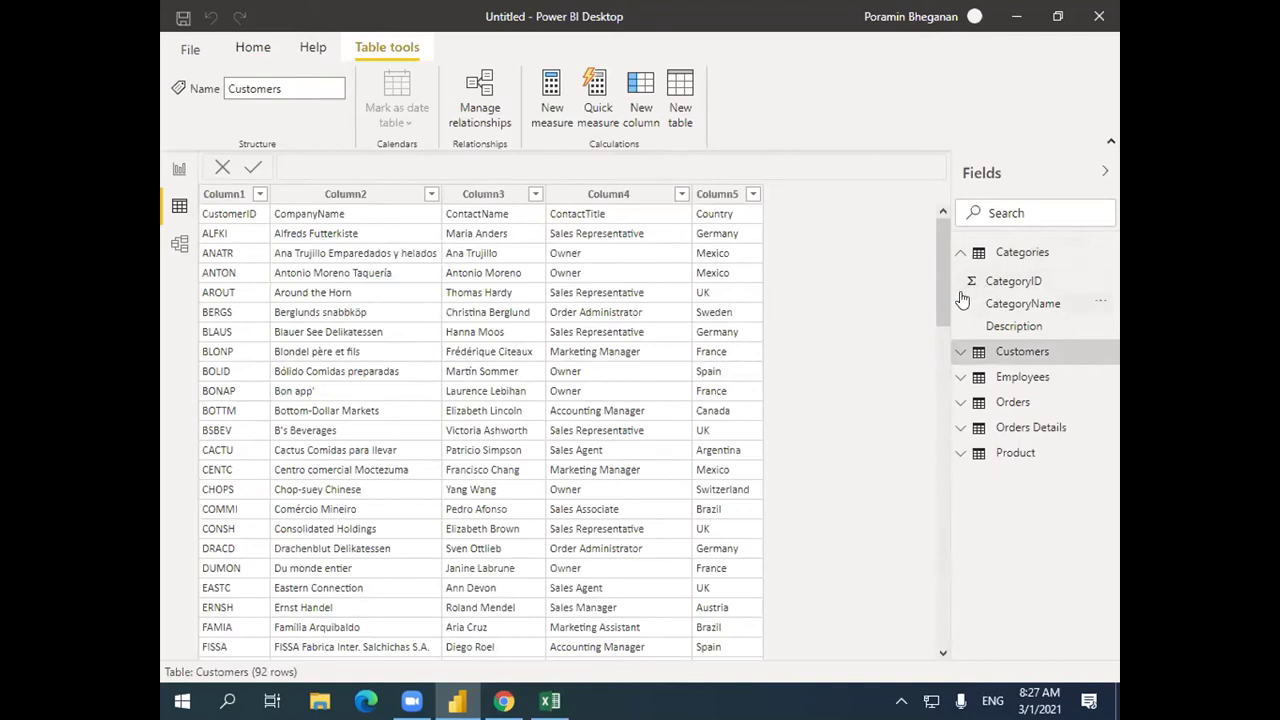
pyautogui.click(1052, 286)
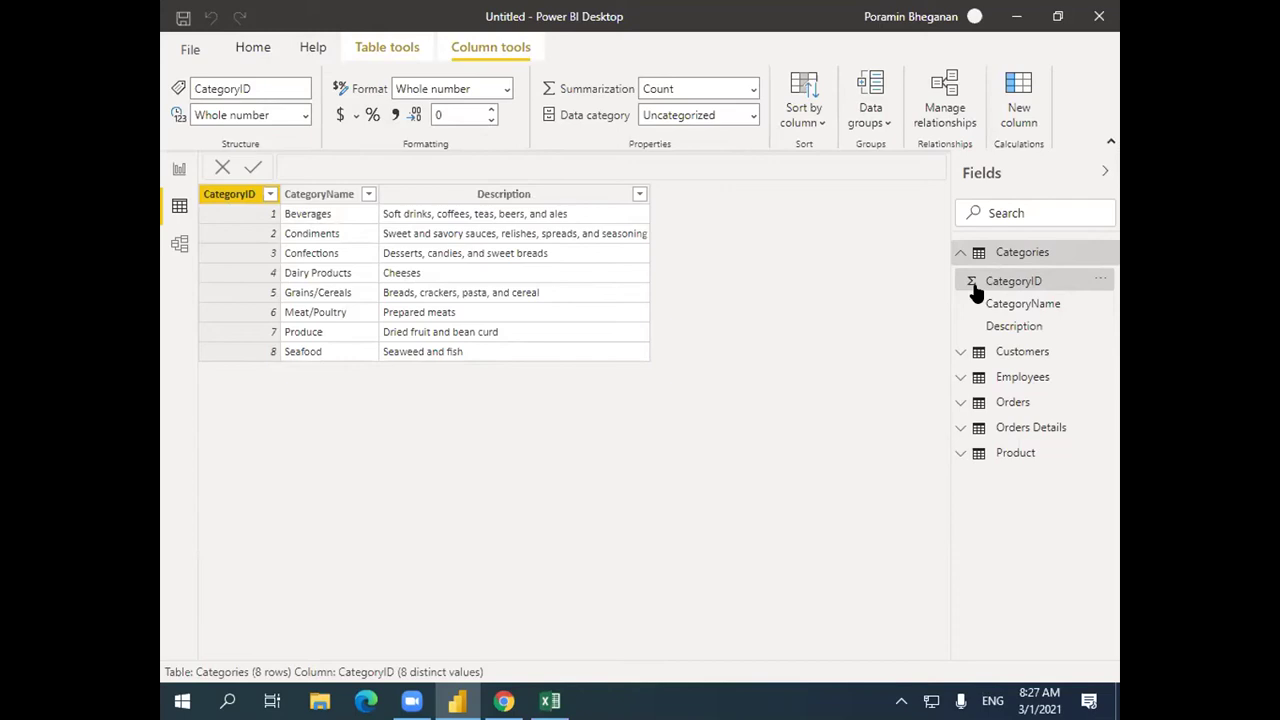
pyautogui.click(1041, 263)
# Expand the Customers, Employees, Orders, Orders Details and Product tables in turn to look over their fields and records.
pyautogui.click(966, 352)
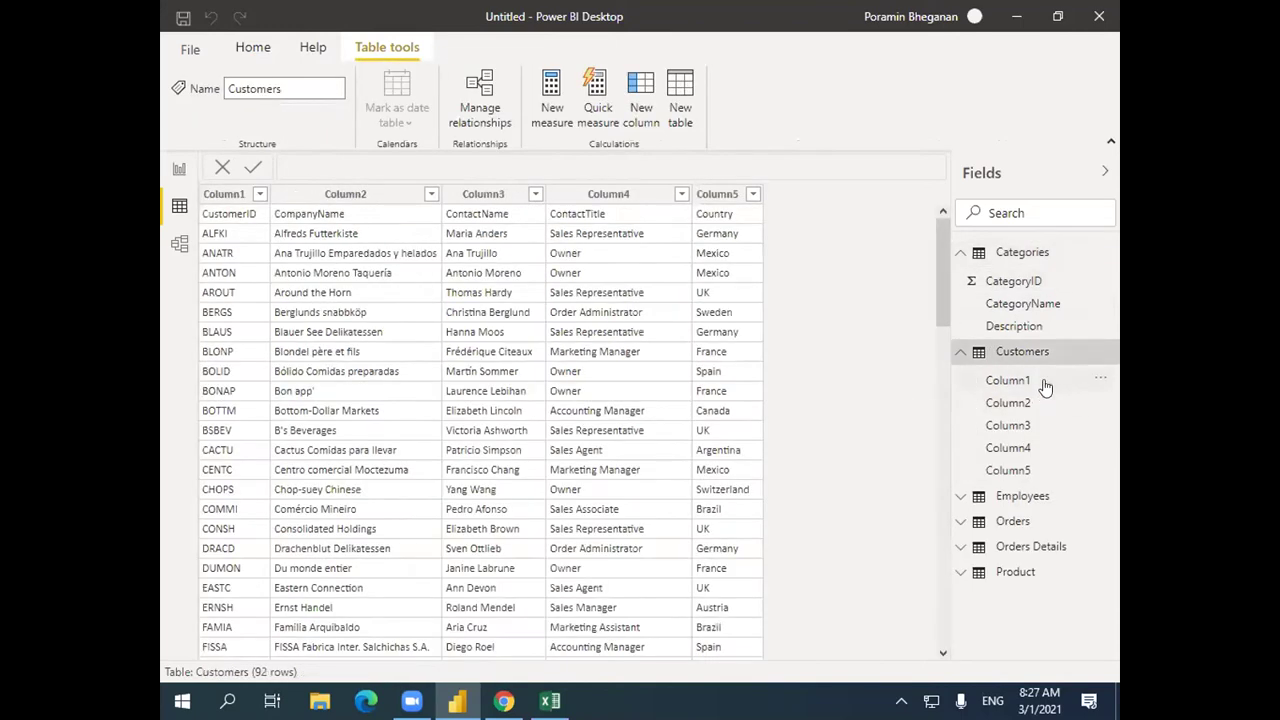
pyautogui.click(1022, 498)
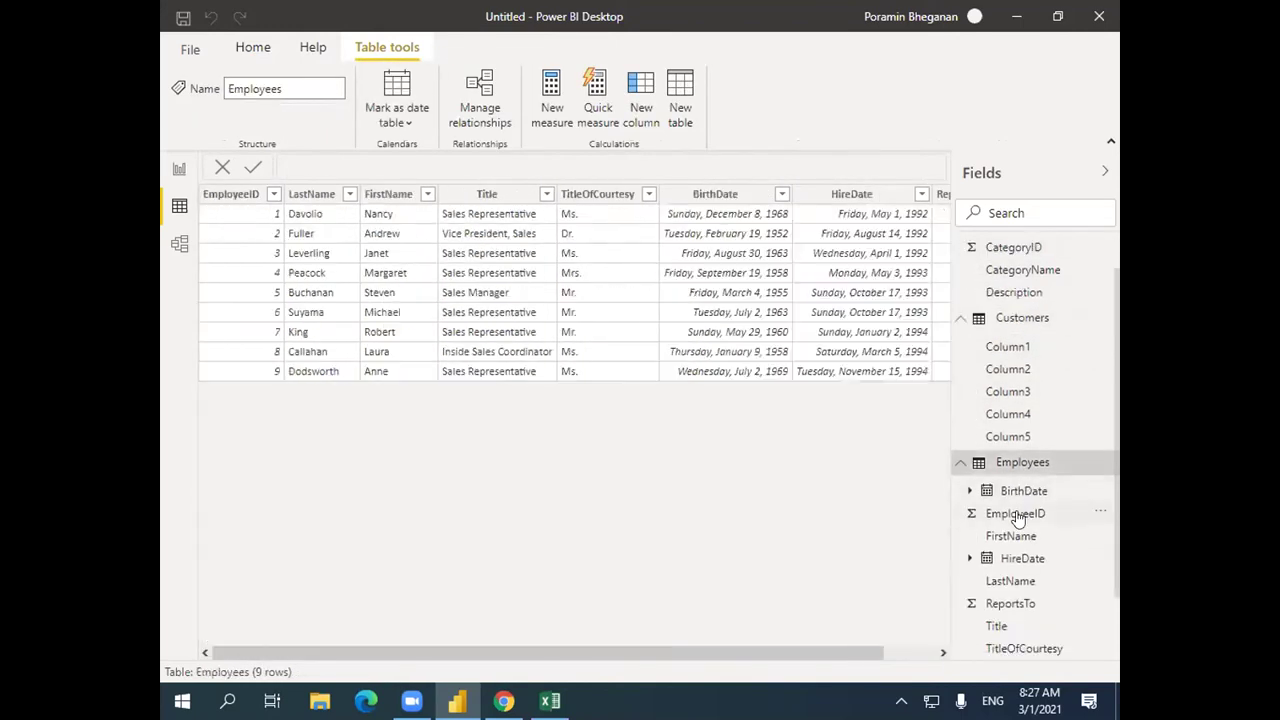
pyautogui.scroll(-1, 1073, 630)
pyautogui.click(960, 596)
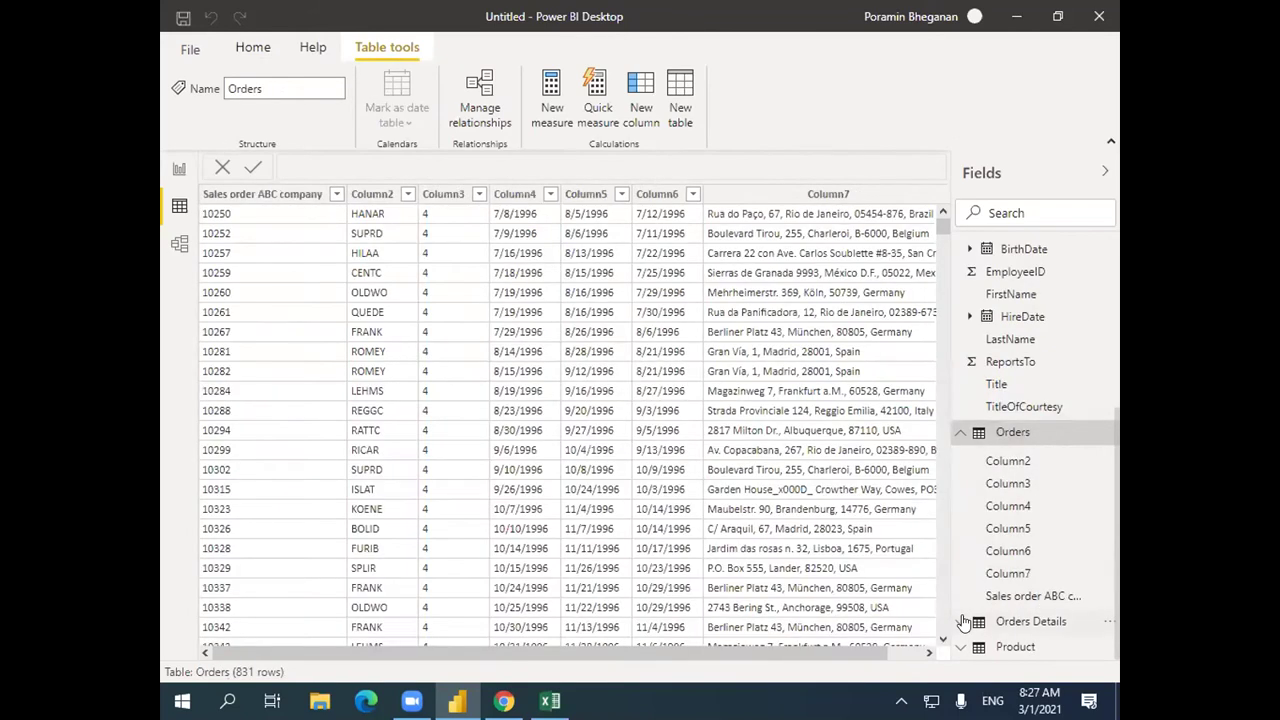
pyautogui.click(960, 621)
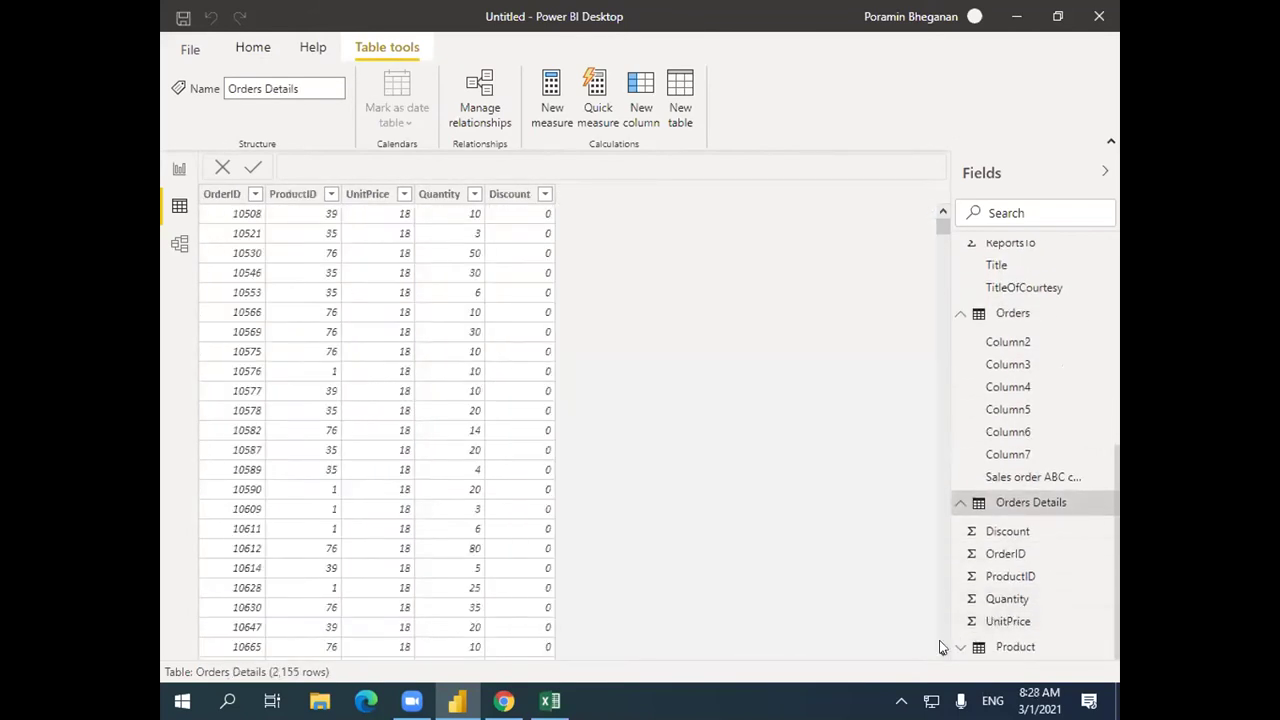
pyautogui.click(960, 650)
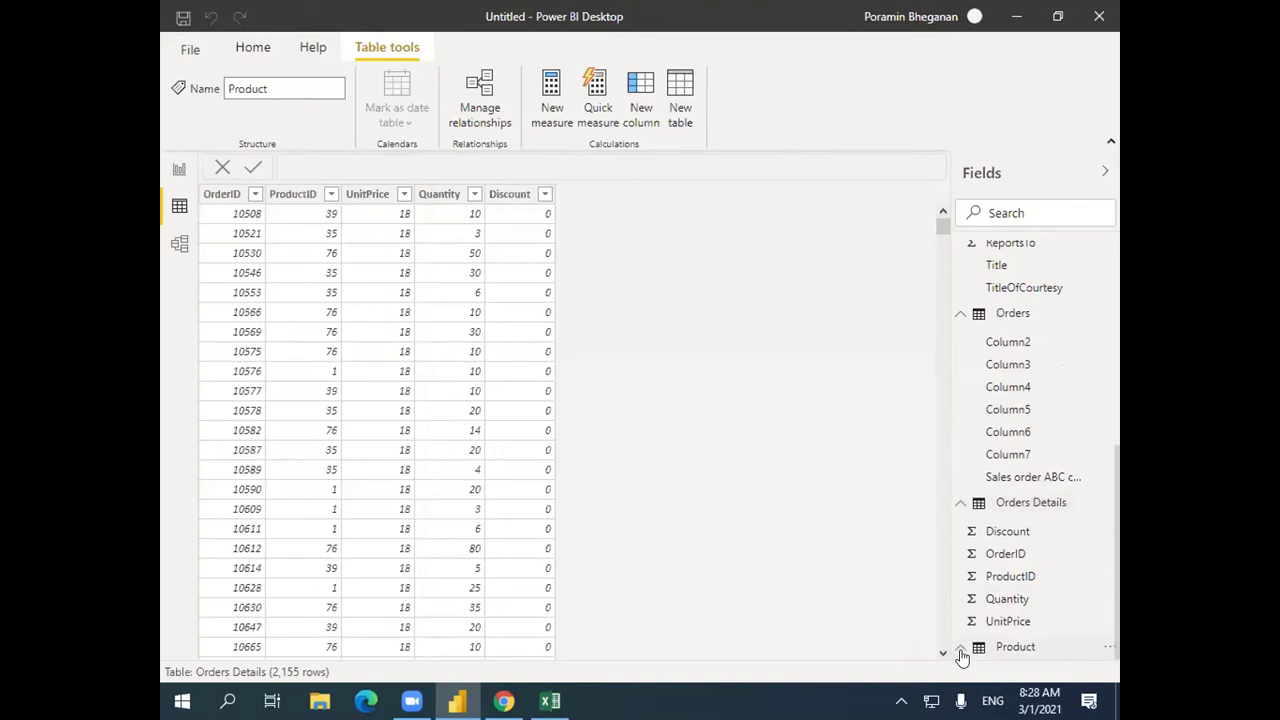
pyautogui.moveTo(1117, 475); pyautogui.dragTo(1117, 587)
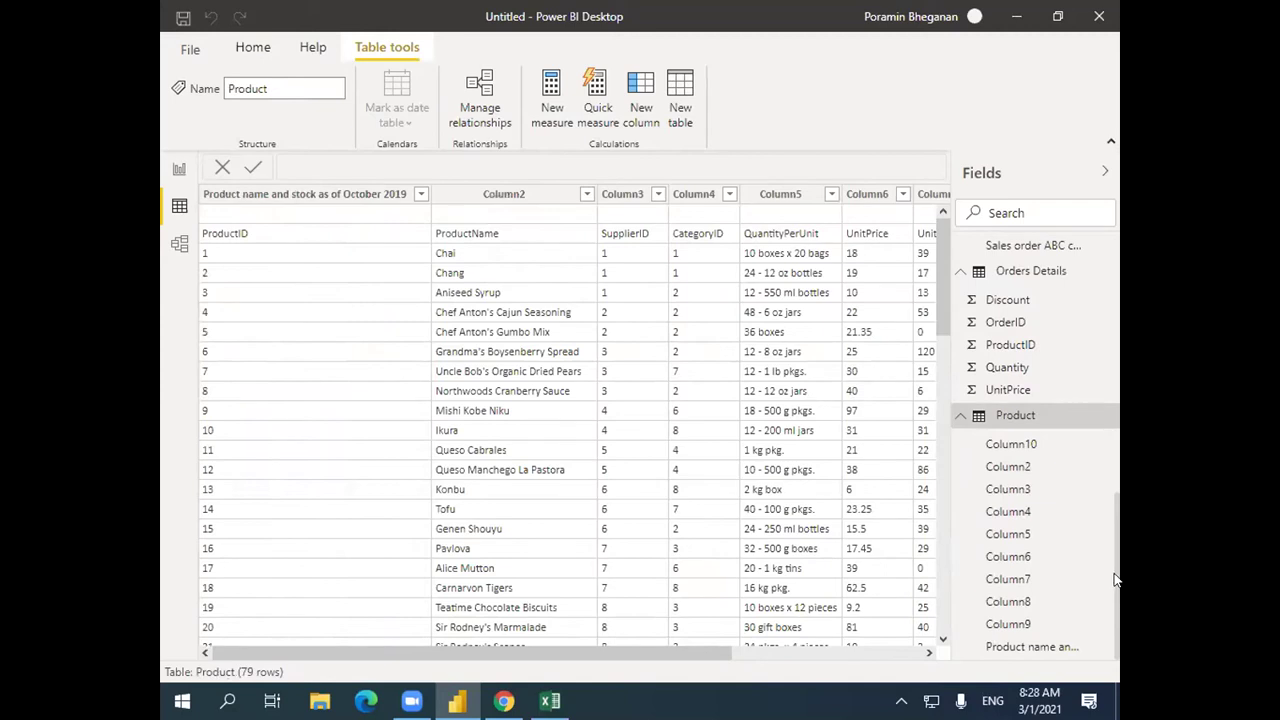
pyautogui.moveTo(1115, 577); pyautogui.dragTo(1117, 248)
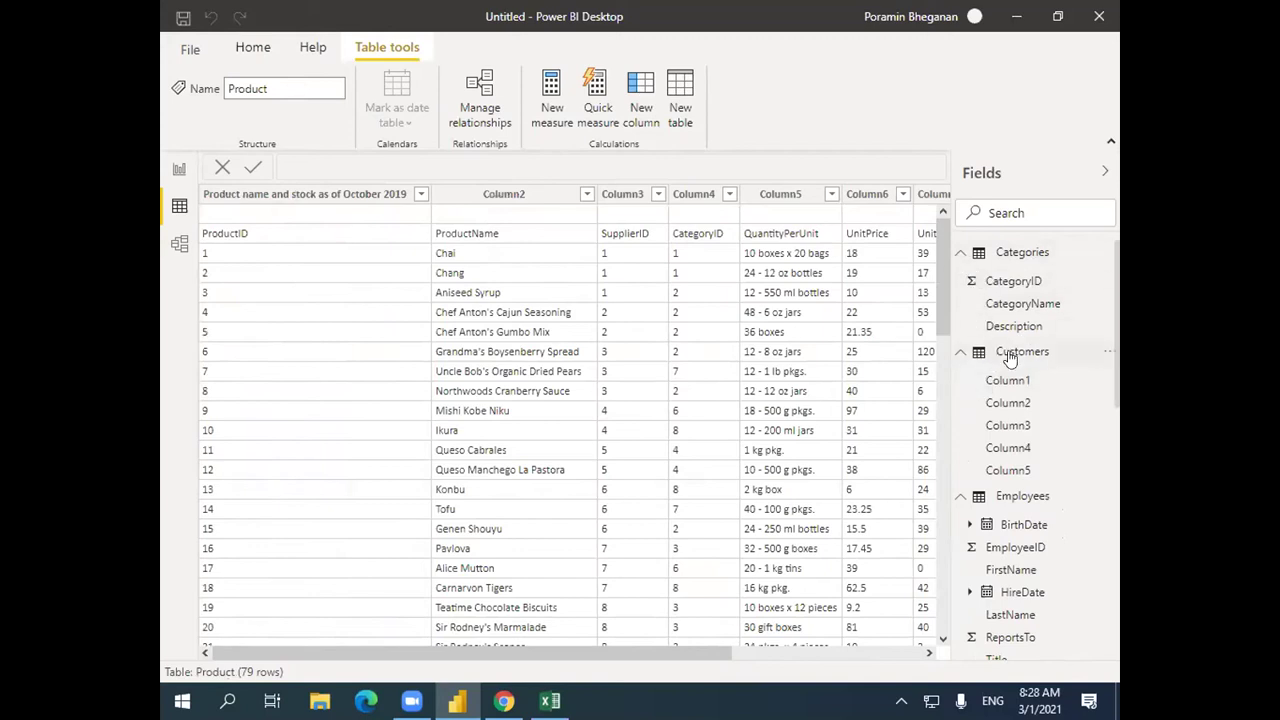
# Check the column headers of the Customers and Employees tables, and collapse the Categories, Customers and Employees field lists.
pyautogui.click(961, 253)
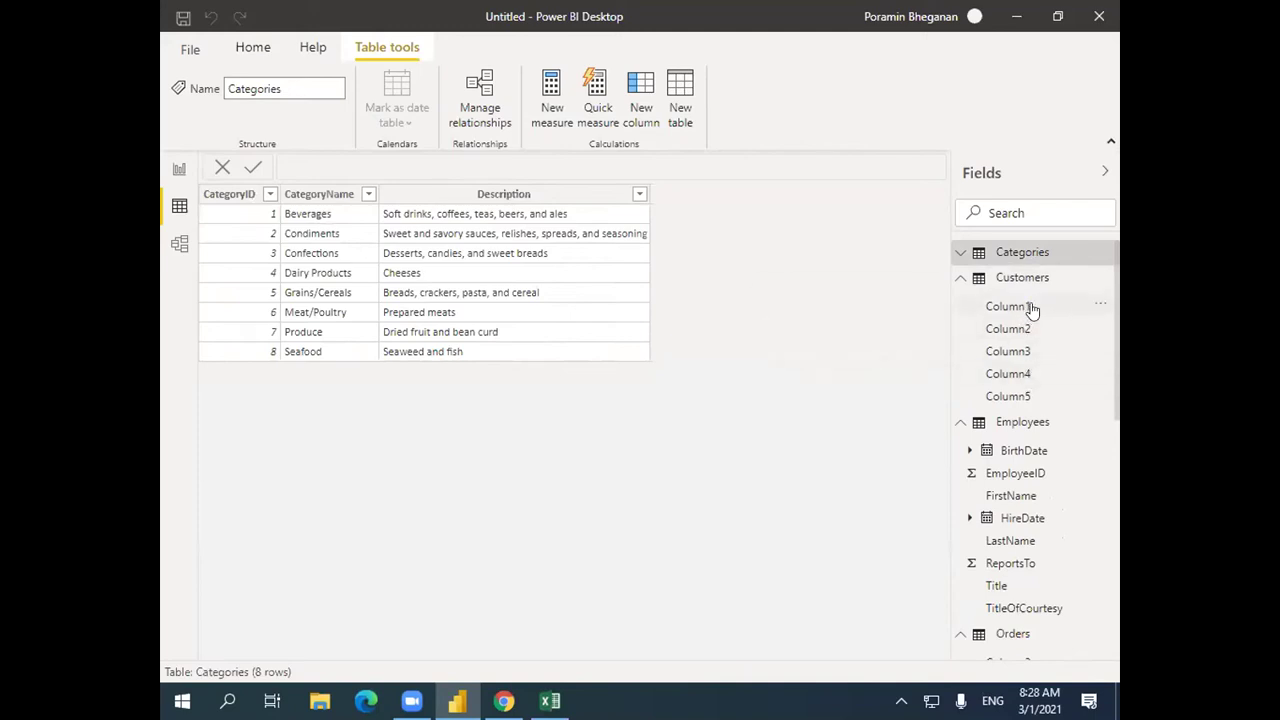
pyautogui.click(1040, 279)
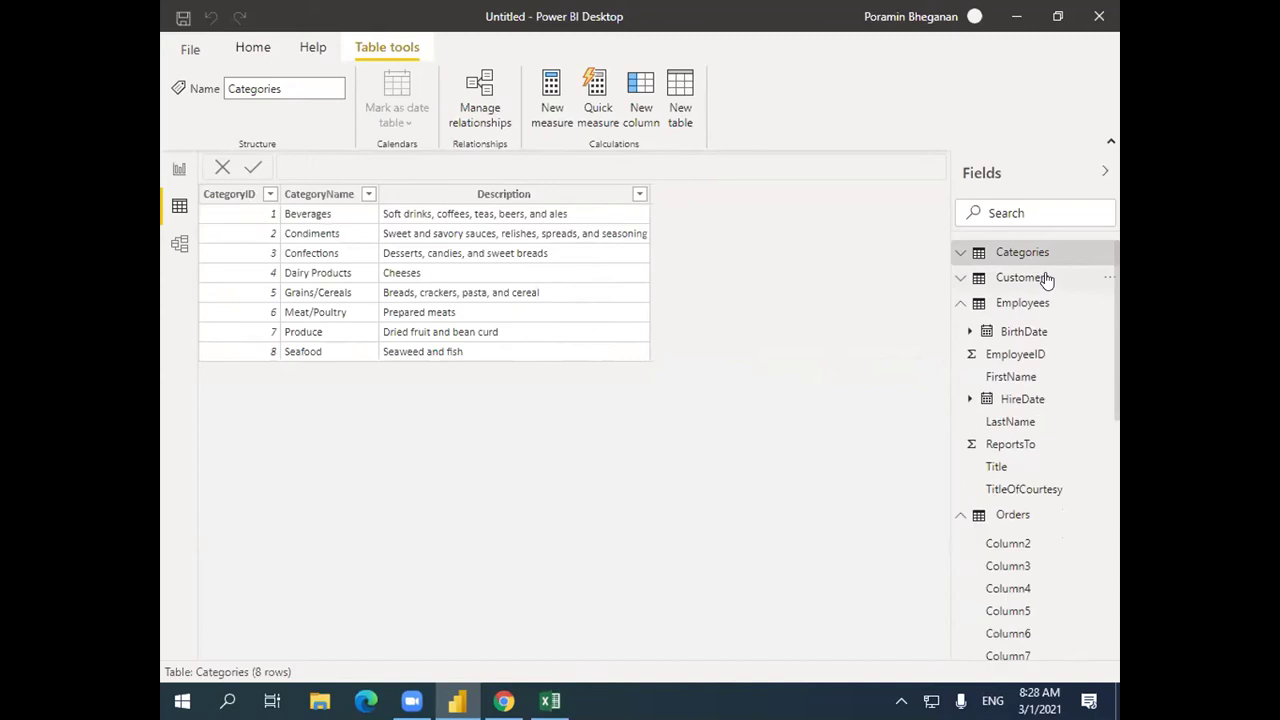
pyautogui.click(961, 278)
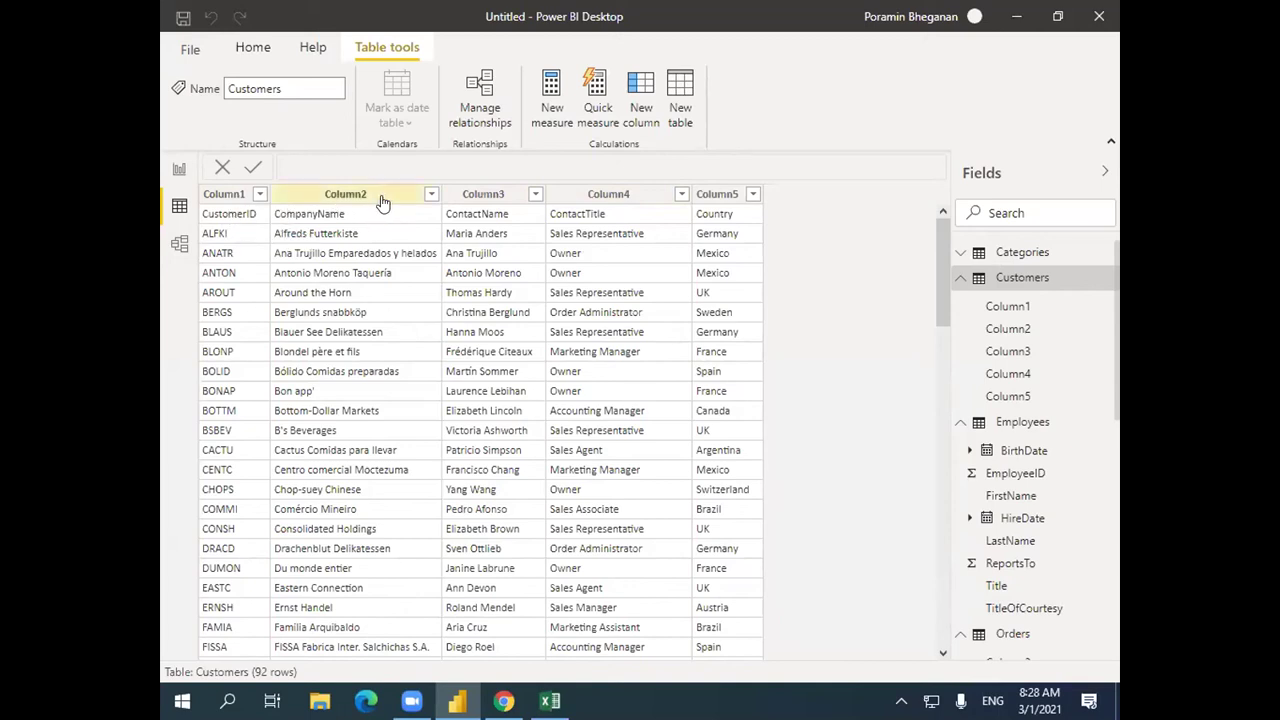
pyautogui.click(961, 284)
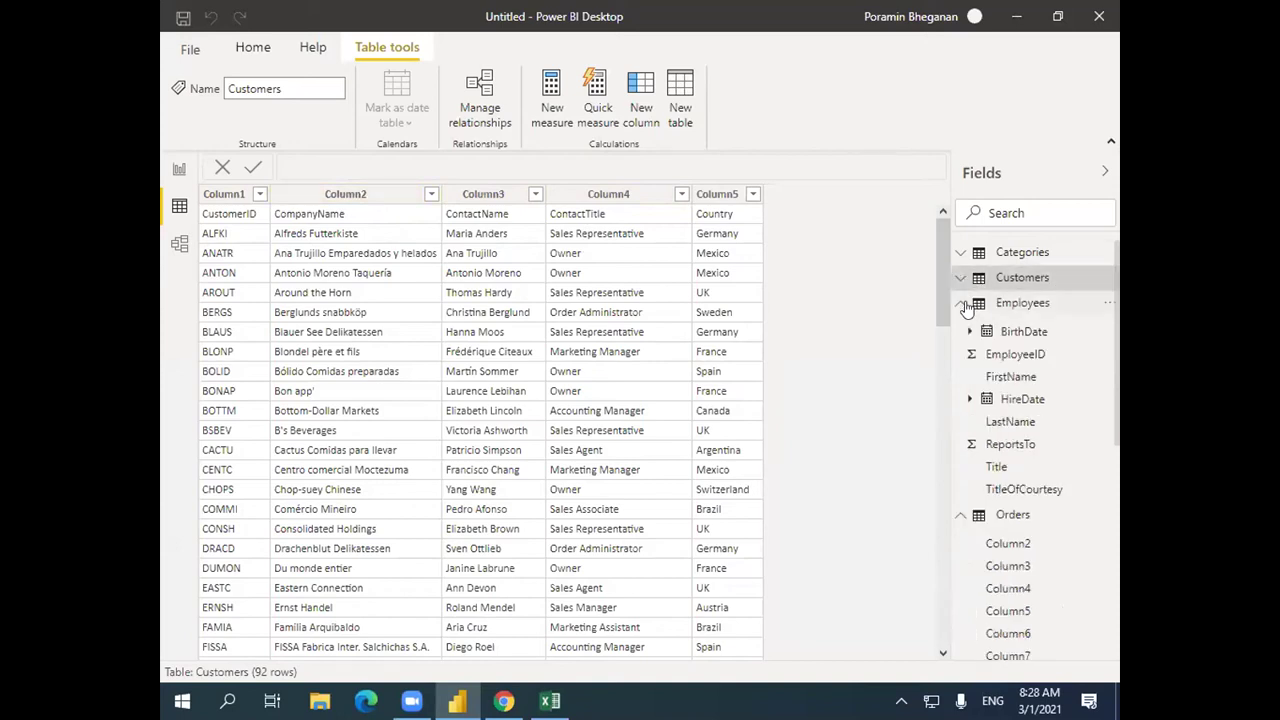
pyautogui.click(993, 305)
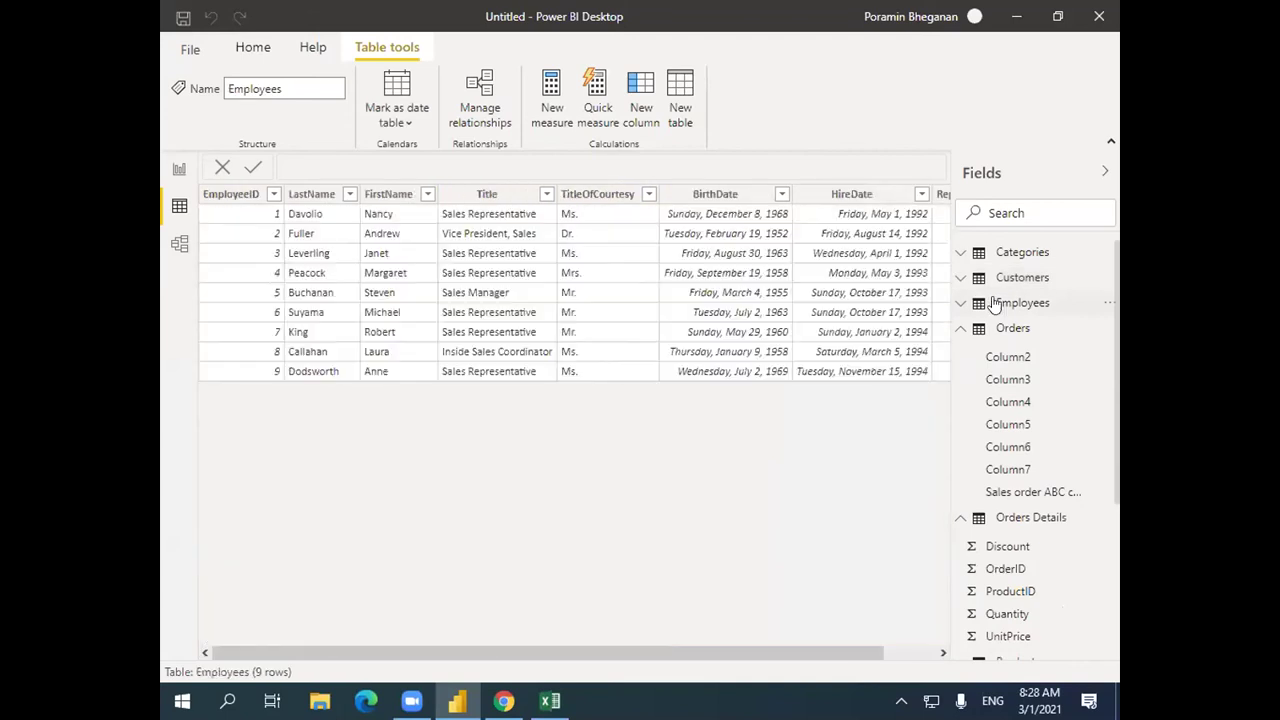
pyautogui.click(995, 305)
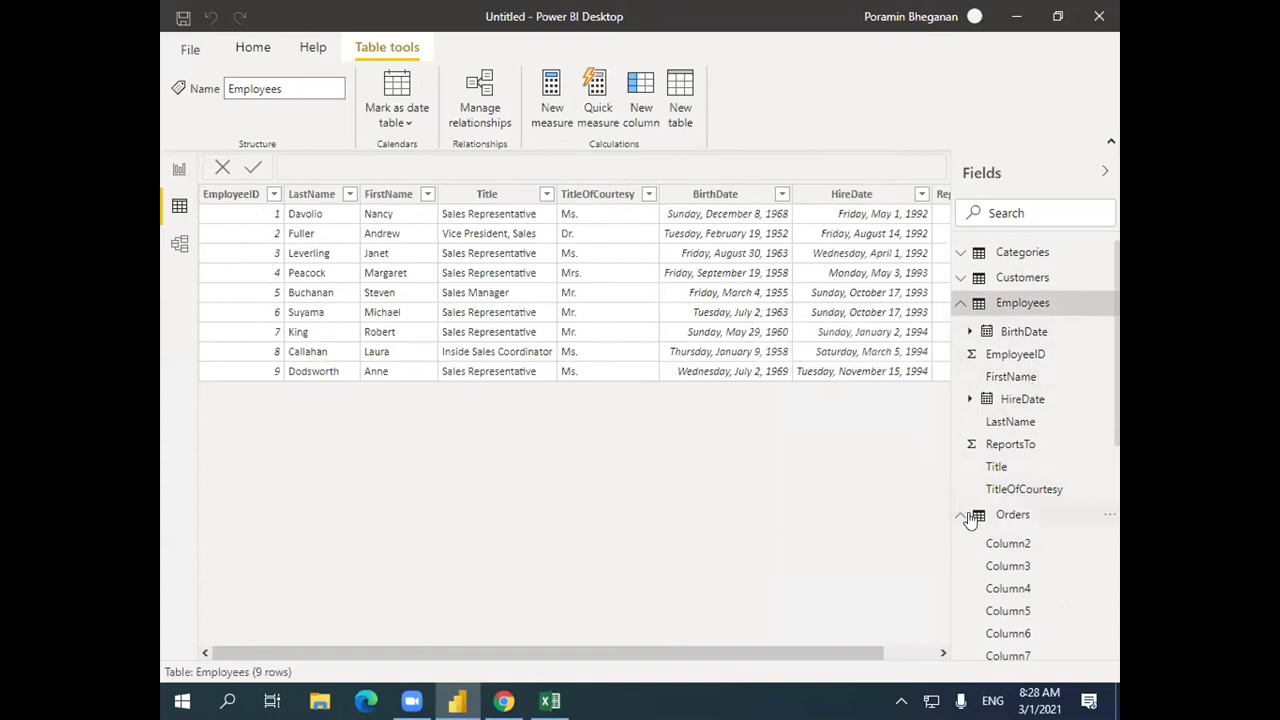
pyautogui.click(962, 300)
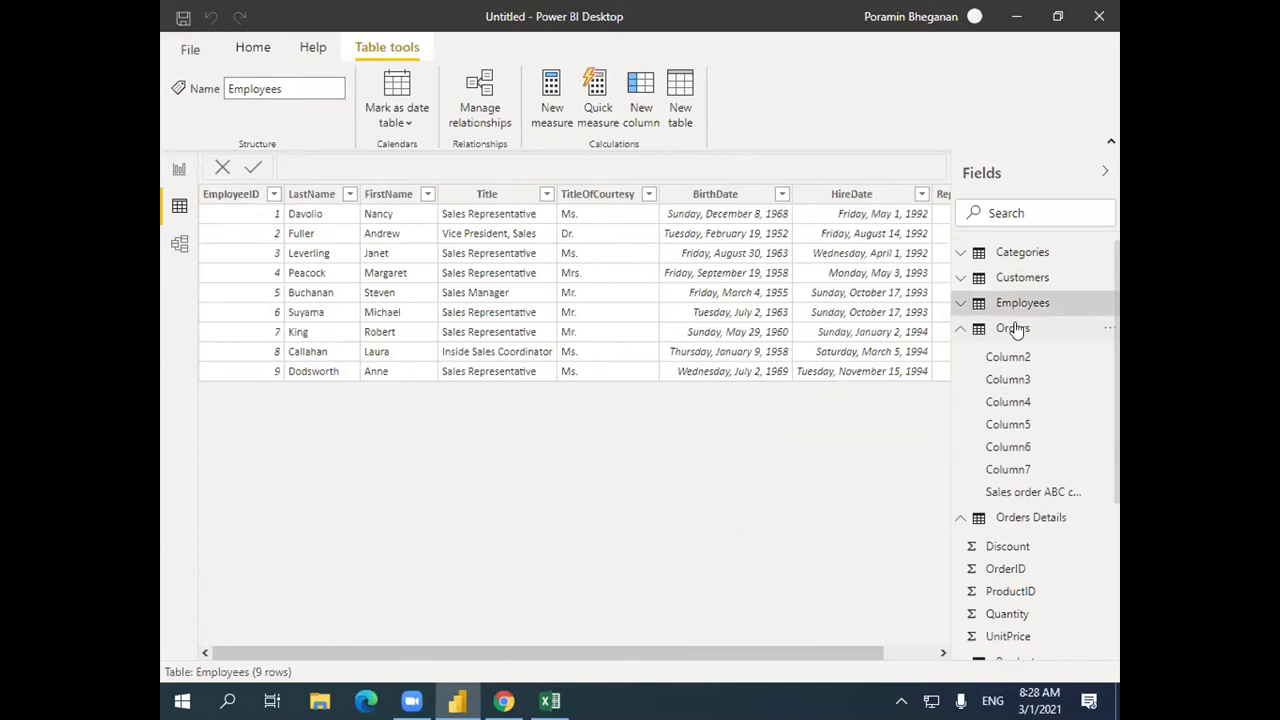
# Check the column headers and records of the Orders, Orders Details and Product tables.
pyautogui.click(1013, 328)
pyautogui.click(1013, 328)
pyautogui.click(1013, 328)
pyautogui.click(1014, 329)
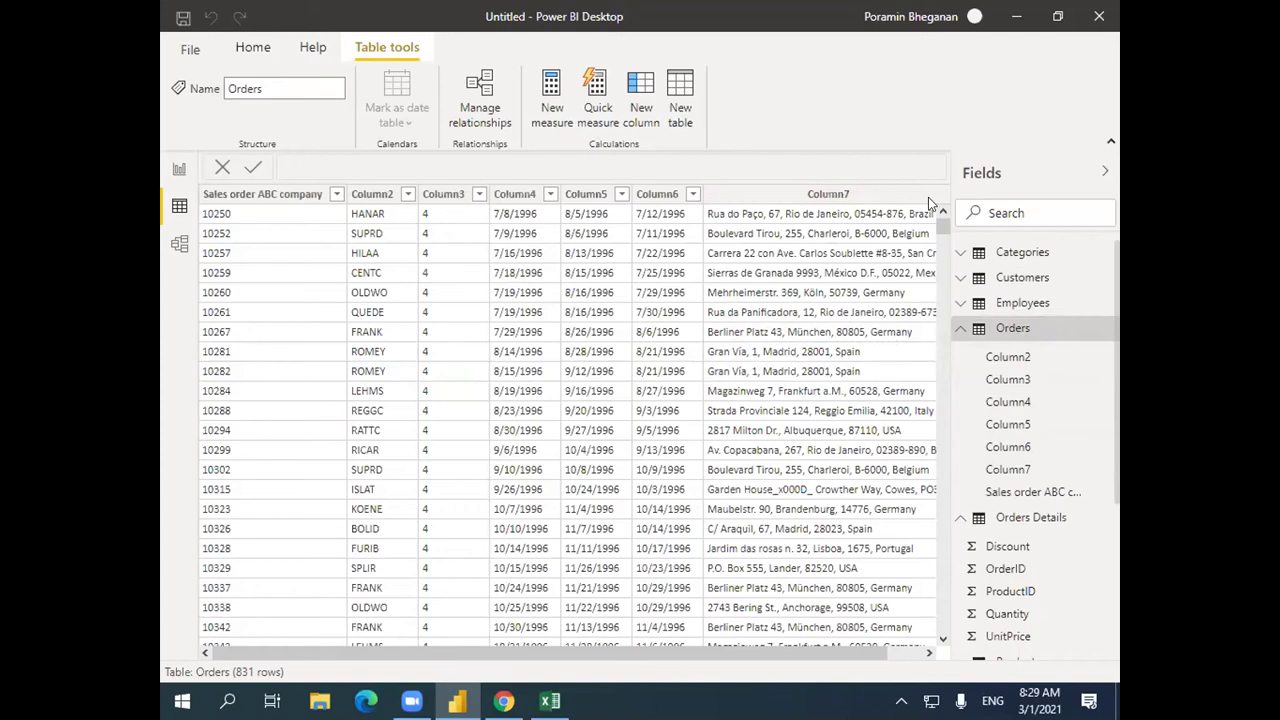
pyautogui.click(962, 328)
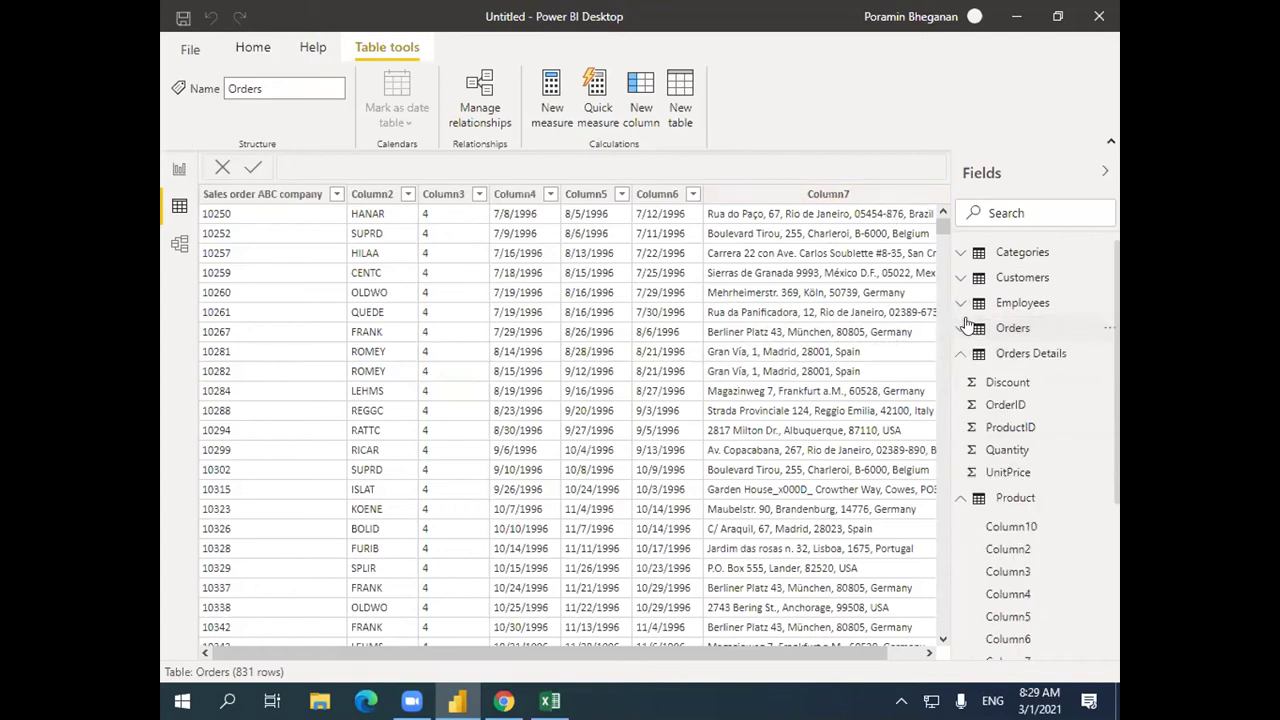
pyautogui.click(1002, 355)
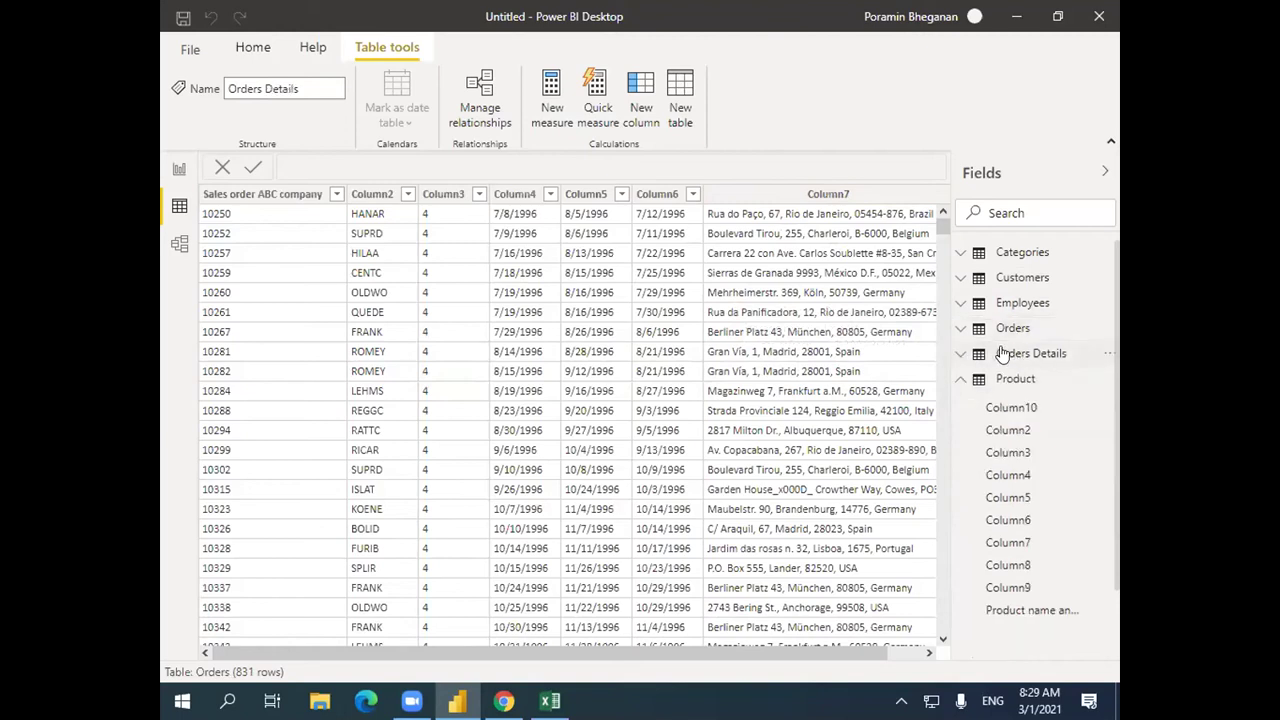
pyautogui.click(1002, 355)
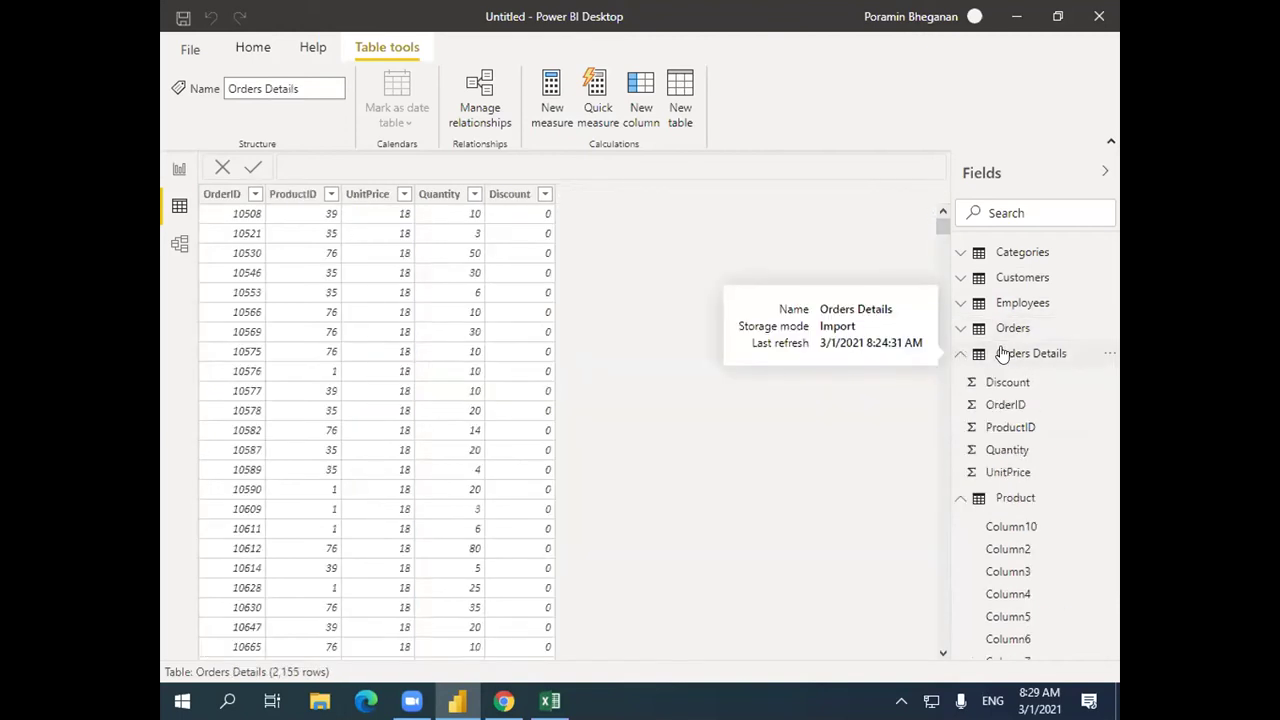
pyautogui.click(1038, 499)
pyautogui.scroll(-2, 985, 508)
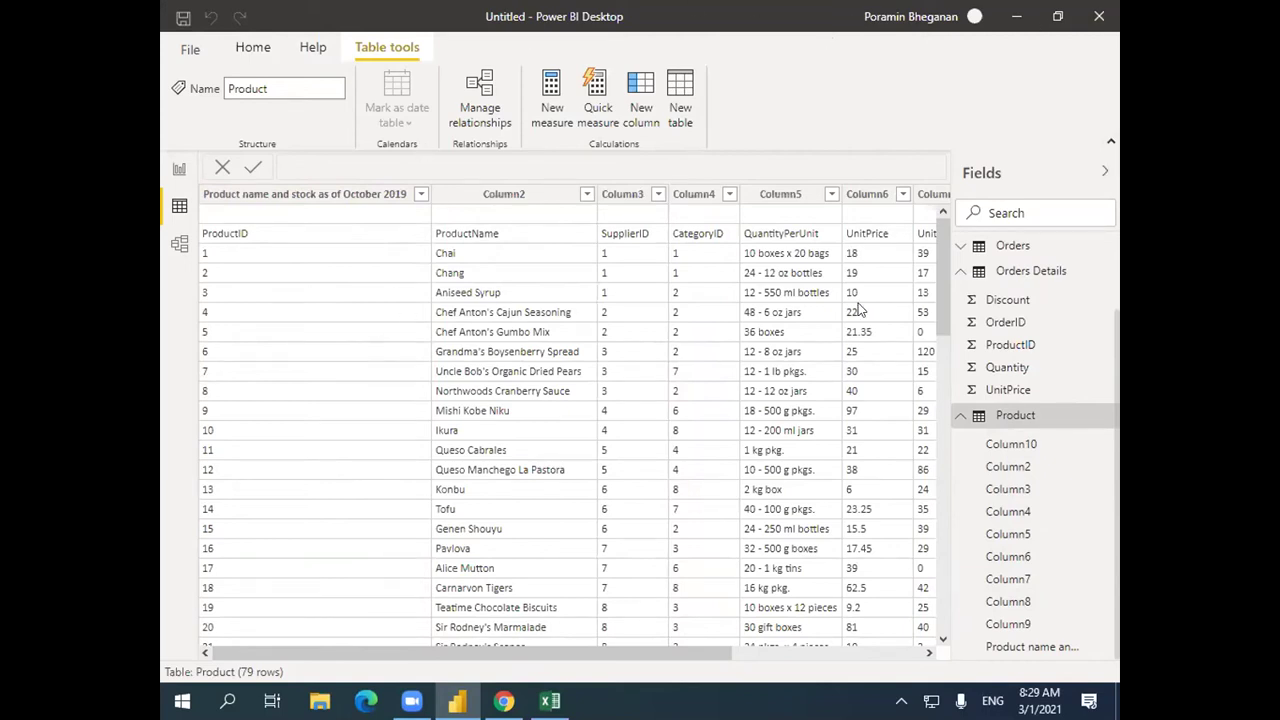
# Return to the report view and open the loaded tables in the Power Query Editor for transformation.
pyautogui.click(180, 173)
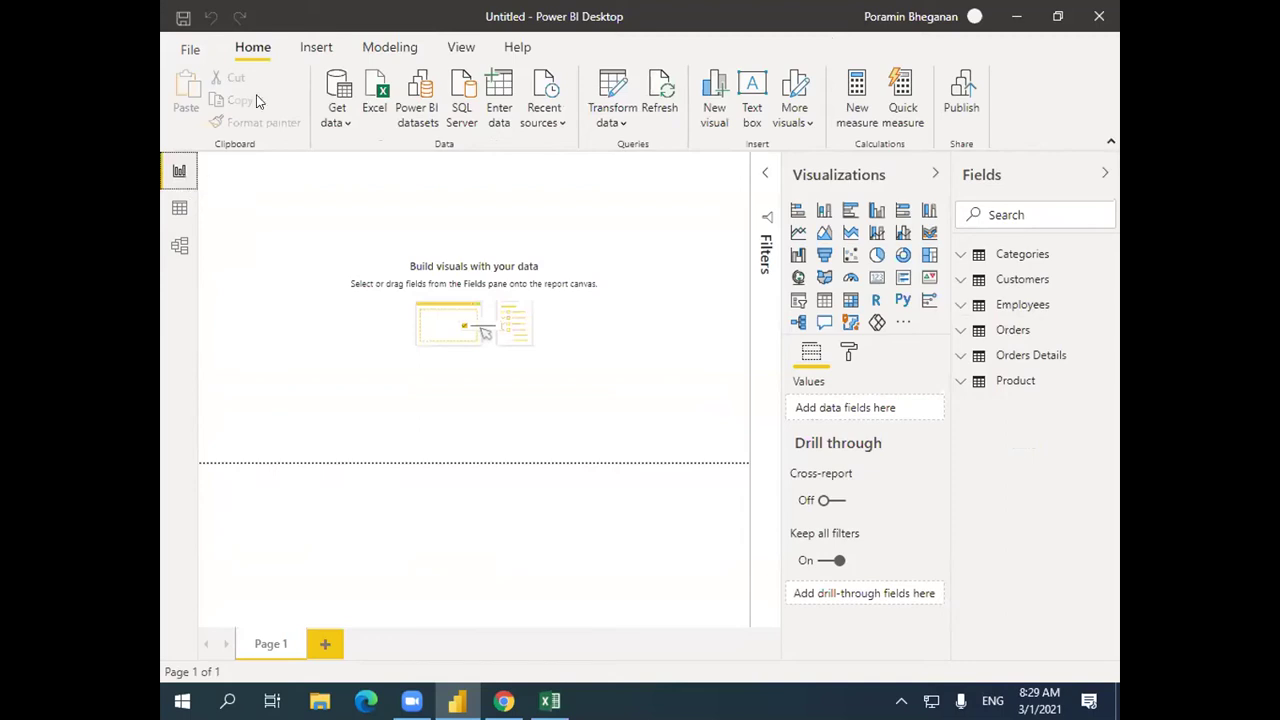
pyautogui.click(272, 52)
pyautogui.moveTo(654, 22)
pyautogui.mouseDown()
pyautogui.moveTo(697, 85)
pyautogui.moveTo(685, 45)
pyautogui.mouseUp()
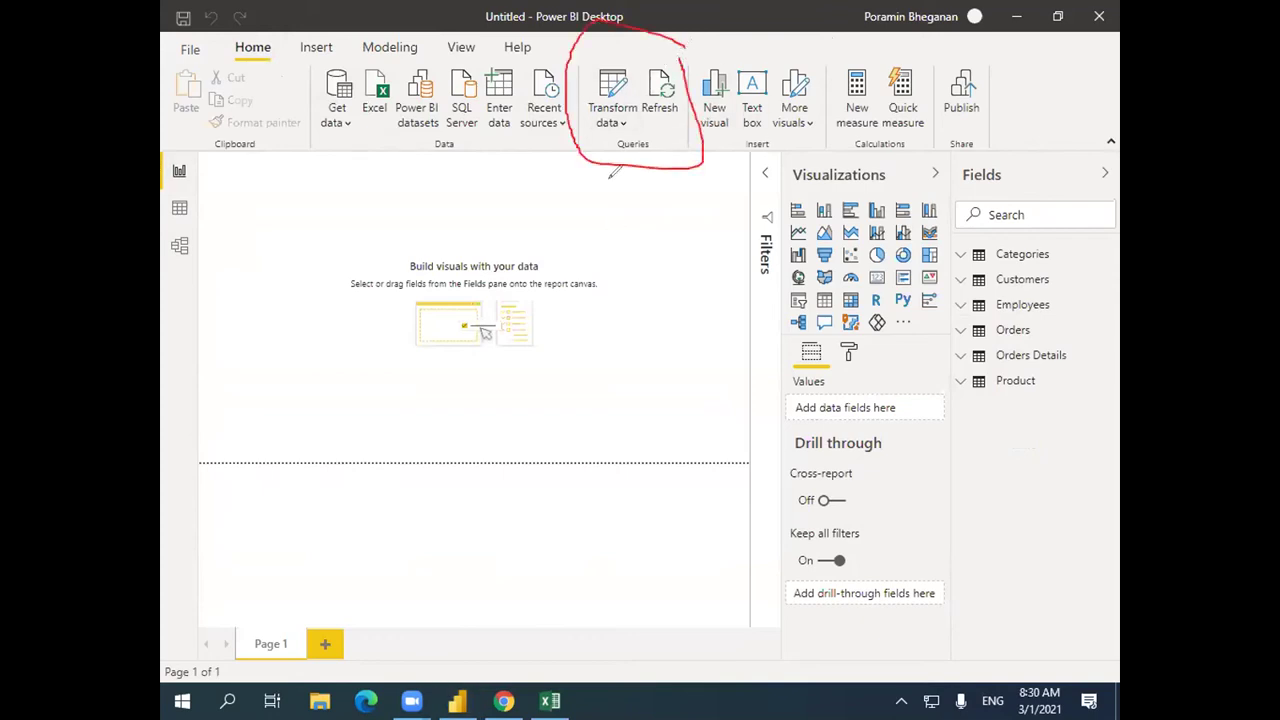
pyautogui.moveTo(615, 187); pyautogui.dragTo(619, 134)
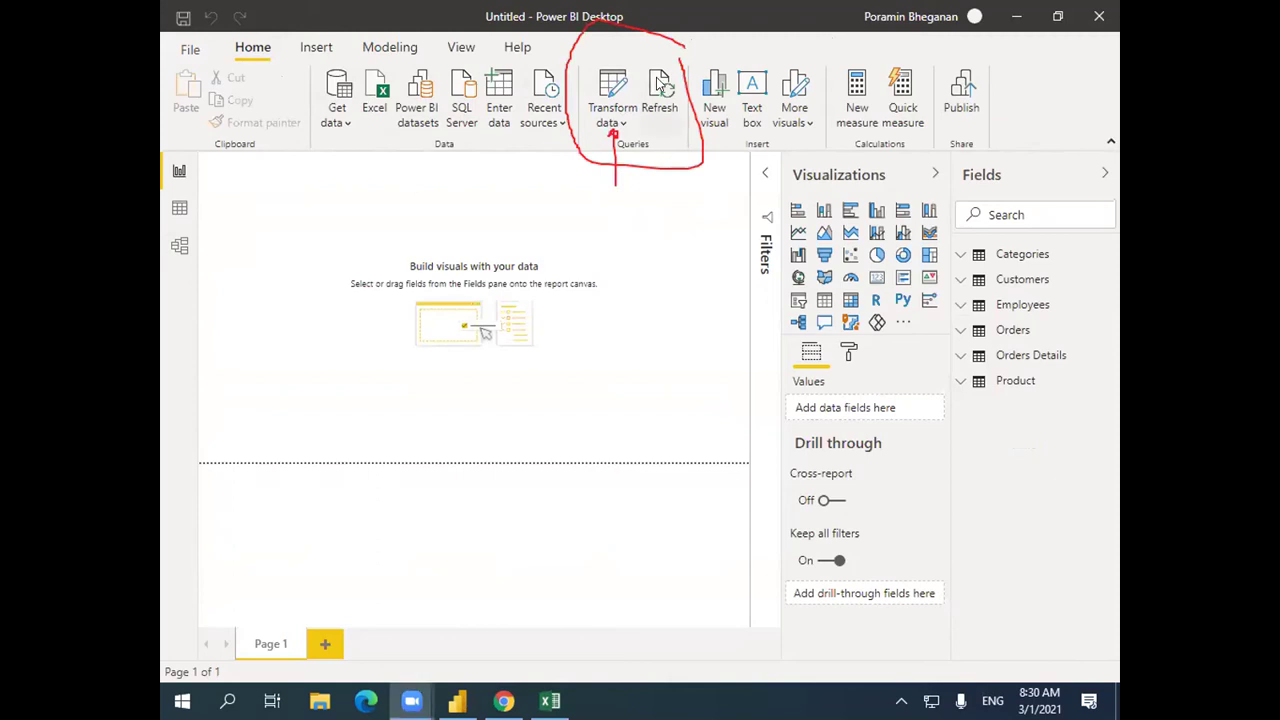
pyautogui.click(613, 90)
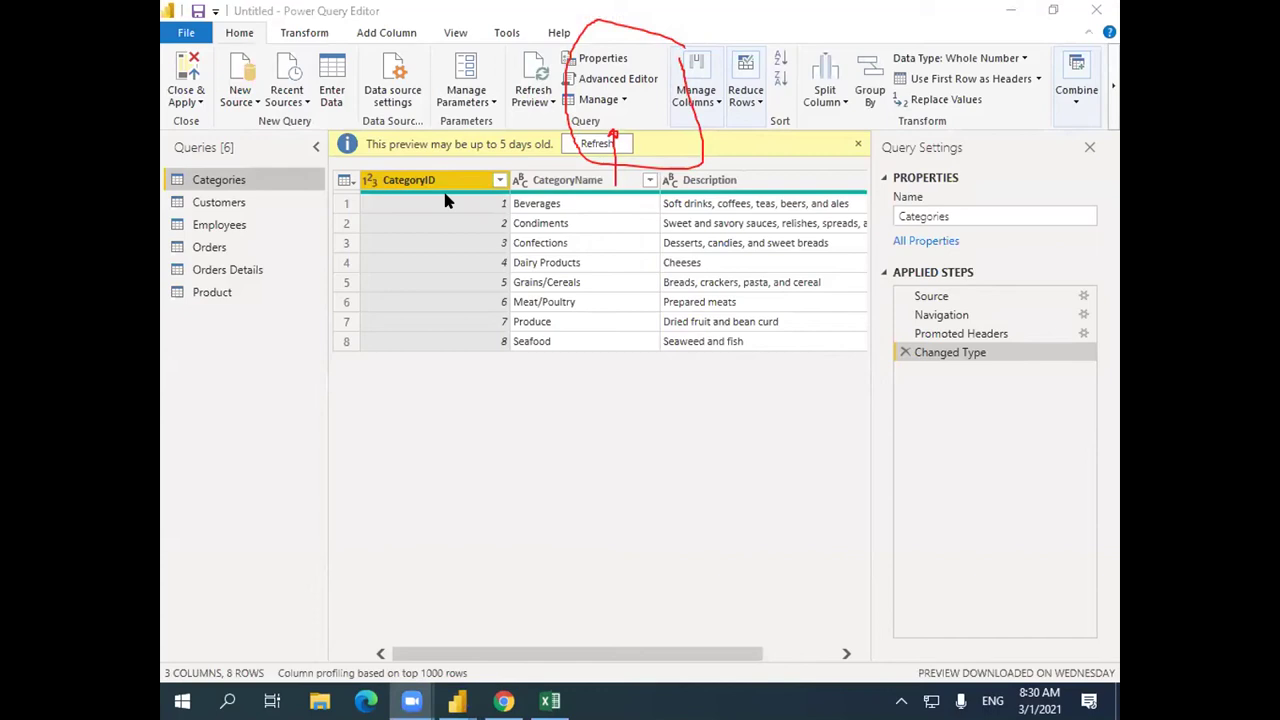
# Refresh the preview of the Categories query and close the Power Query Editor.
pyautogui.click(613, 143)
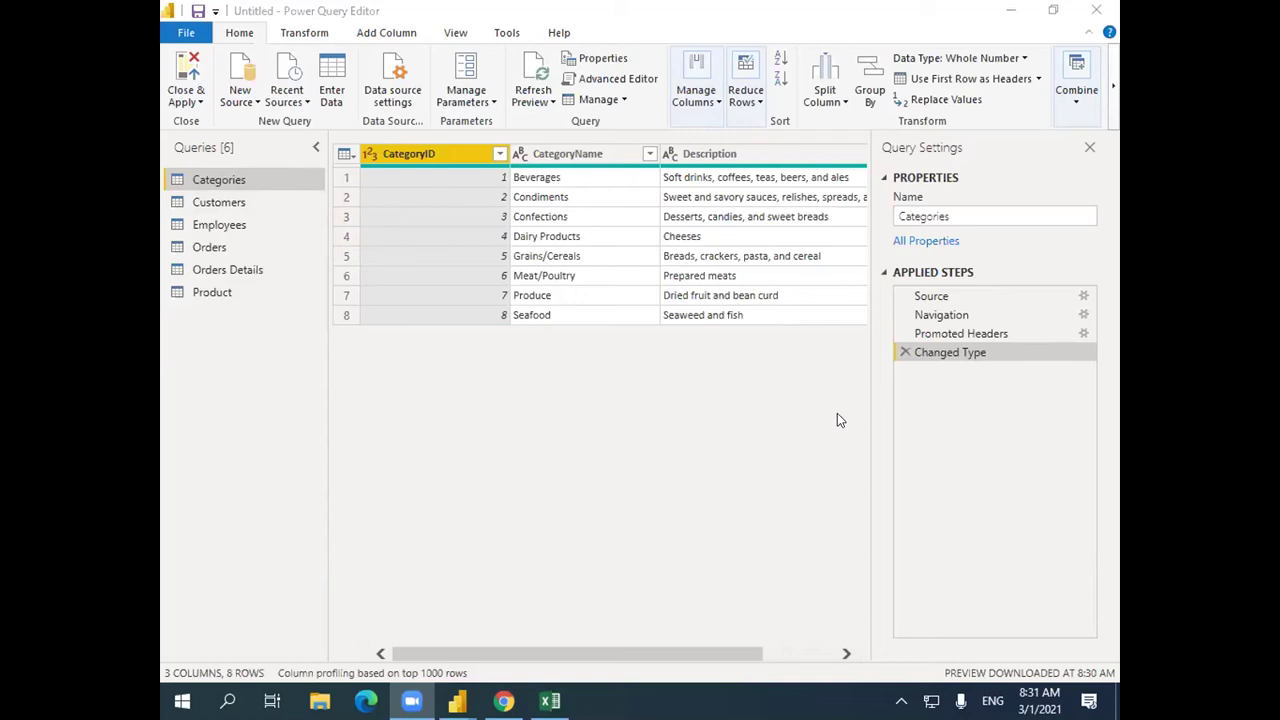
pyautogui.click(1053, 10)
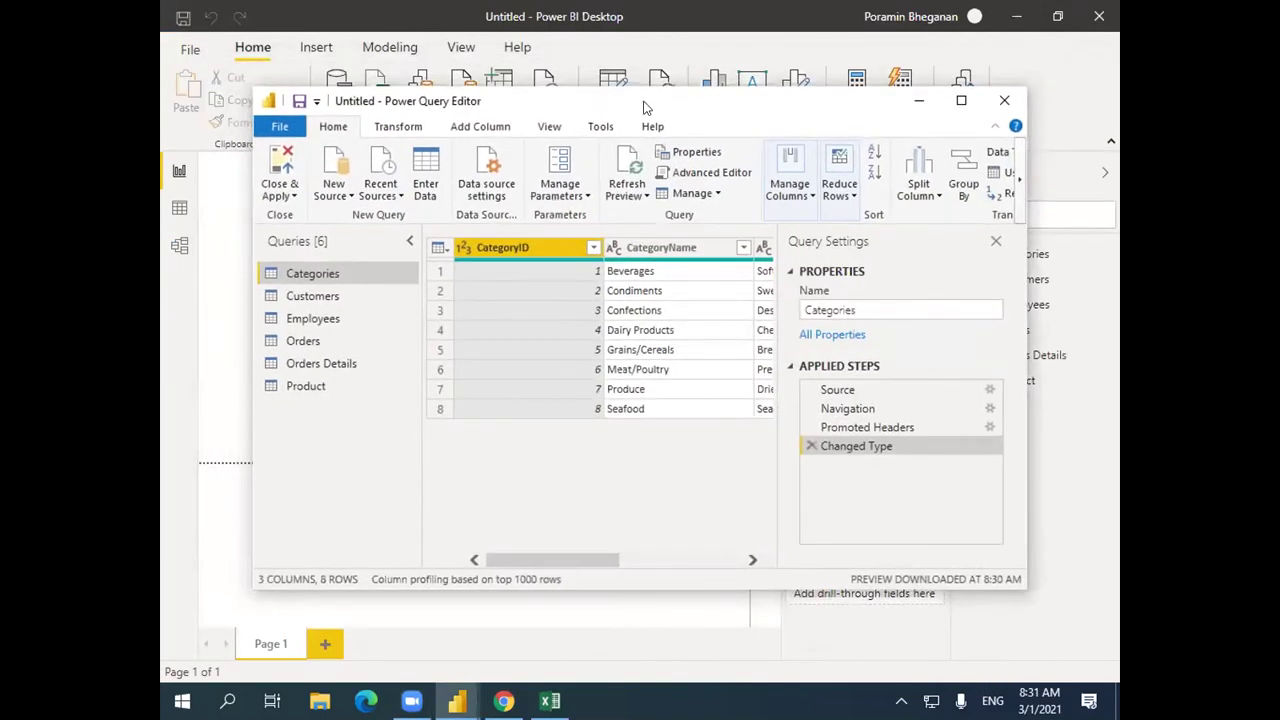
pyautogui.moveTo(636, 105); pyautogui.dragTo(668, 143)
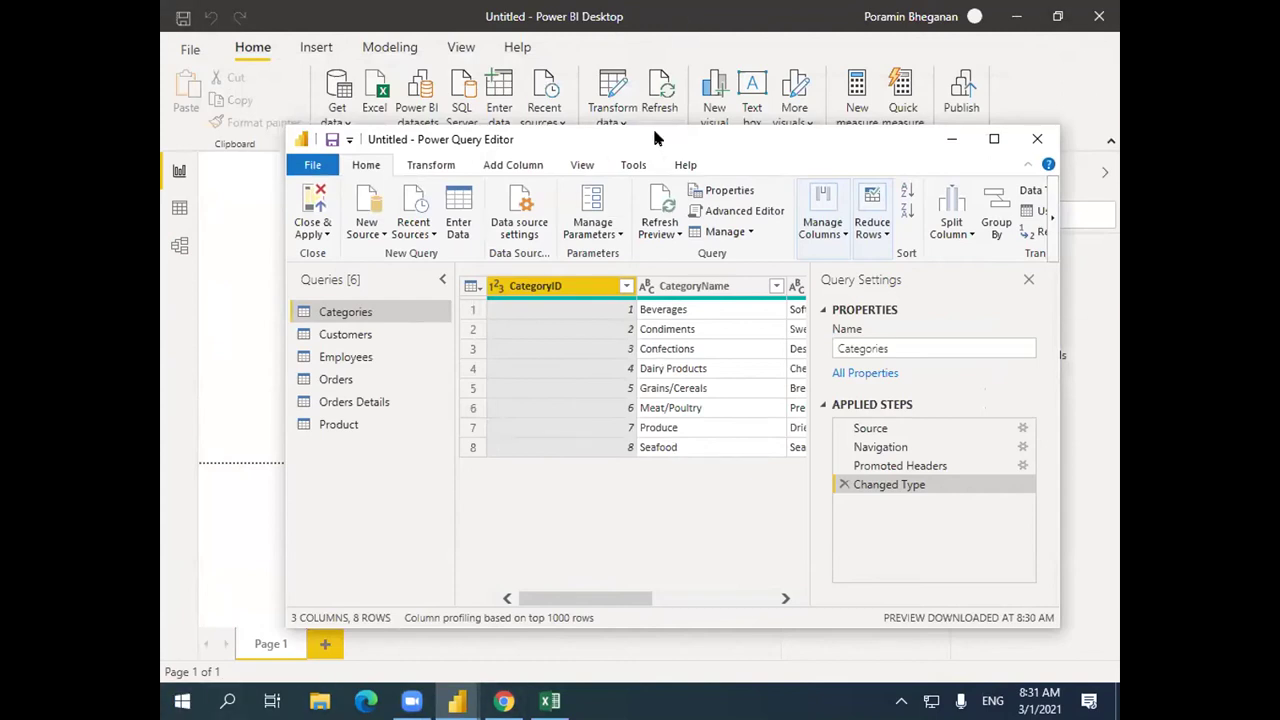
pyautogui.moveTo(654, 130); pyautogui.dragTo(625, 79)
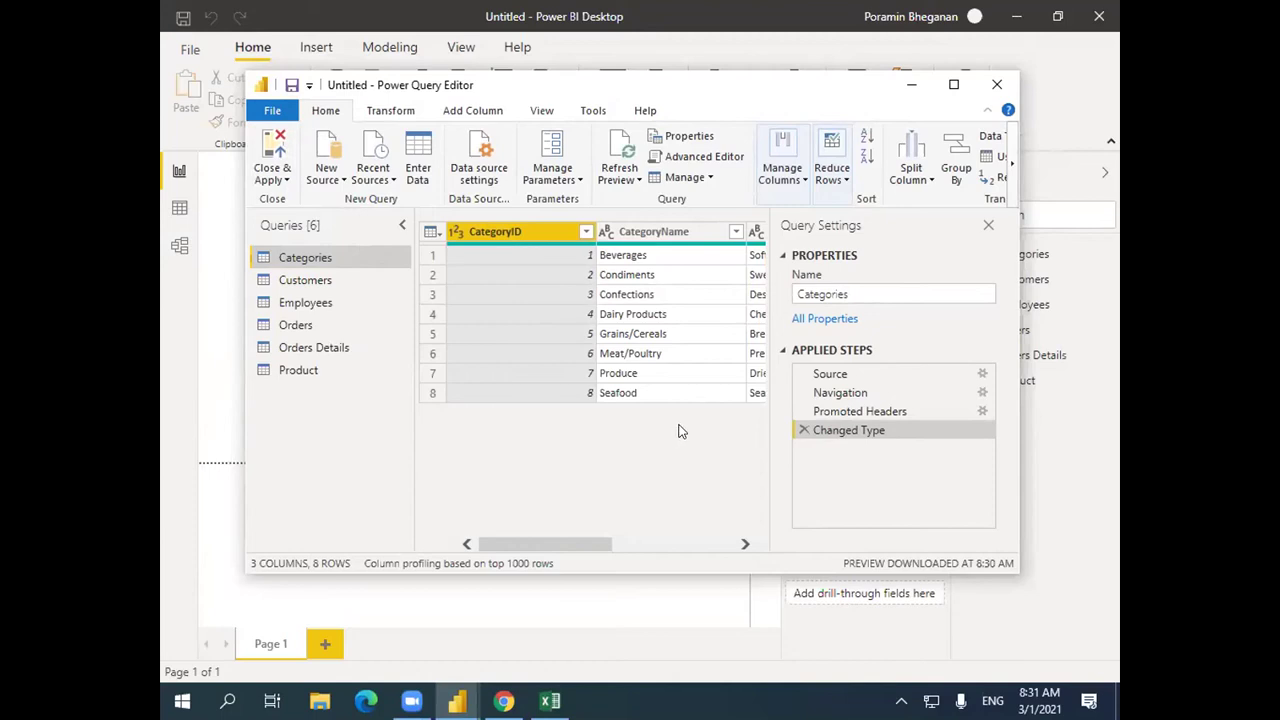
pyautogui.click(995, 92)
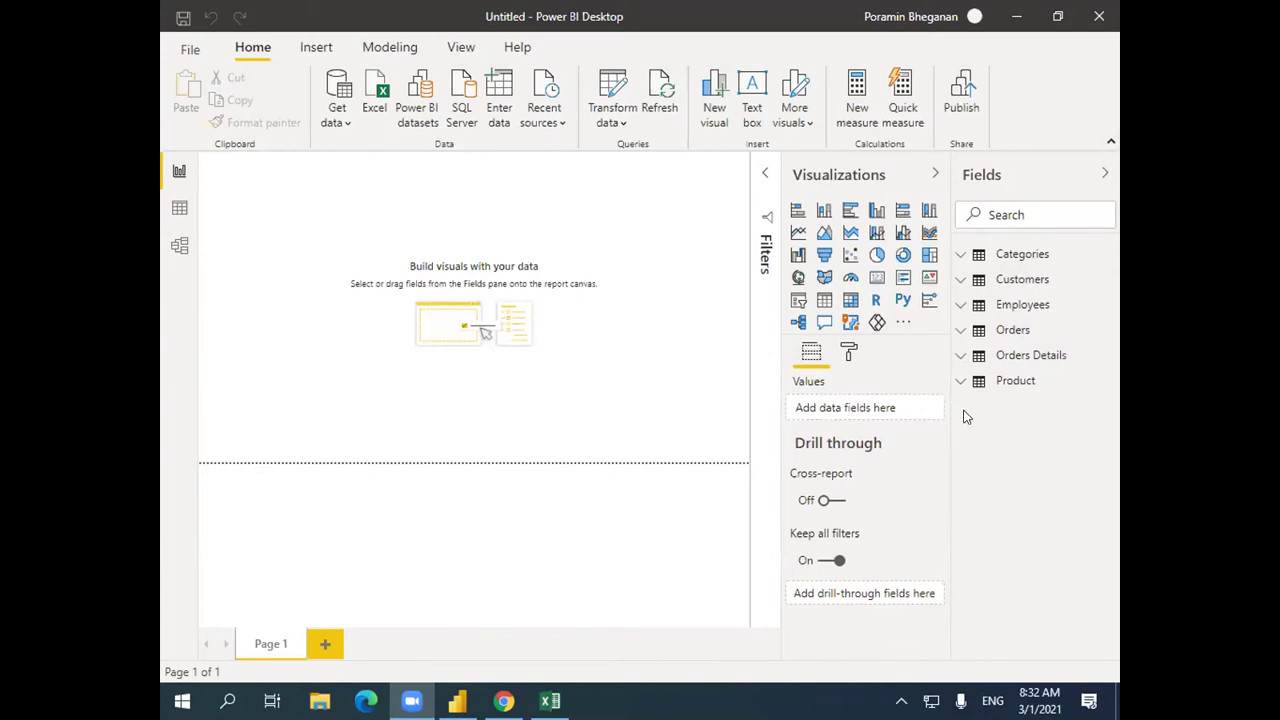
# Get data from the Excel workbook ABC-Sales-for-Power BI.xlsx, preview its Suppliers table and load that table into the report.
pyautogui.click(335, 122)
pyautogui.click(352, 183)
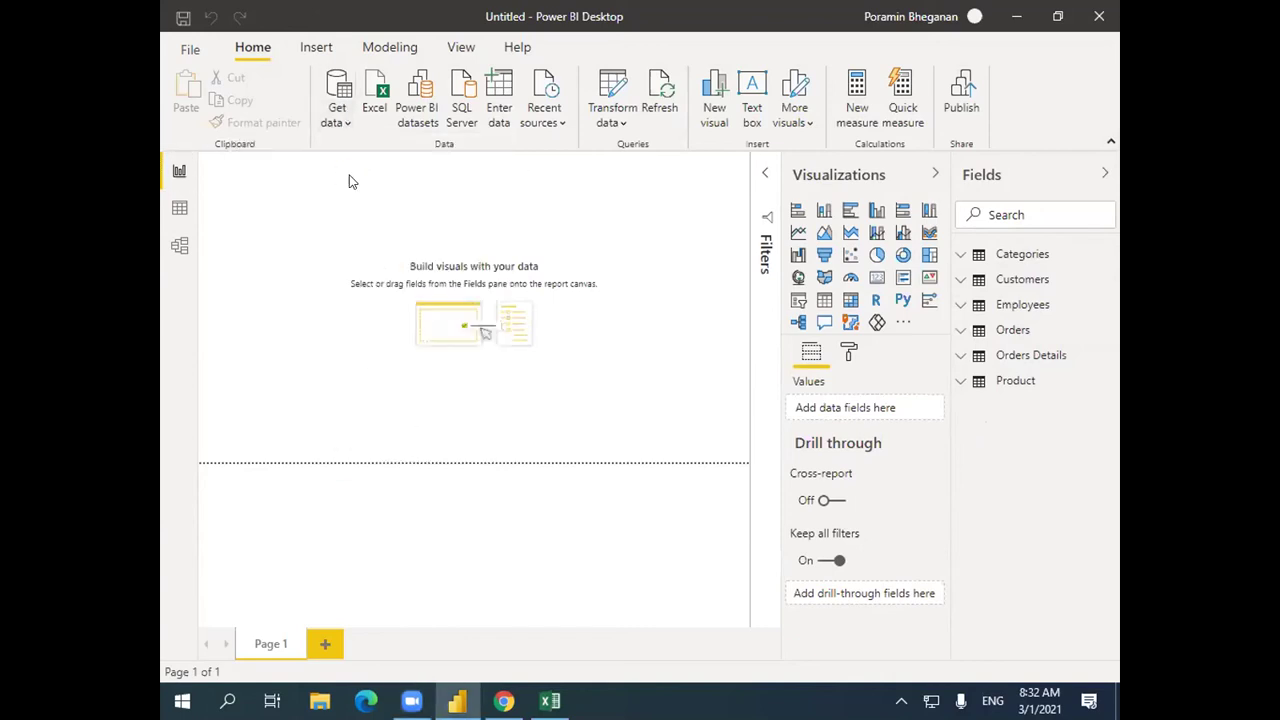
pyautogui.doubleClick(392, 212)
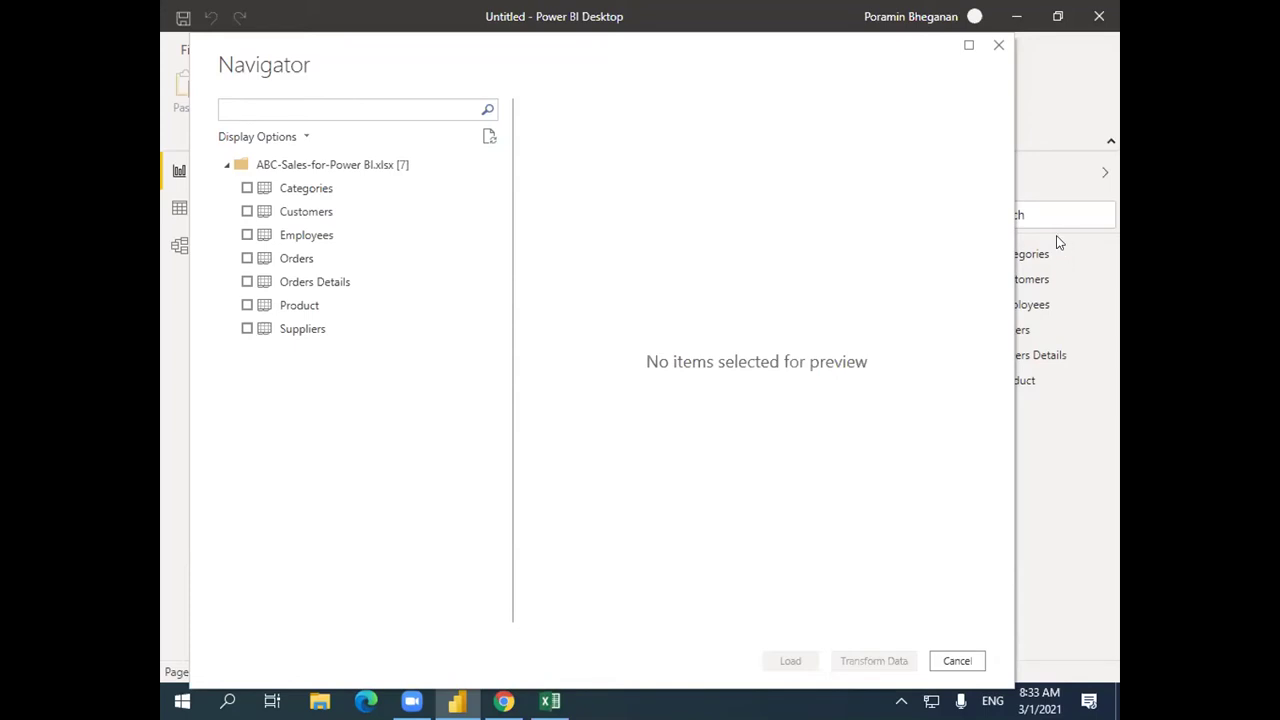
pyautogui.click(243, 338)
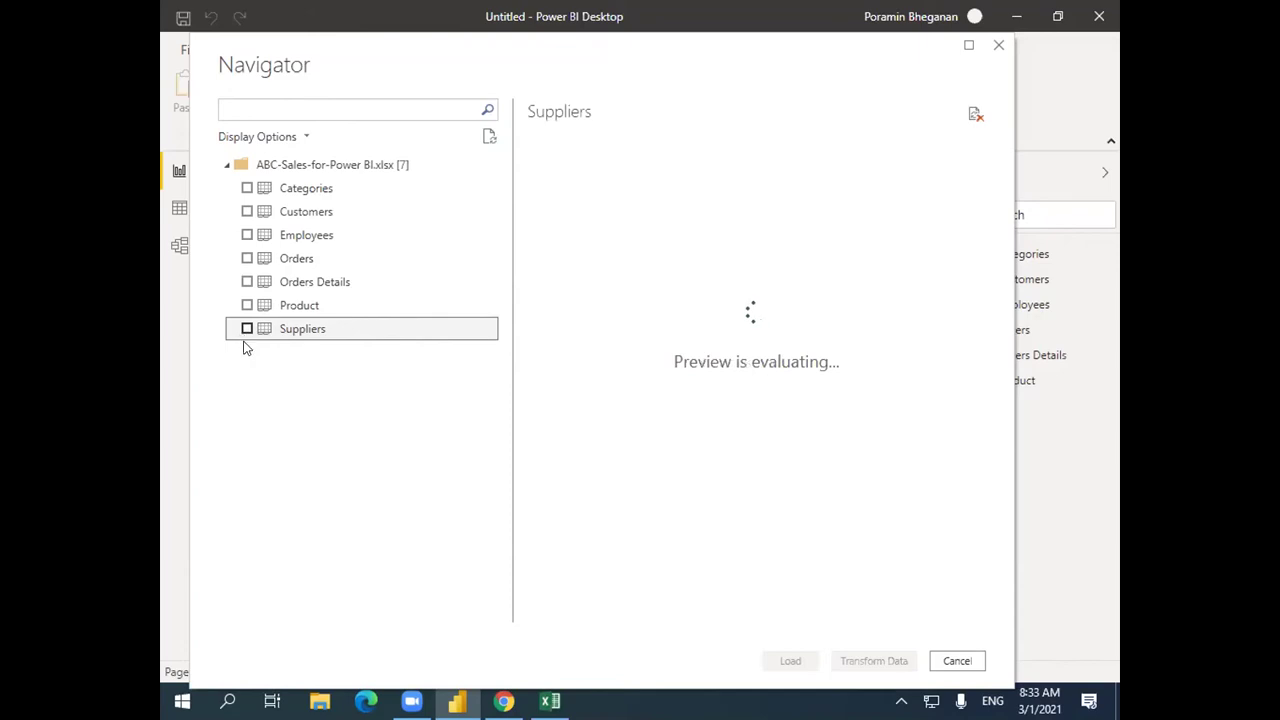
pyautogui.moveTo(981, 227); pyautogui.dragTo(980, 177)
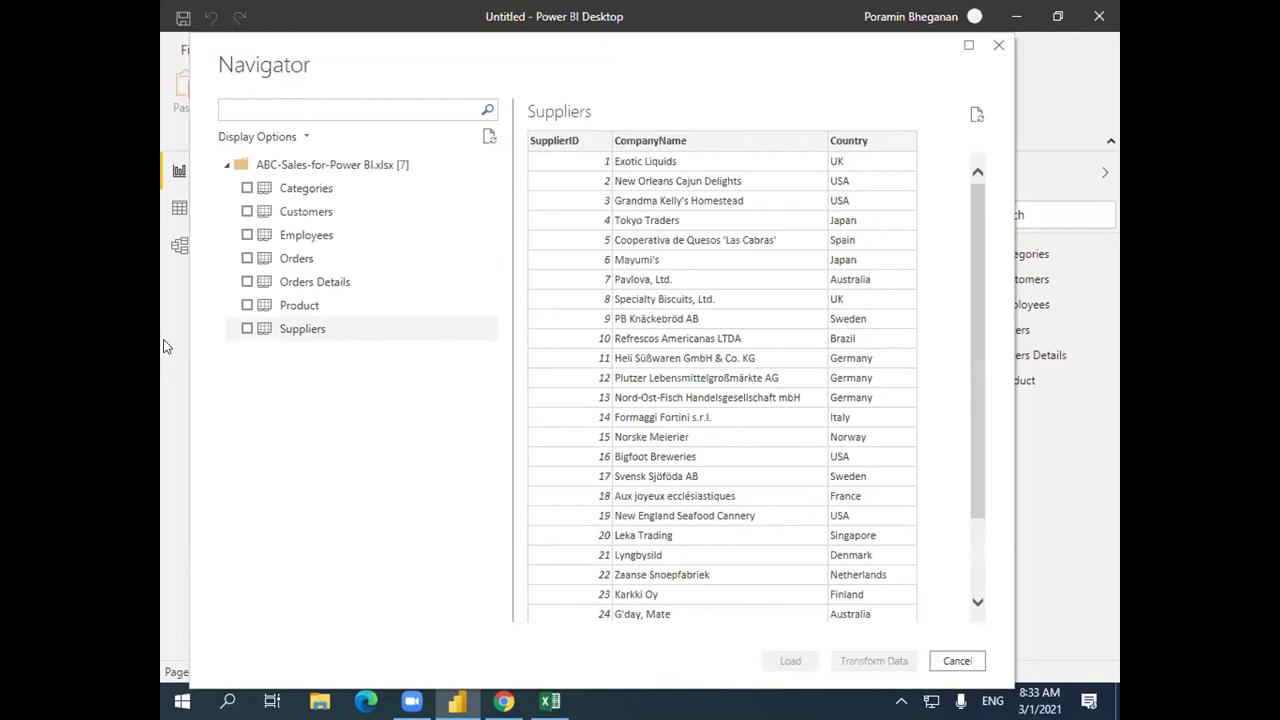
pyautogui.click(247, 329)
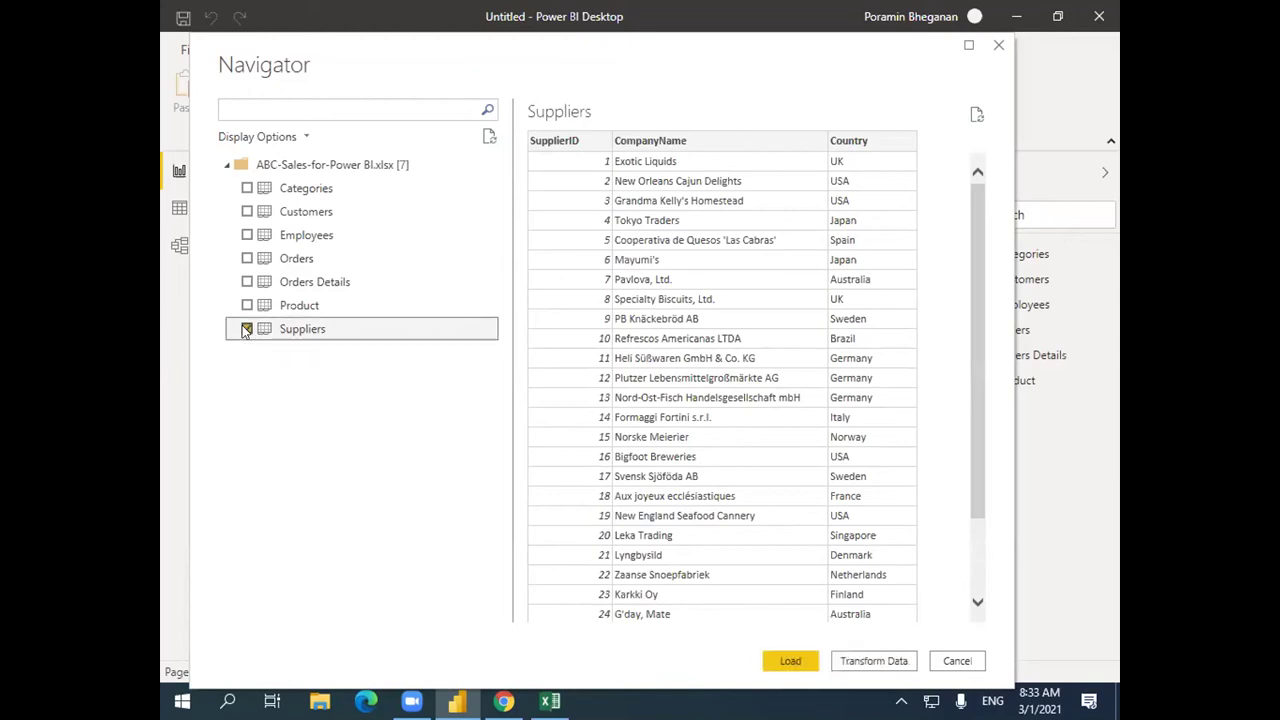
pyautogui.click(792, 662)
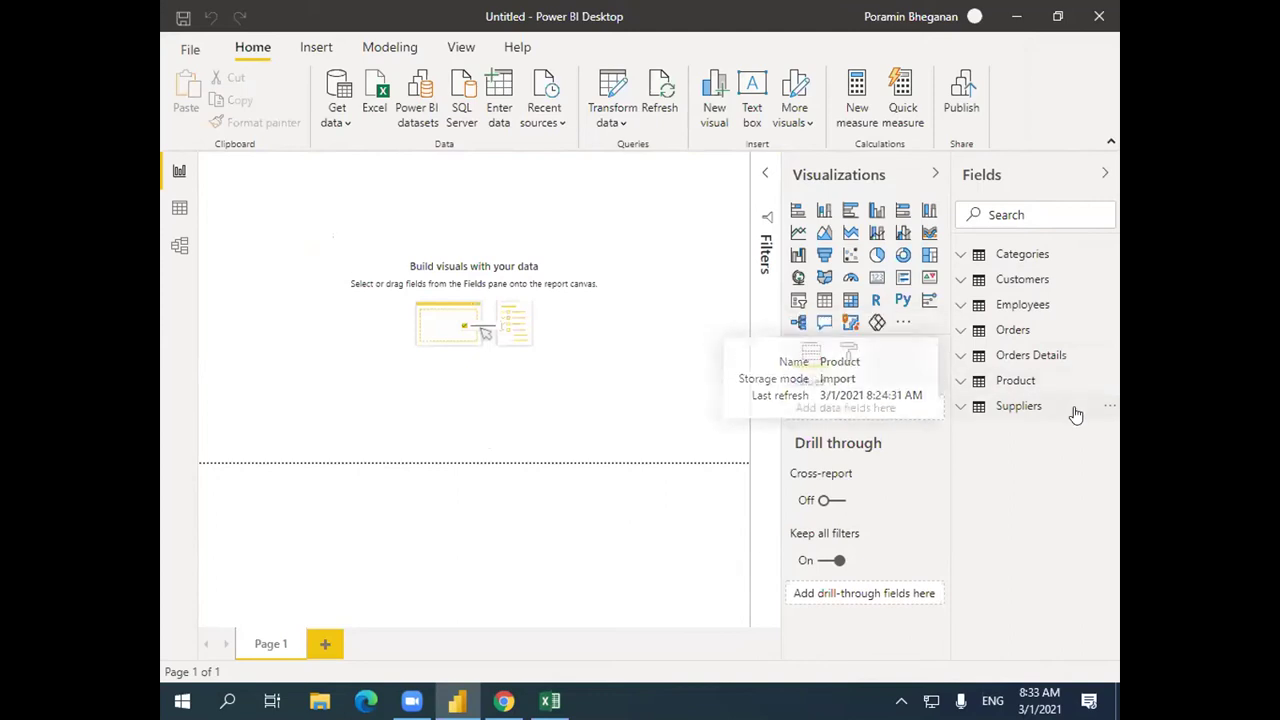
pyautogui.moveTo(1073, 413)
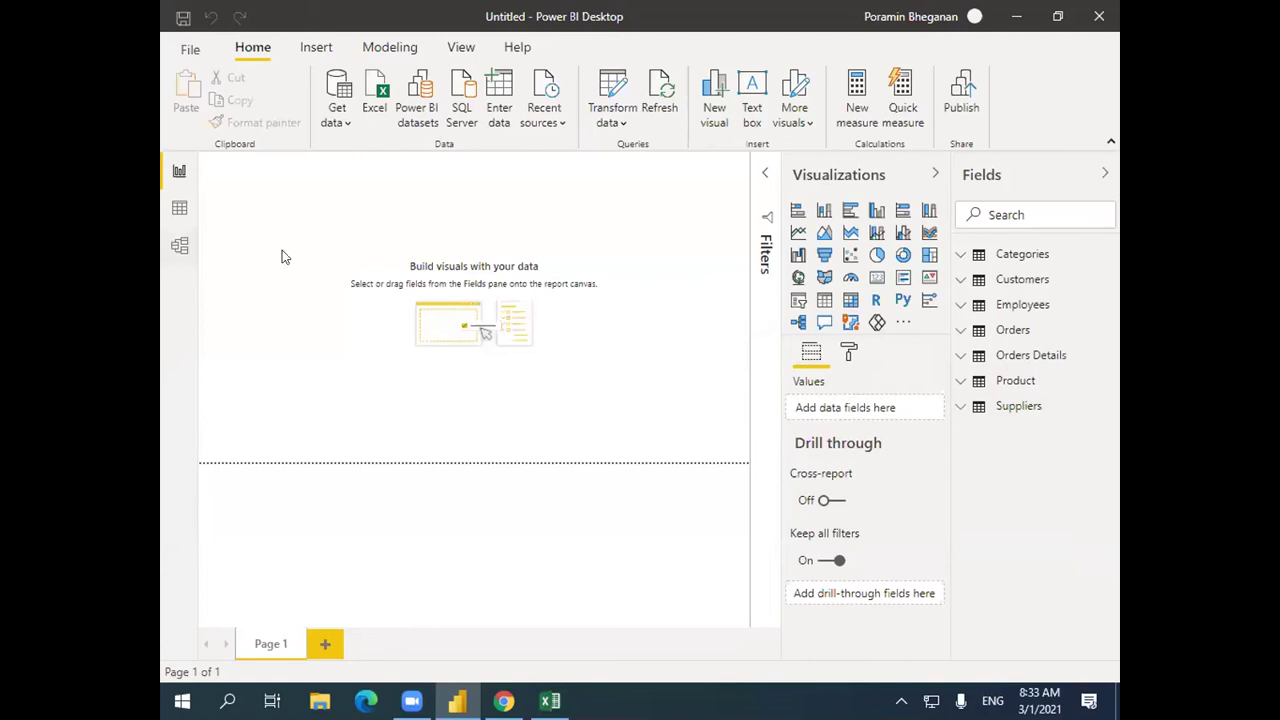
# Collapse the Visualizations pane, look over the Suppliers records in the data view, and collapse the Product, Orders Details and Suppliers field lists.
pyautogui.click(933, 176)
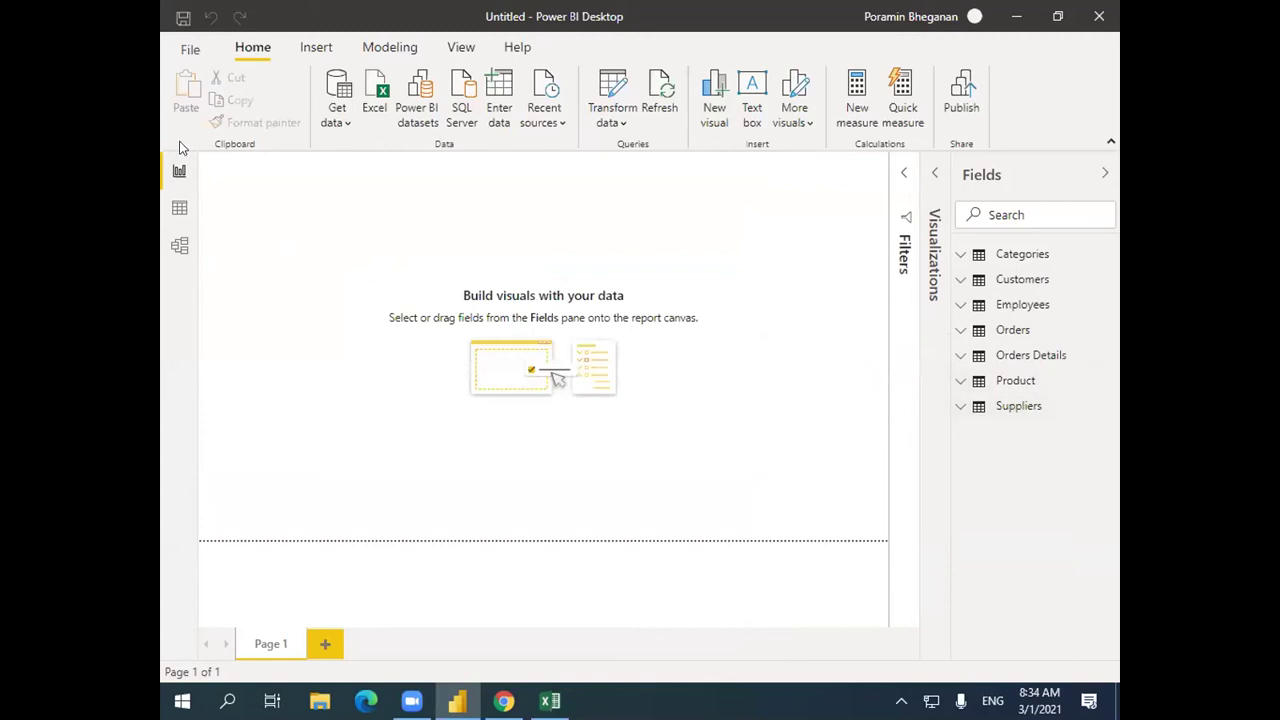
pyautogui.click(180, 207)
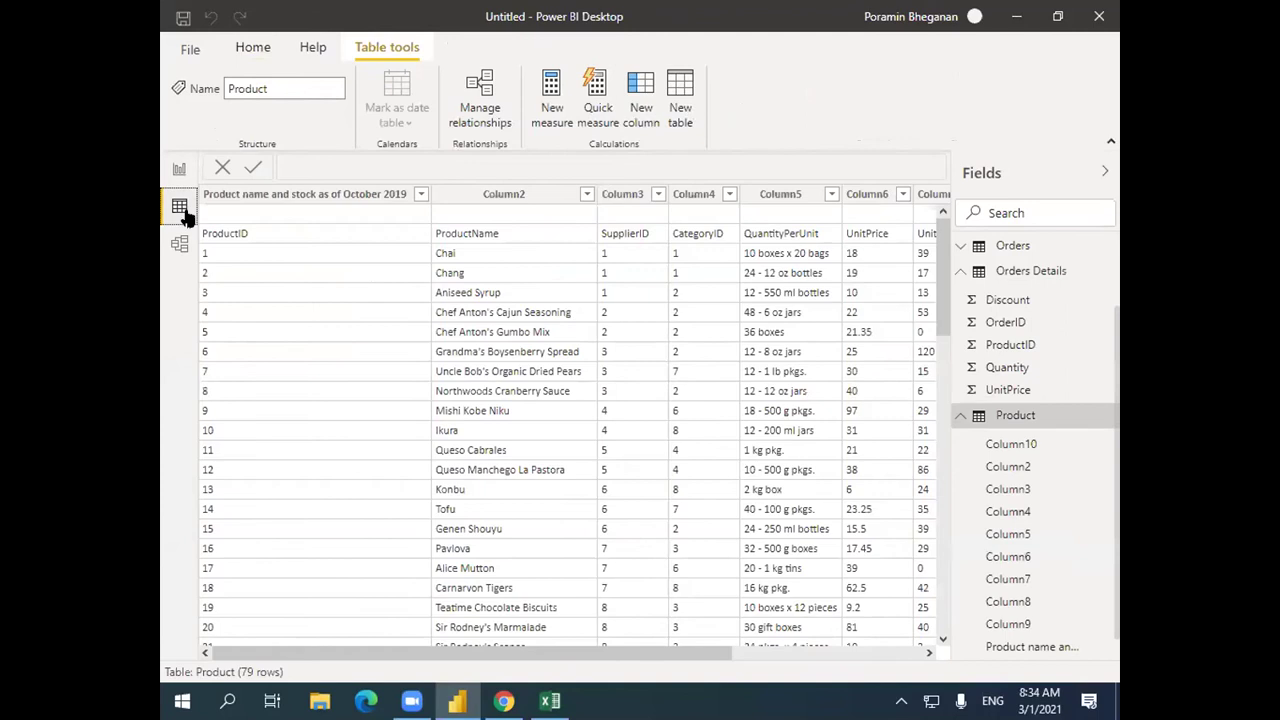
pyautogui.click(960, 418)
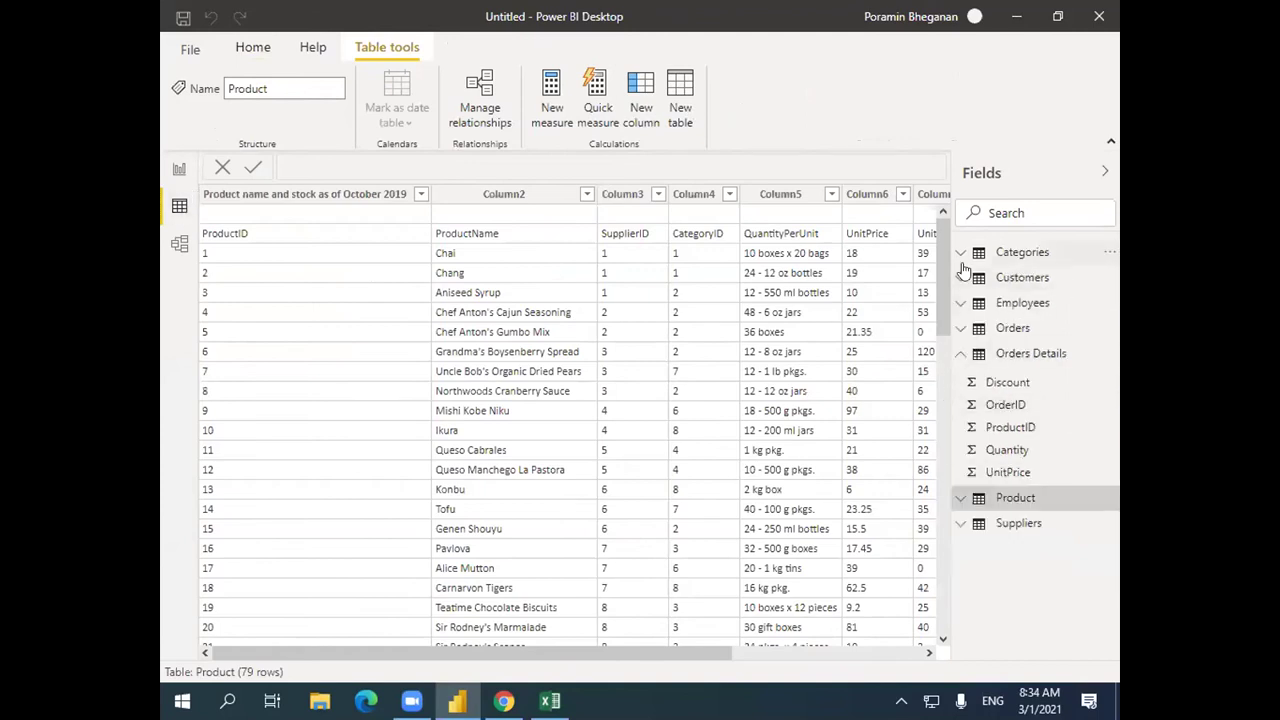
pyautogui.click(960, 356)
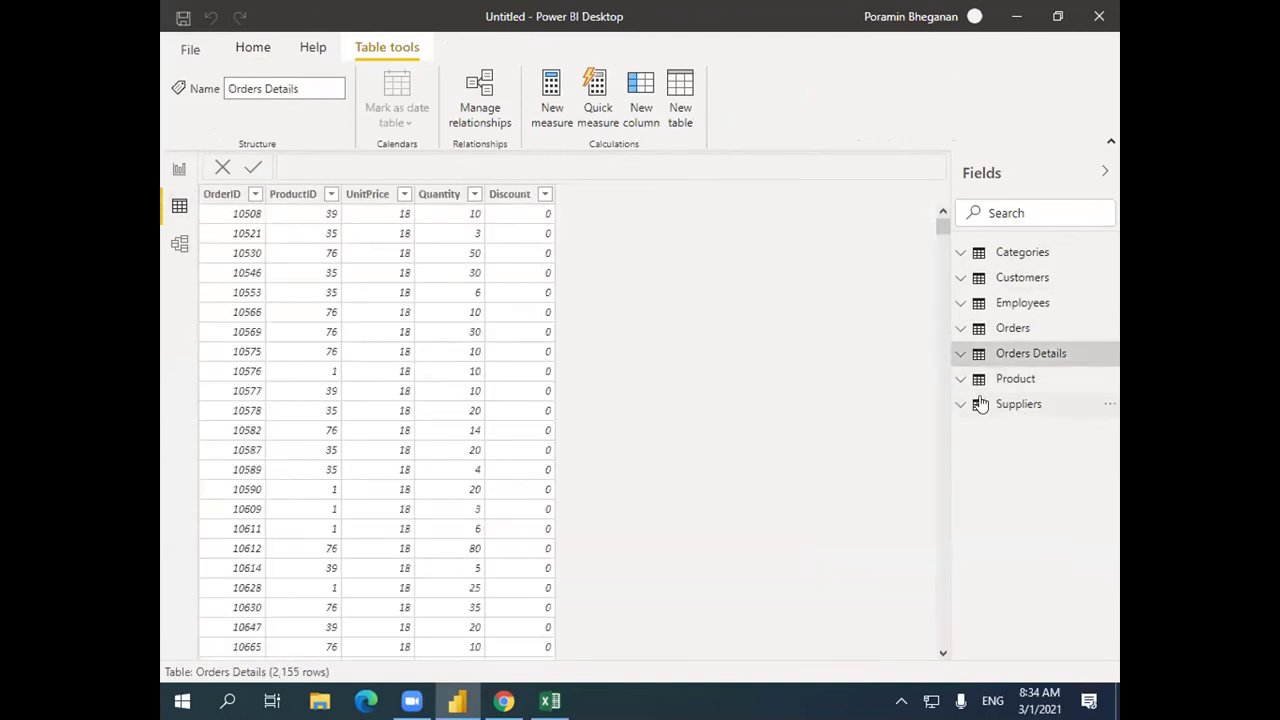
pyautogui.click(1017, 408)
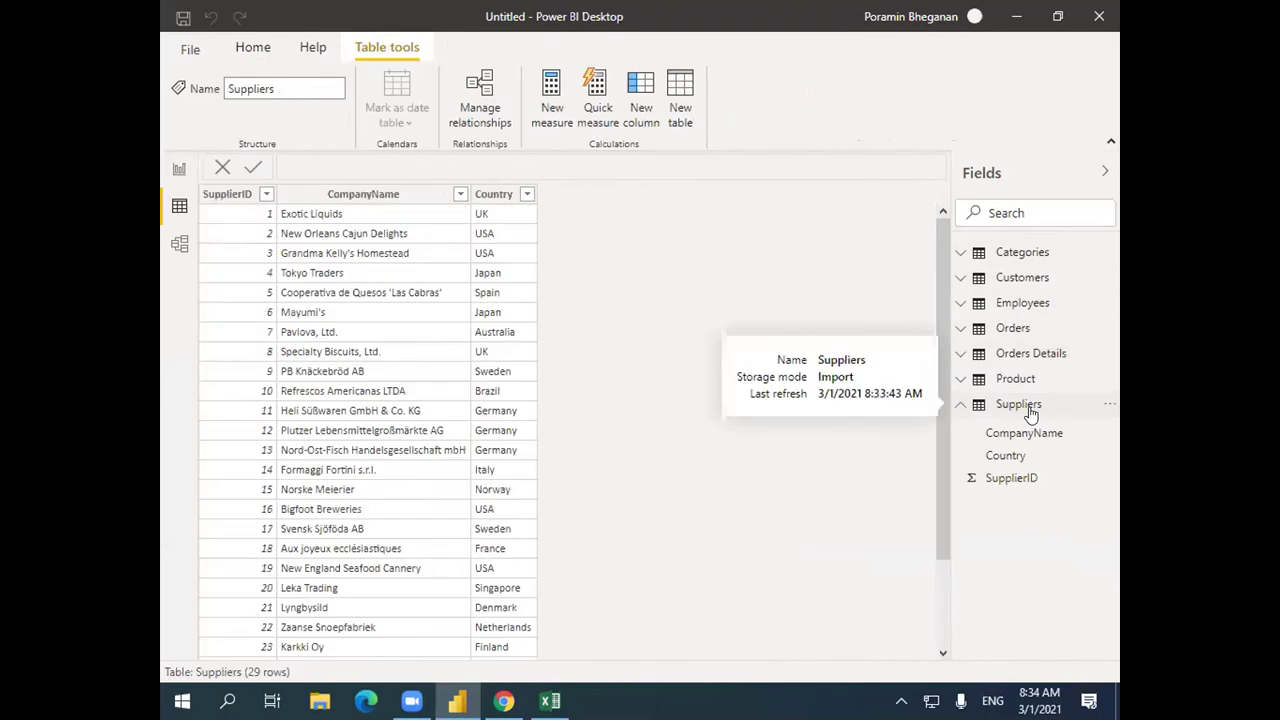
pyautogui.click(958, 410)
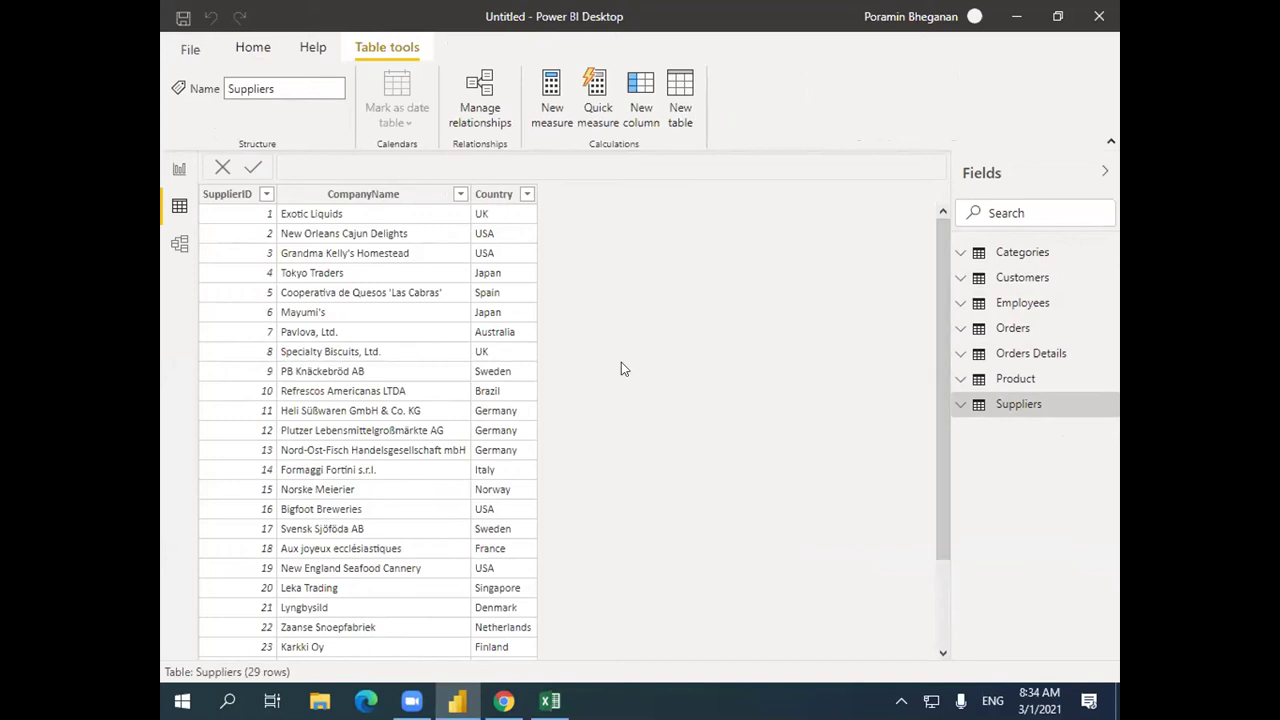
# Return to the report view and open the loaded tables in a maximized Power Query Editor.
pyautogui.click(180, 167)
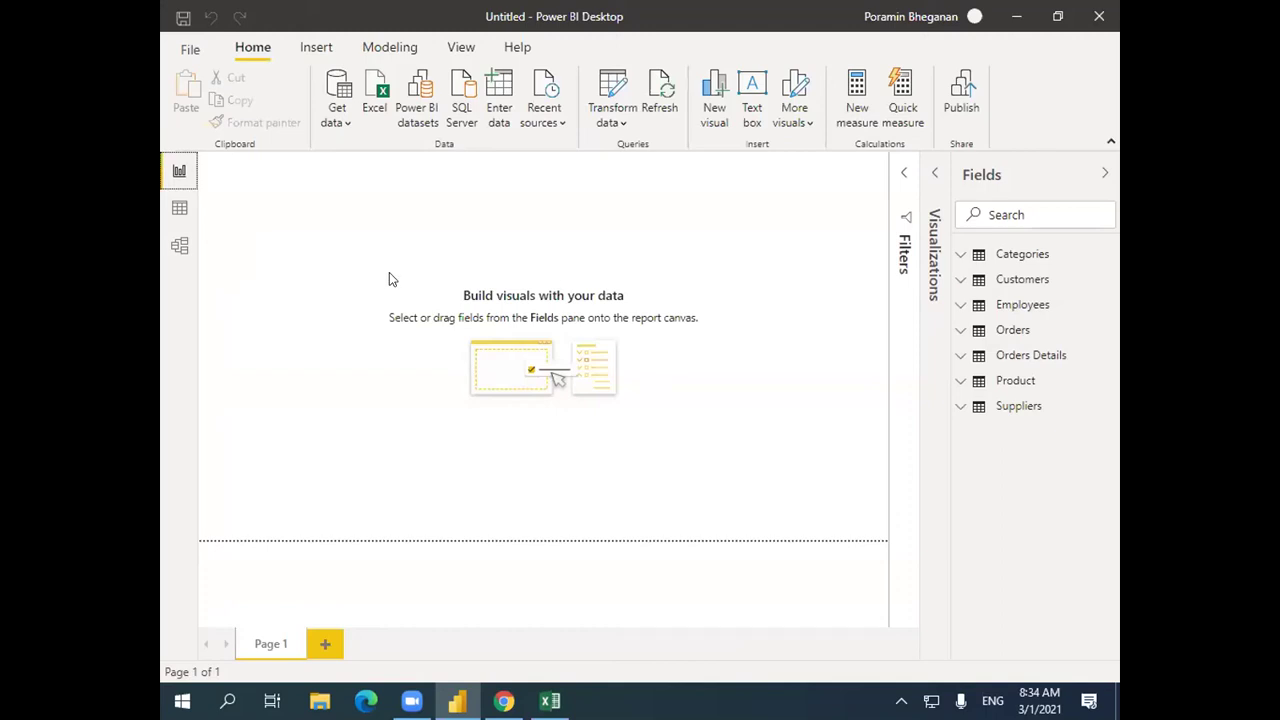
pyautogui.click(612, 100)
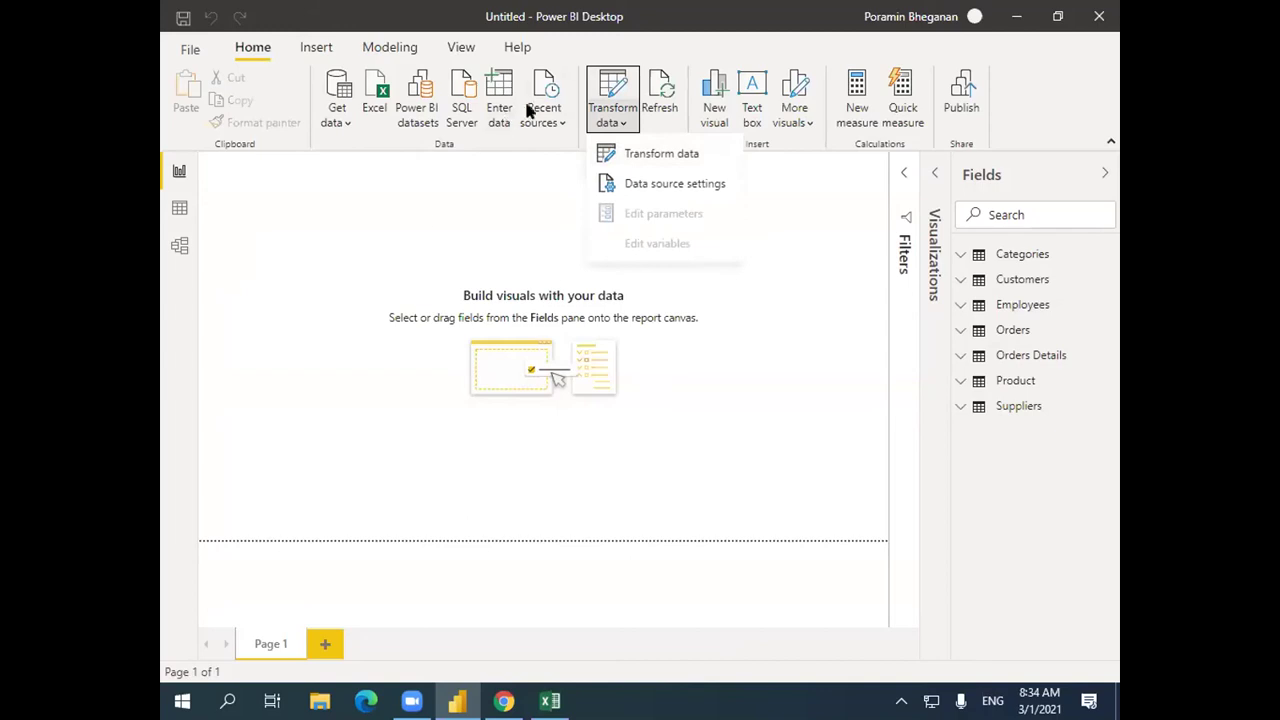
pyautogui.click(614, 84)
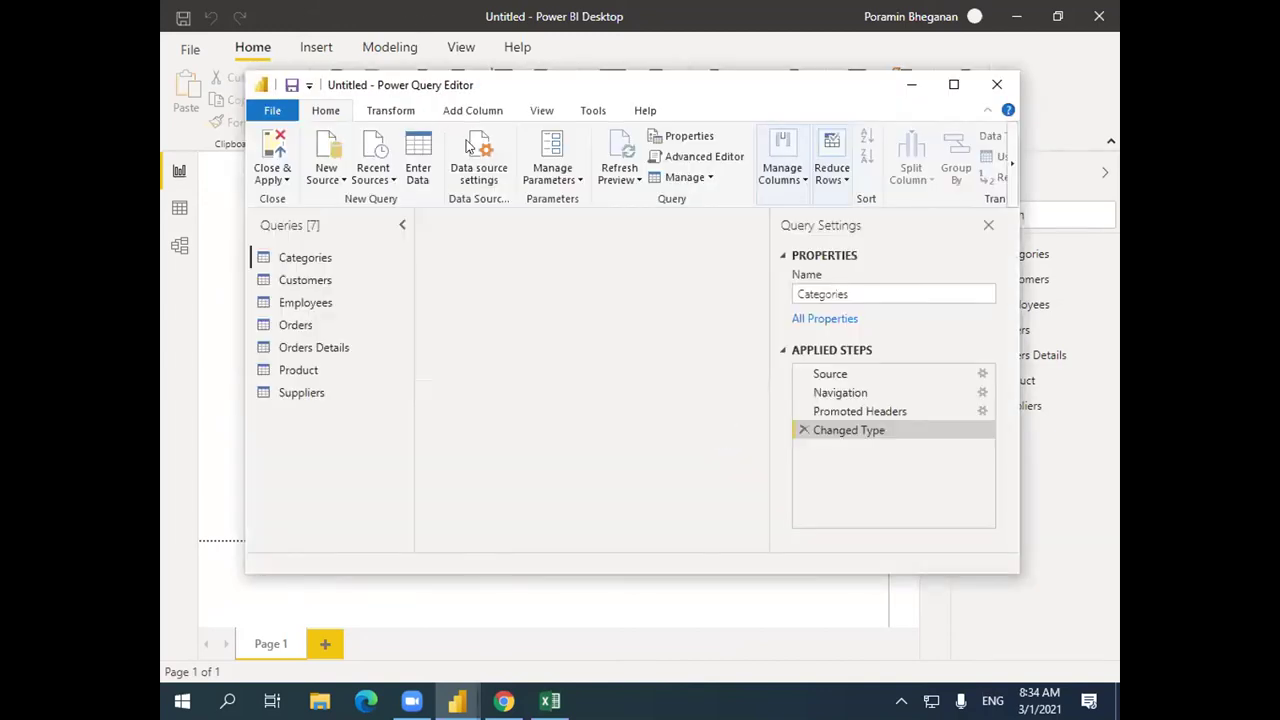
pyautogui.doubleClick(504, 84)
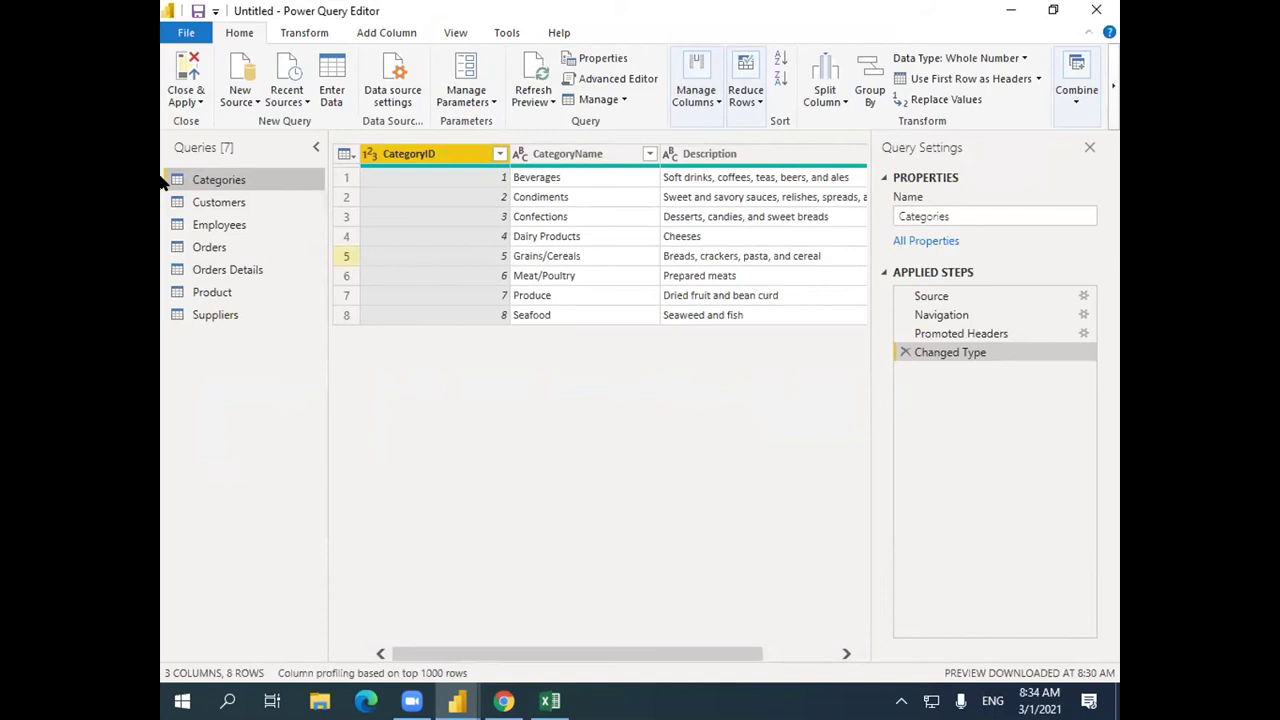
# Look over the data types available for the CategoryID column of the Categories query, leaving the type as it is.
pyautogui.click(264, 182)
pyautogui.moveTo(742, 655)
pyautogui.mouseDown()
pyautogui.moveTo(815, 660)
pyautogui.moveTo(743, 658)
pyautogui.mouseUp()
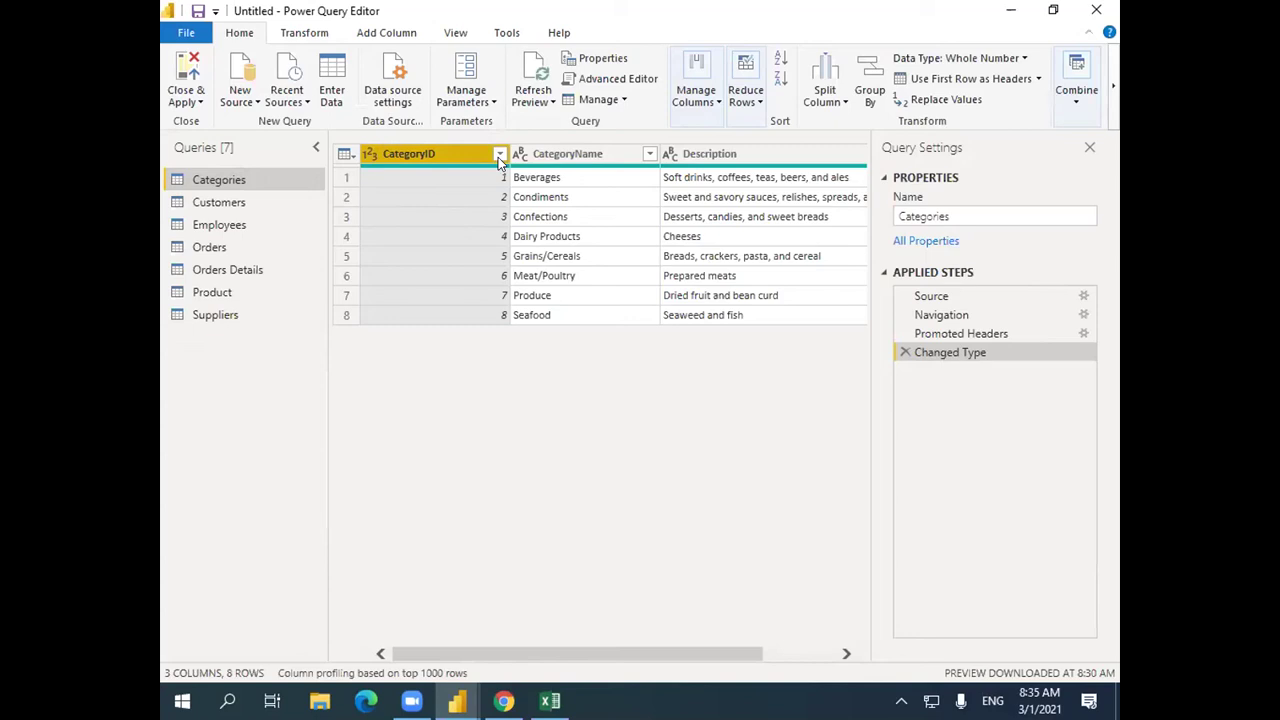
pyautogui.click(366, 155)
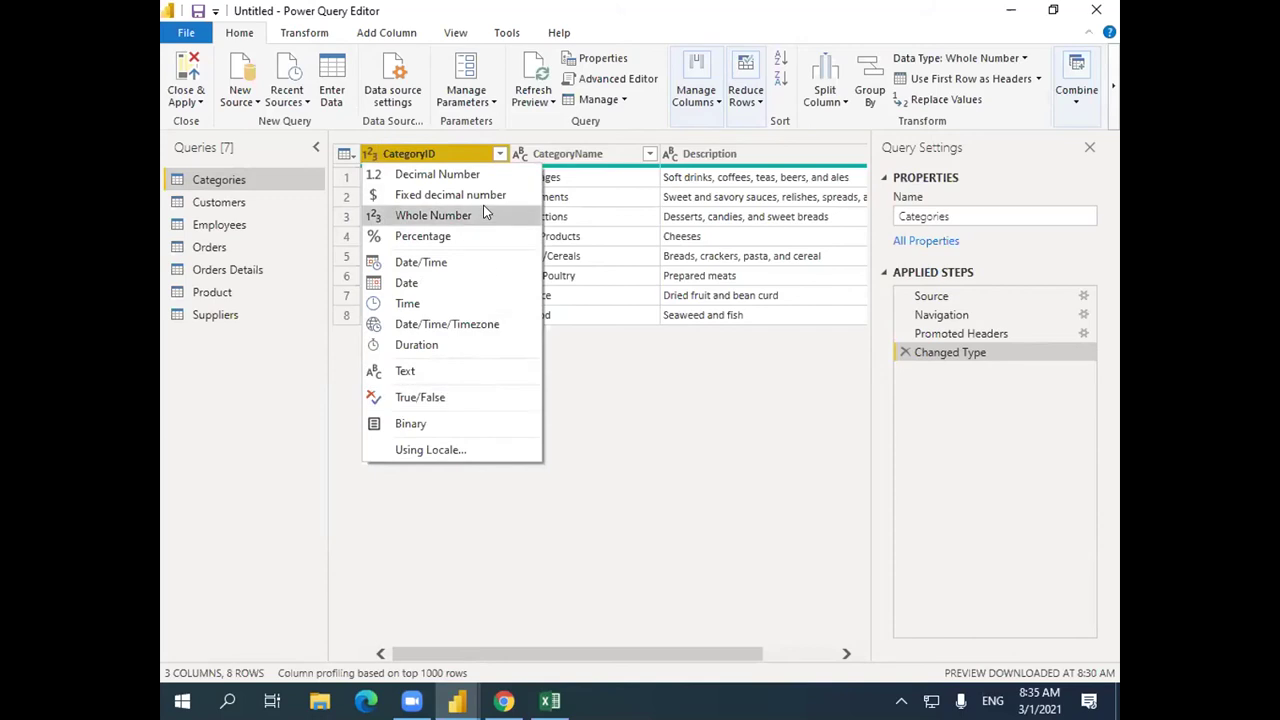
pyautogui.click(626, 397)
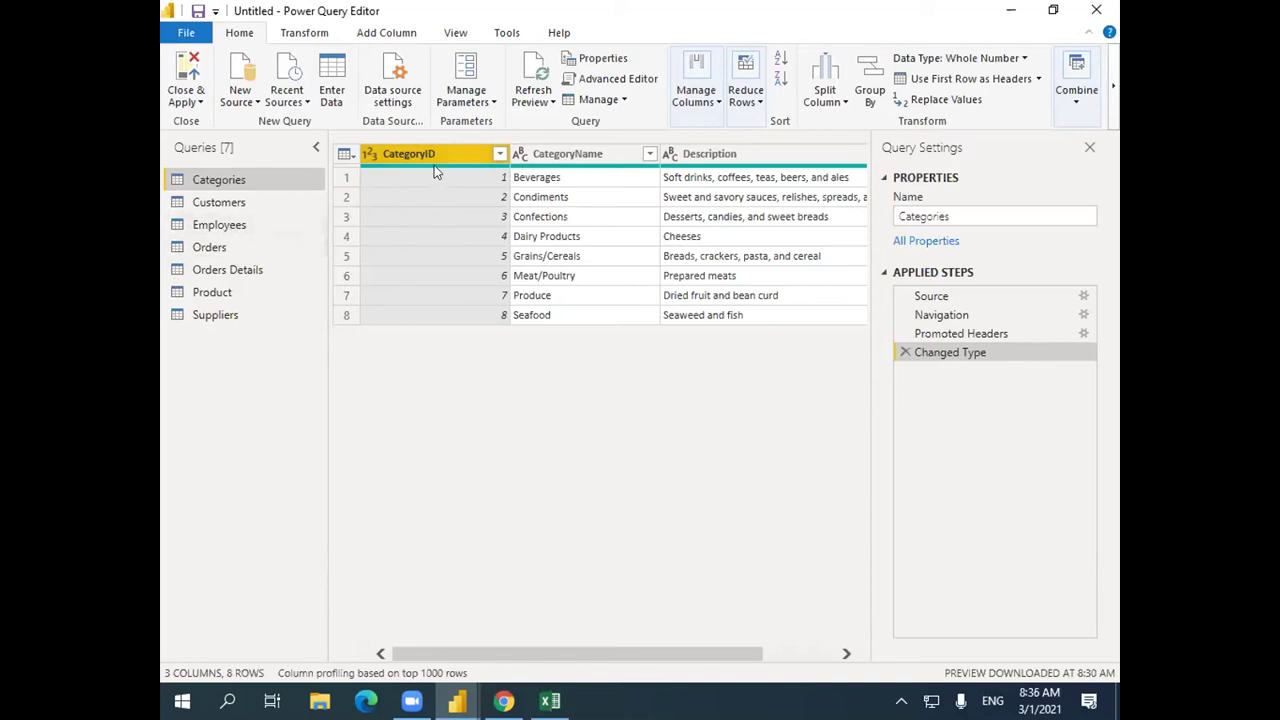
# Review the commands for the CategoryID column, including Rename, keep its name, and look over the remaining Categories columns.
pyautogui.moveTo(439, 162)
pyautogui.rightClick(408, 155)
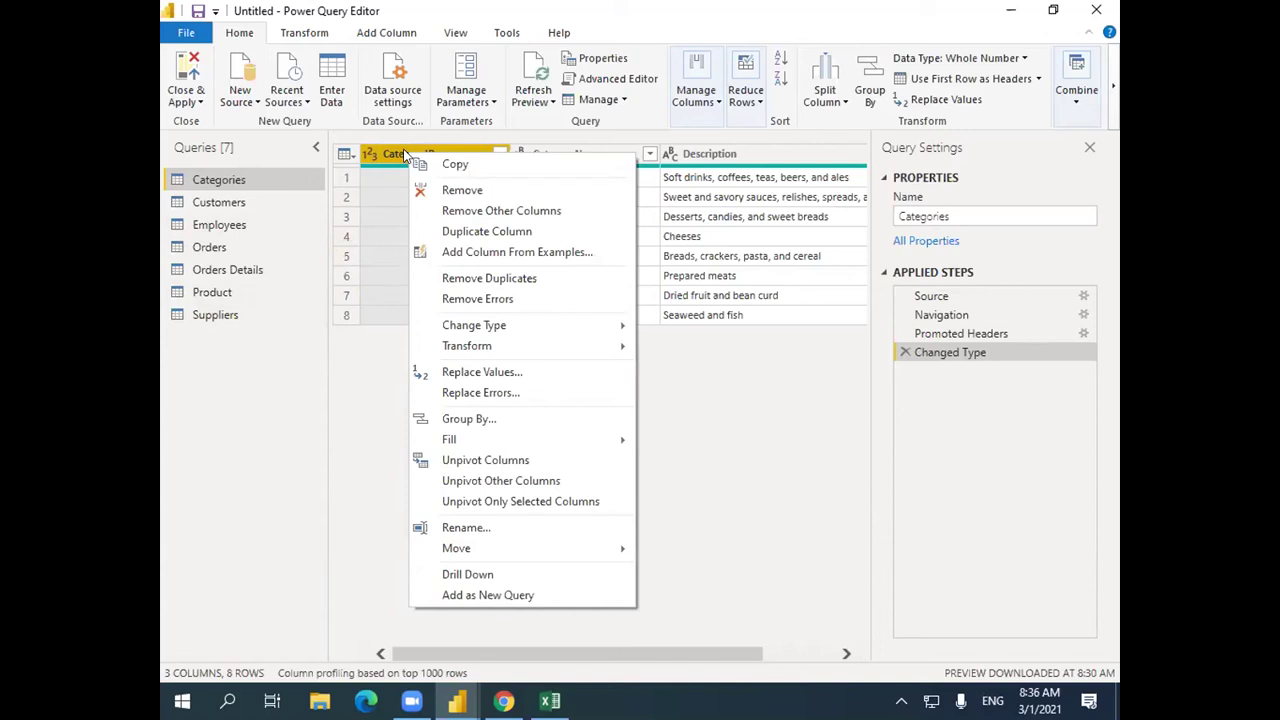
pyautogui.click(381, 151)
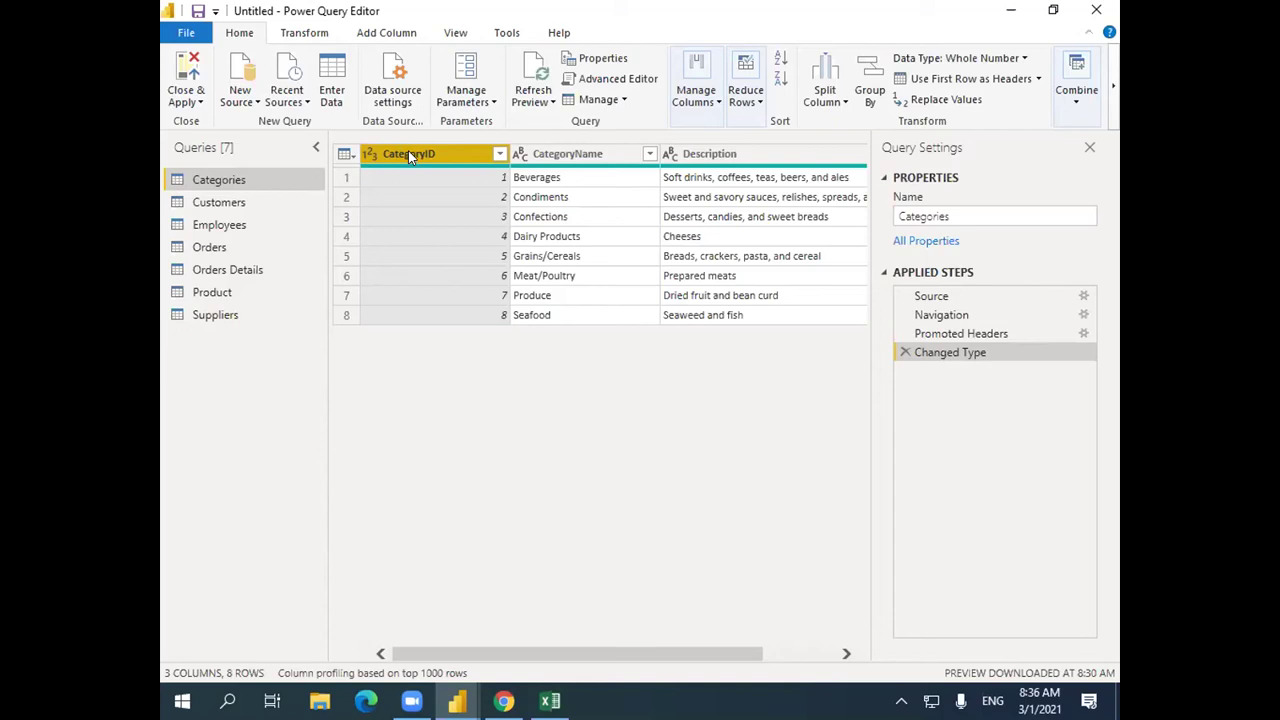
pyautogui.rightClick(408, 155)
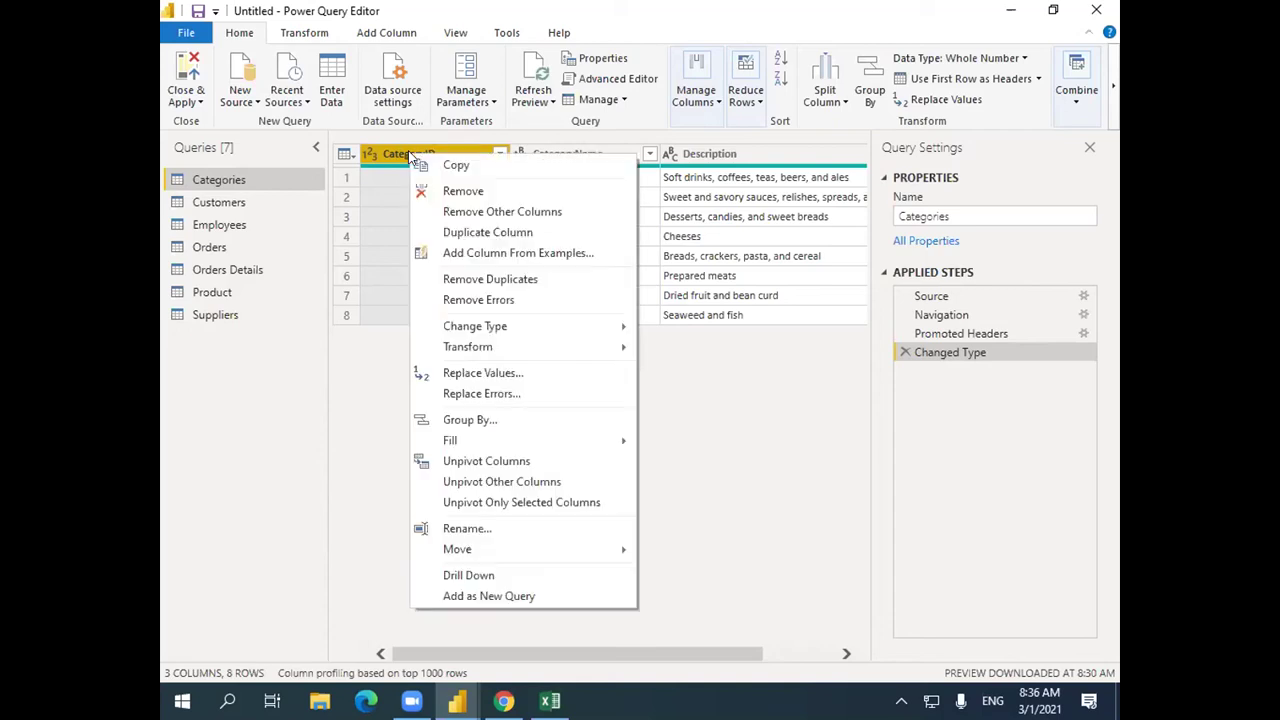
pyautogui.click(466, 529)
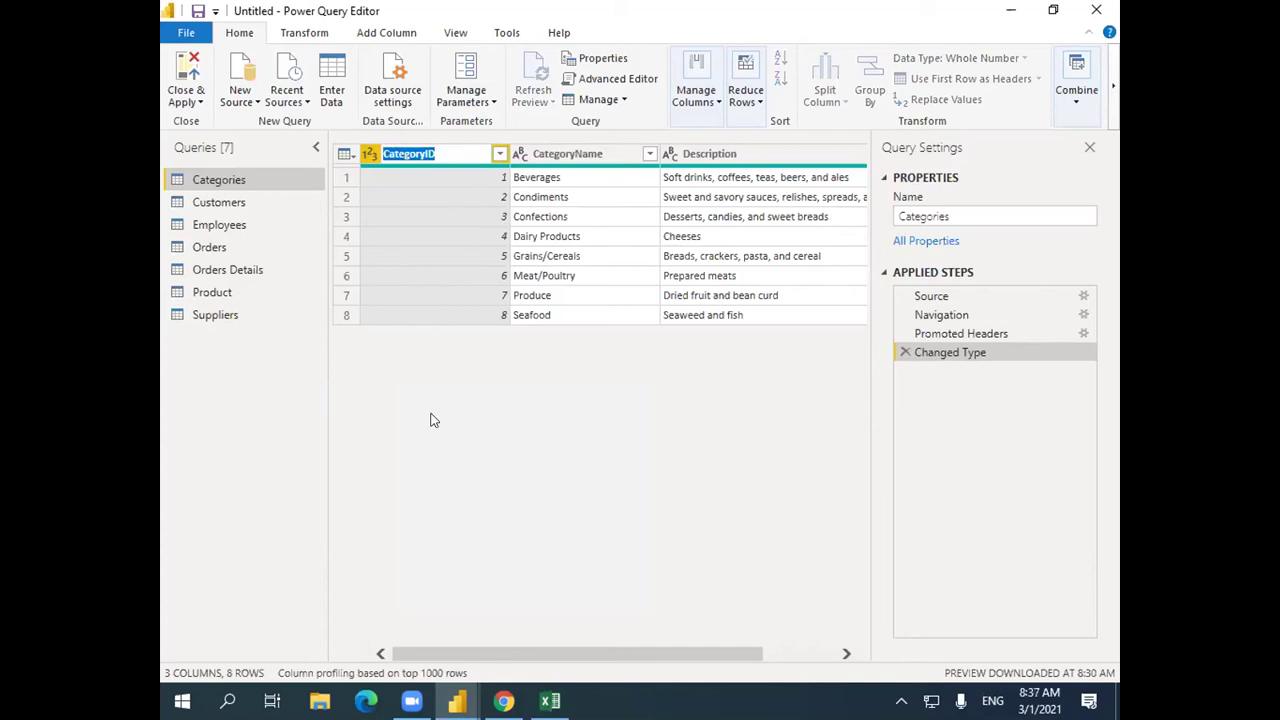
pyautogui.press('Return')
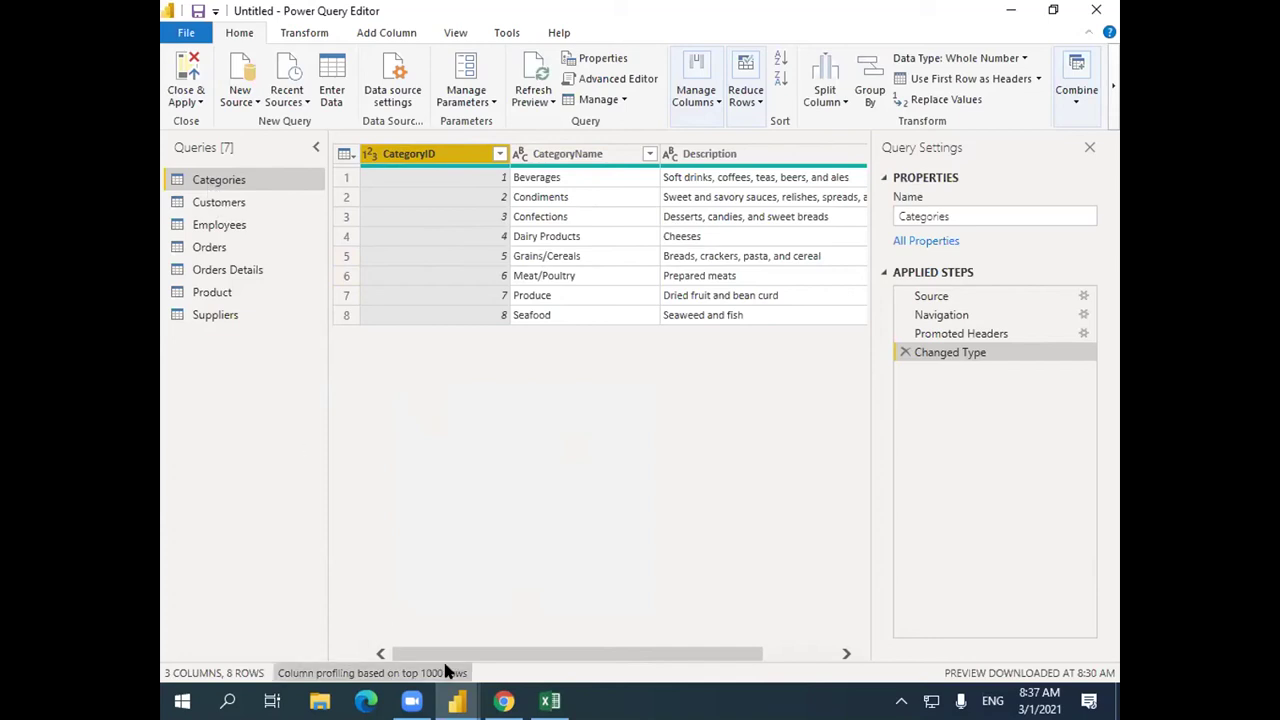
pyautogui.moveTo(448, 651); pyautogui.dragTo(483, 651)
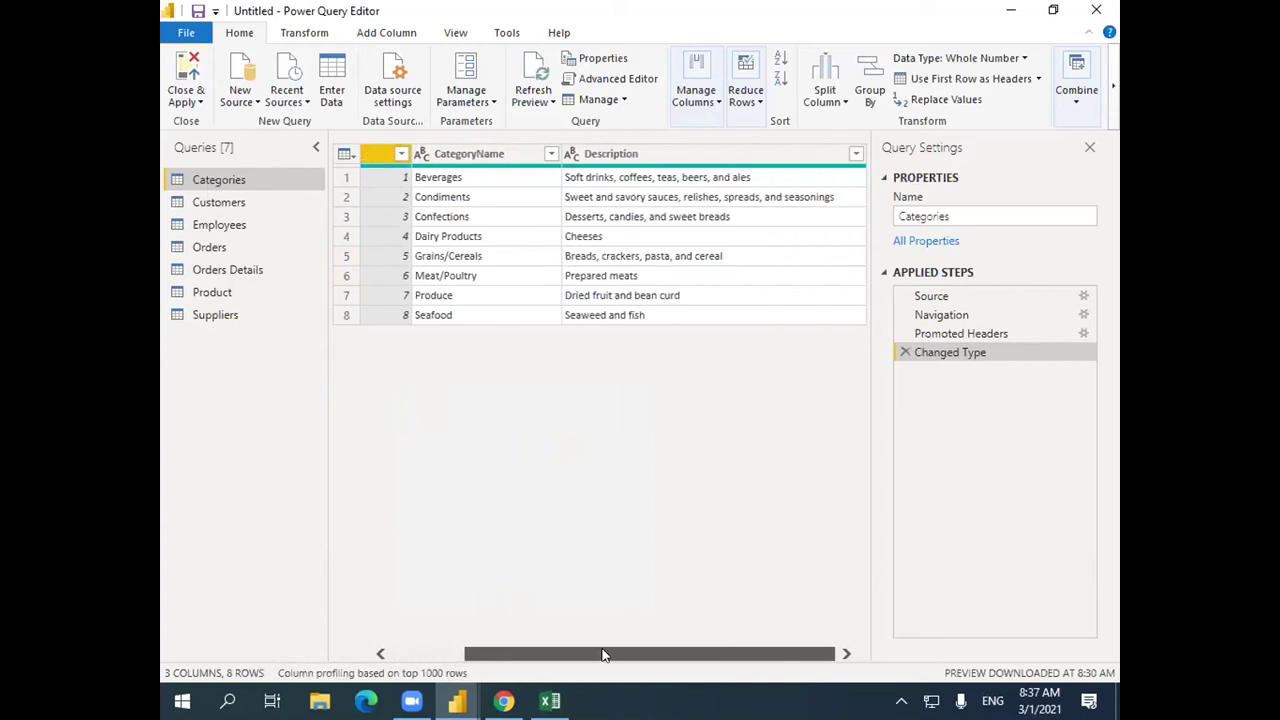
pyautogui.moveTo(530, 657); pyautogui.dragTo(451, 671)
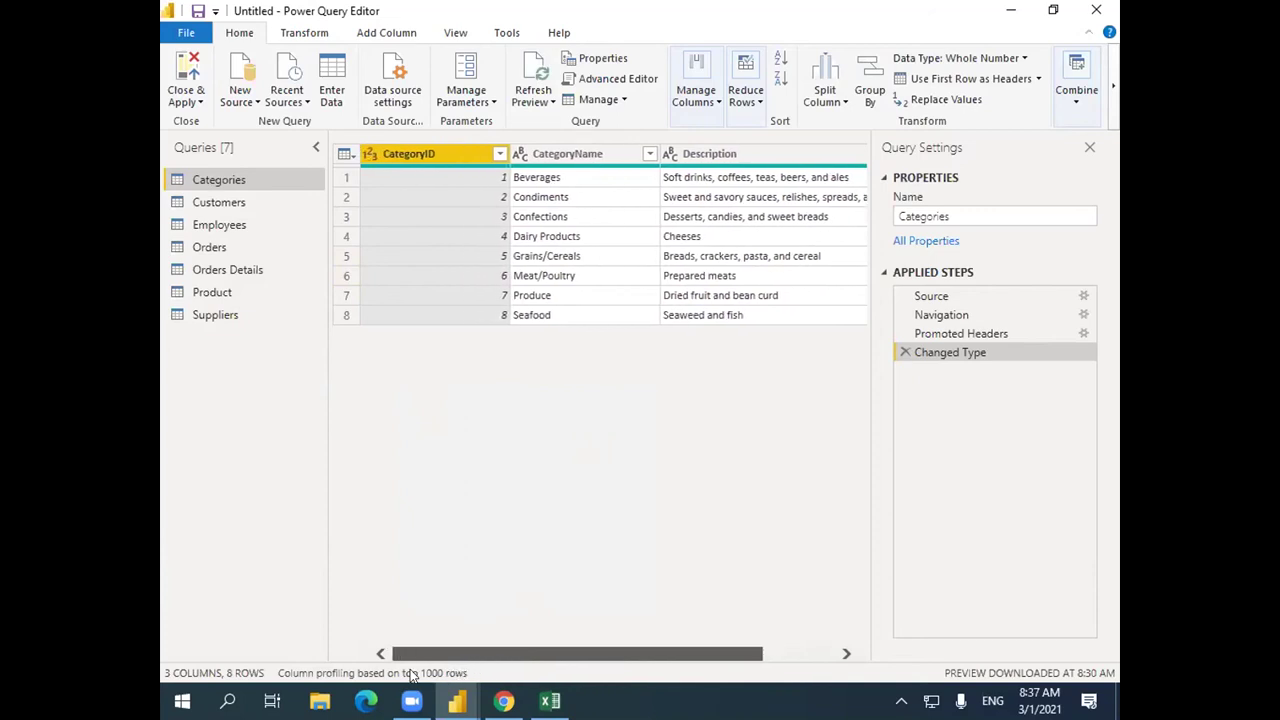
# Open the Customers query, refresh its preview and select the first row, which holds the real column names.
pyautogui.click(240, 204)
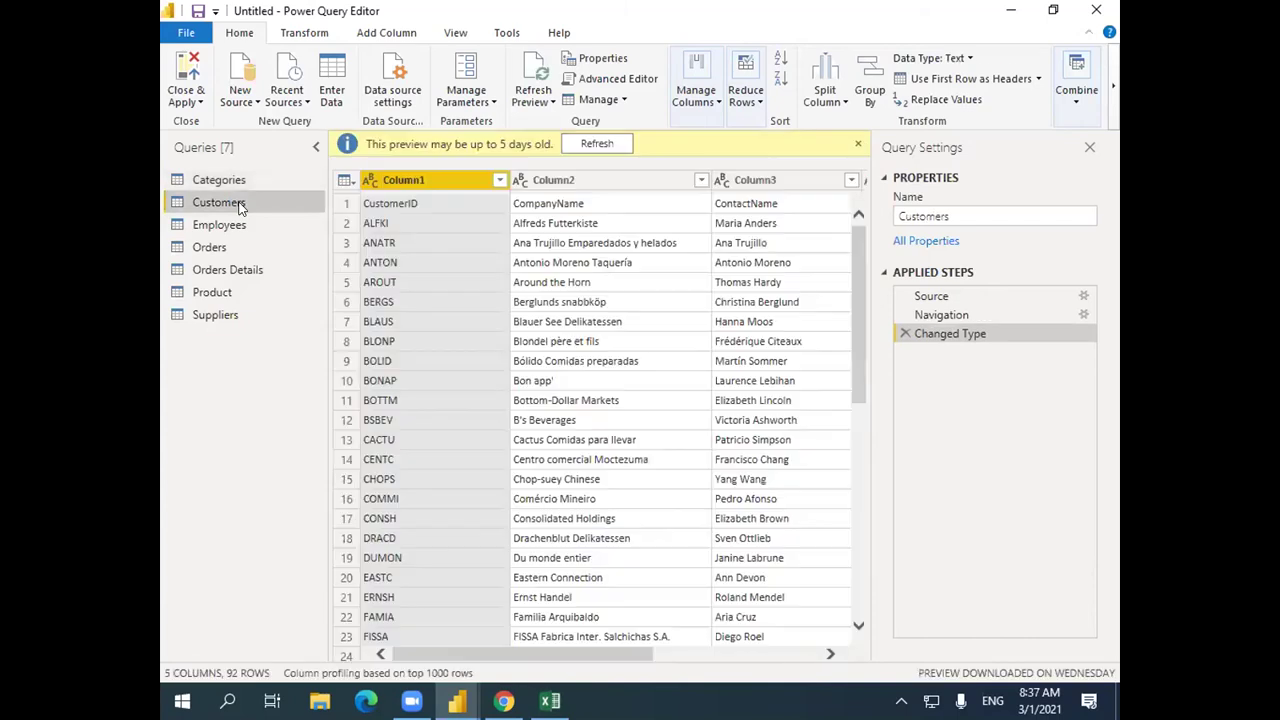
pyautogui.click(626, 145)
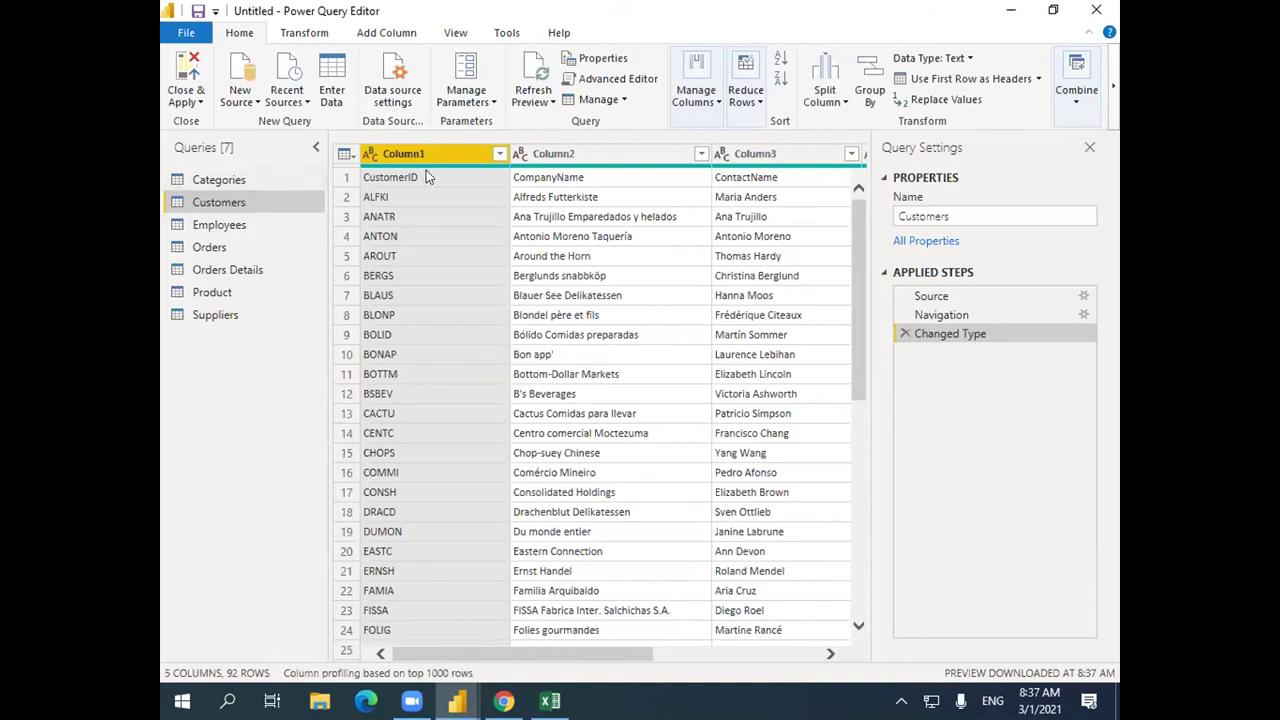
pyautogui.moveTo(428, 170)
pyautogui.click(348, 178)
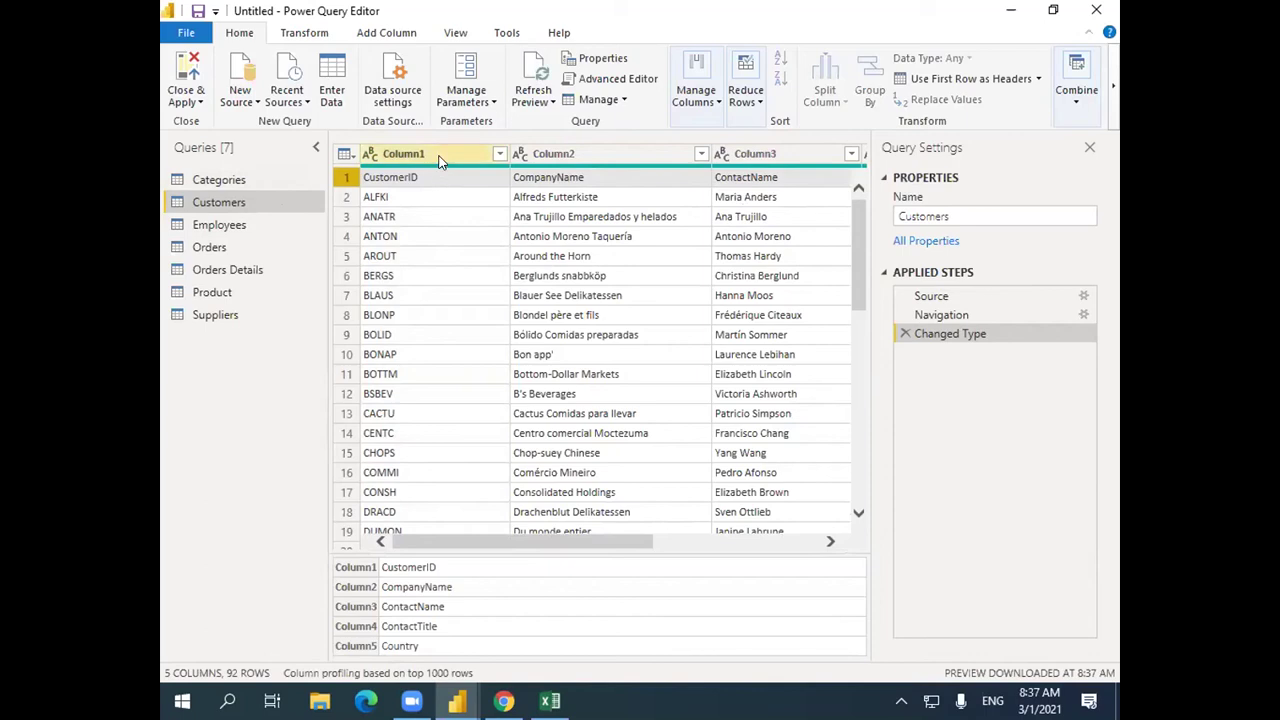
pyautogui.rightClick(405, 152)
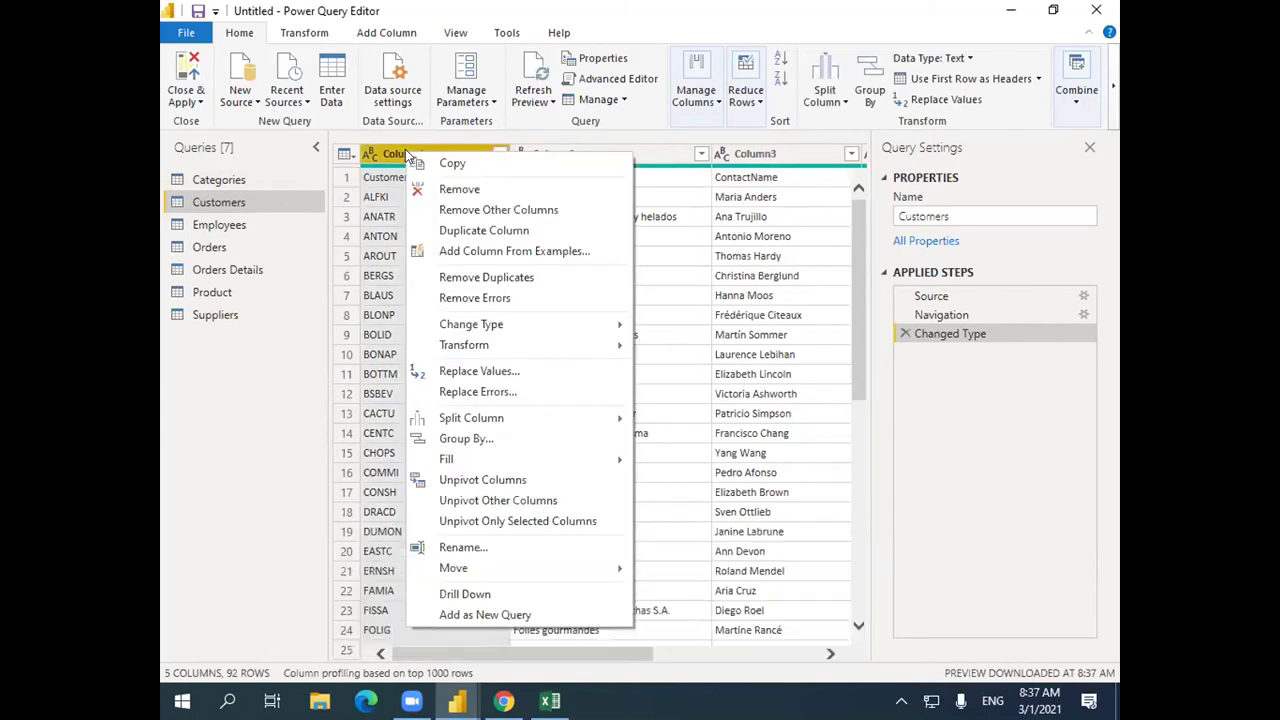
pyautogui.click(461, 547)
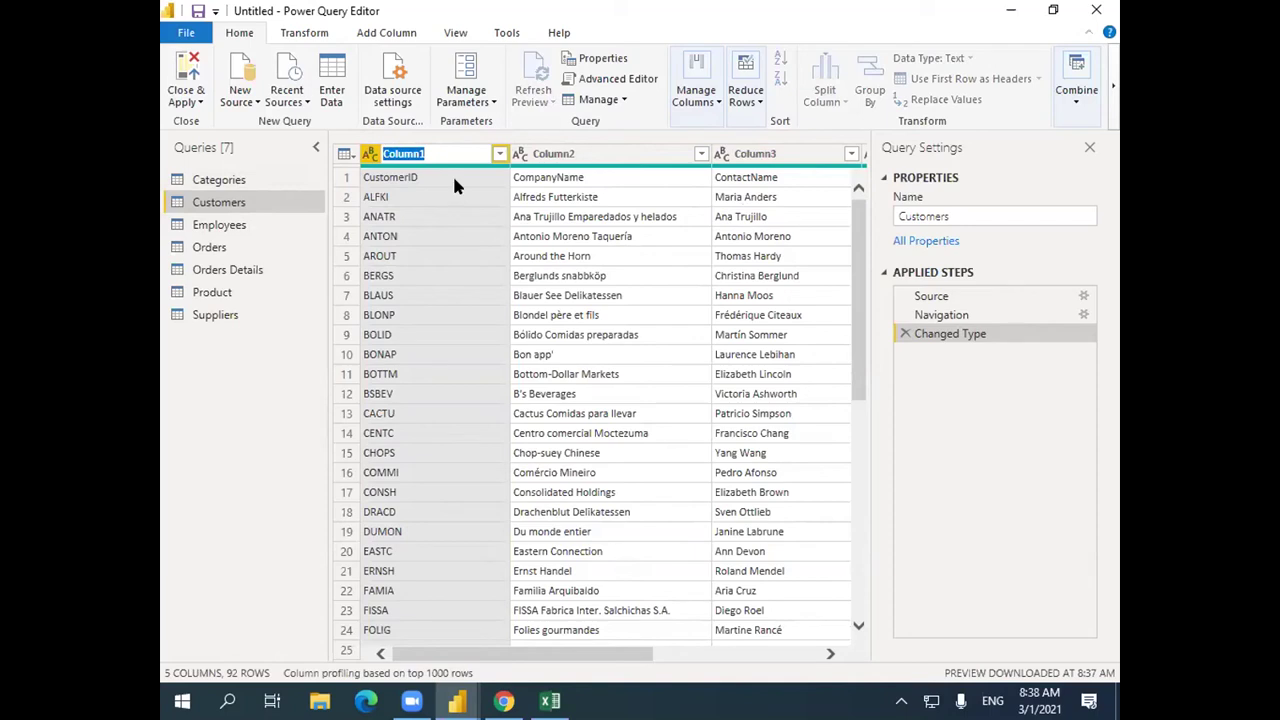
pyautogui.press('Return')
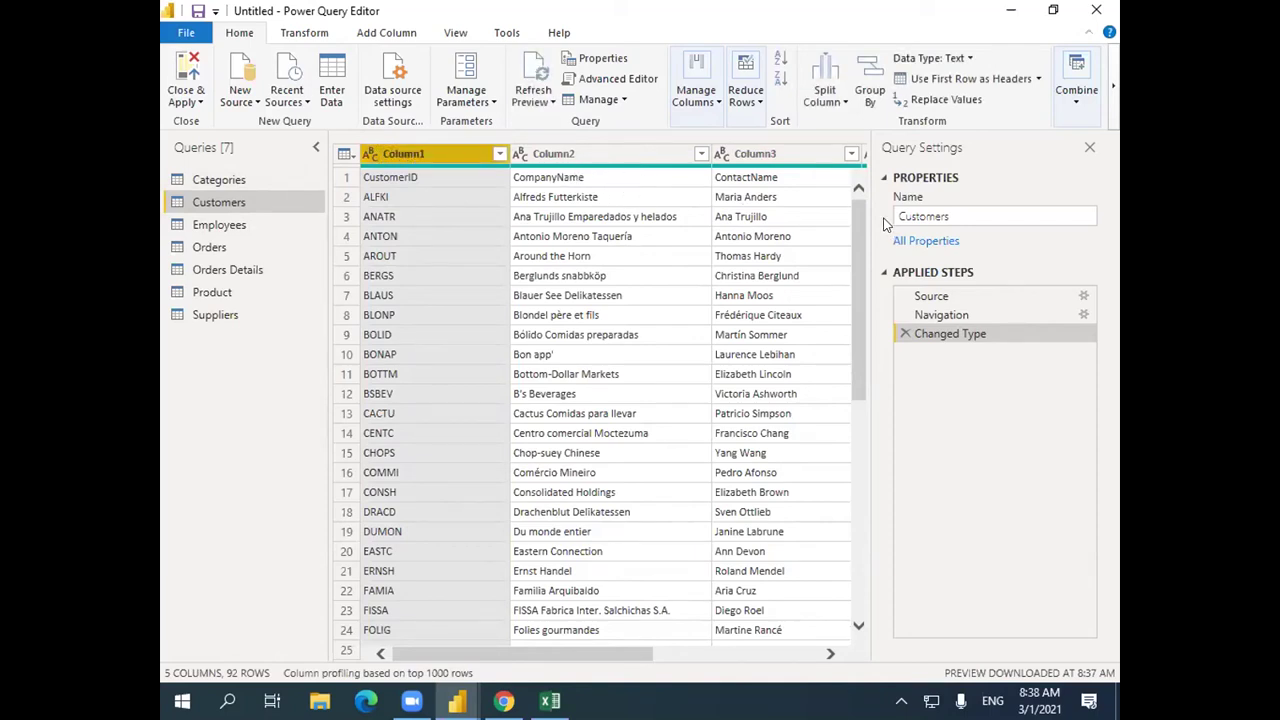
# Promote the first row of the Customers query to column headers.
pyautogui.click(348, 178)
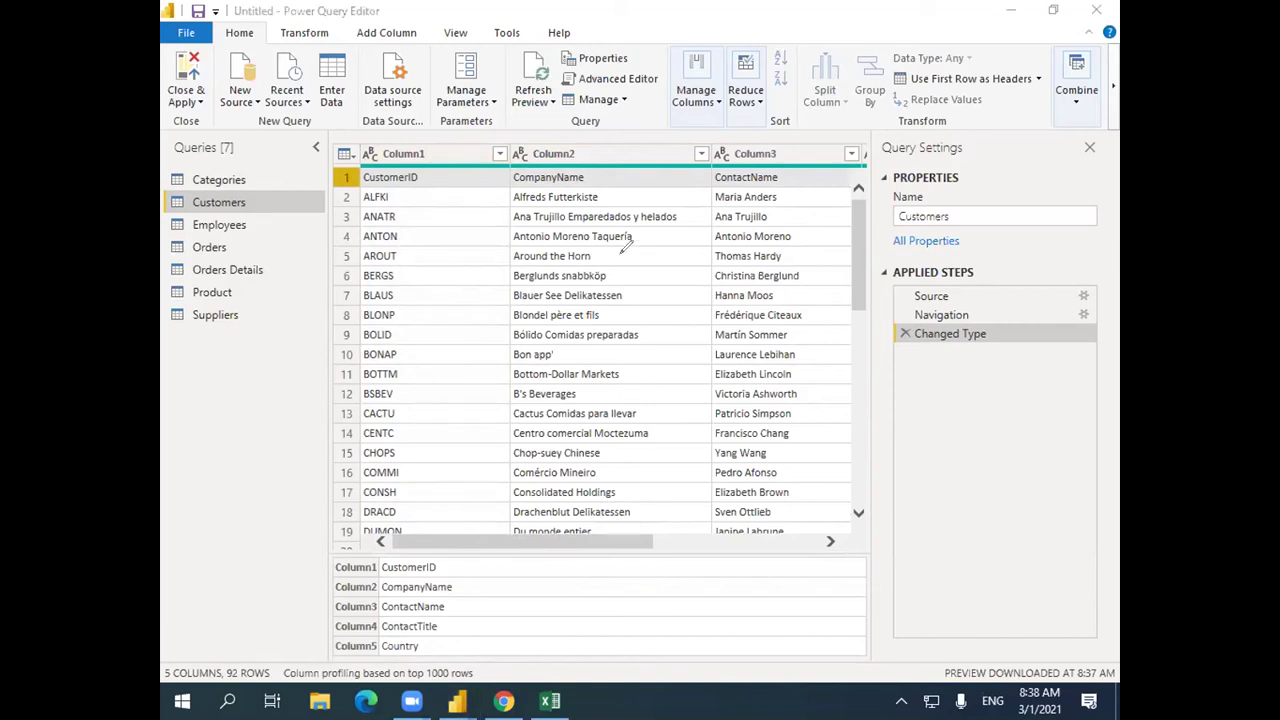
pyautogui.moveTo(335, 180)
pyautogui.mouseDown()
pyautogui.moveTo(317, 158)
pyautogui.moveTo(330, 140)
pyautogui.moveTo(342, 162)
pyautogui.moveTo(333, 140)
pyautogui.mouseUp()
pyautogui.press('e')
pyautogui.moveTo(1066, 78)
pyautogui.mouseDown()
pyautogui.moveTo(940, 117)
pyautogui.moveTo(890, 106)
pyautogui.moveTo(908, 58)
pyautogui.moveTo(978, 45)
pyautogui.moveTo(1026, 50)
pyautogui.moveTo(1056, 62)
pyautogui.mouseUp()
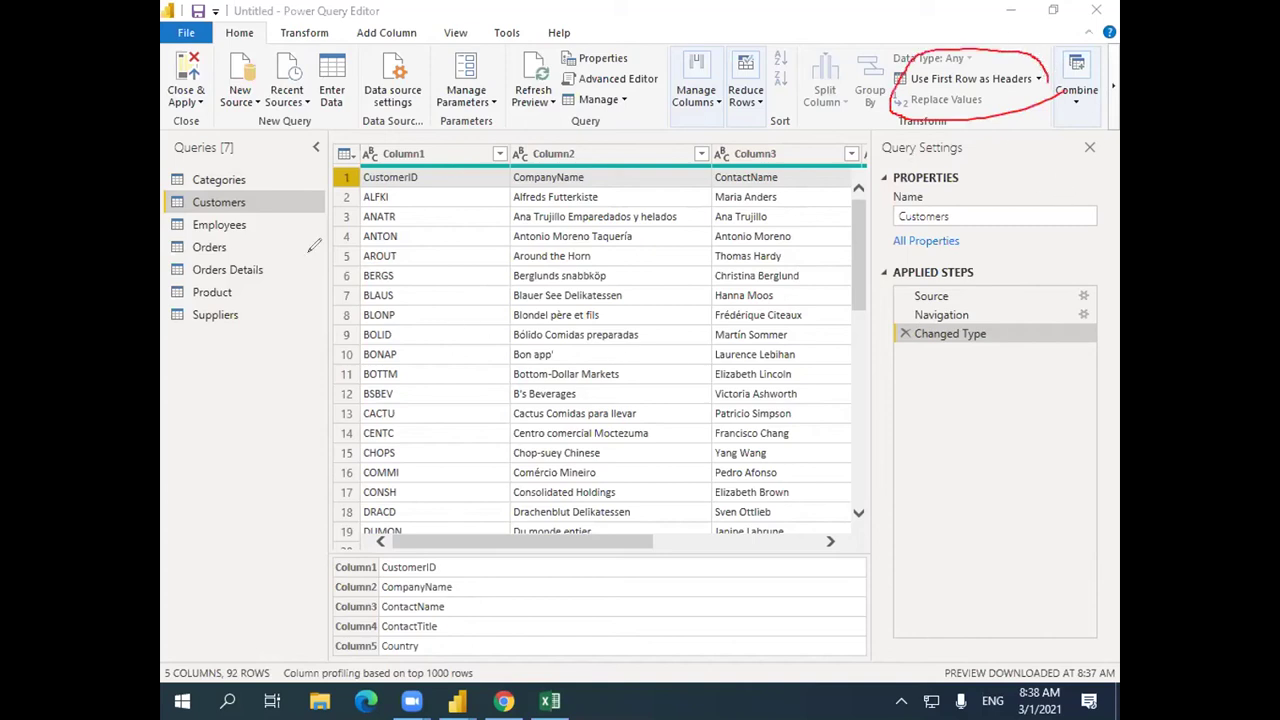
pyautogui.click(1038, 79)
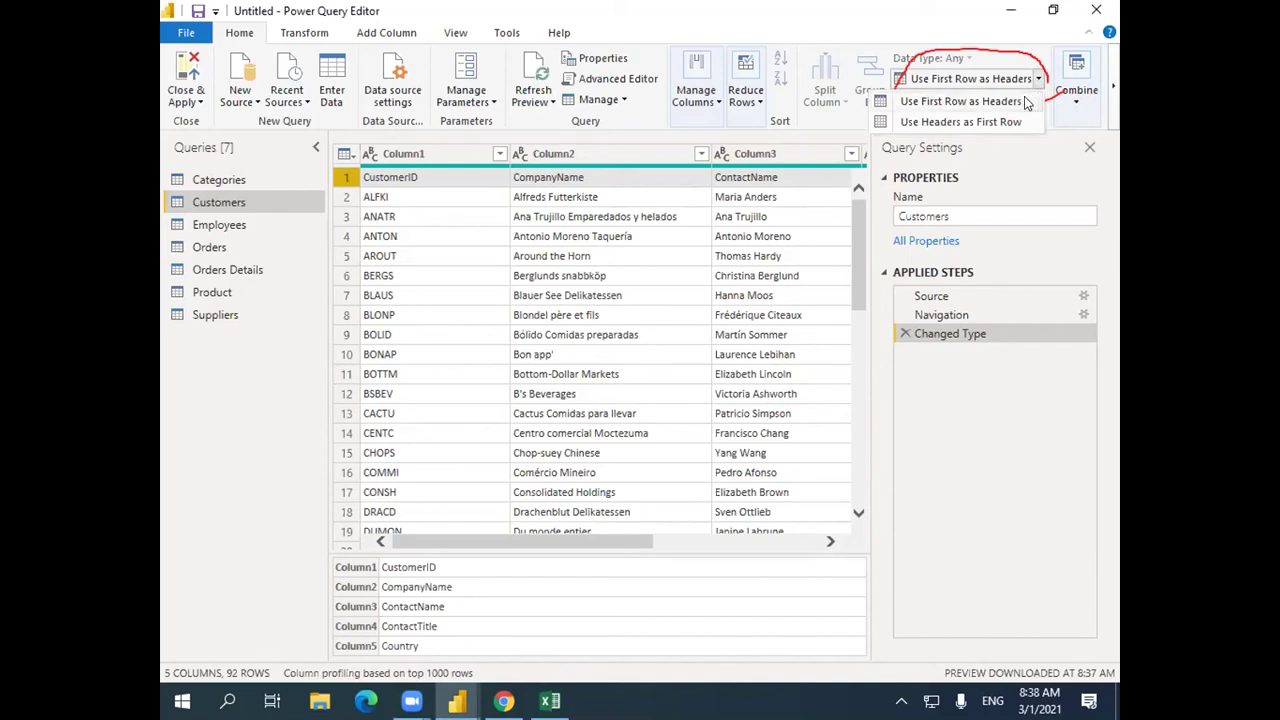
pyautogui.click(1026, 103)
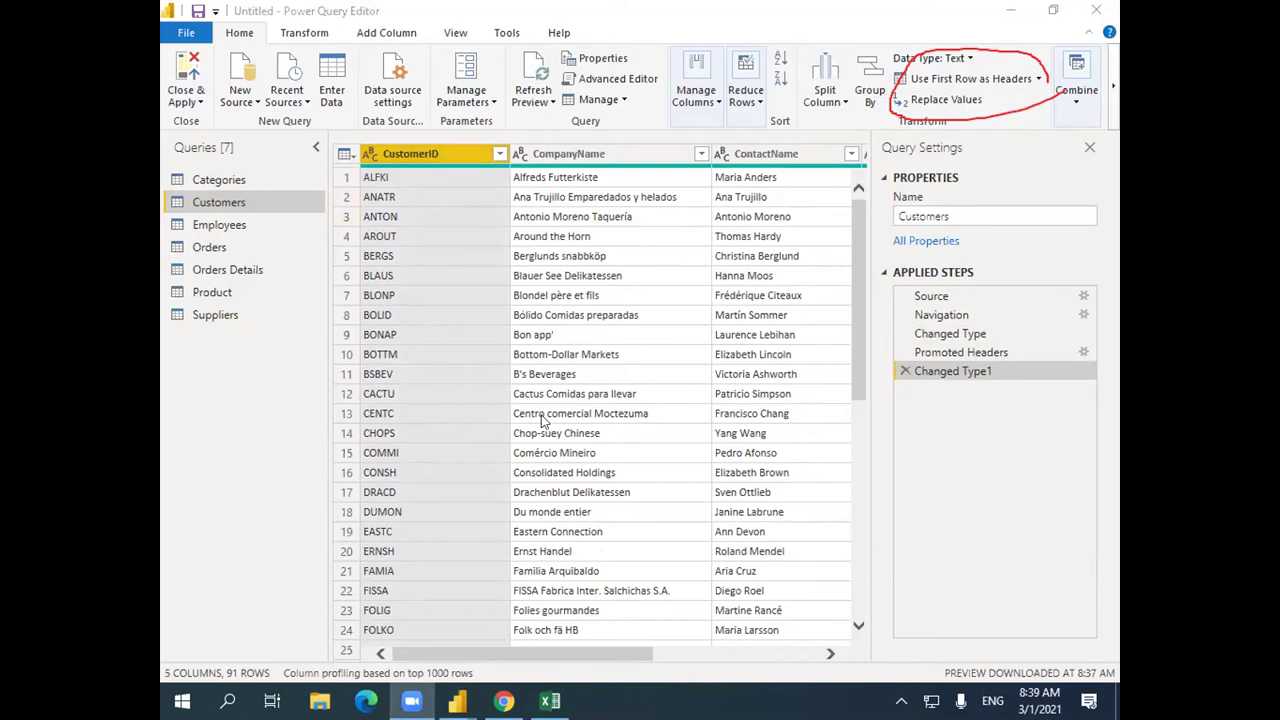
pyautogui.moveTo(648, 653); pyautogui.dragTo(557, 643)
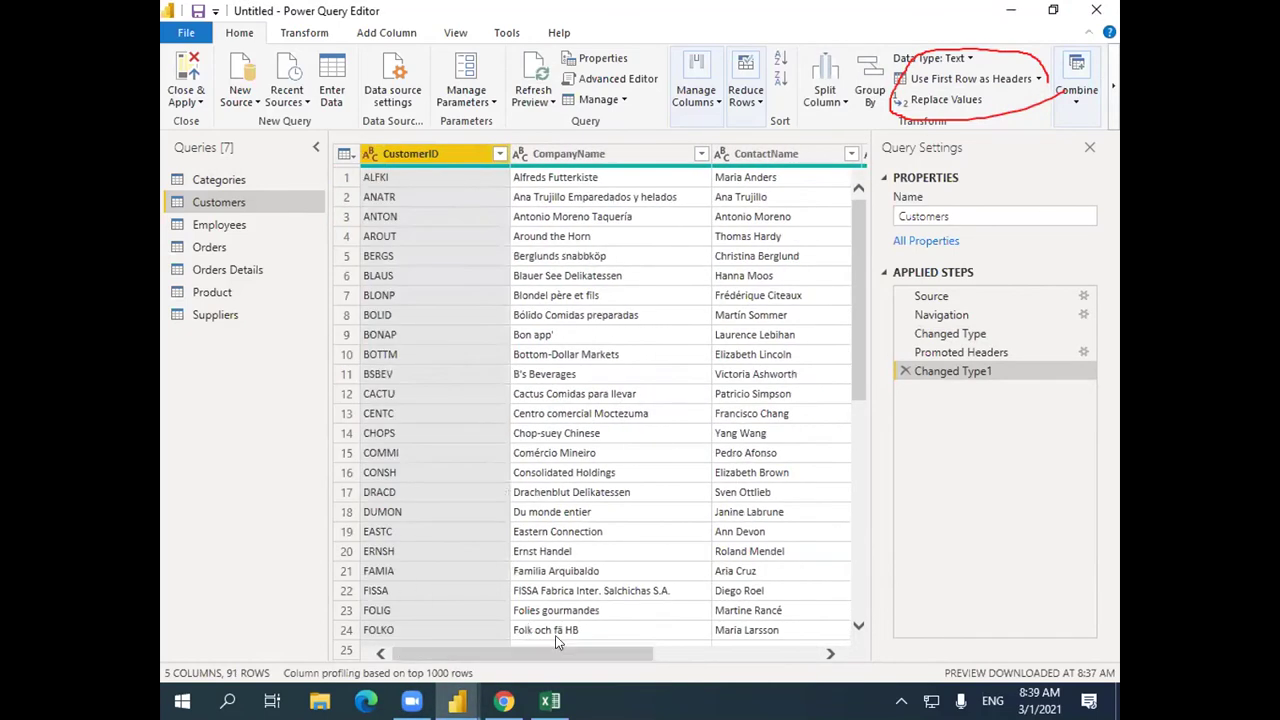
# Open the Employees query, refresh its preview and look over its columns and applied steps.
pyautogui.click(286, 225)
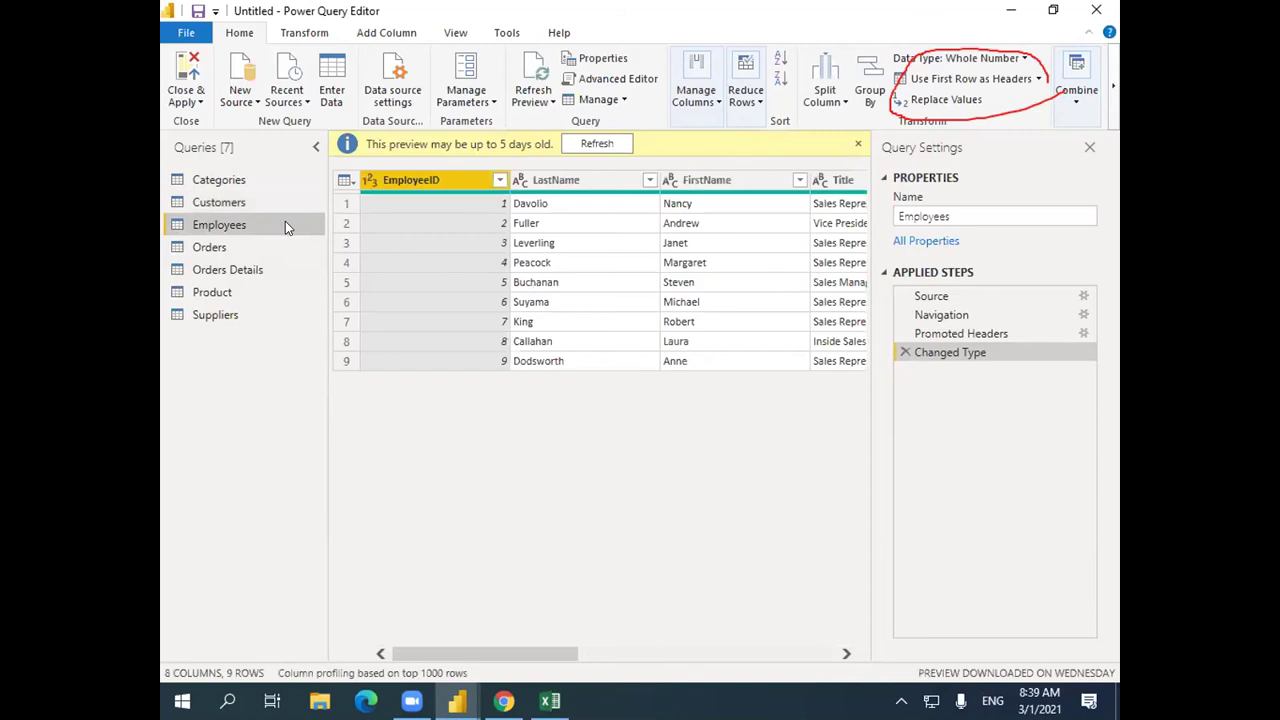
pyautogui.click(574, 143)
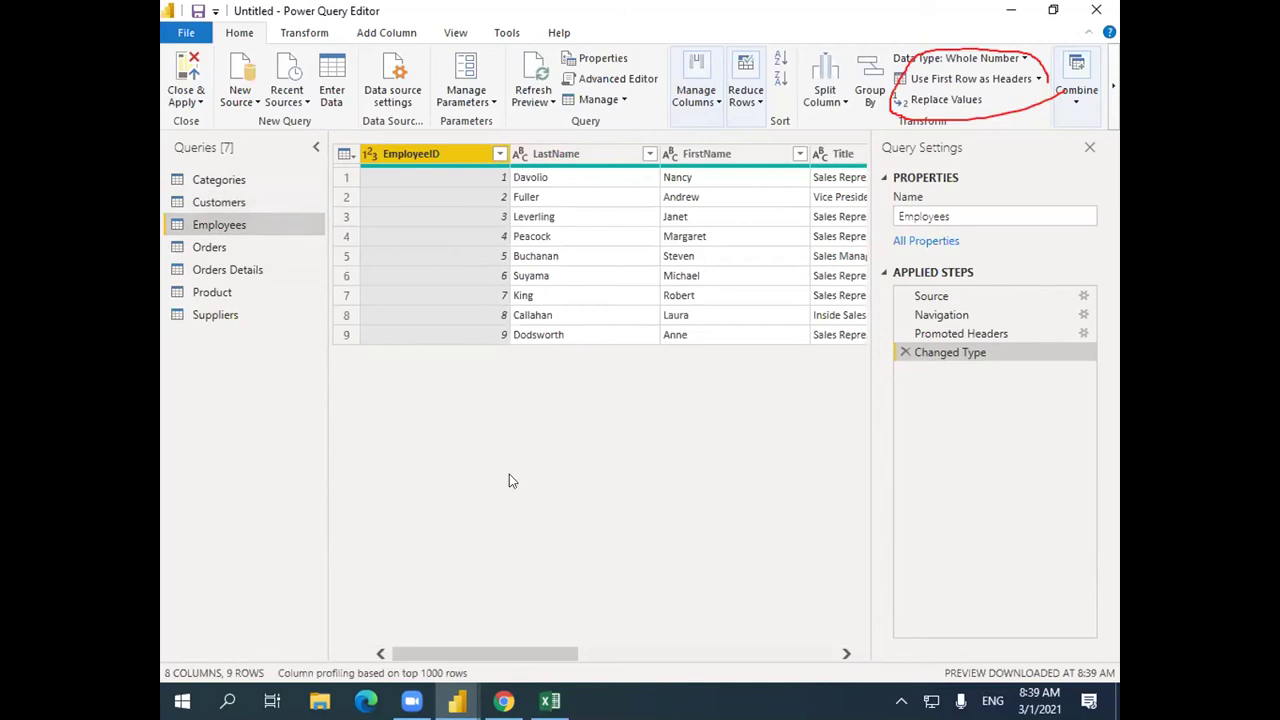
pyautogui.moveTo(457, 655); pyautogui.dragTo(440, 684)
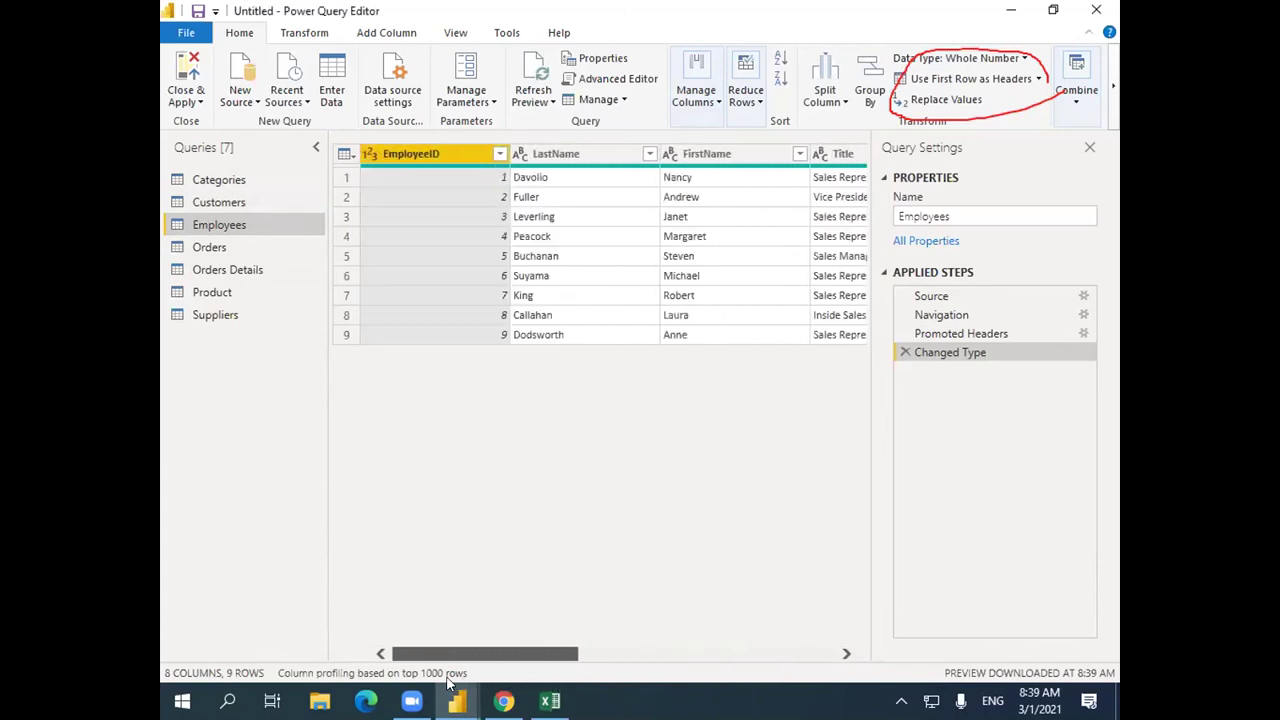
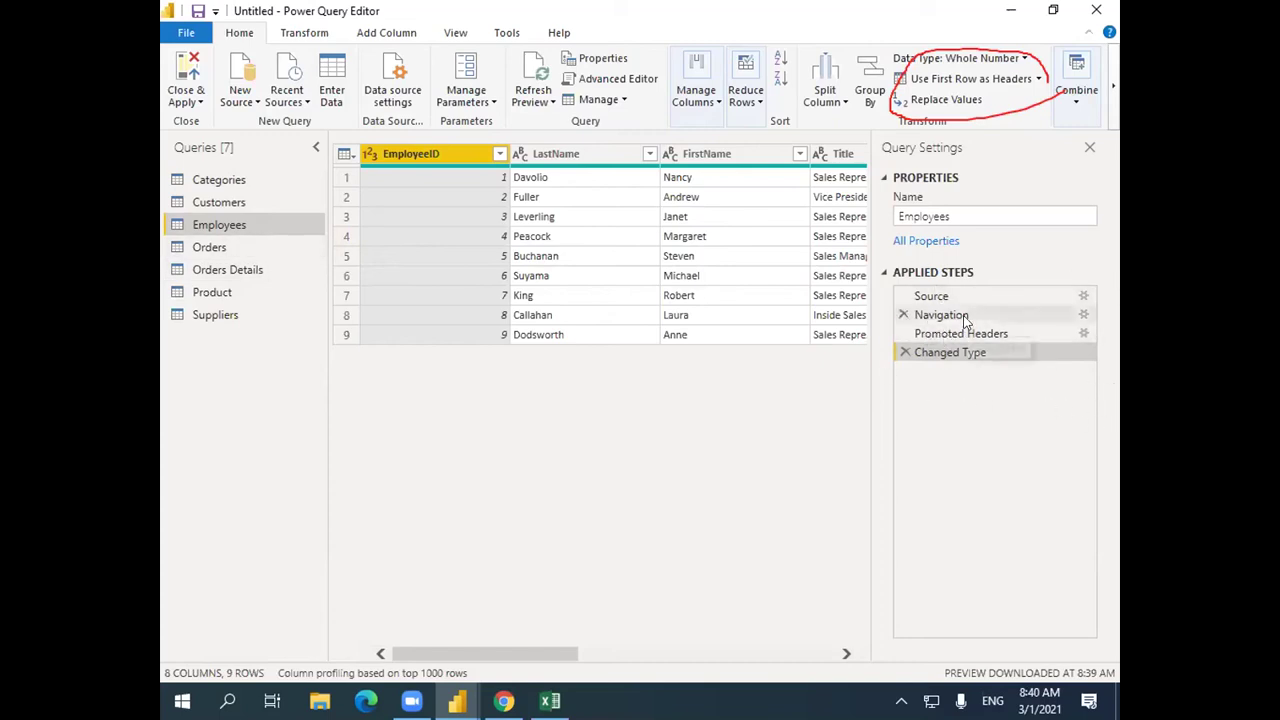
# Refresh the preview of the Orders query, promote its first row to column headers and check the resulting columns.
pyautogui.click(267, 252)
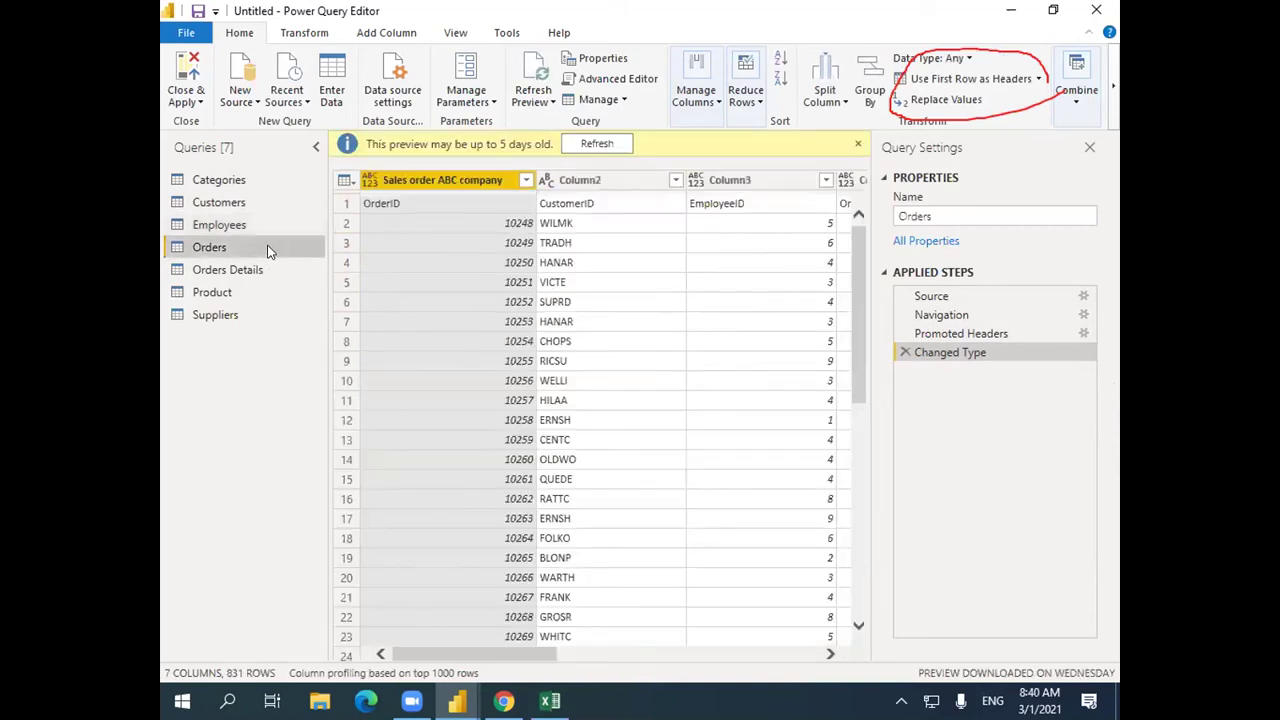
pyautogui.click(578, 140)
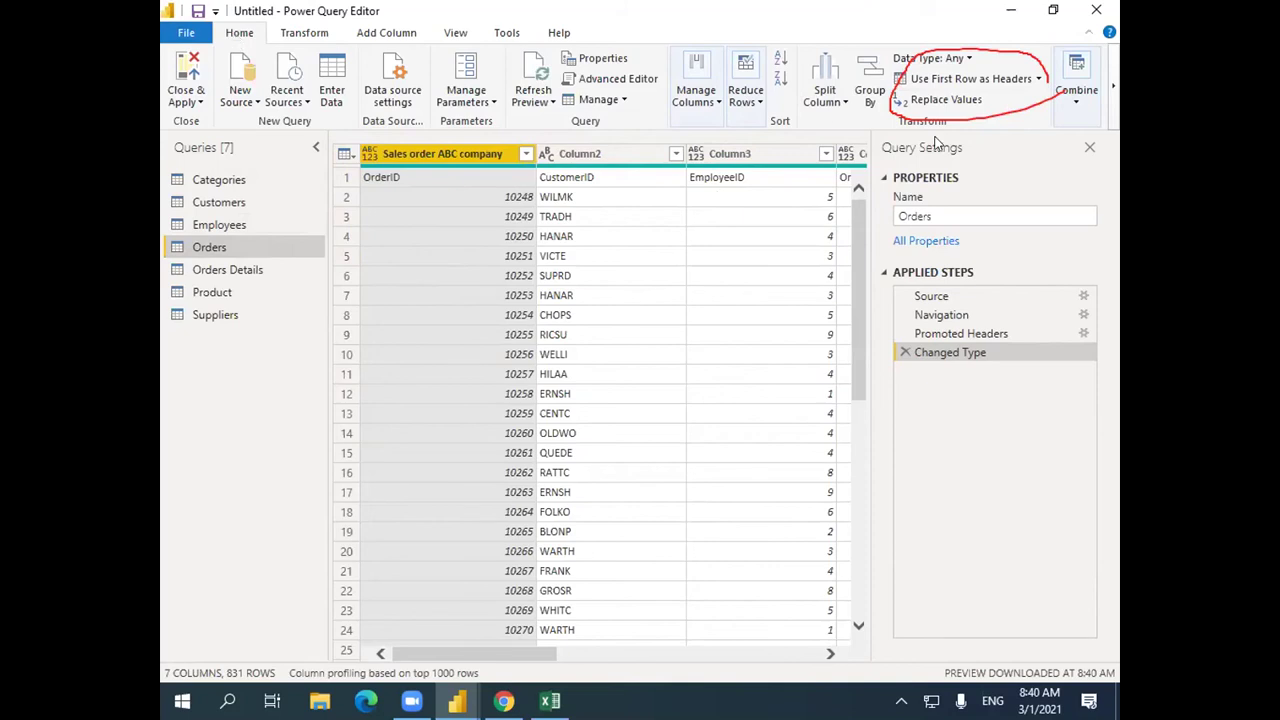
pyautogui.click(958, 80)
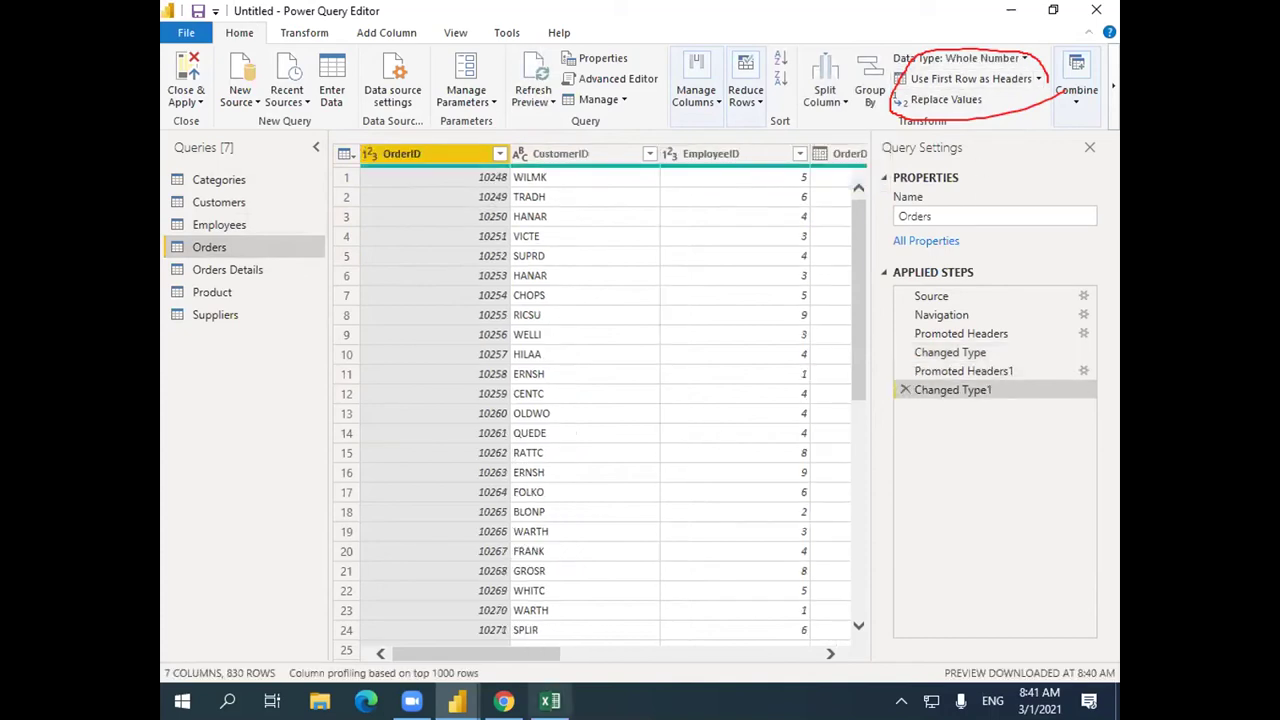
pyautogui.moveTo(830, 657); pyautogui.dragTo(830, 657)
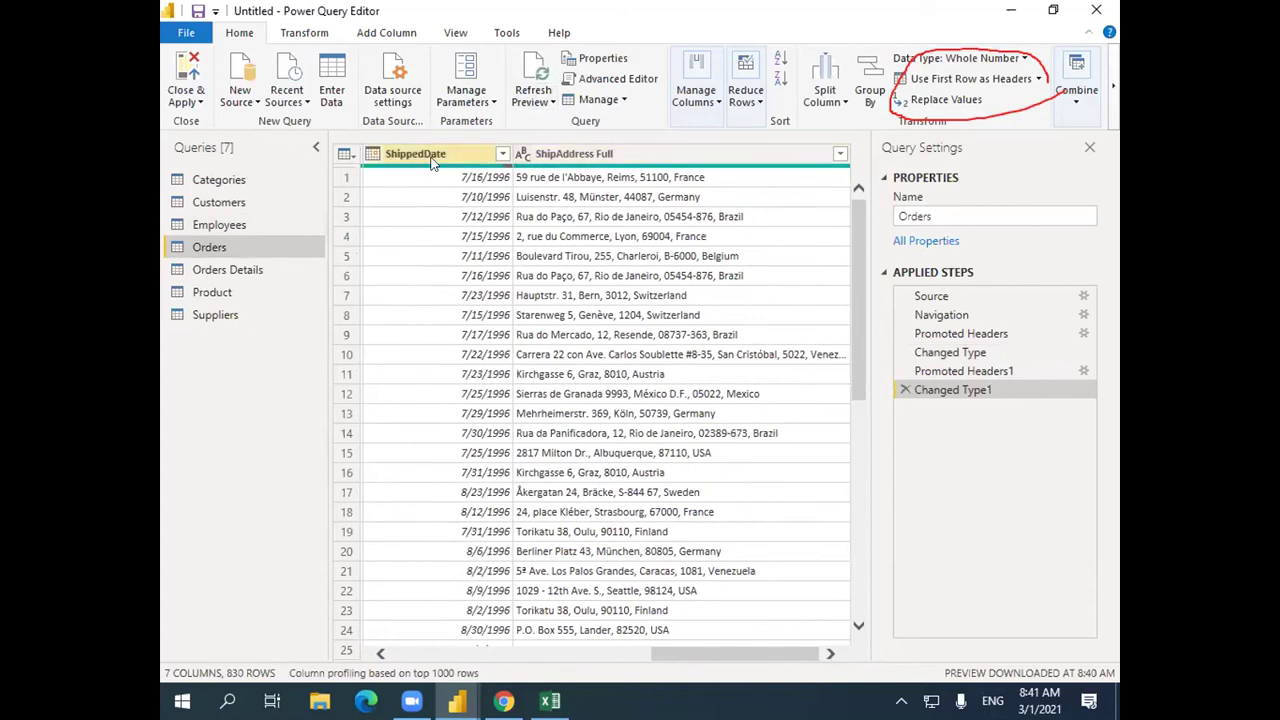
pyautogui.moveTo(385, 655); pyautogui.dragTo(385, 655)
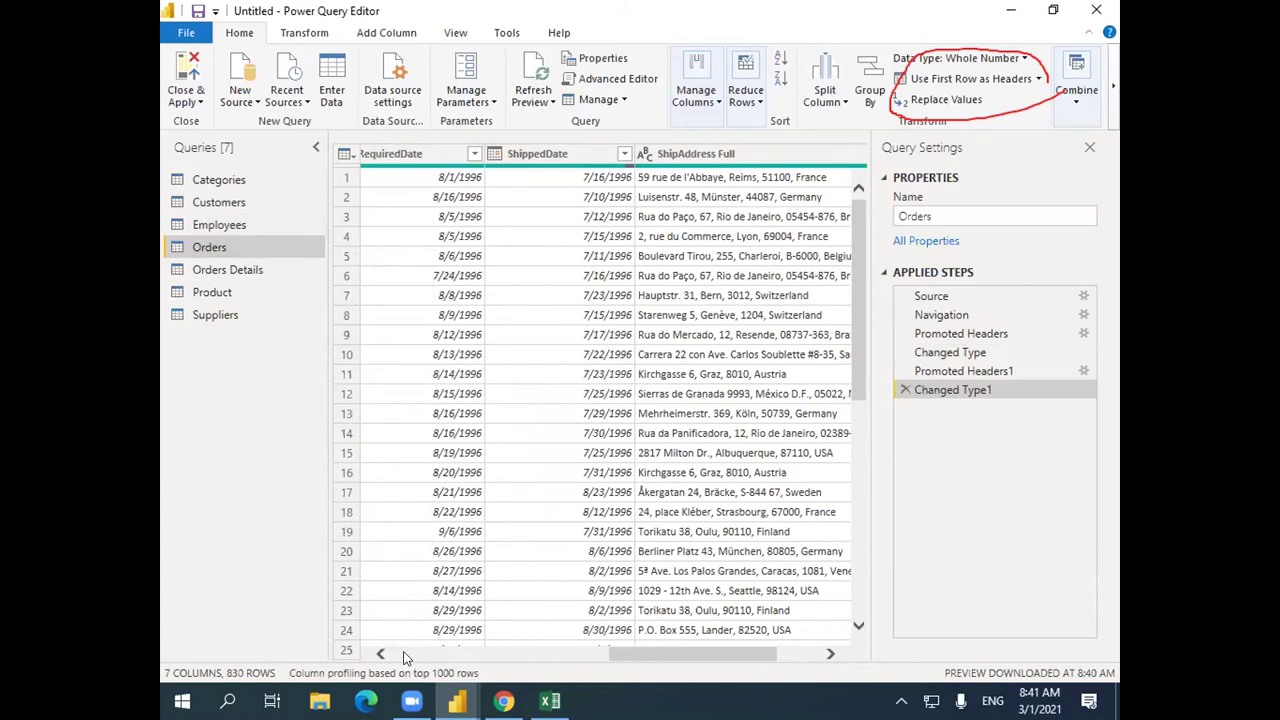
pyautogui.click(405, 655)
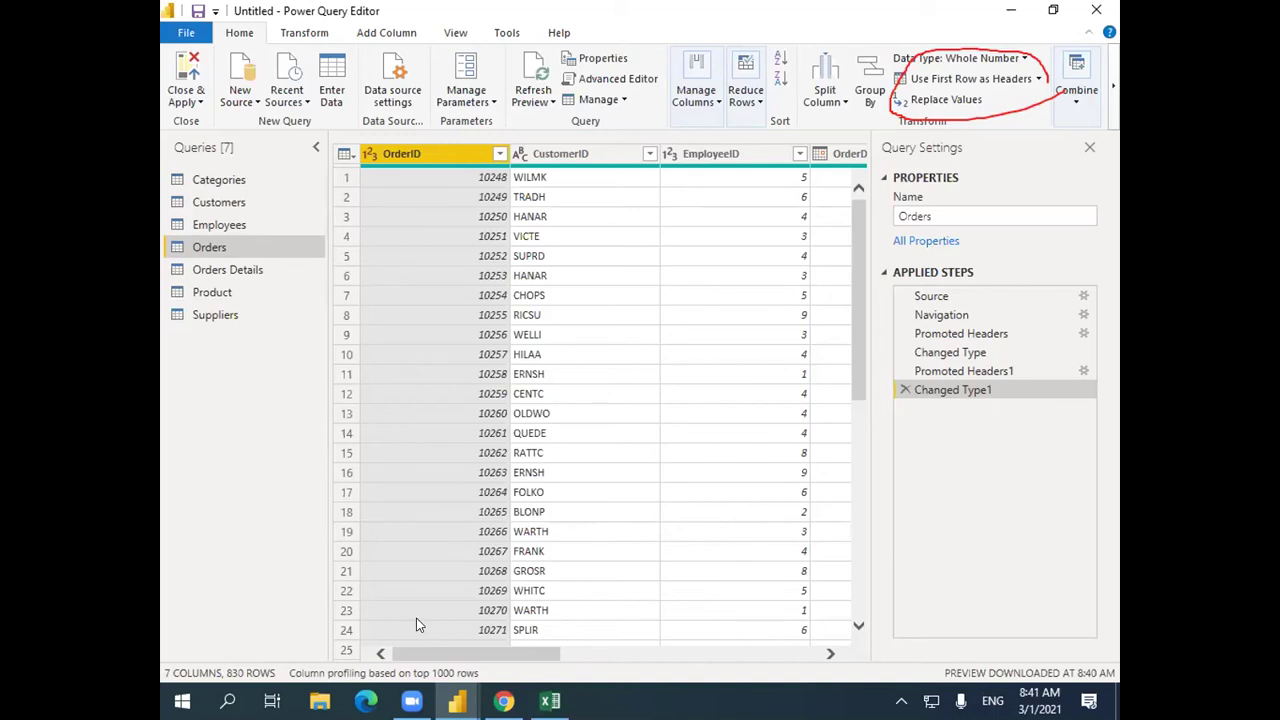
# Open the Orders Details query, refresh its preview and look over the columns through to Discount.
pyautogui.click(261, 264)
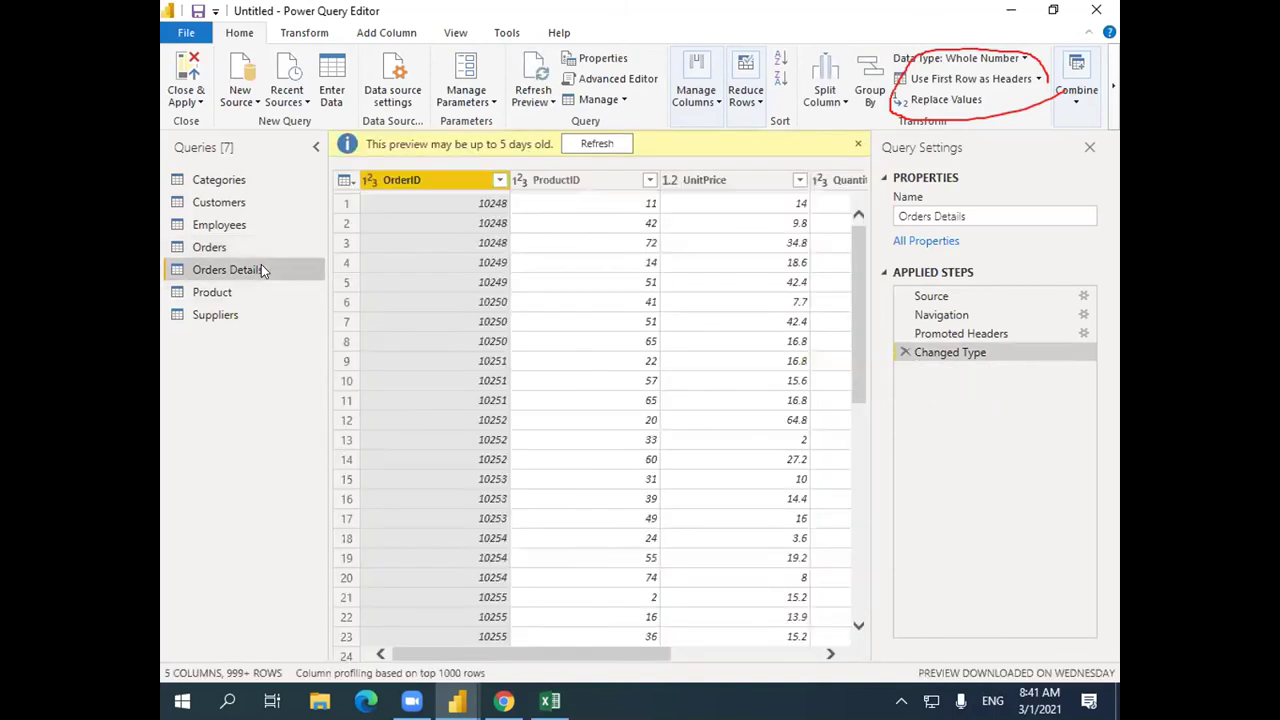
pyautogui.click(587, 144)
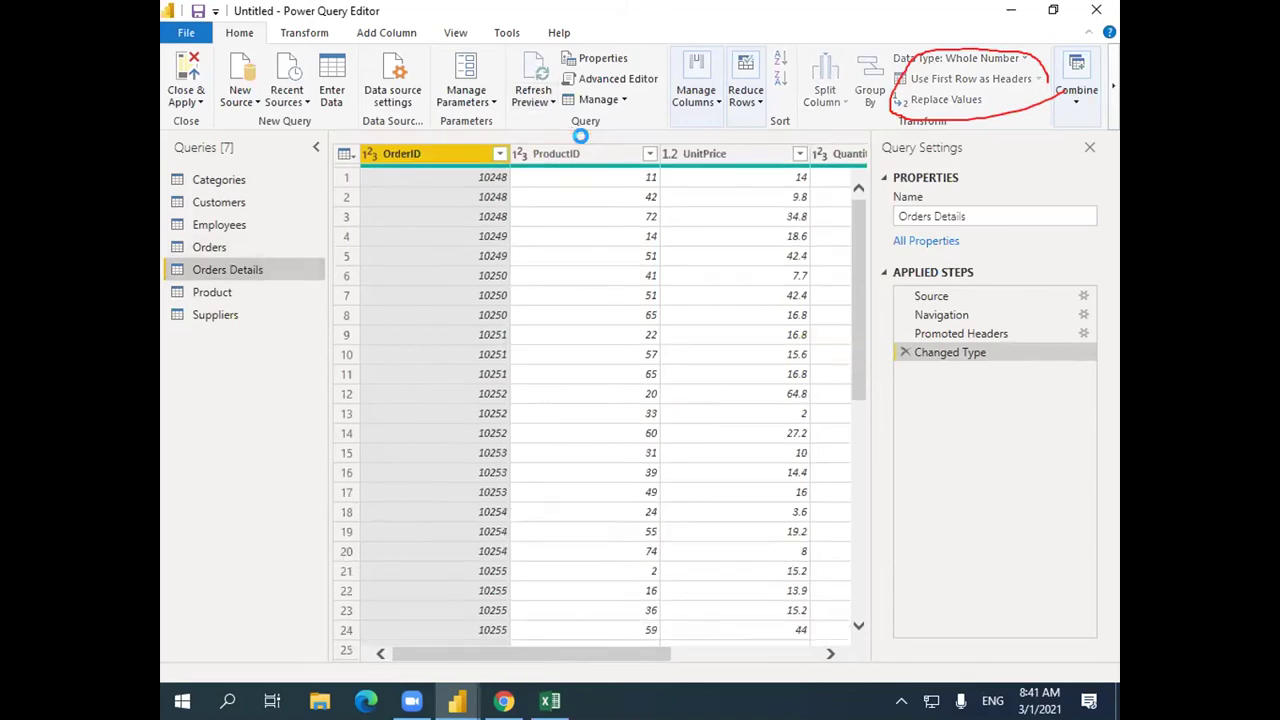
pyautogui.moveTo(440, 654); pyautogui.dragTo(632, 666)
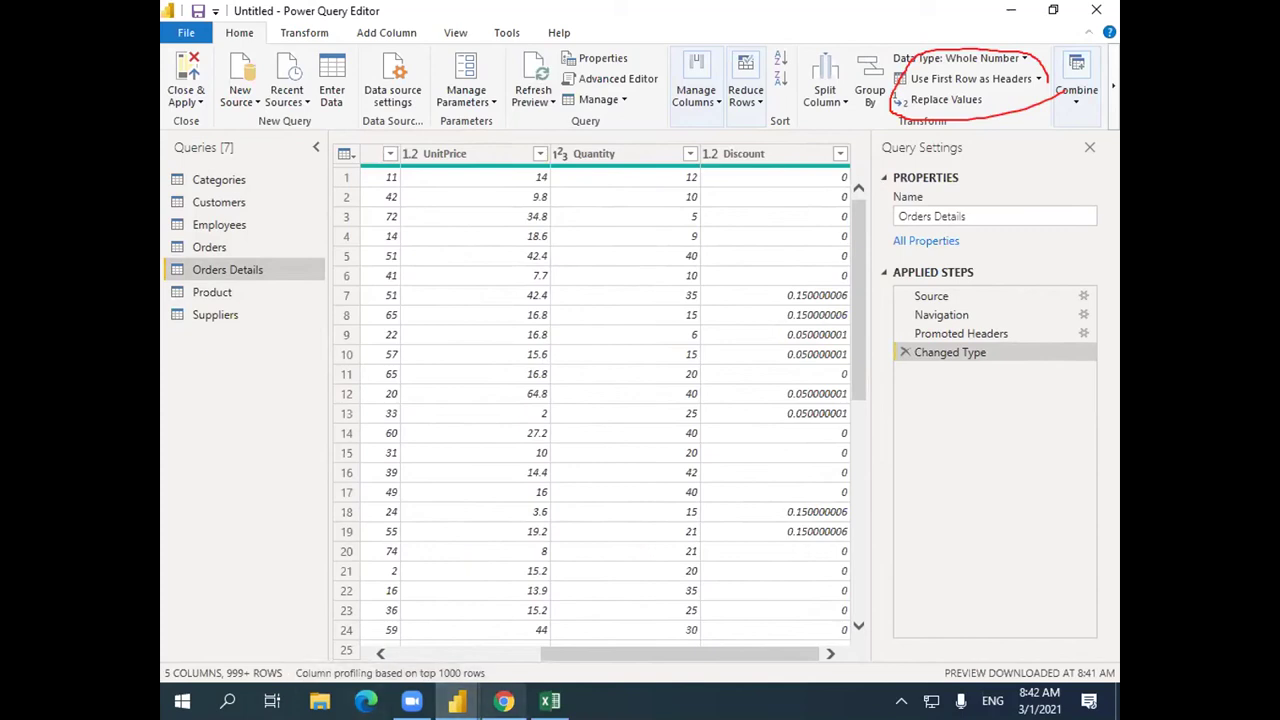
# Switch to the ABC-Sales-for-Power BI (1) workbook in Excel and widen the Discount column on the Orders Details sheet.
pyautogui.moveTo(549, 701)
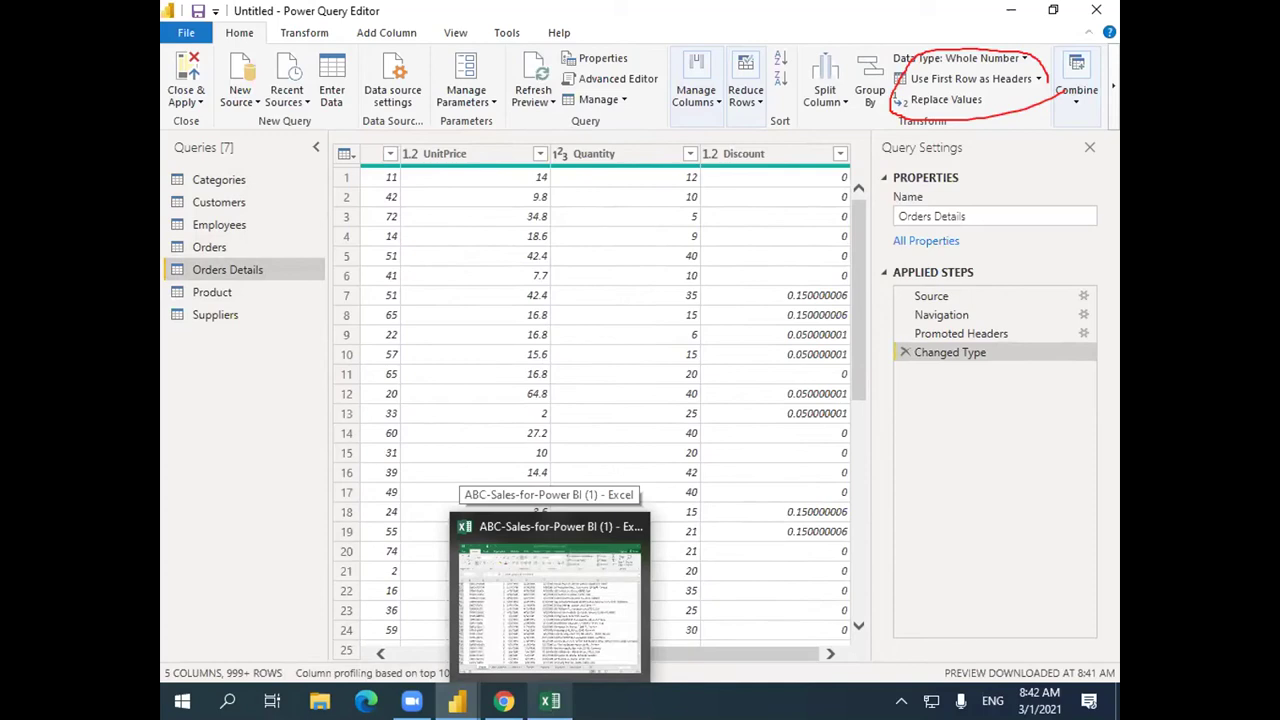
pyautogui.click(549, 600)
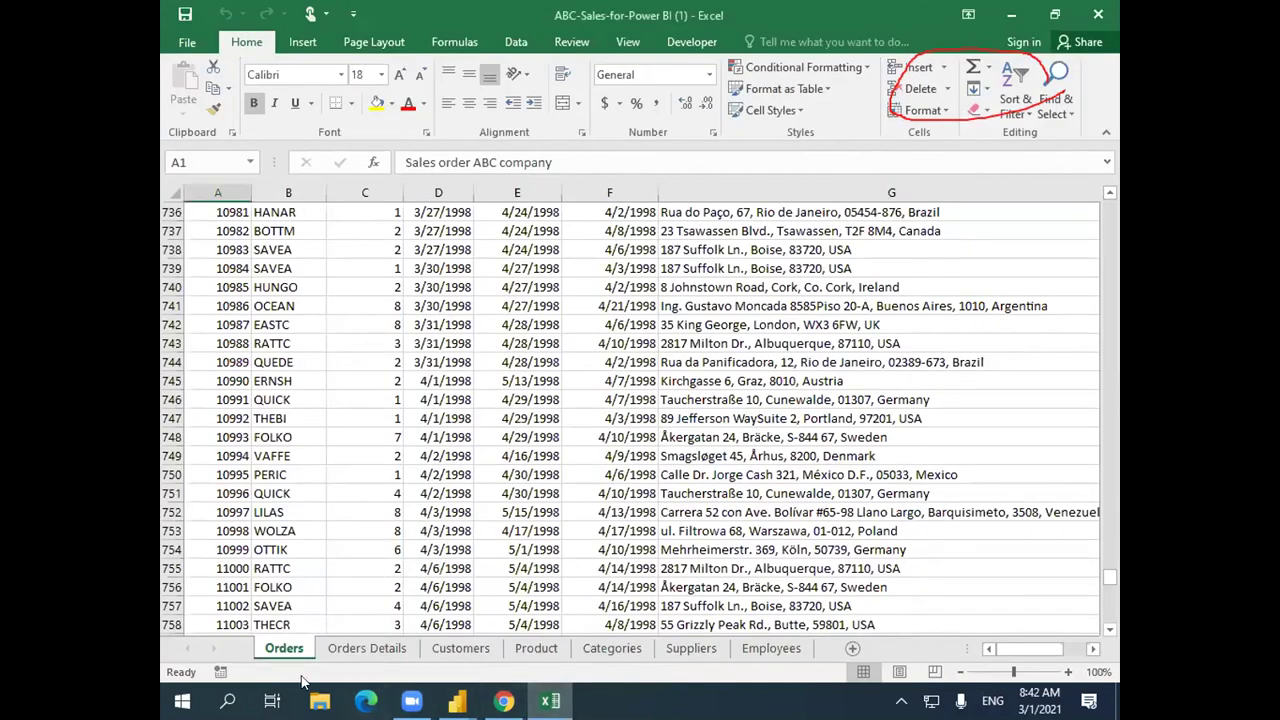
pyautogui.click(355, 645)
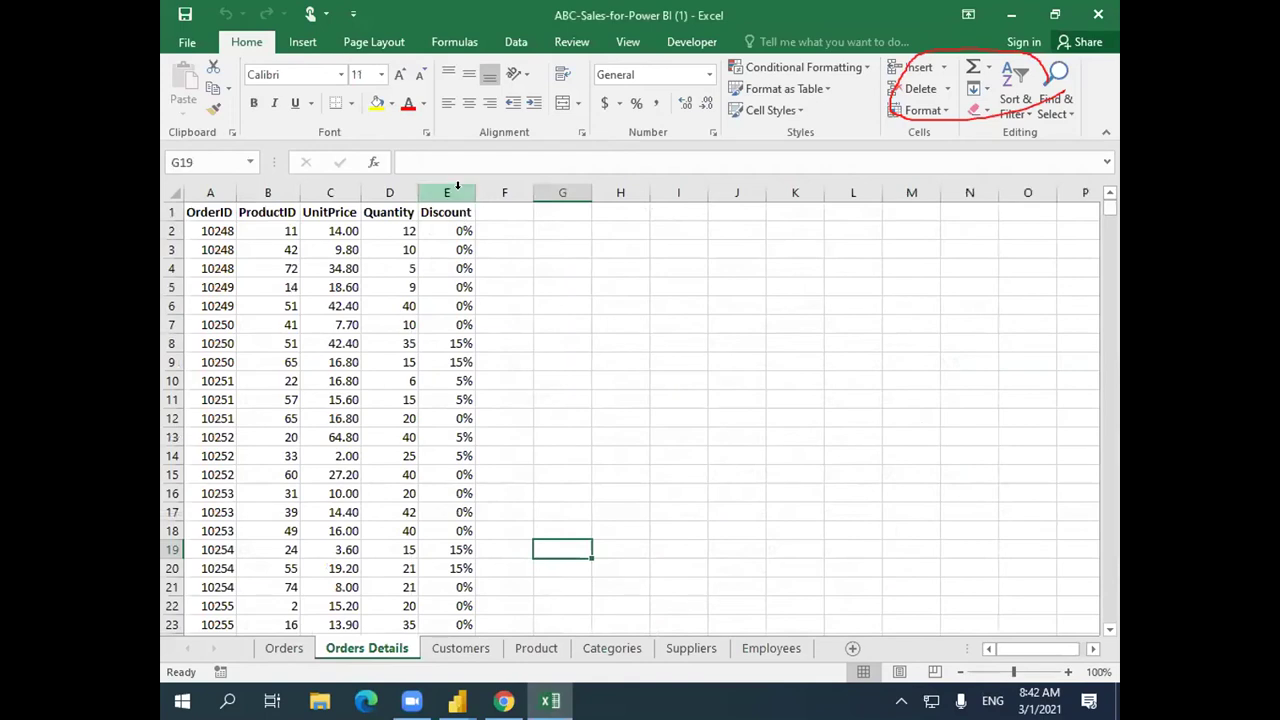
pyautogui.moveTo(471, 192); pyautogui.dragTo(510, 192)
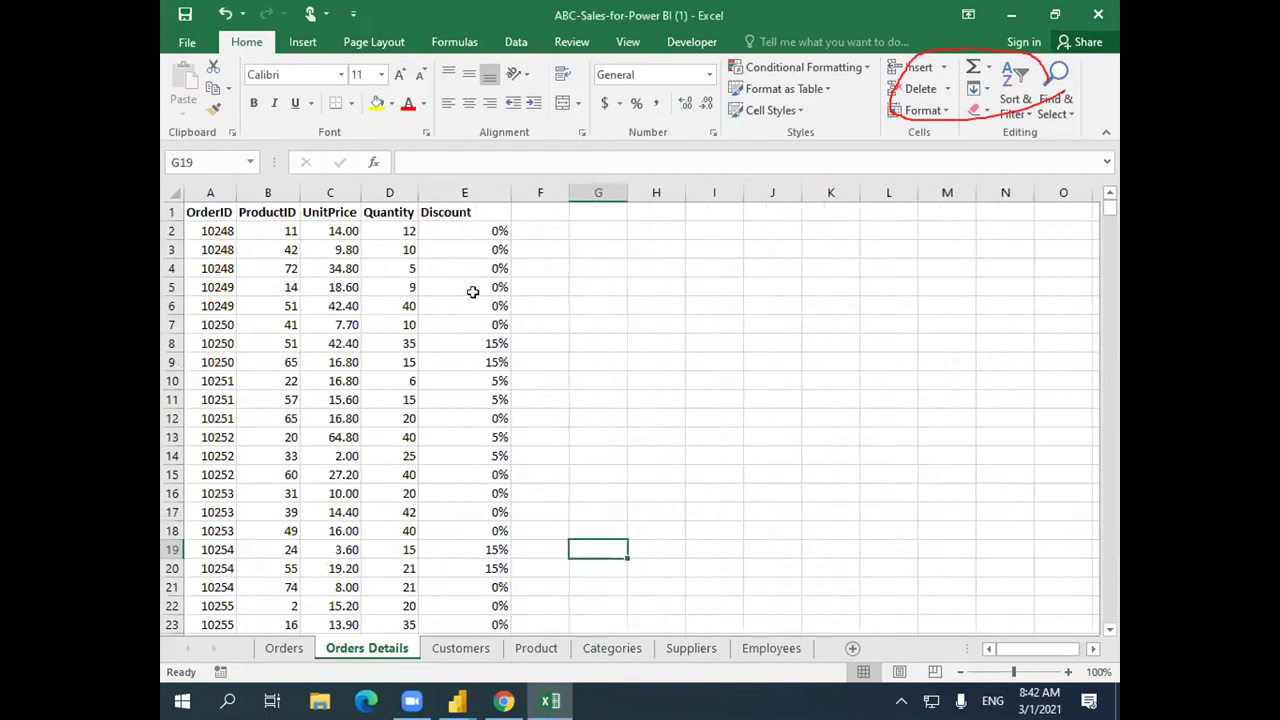
# Examine the values and number format of individual Discount cells on the Orders Details sheet.
pyautogui.click(482, 360)
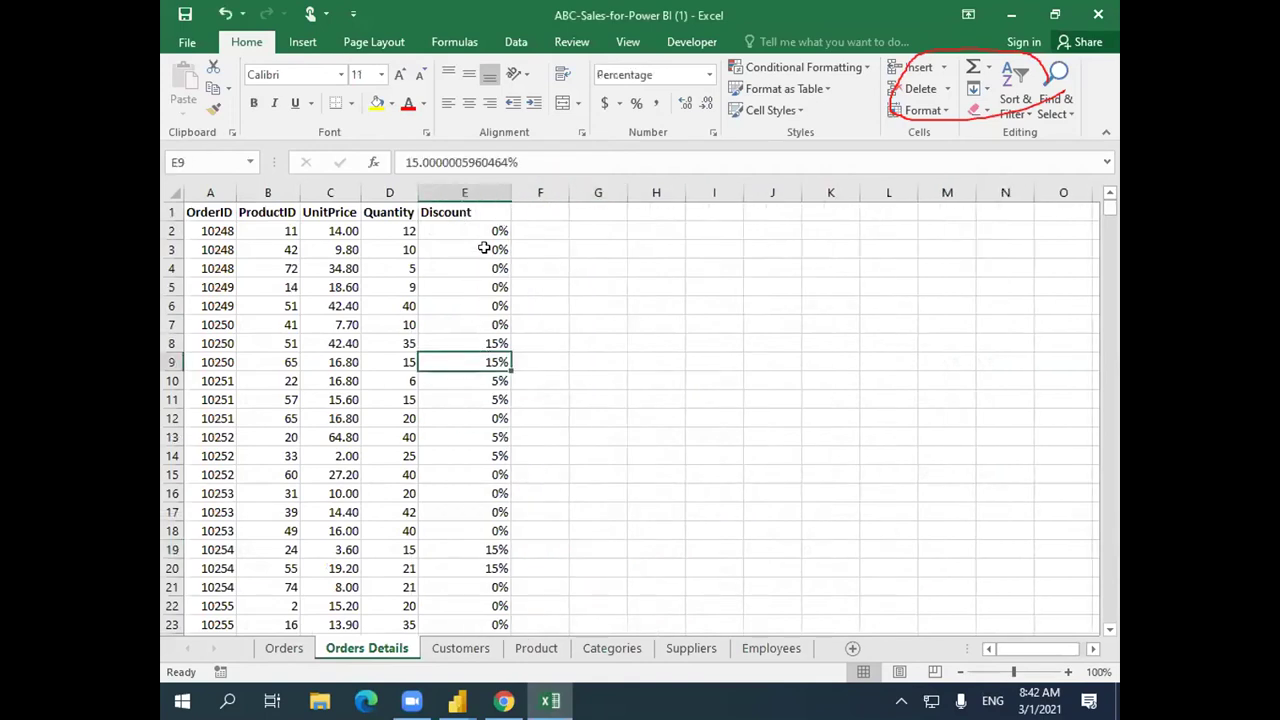
pyautogui.press('Up')
pyautogui.press('Up')
pyautogui.press('Up')
pyautogui.press('Up')
pyautogui.press('Up')
pyautogui.press('Up')
pyautogui.press('Up')
pyautogui.press('Down')
pyautogui.press('Down')
pyautogui.press('Down')
pyautogui.press('Down')
pyautogui.press('Down')
pyautogui.press('Down')
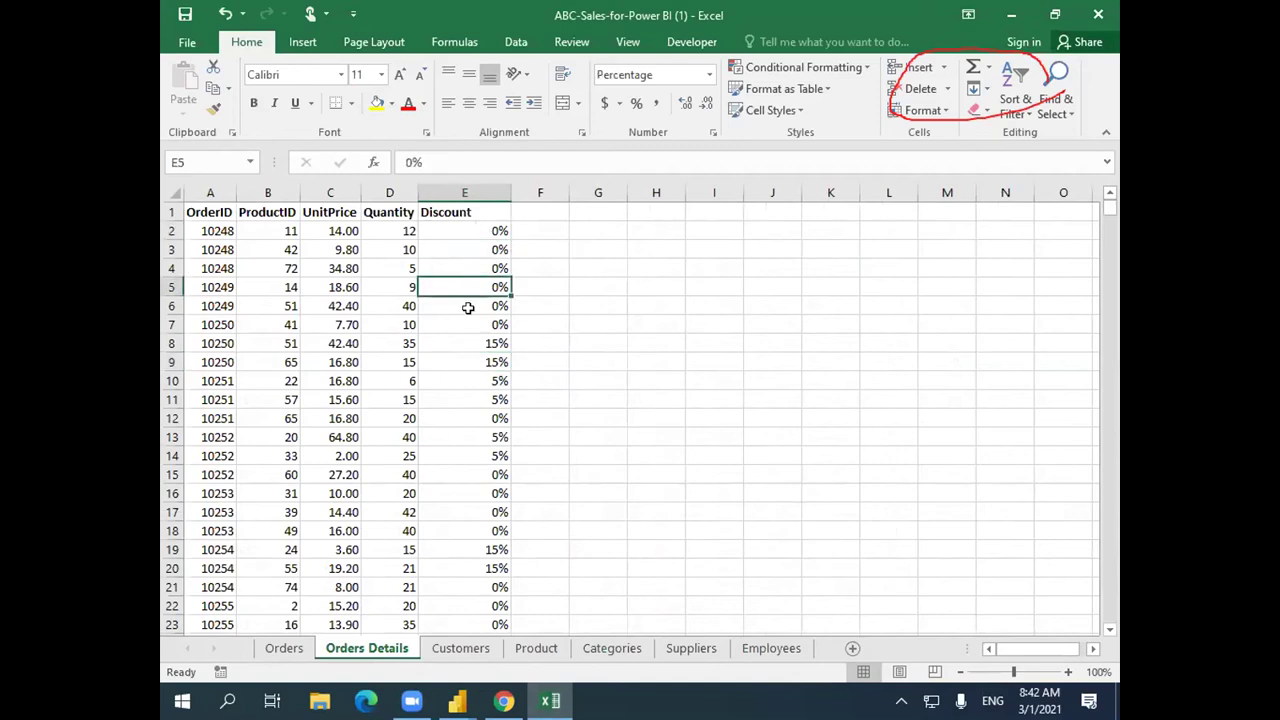
pyautogui.press('Down')
pyautogui.press('Down')
pyautogui.press('Down')
pyautogui.press('Down')
pyautogui.press('Down')
pyautogui.click(497, 360)
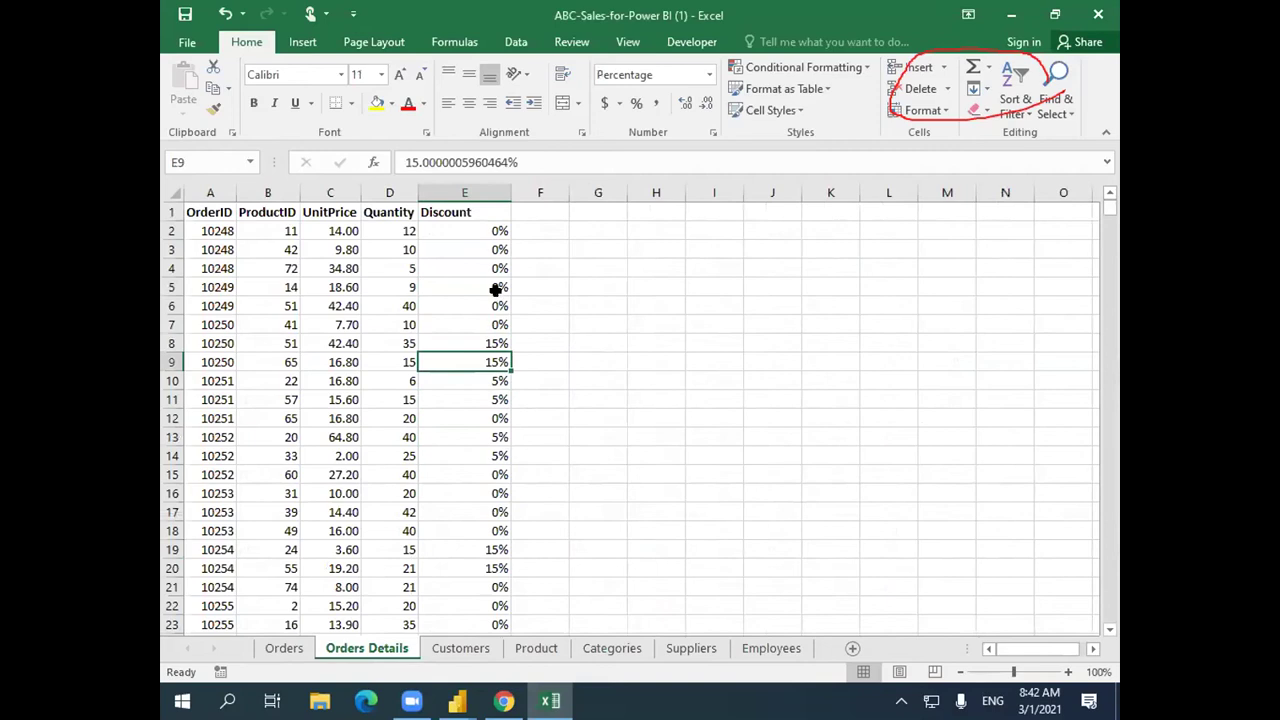
pyautogui.click(484, 231)
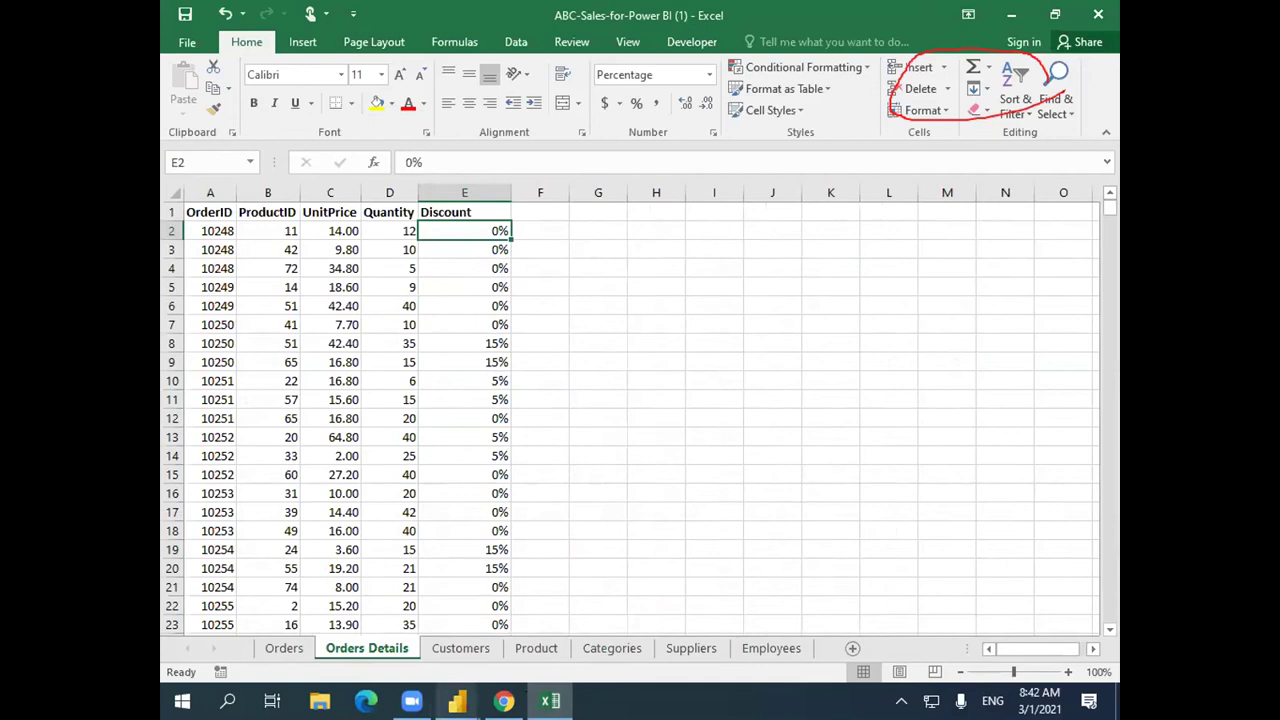
# Return to the Power Query Editor and change the Discount column's type to Percentage, adding the conversion as a new step.
pyautogui.moveTo(457, 701)
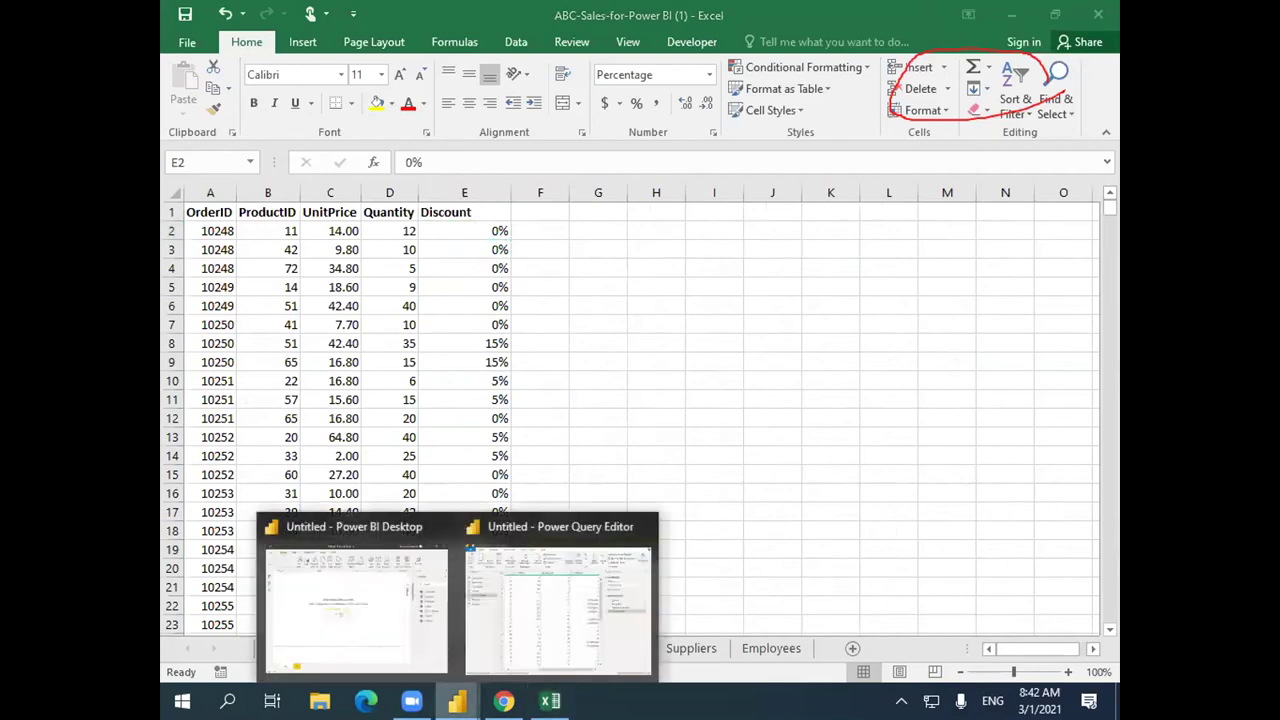
pyautogui.click(562, 598)
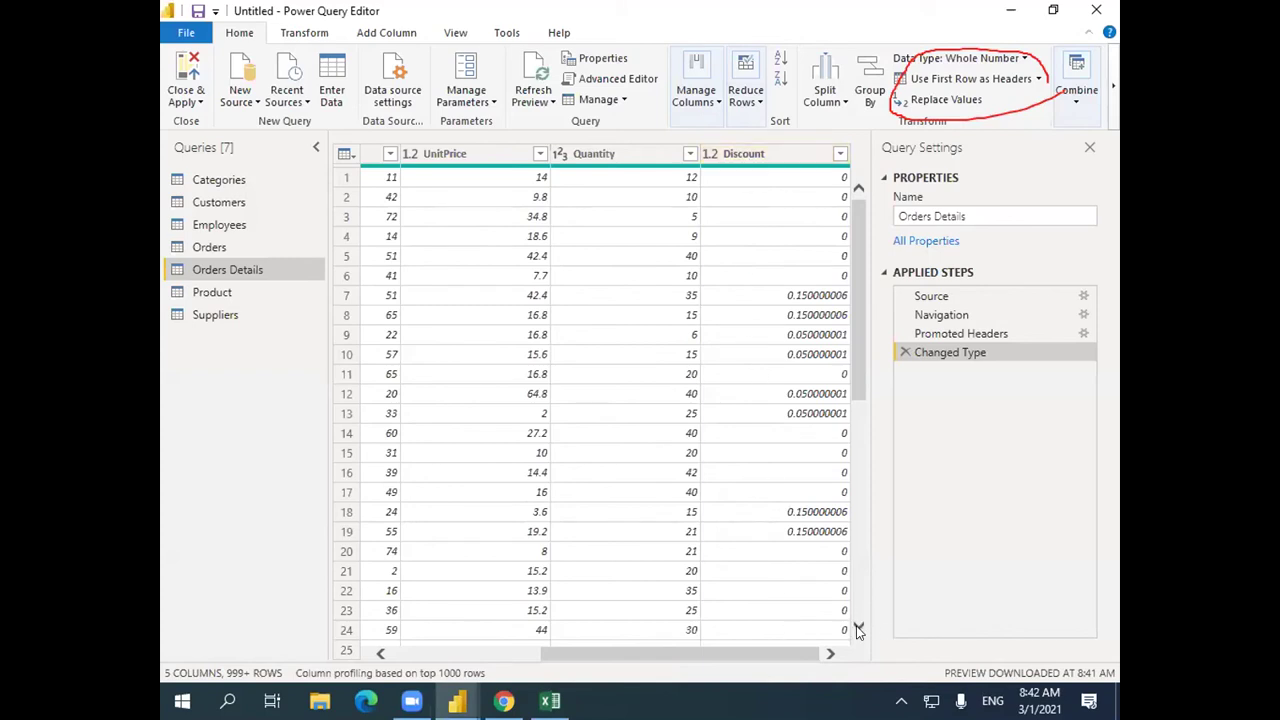
pyautogui.click(709, 155)
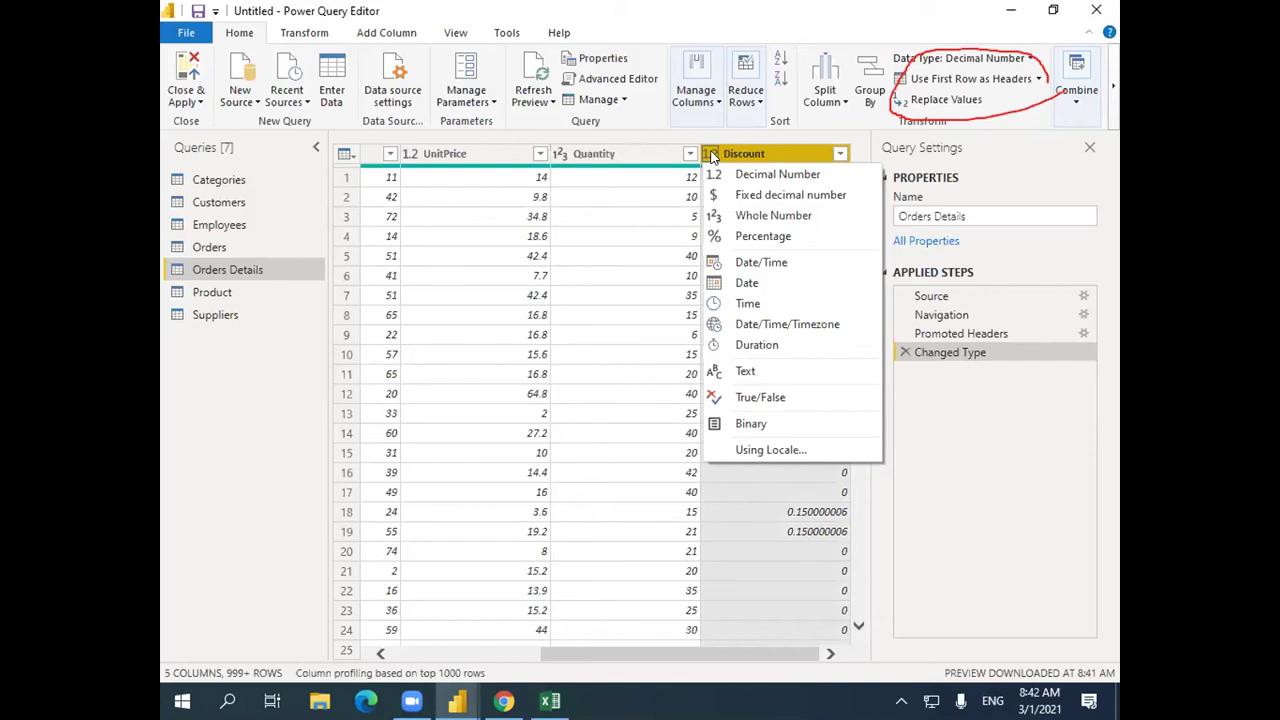
pyautogui.click(747, 233)
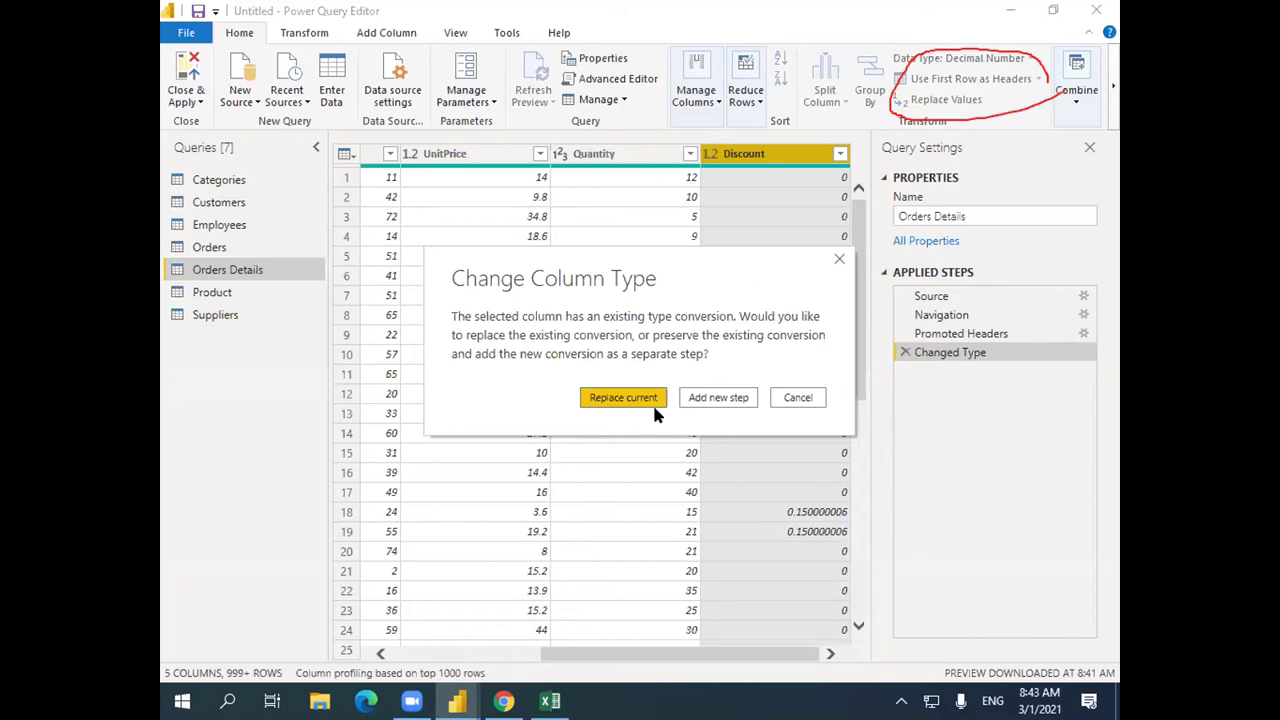
pyautogui.click(741, 399)
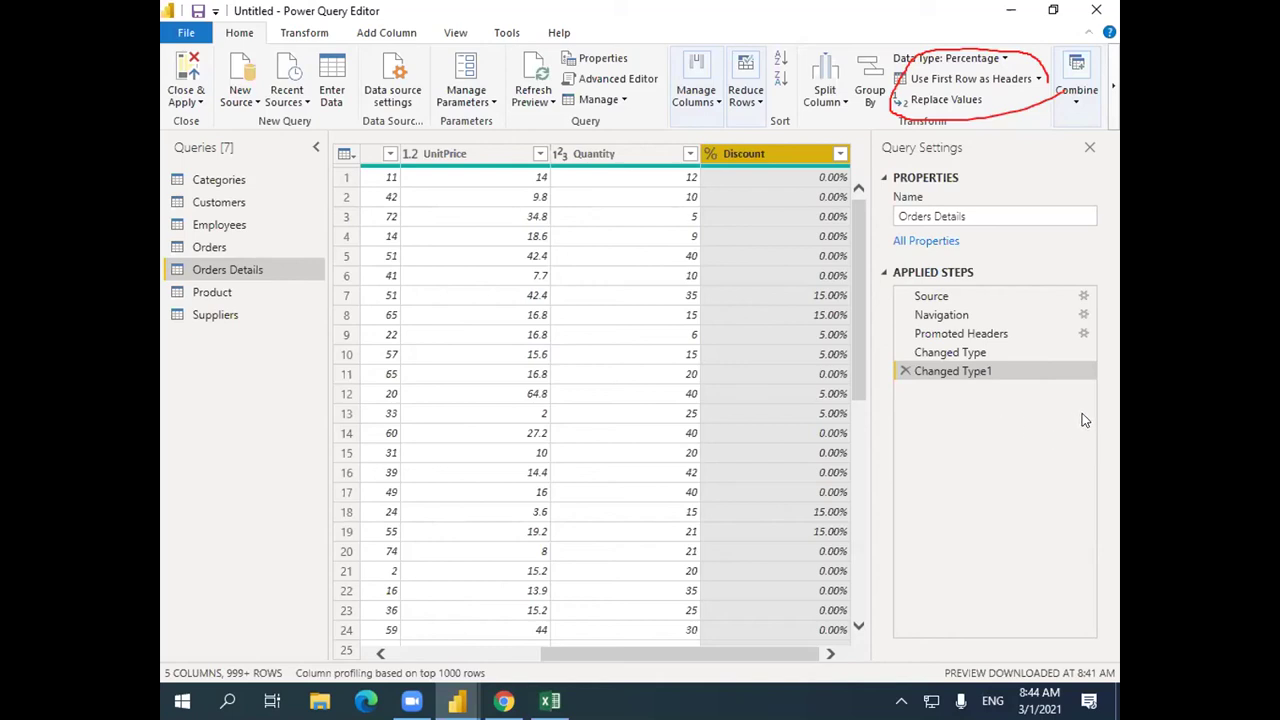
# Rename the last applied step of the Orders Details query as "Changed discount data type from decimal to percent".
pyautogui.rightClick(978, 372)
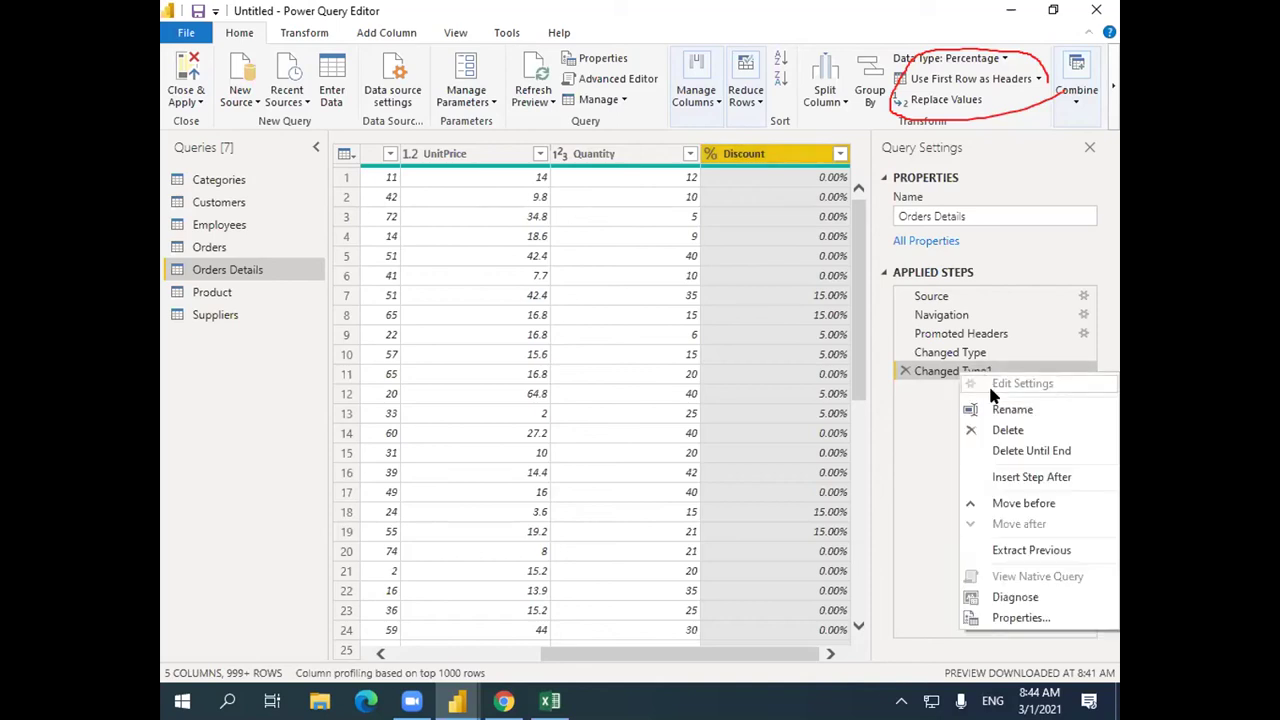
pyautogui.click(1013, 410)
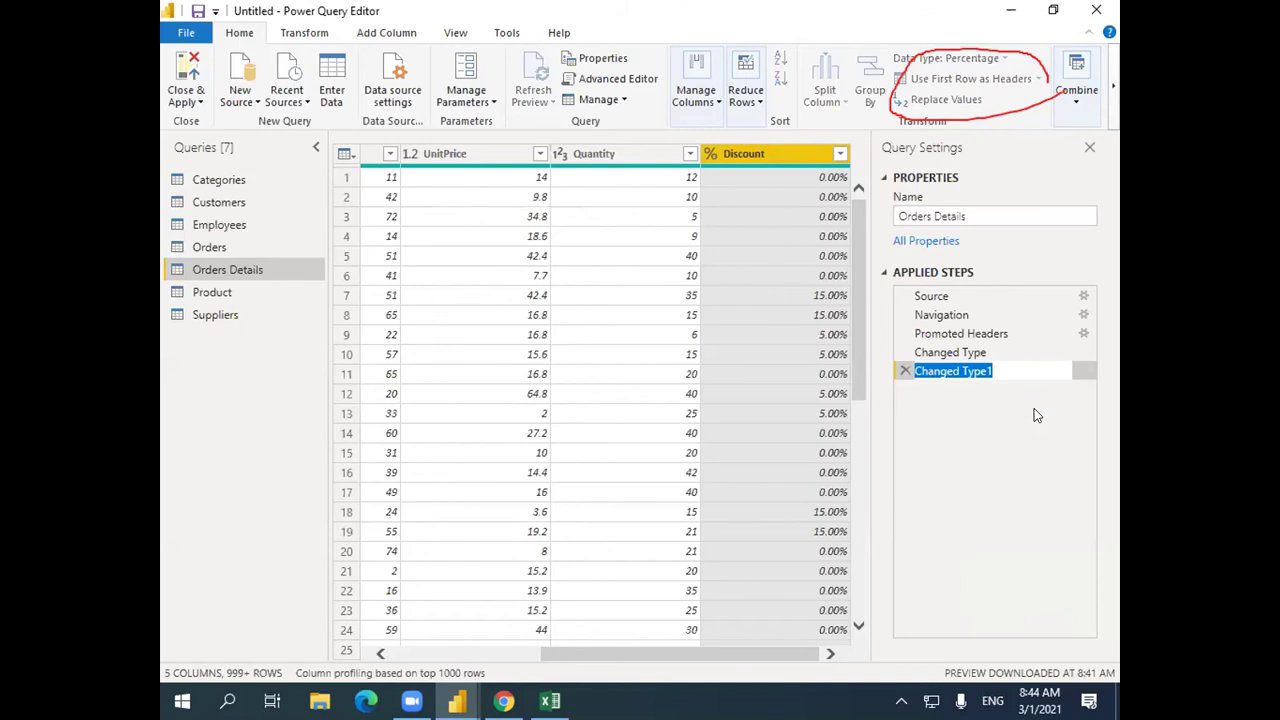
pyautogui.press('End')
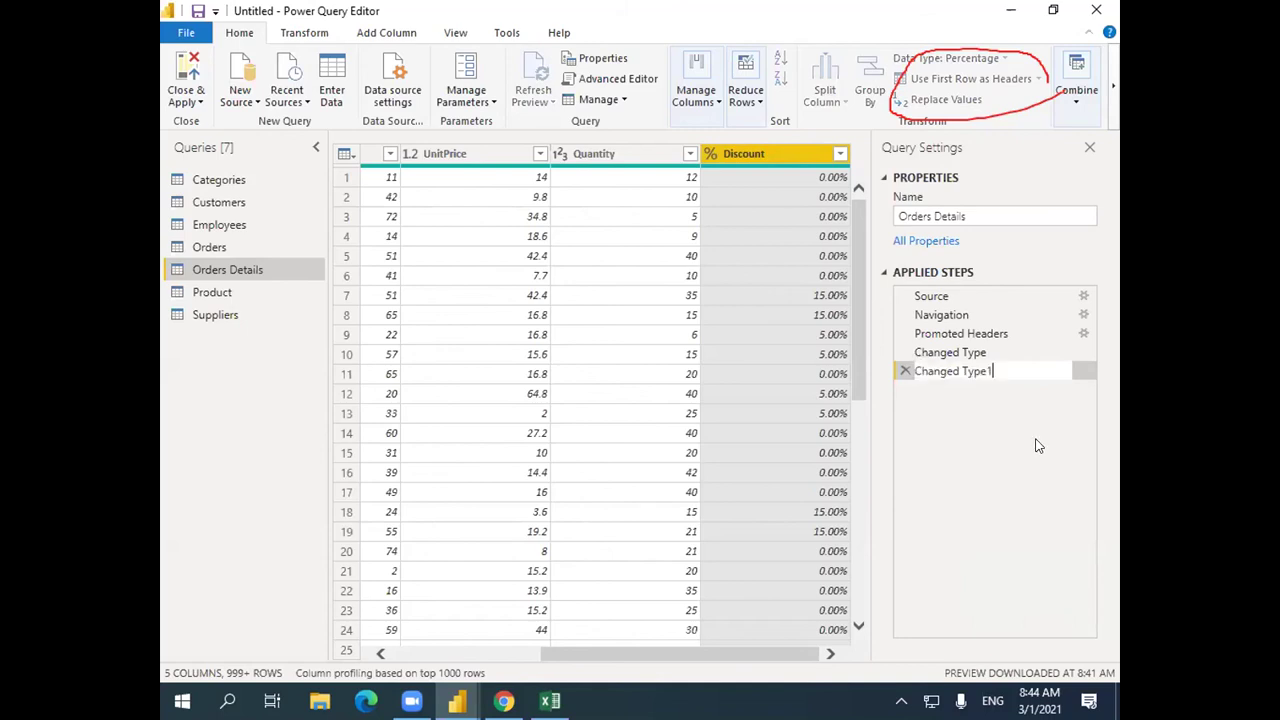
pyautogui.press('BackSpace')
pyautogui.press('BackSpace')
pyautogui.press('BackSpace')
pyautogui.press('BackSpace')
pyautogui.press('BackSpace')
pyautogui.write('discount')
pyautogui.write(' data ty')
pyautogui.write('pe from de')
pyautogui.write('cimal ')
pyautogui.write('to per')
pyautogui.write('cent')
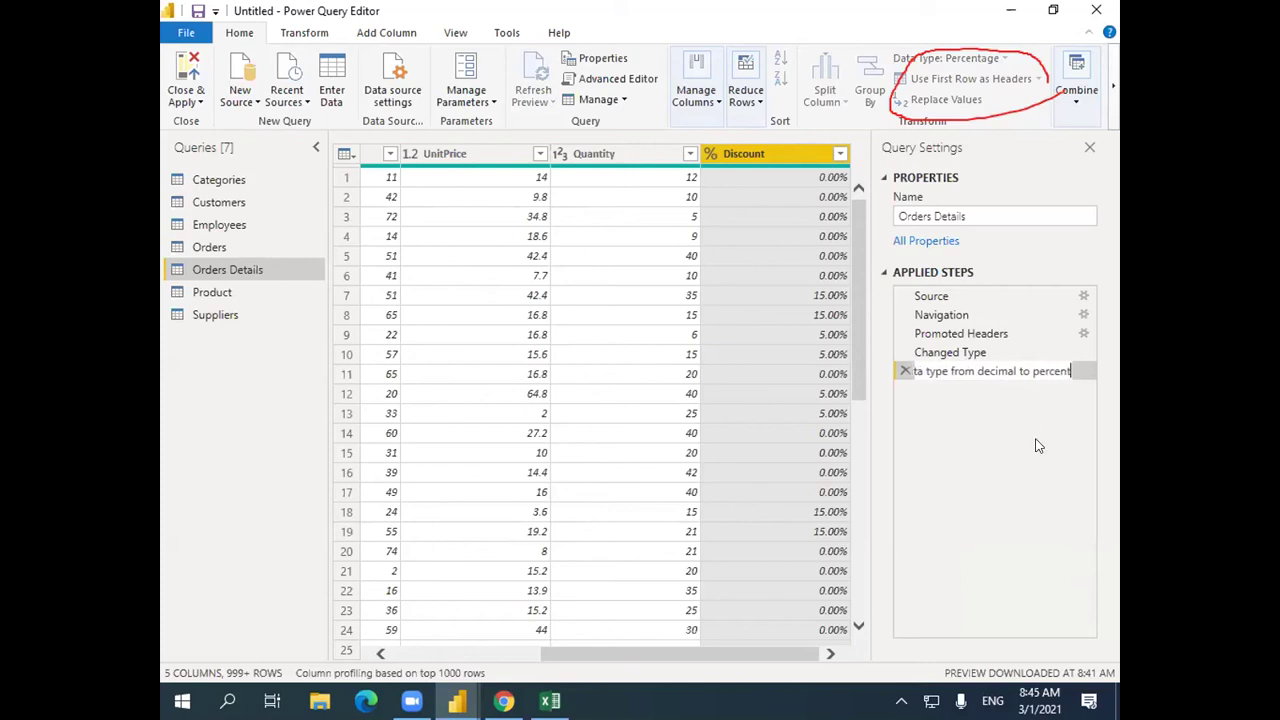
pyautogui.press('Return')
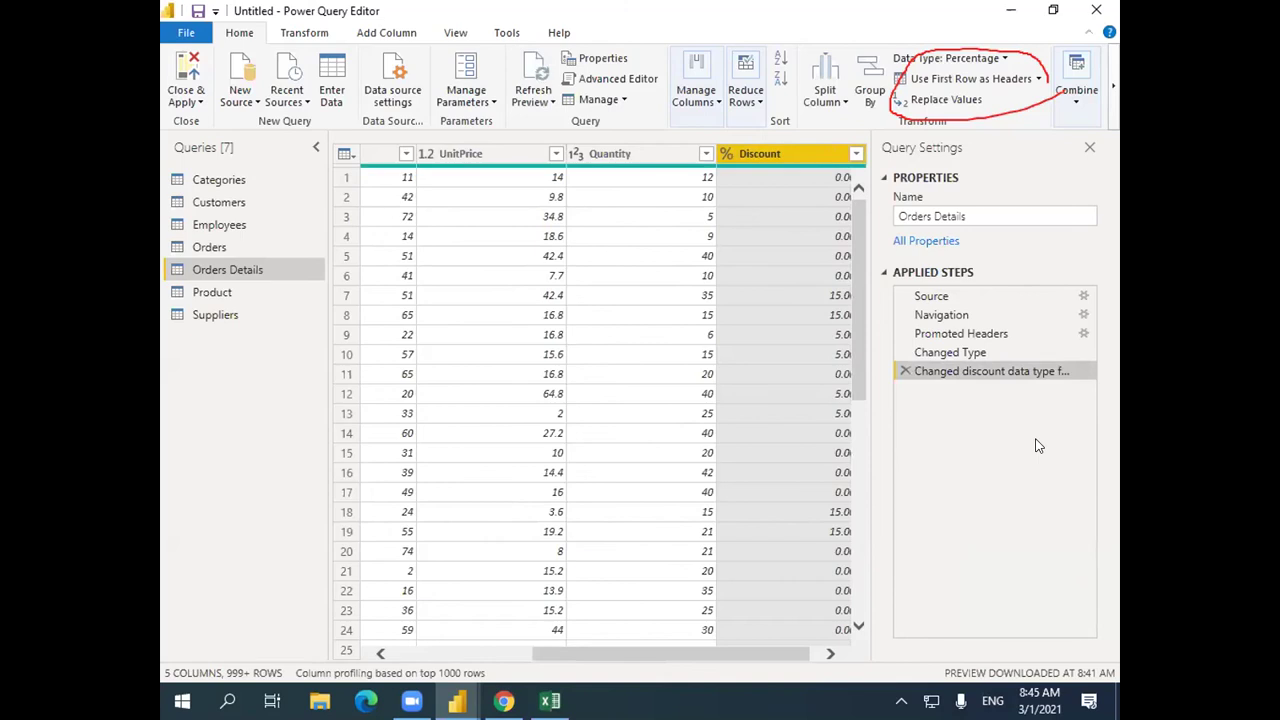
# Check the full name and description in the renamed step's properties, then close them without changes.
pyautogui.rightClick(972, 372)
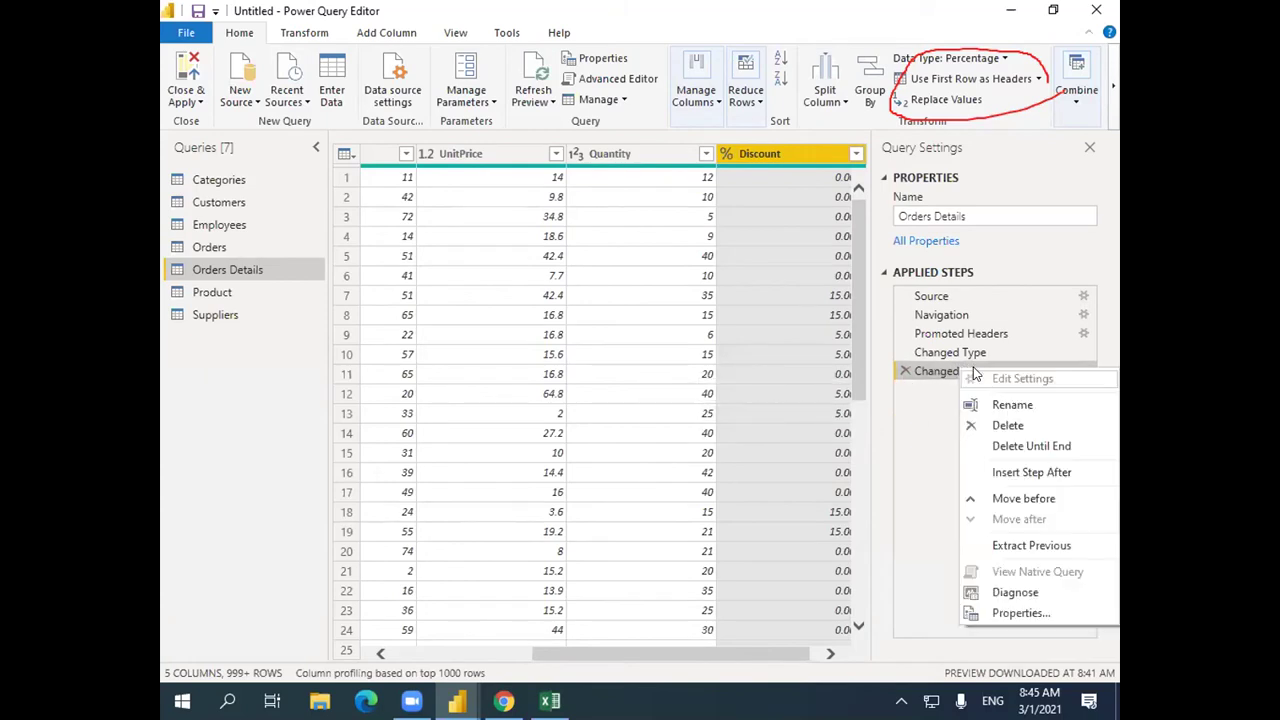
pyautogui.click(1020, 612)
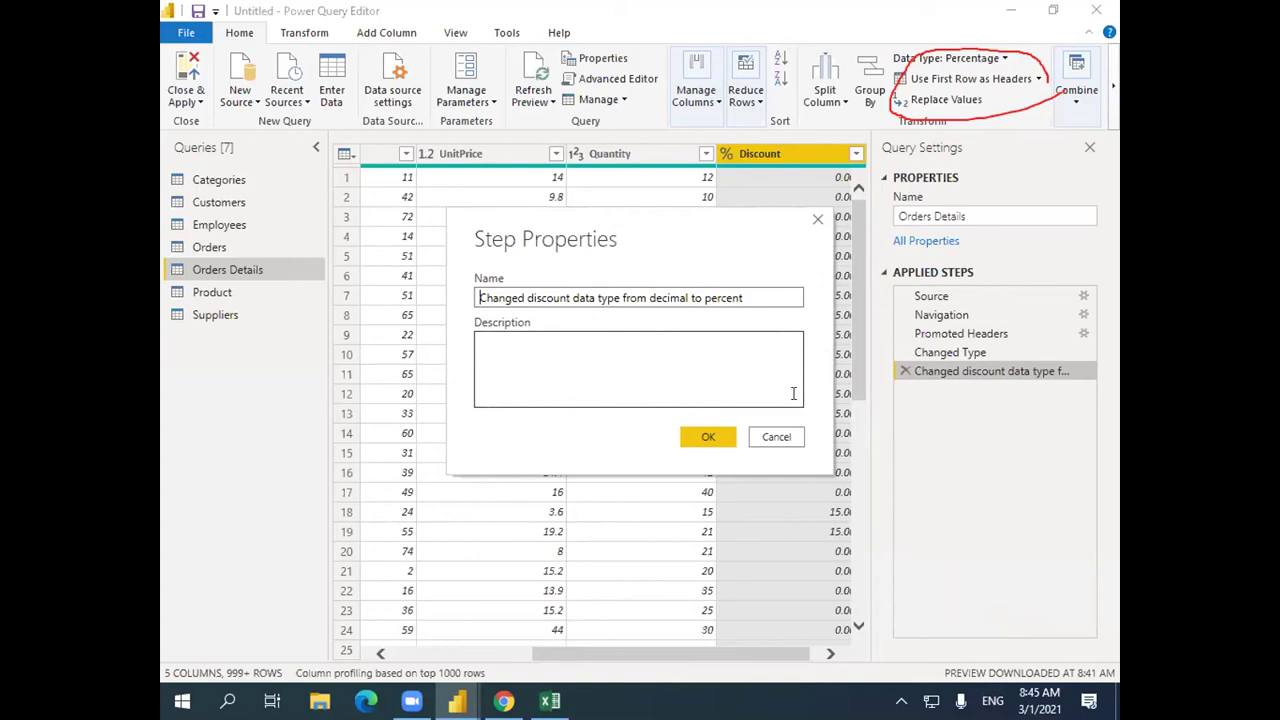
pyautogui.click(725, 437)
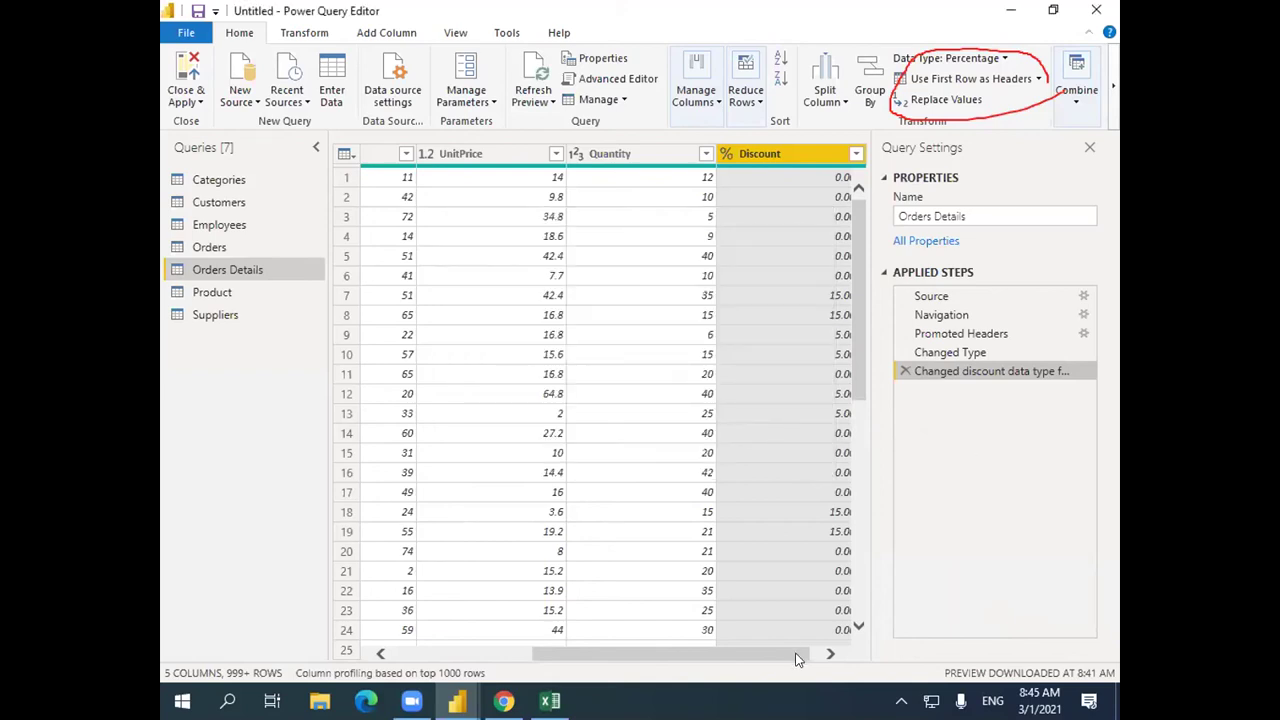
# Open the Product query, refresh its preview and examine its first two rows.
pyautogui.click(258, 291)
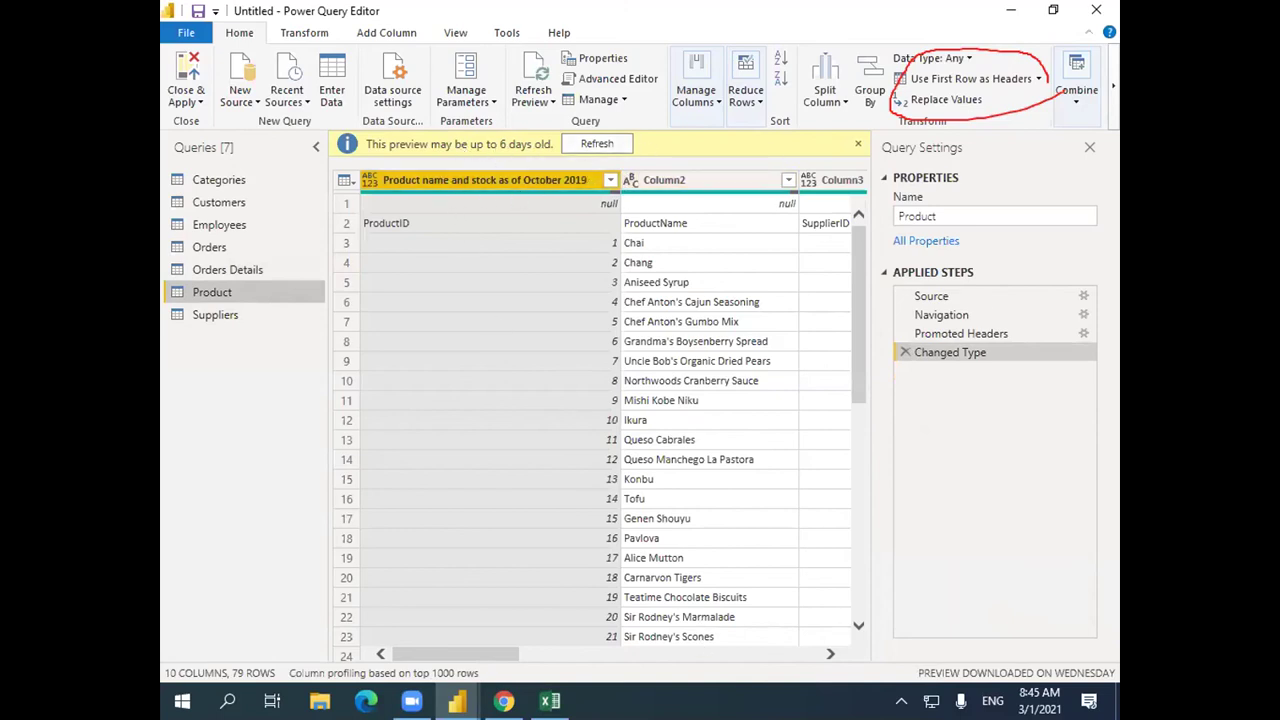
pyautogui.click(588, 146)
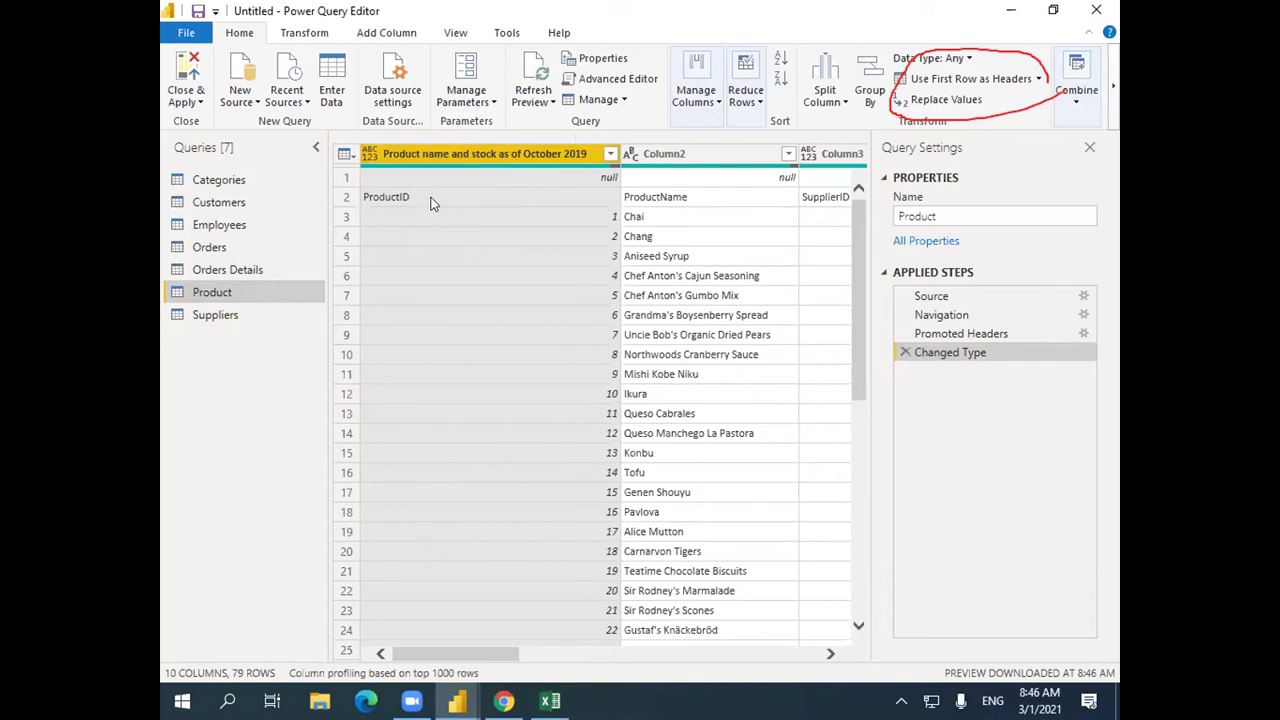
pyautogui.click(349, 197)
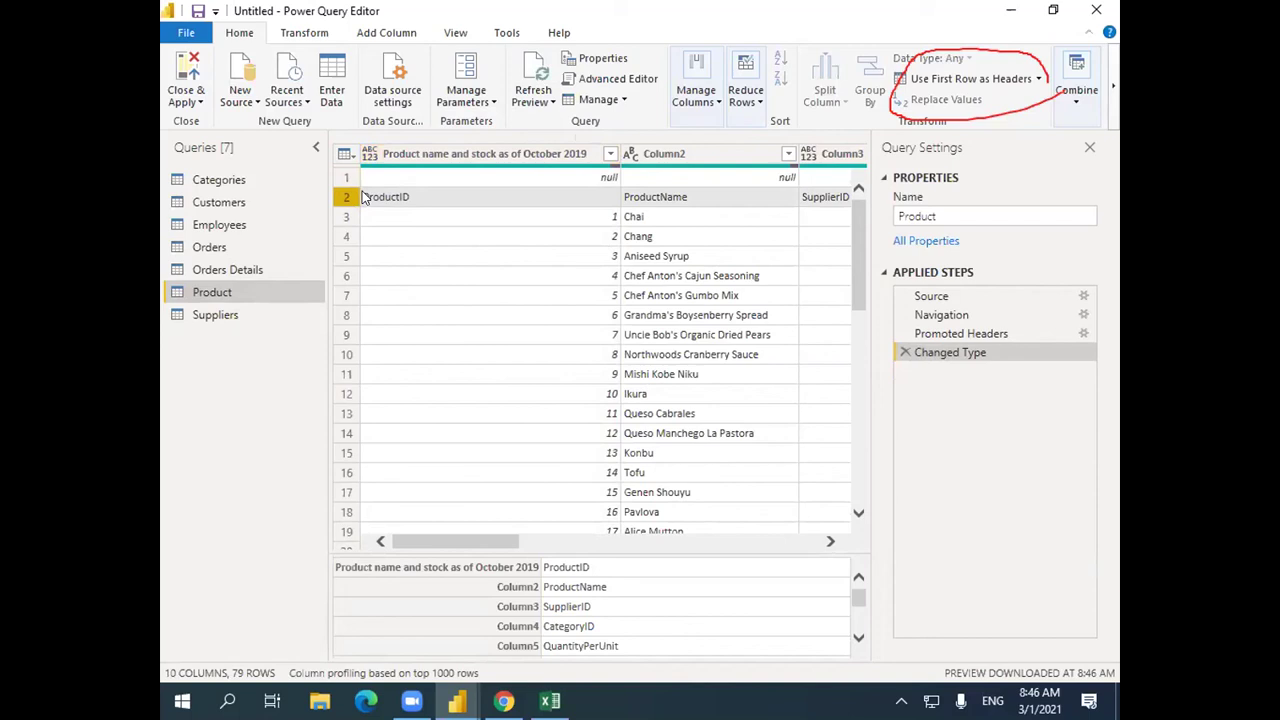
pyautogui.click(371, 172)
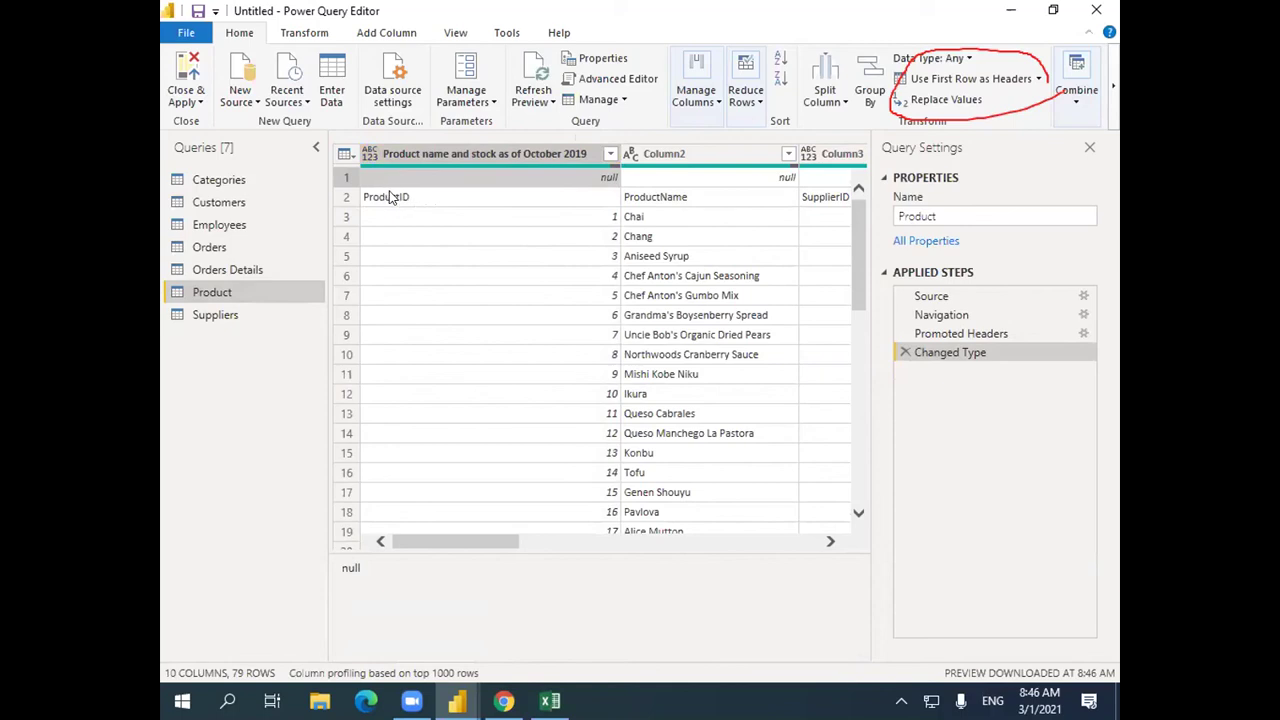
# Promote the first row of the Product table to headers twice in a row.
pyautogui.click(949, 86)
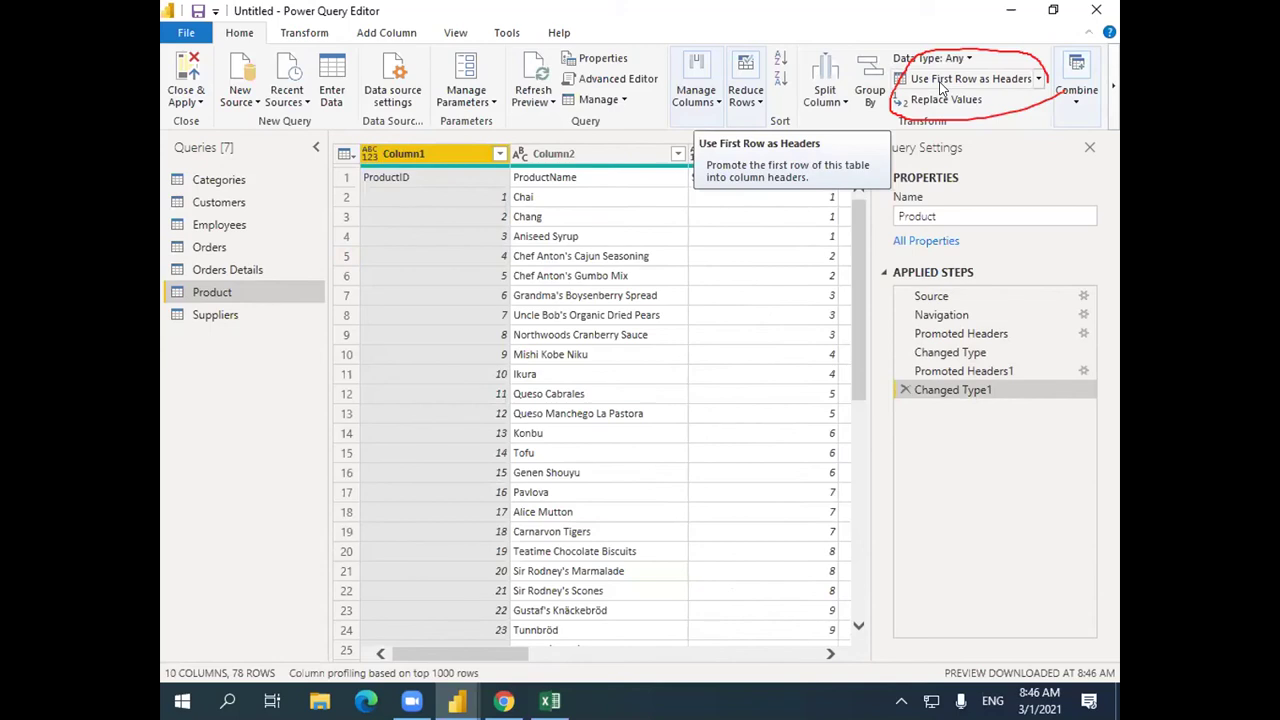
pyautogui.click(348, 178)
pyautogui.click(944, 82)
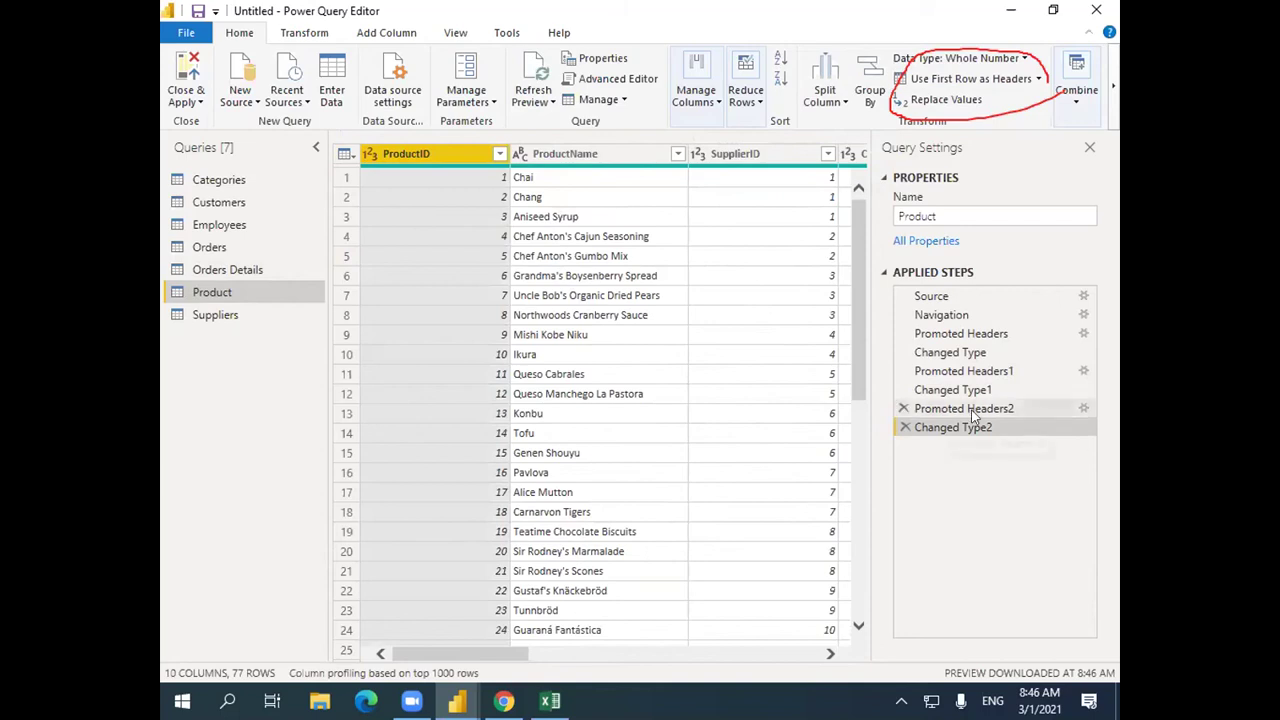
# Delete the four applied steps from Changed Type2 back to Promoted Headers1 in the Product query.
pyautogui.click(903, 427)
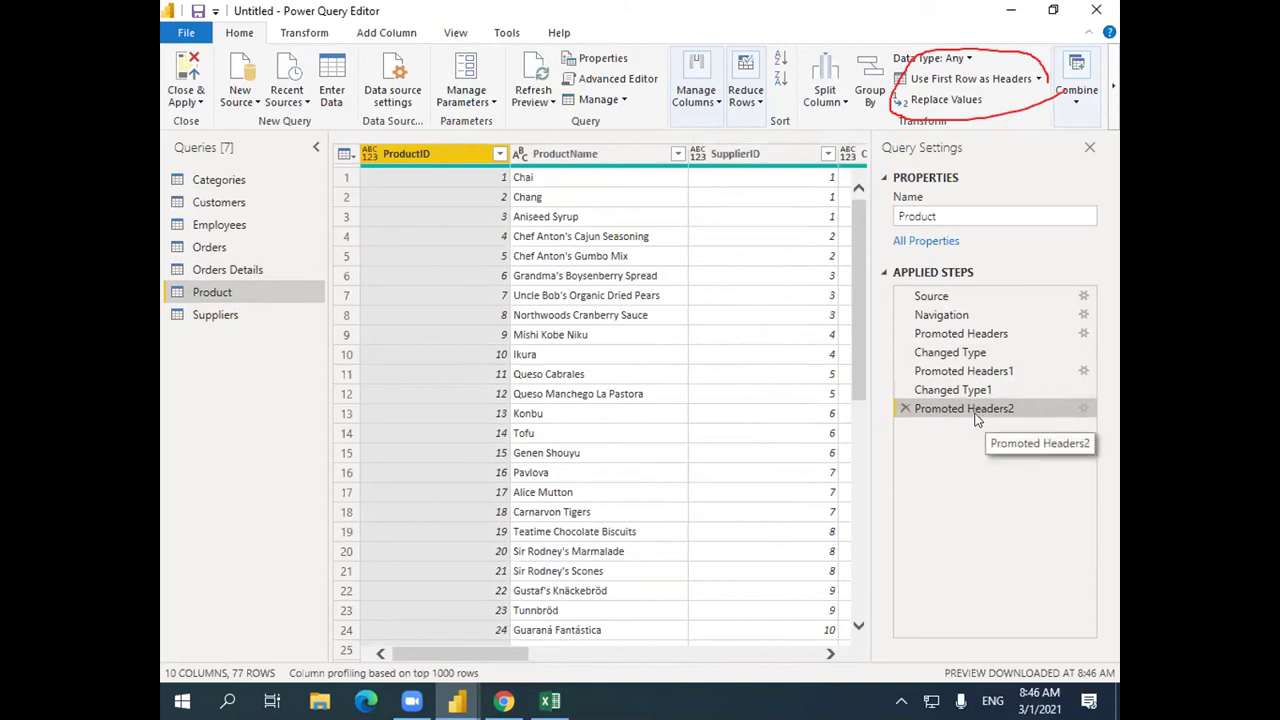
pyautogui.click(906, 408)
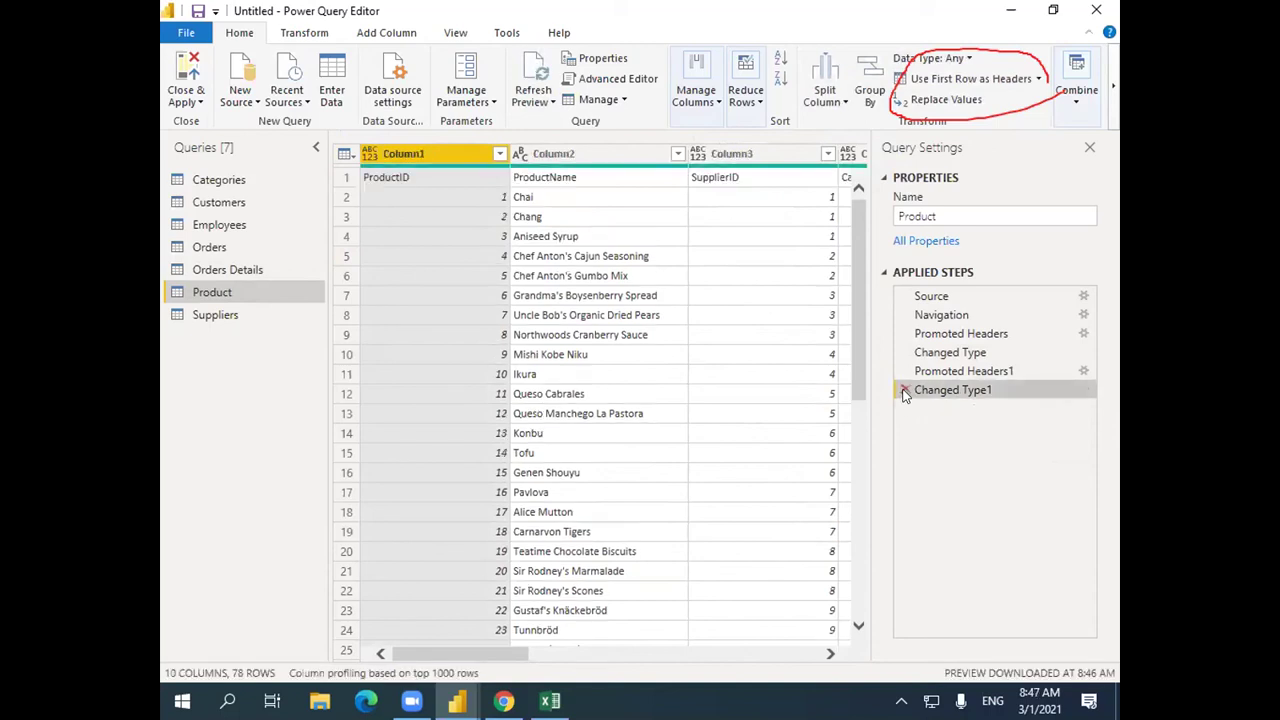
pyautogui.click(904, 392)
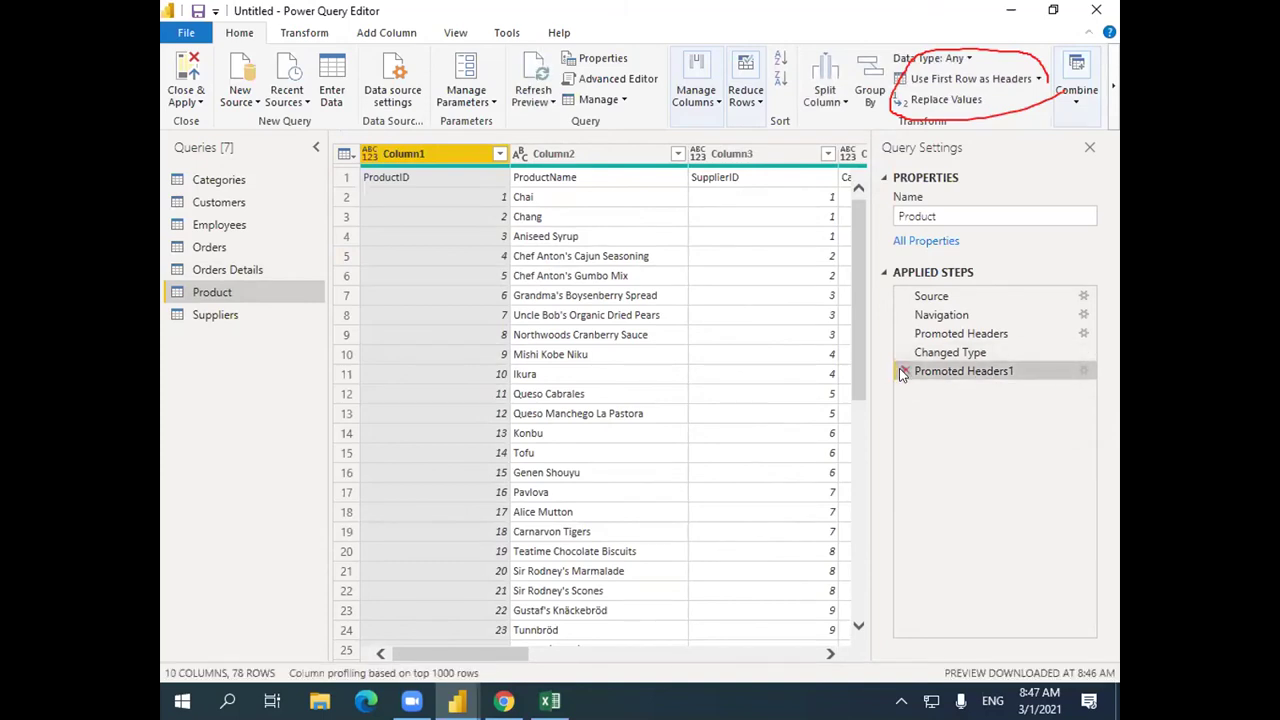
pyautogui.click(904, 372)
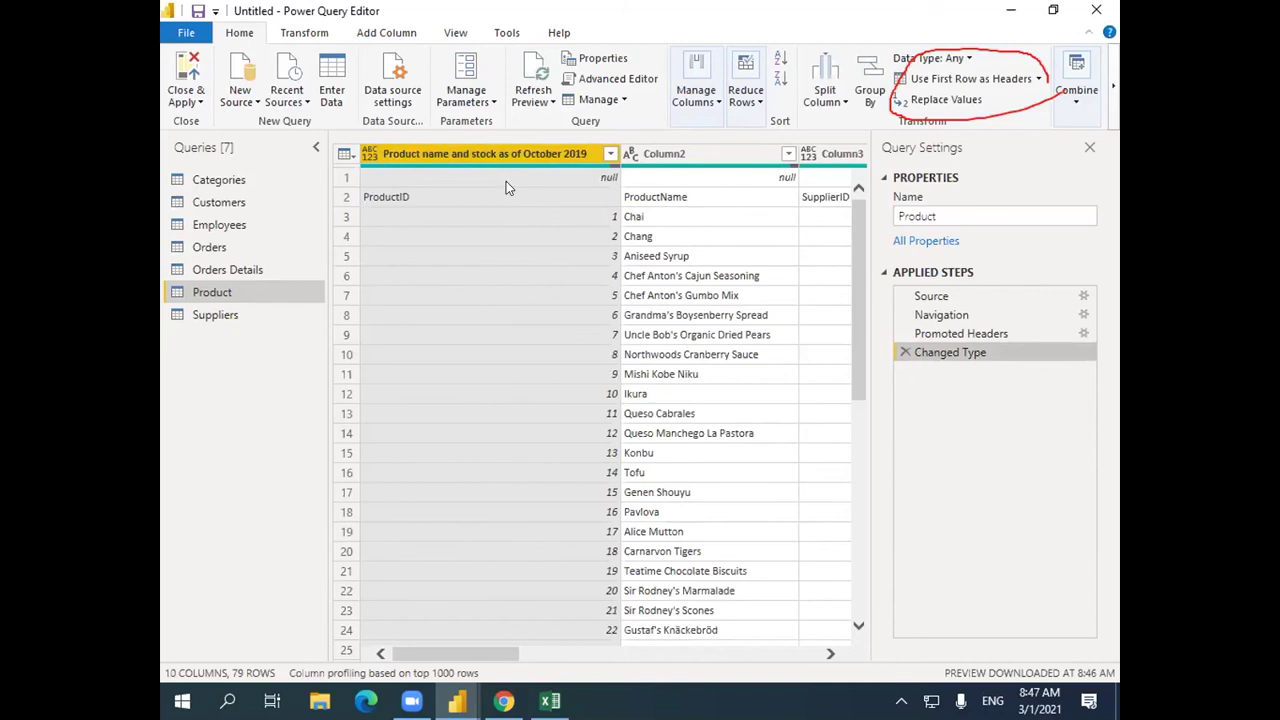
# Remove the top 1 row, the one filled with nulls, from the Product table.
pyautogui.click(348, 180)
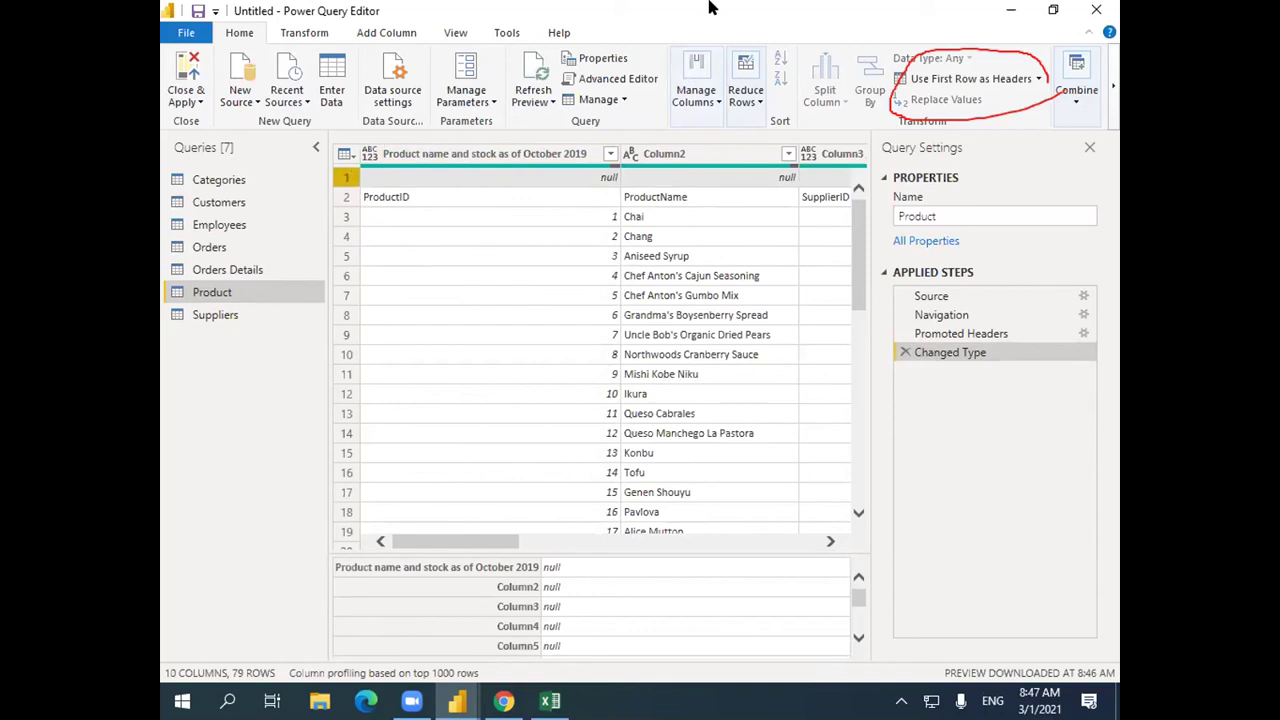
pyautogui.click(757, 106)
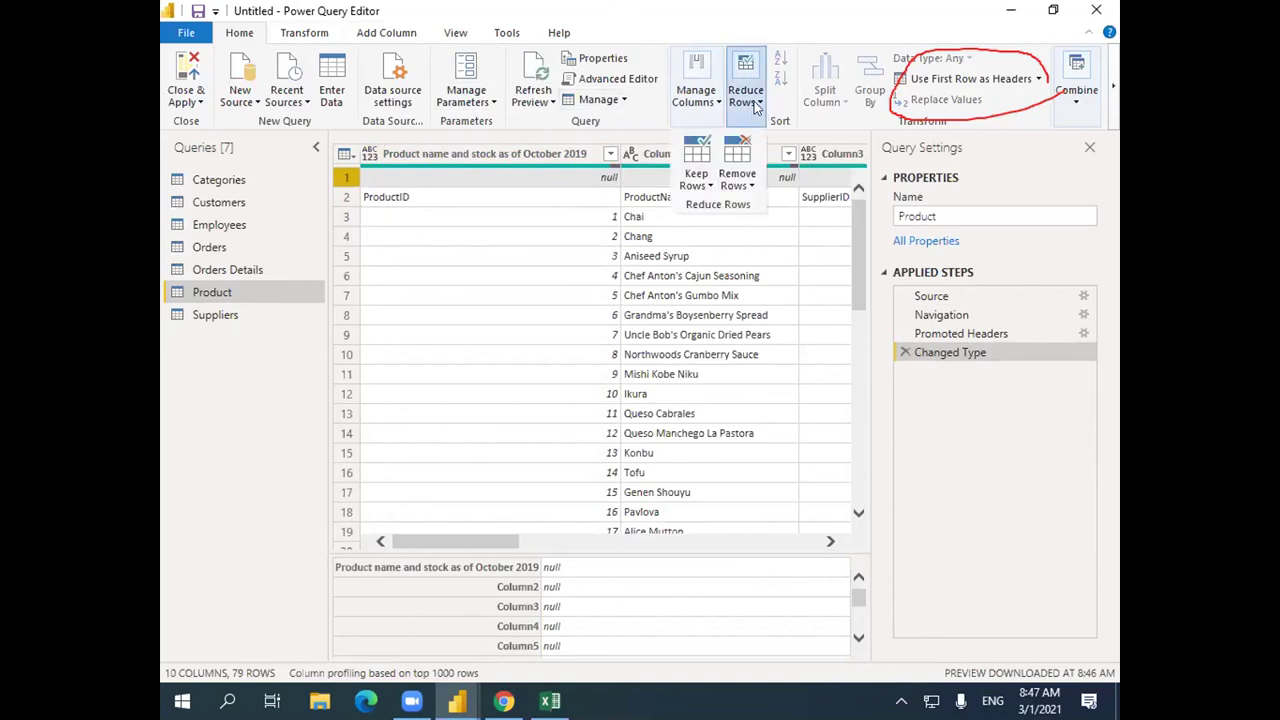
pyautogui.click(730, 158)
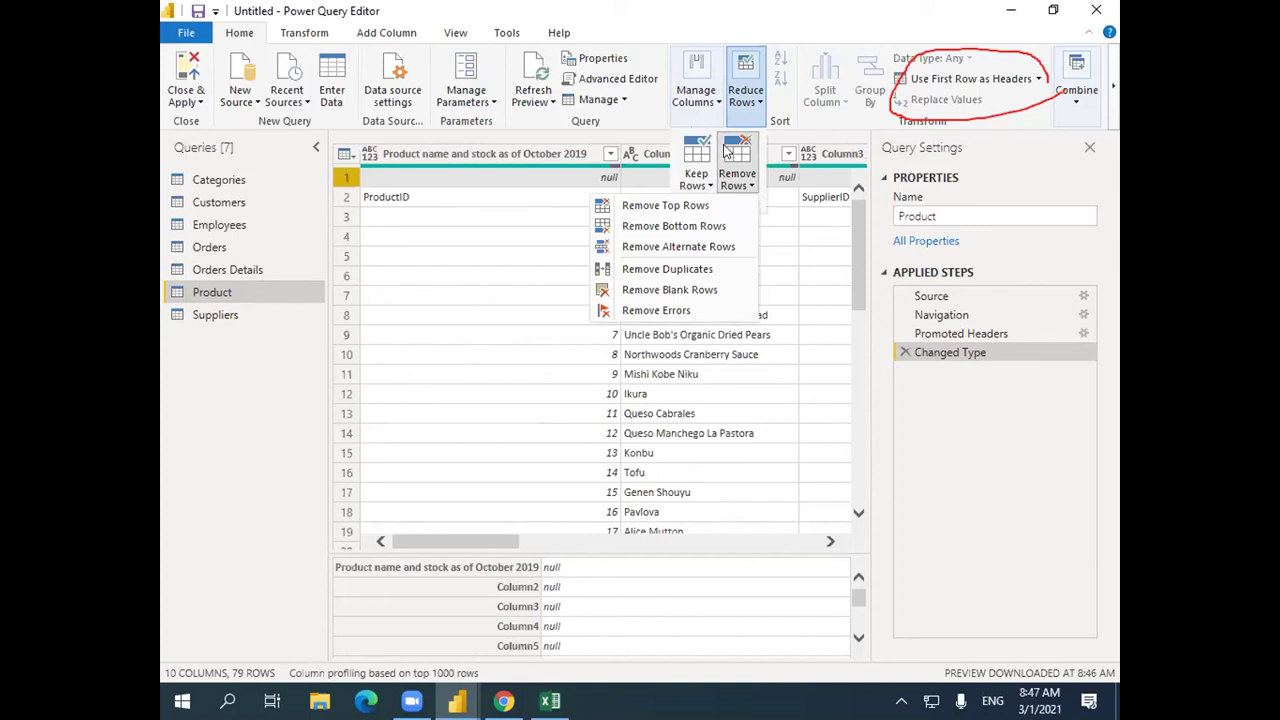
pyautogui.click(724, 206)
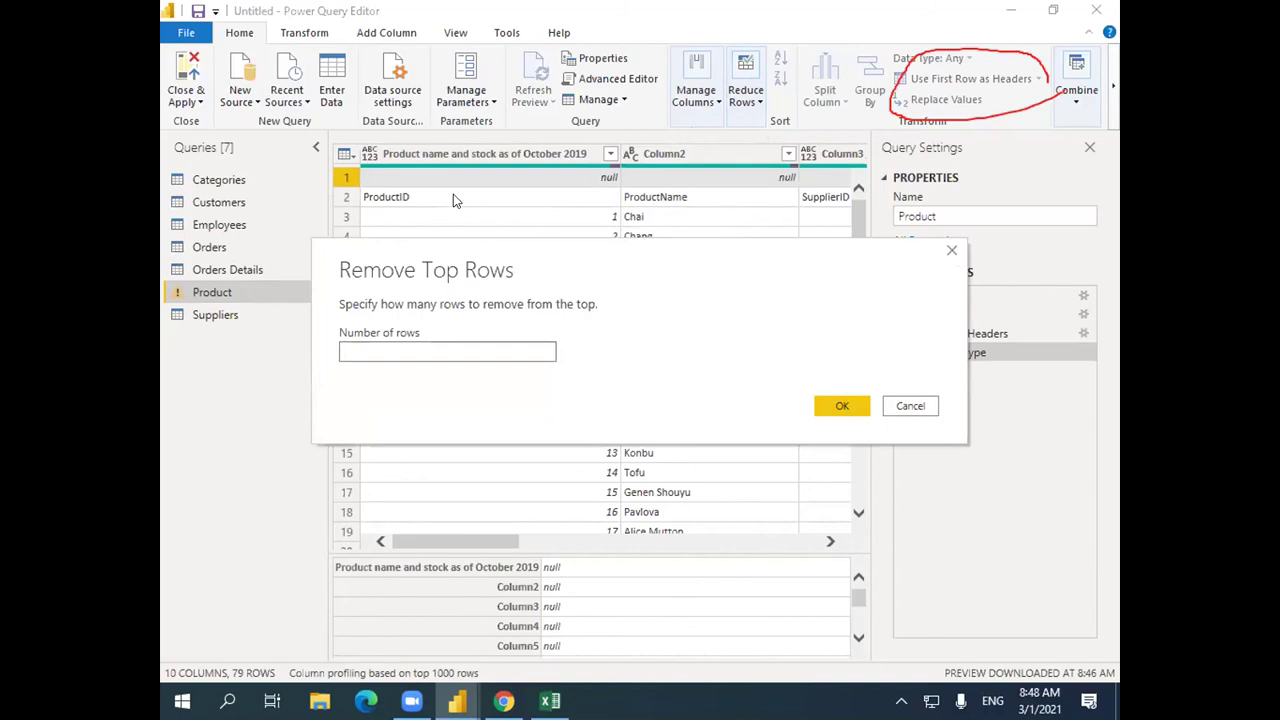
pyautogui.write('1')
pyautogui.click(843, 400)
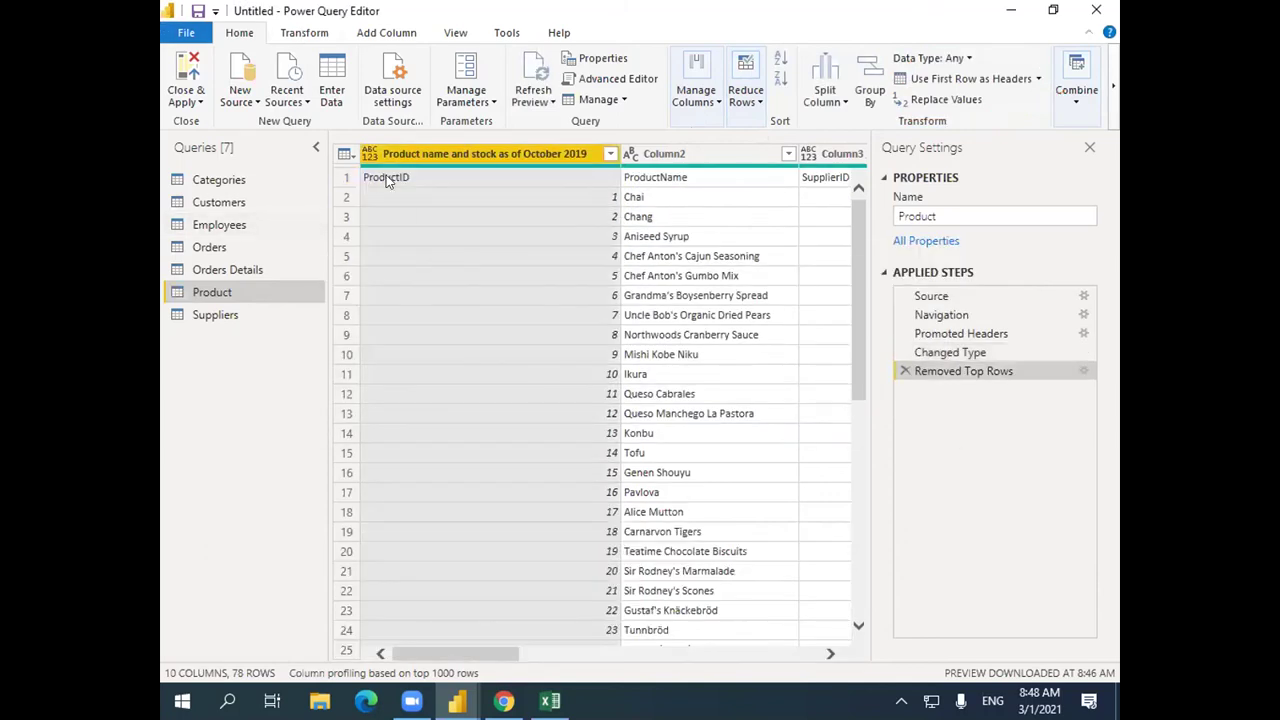
# Use the Product table's first row as headers and look over its columns through to Discontinued.
pyautogui.click(344, 179)
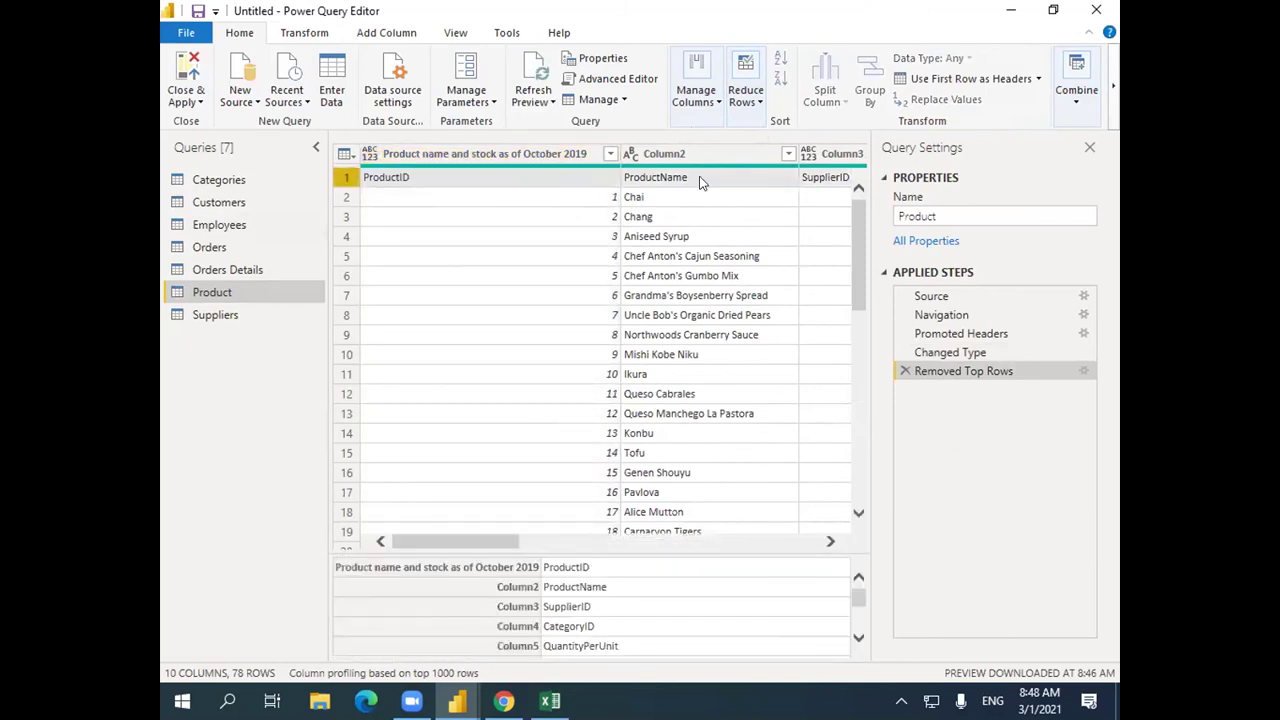
pyautogui.click(960, 82)
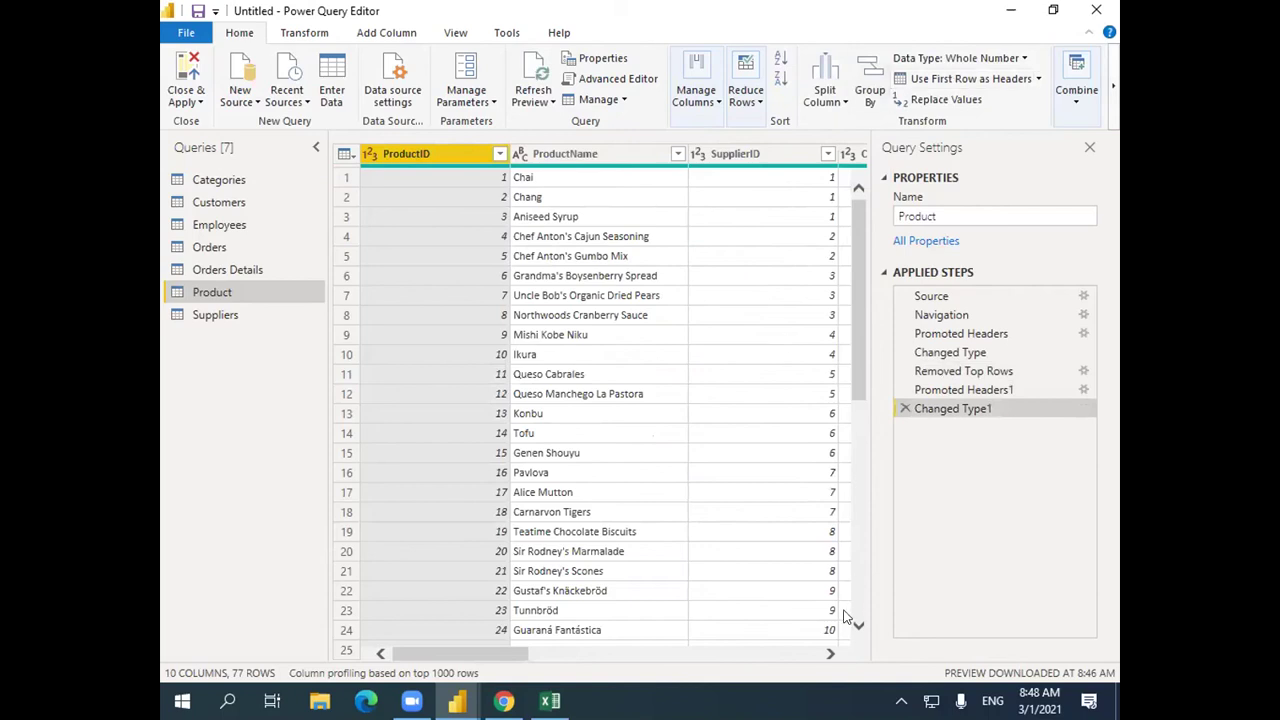
pyautogui.moveTo(519, 655); pyautogui.dragTo(940, 677)
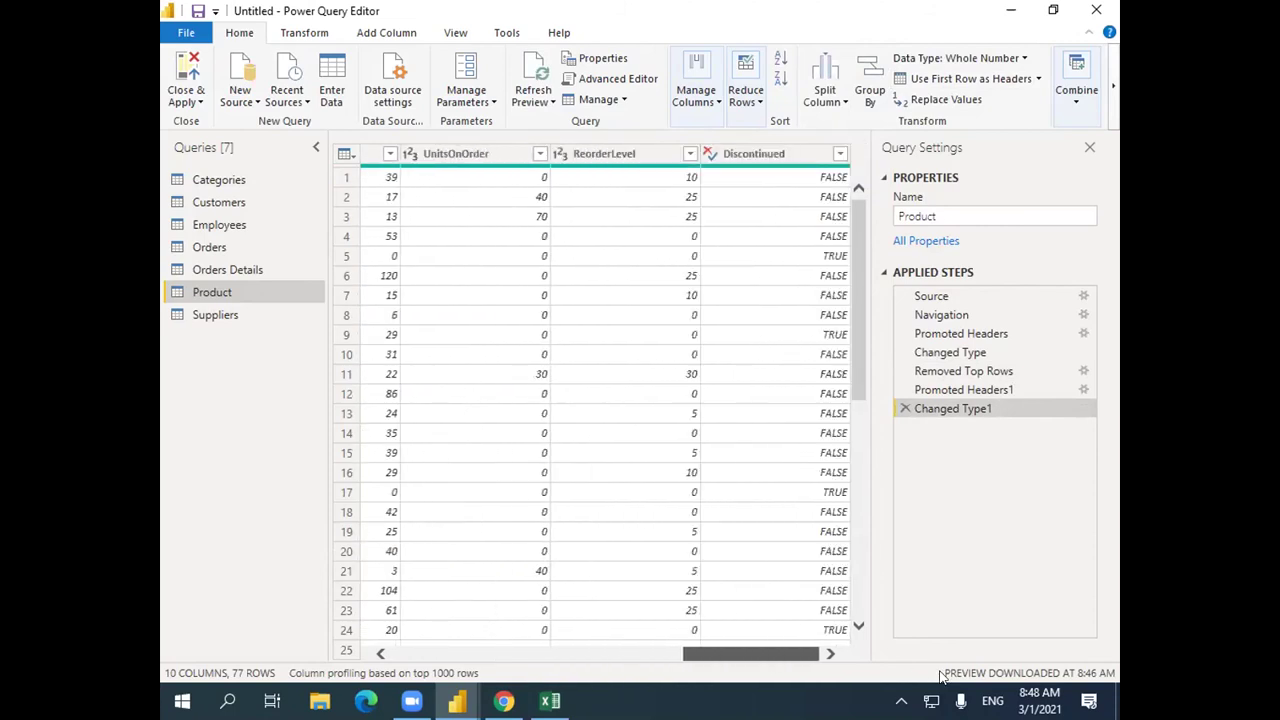
pyautogui.click(483, 658)
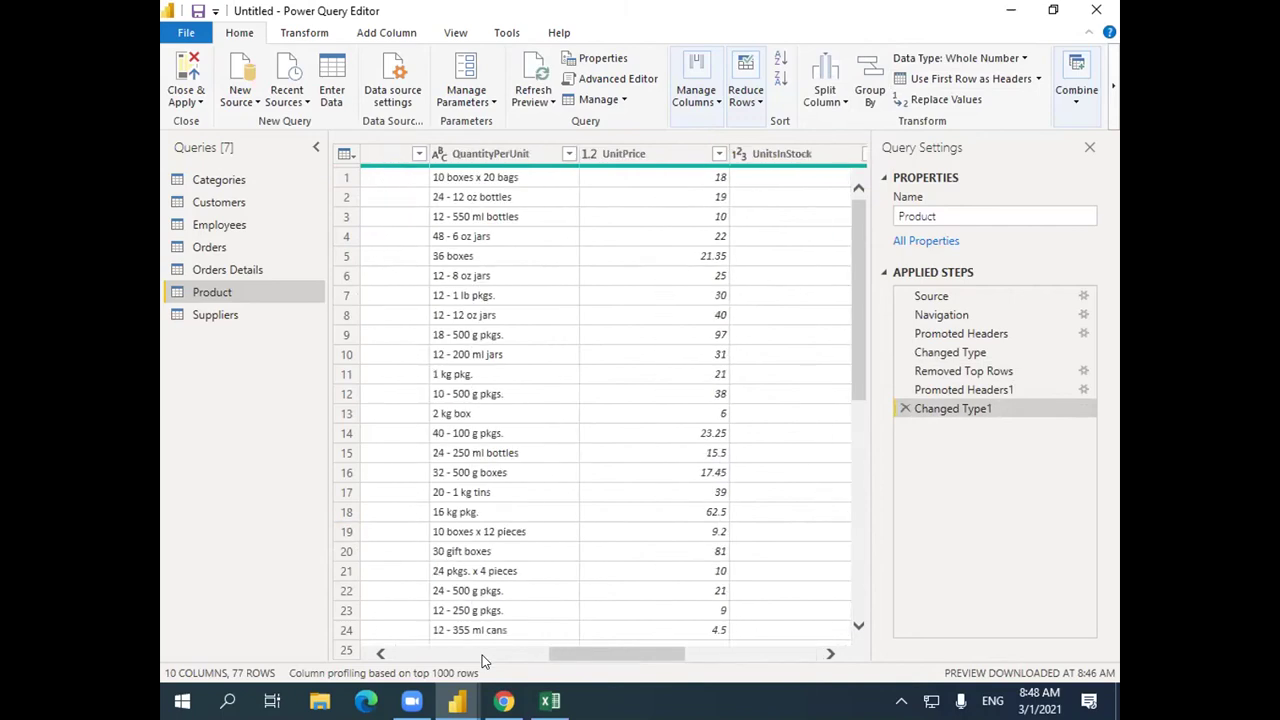
pyautogui.click(483, 658)
# Review the Suppliers, Employees, Orders and Orders Details queries, looking through to the Discount column of Orders Details.
pyautogui.click(200, 316)
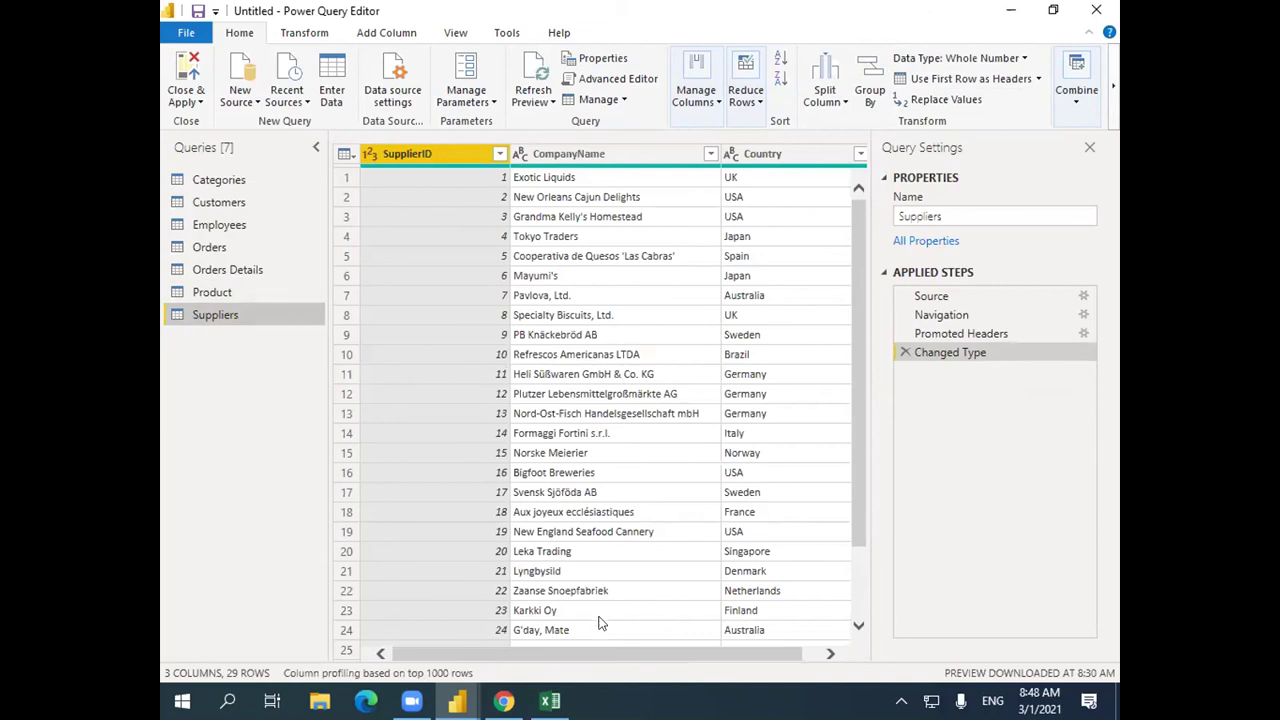
pyautogui.moveTo(778, 650); pyautogui.dragTo(820, 650)
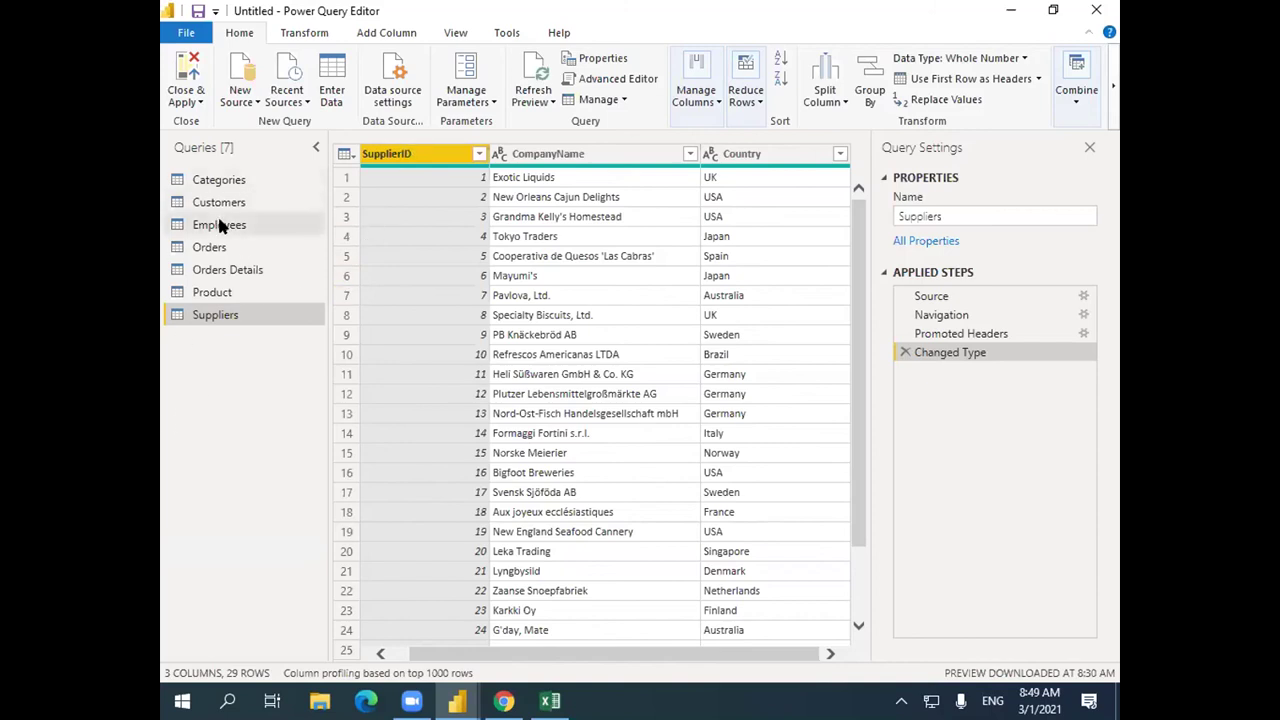
pyautogui.click(245, 225)
pyautogui.click(211, 248)
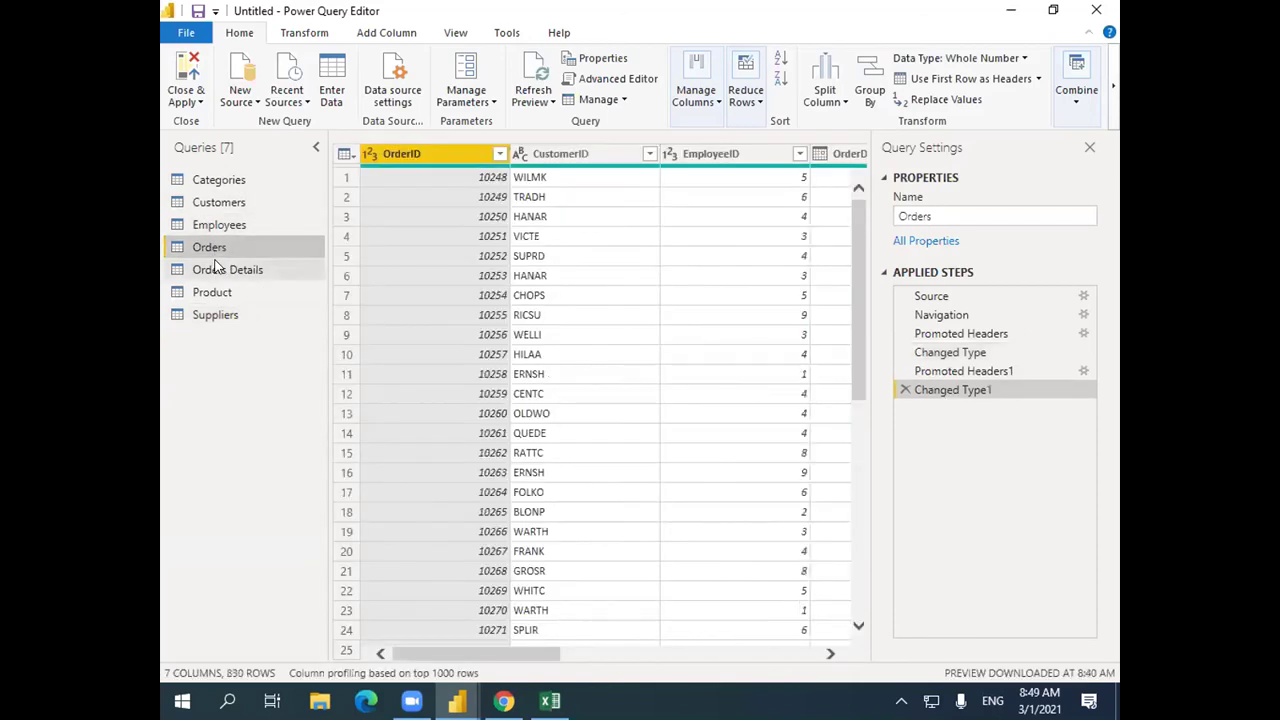
pyautogui.click(236, 270)
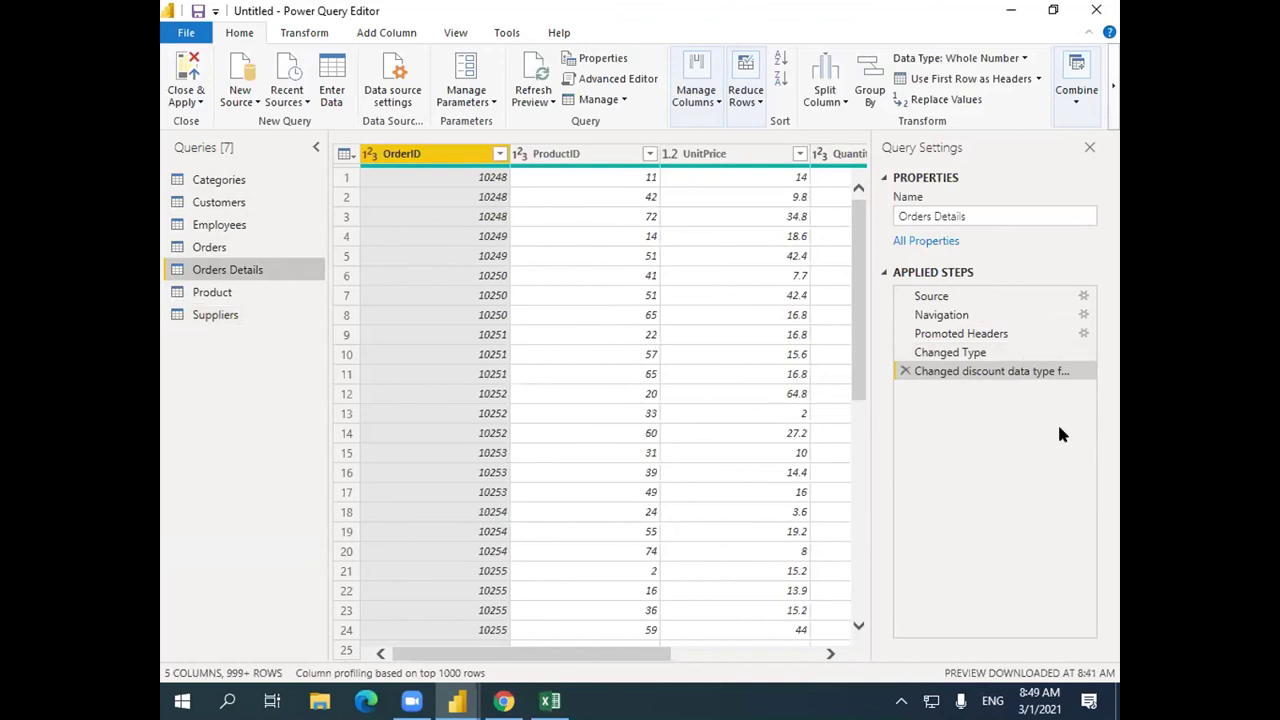
pyautogui.click(826, 655)
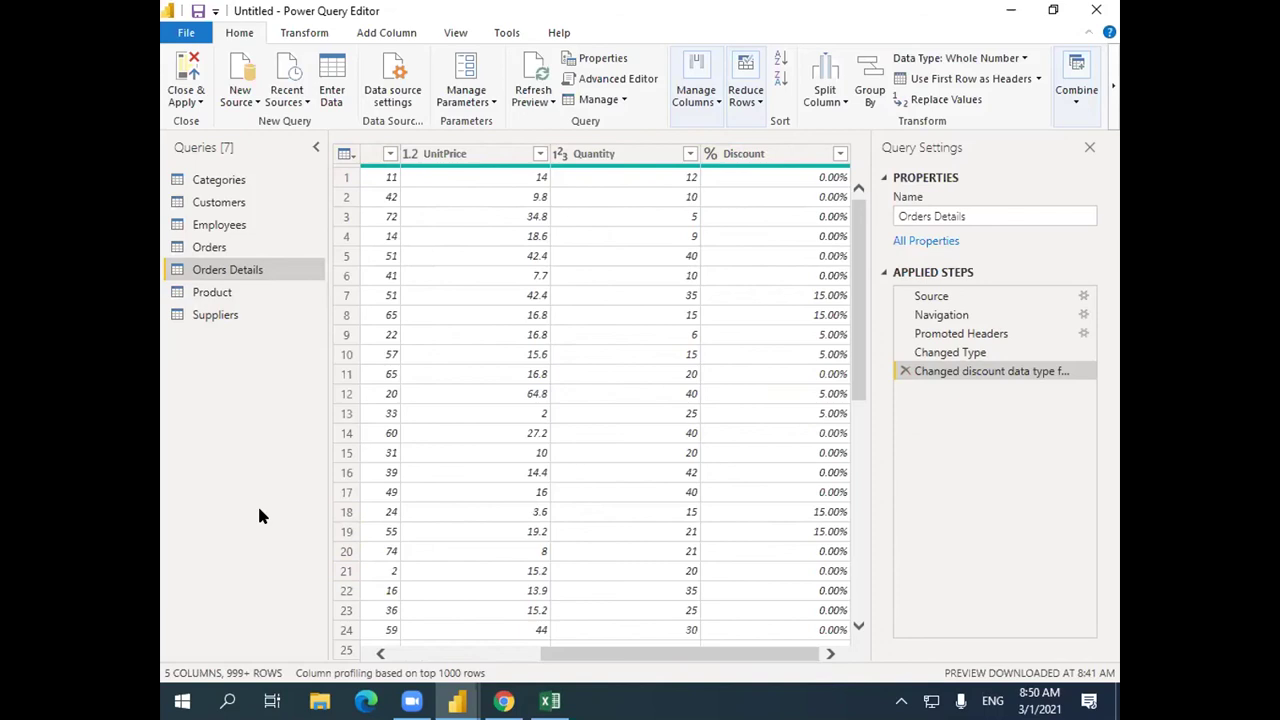
# Switch to the ABC sales workbook in Excel and format the Orders Details Discount column as Number with 3 decimal places.
pyautogui.click(550, 701)
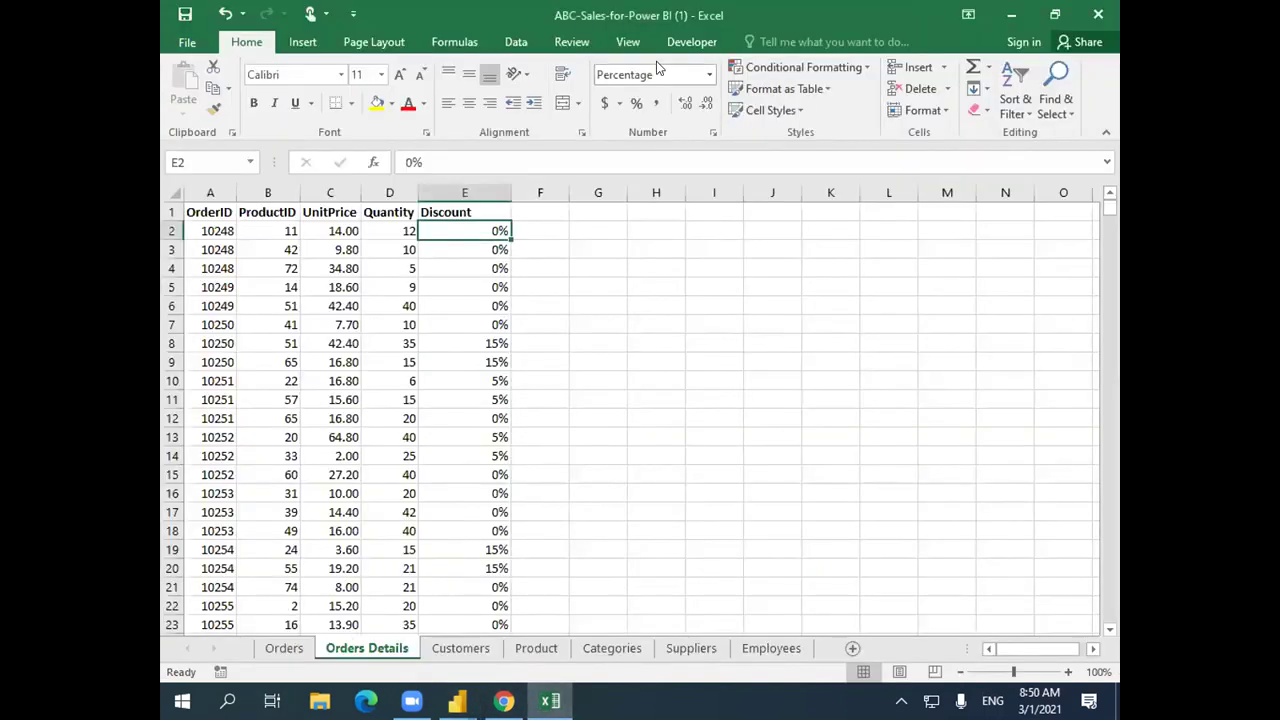
pyautogui.click(464, 192)
pyautogui.rightClick(464, 192)
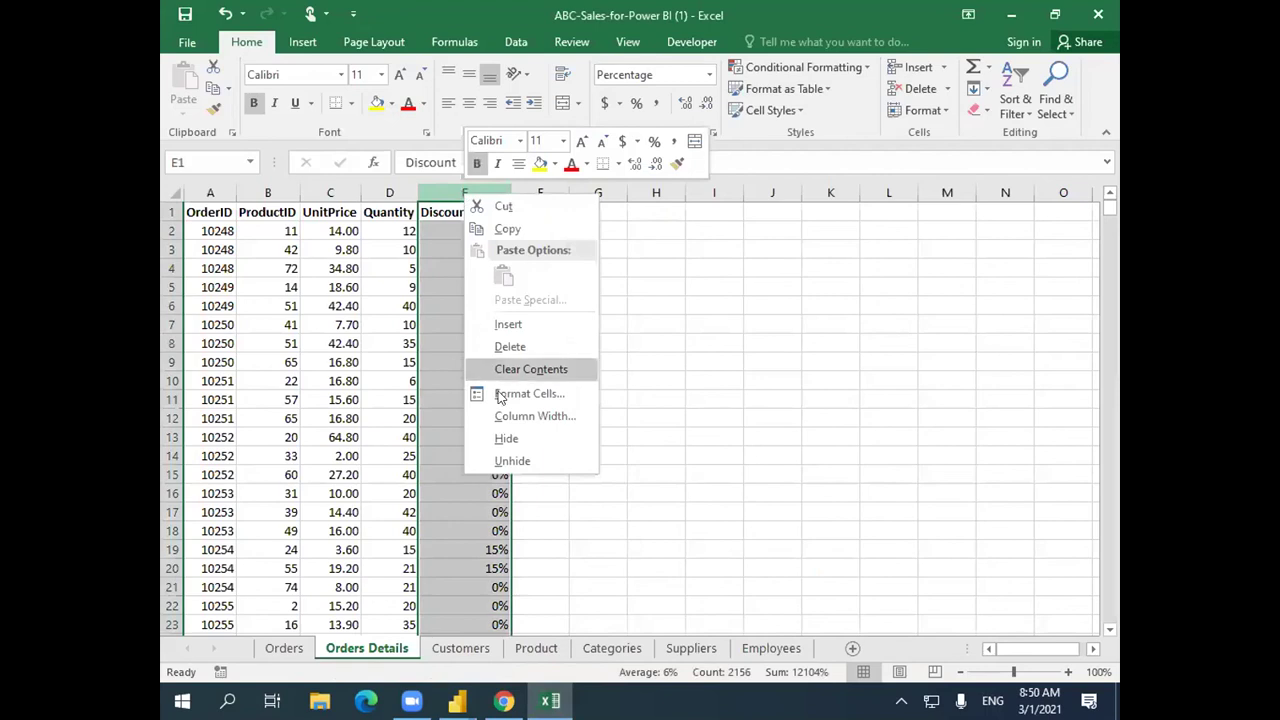
pyautogui.click(501, 396)
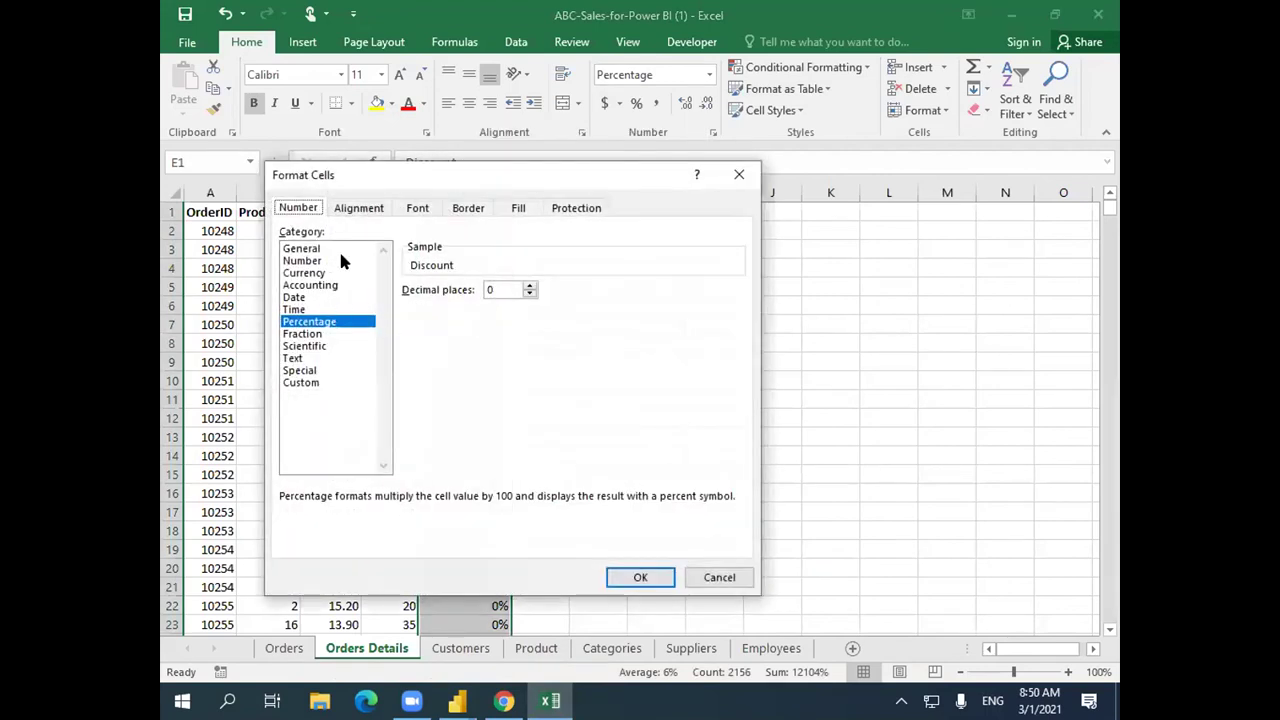
pyautogui.click(342, 261)
pyautogui.click(530, 286)
pyautogui.click(530, 286)
pyautogui.click(530, 286)
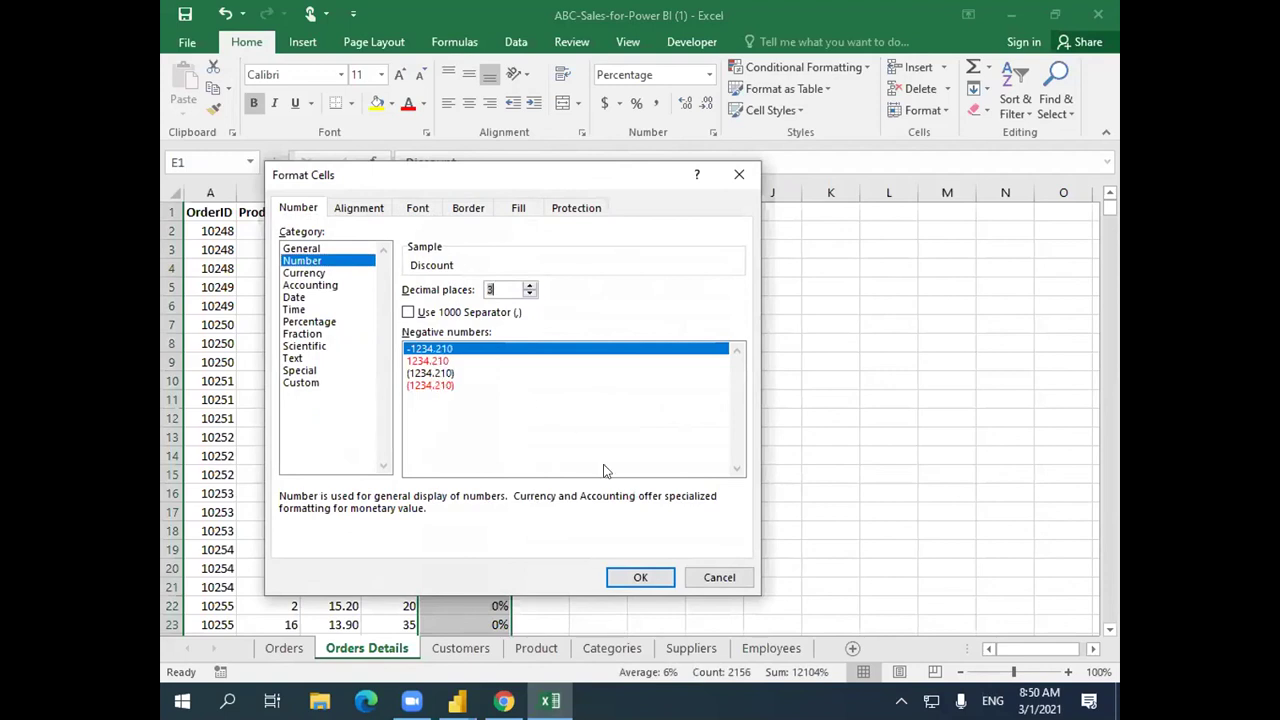
pyautogui.click(640, 577)
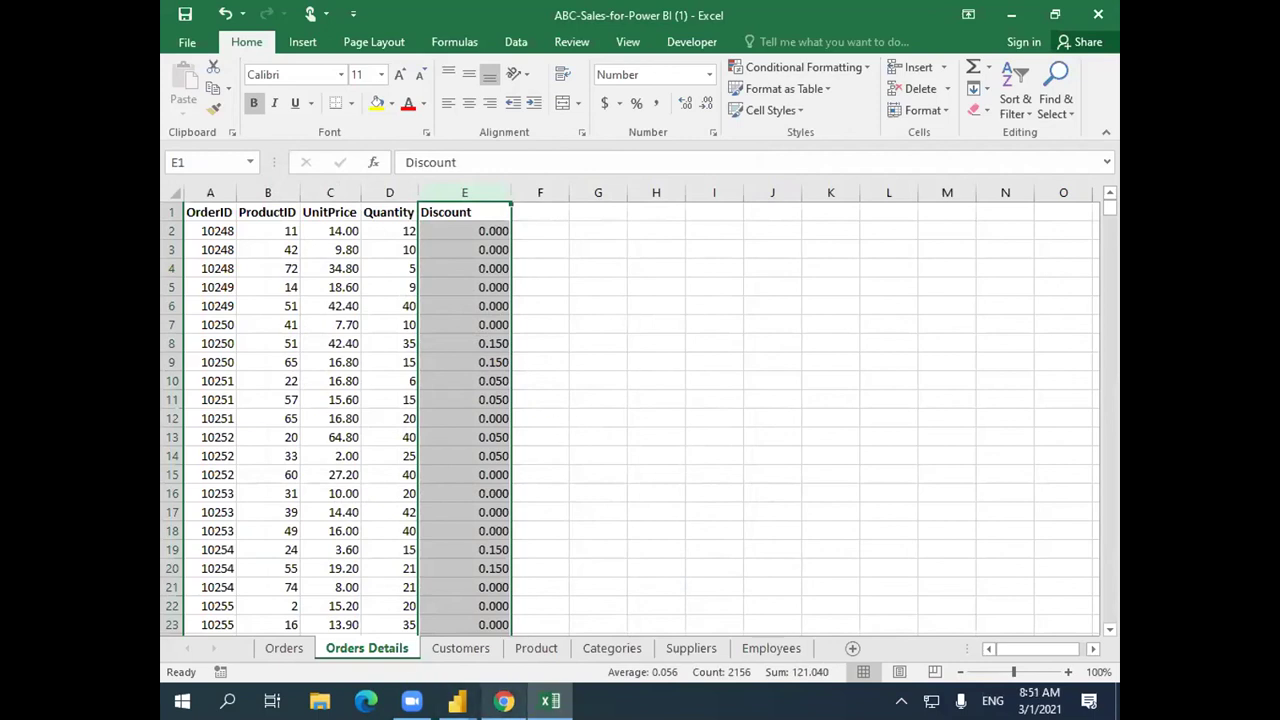
# Return to the Power Query Editor in Power BI, apply the pending query changes and close the editor.
pyautogui.moveTo(457, 701)
pyautogui.click(529, 631)
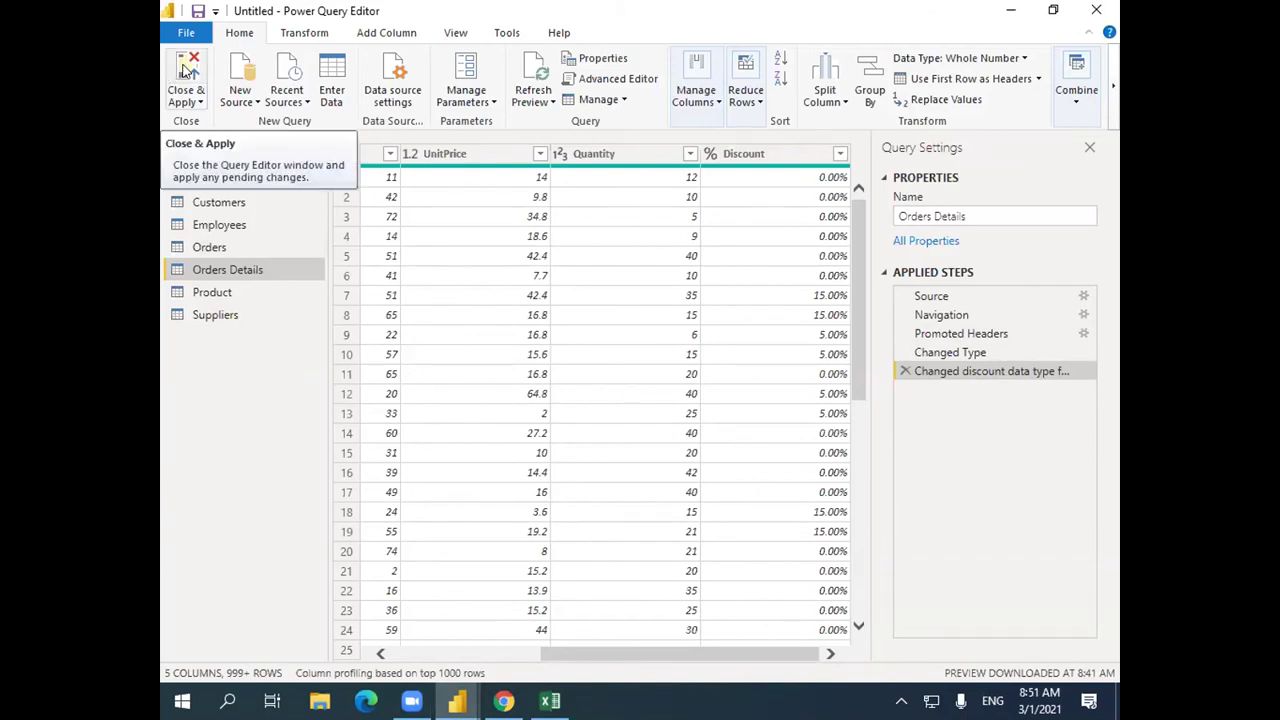
pyautogui.hotkey('alt', 'Tab')
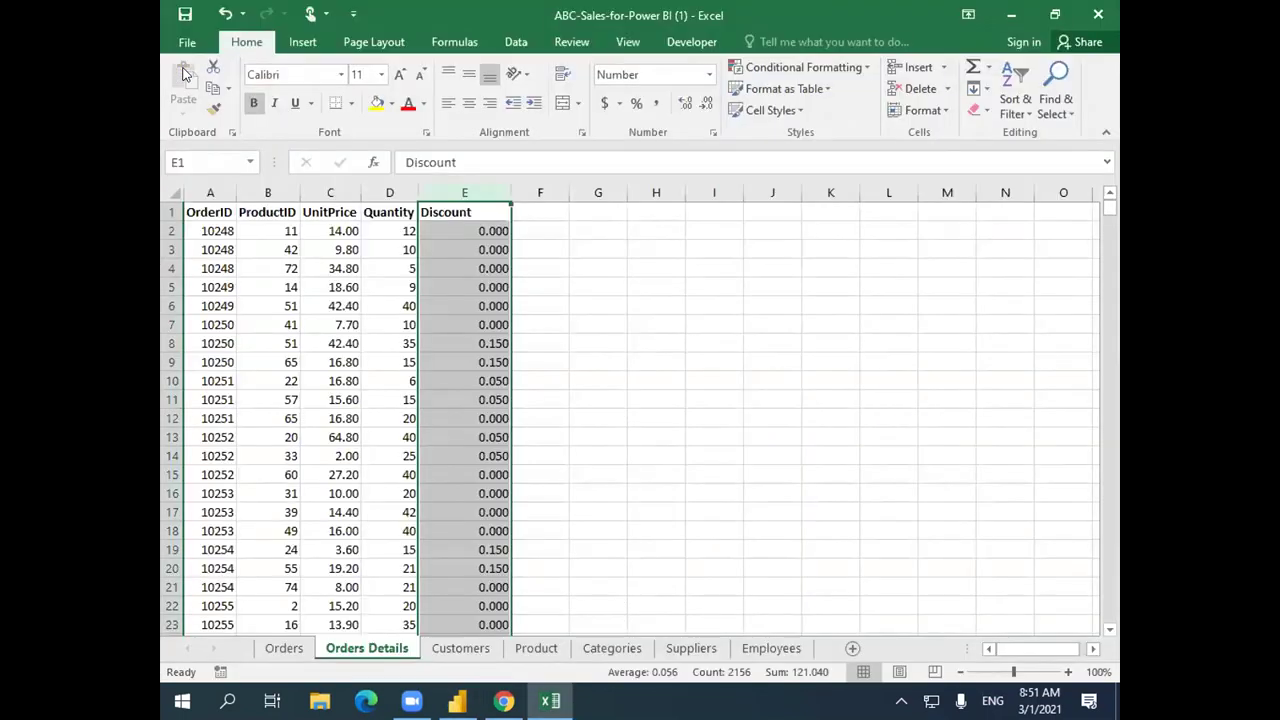
pyautogui.hotkey('alt', 'Tab')
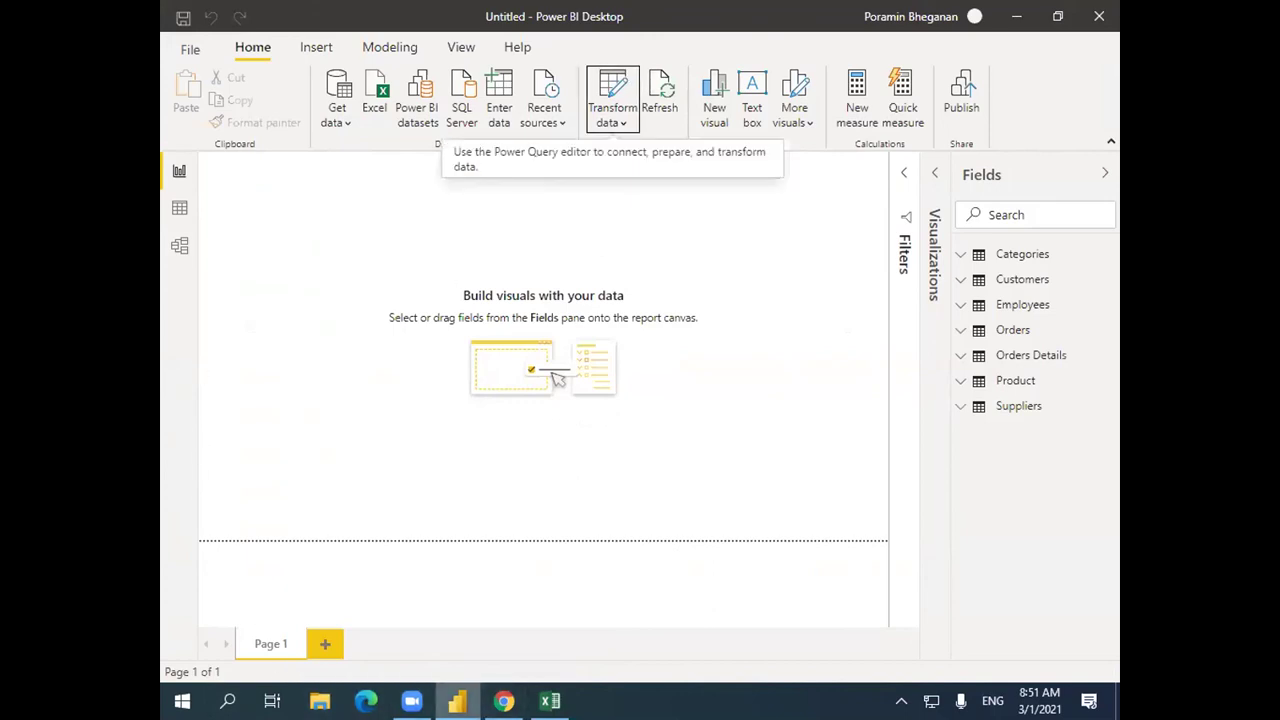
pyautogui.moveTo(457, 700)
# Glance at the model diagram, and review the loaded data of the Categories, Customers and Employees tables.
pyautogui.click(179, 245)
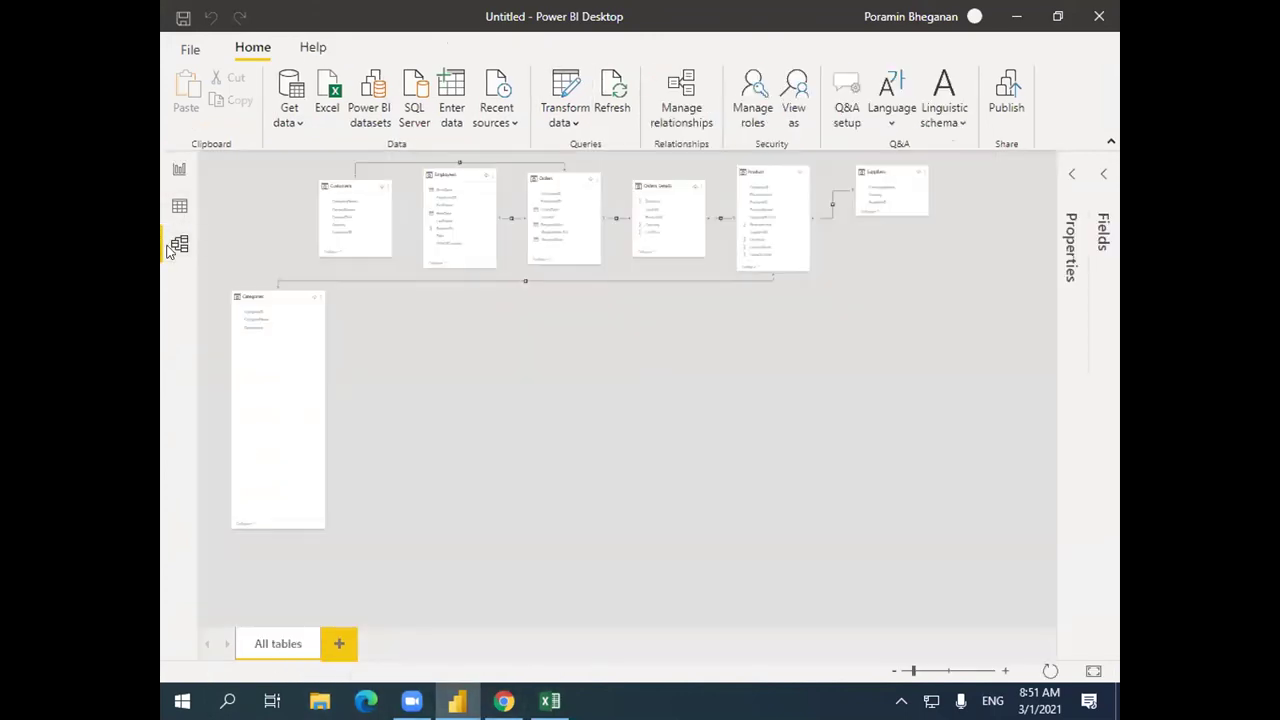
pyautogui.click(174, 204)
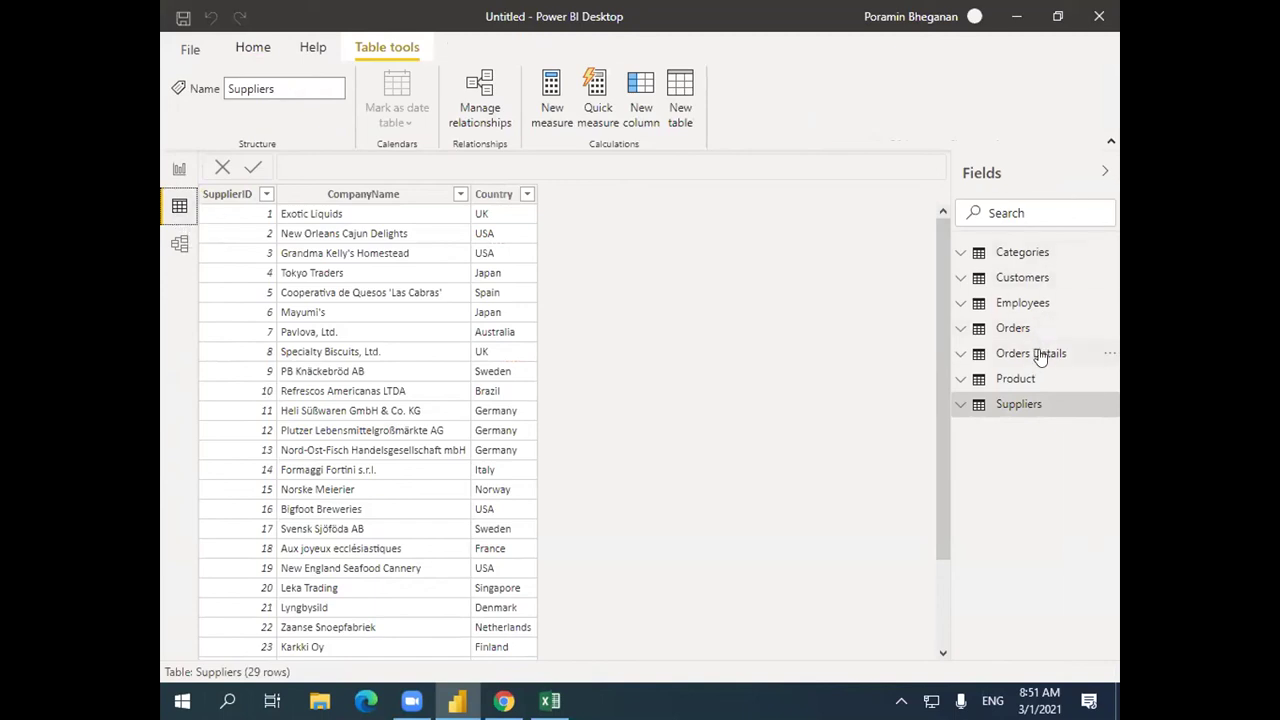
pyautogui.click(1040, 254)
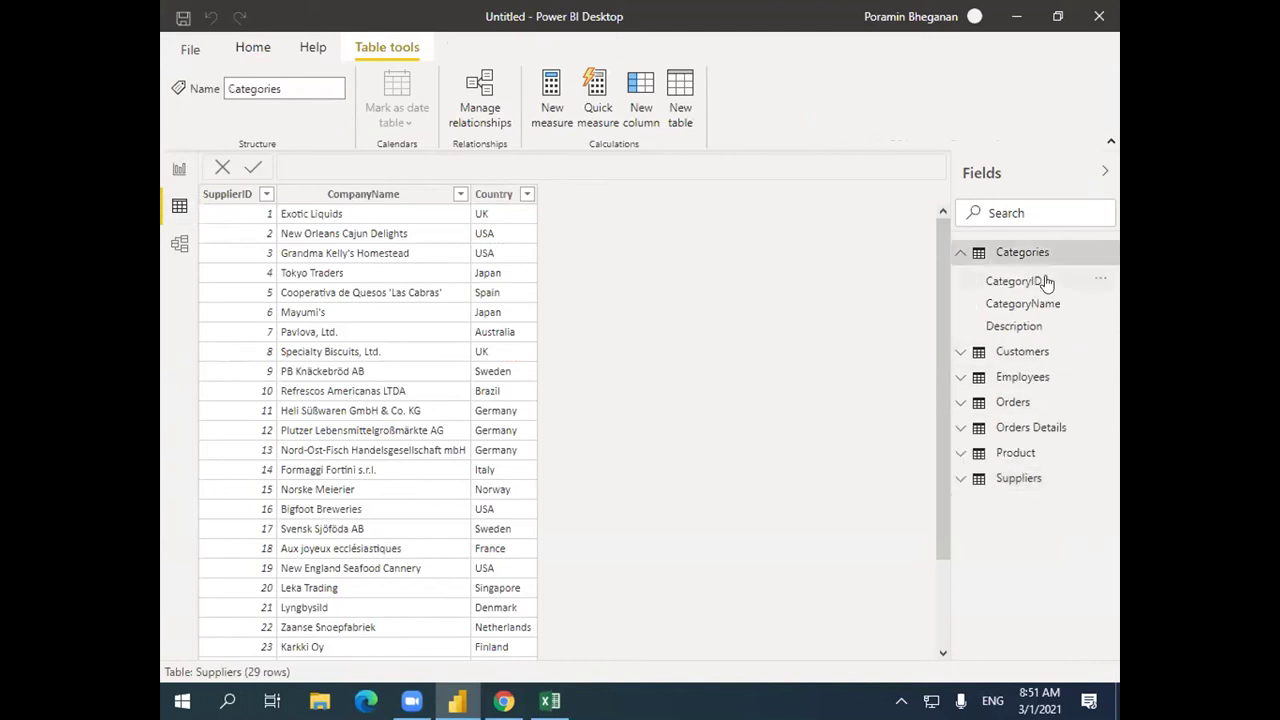
pyautogui.click(1038, 252)
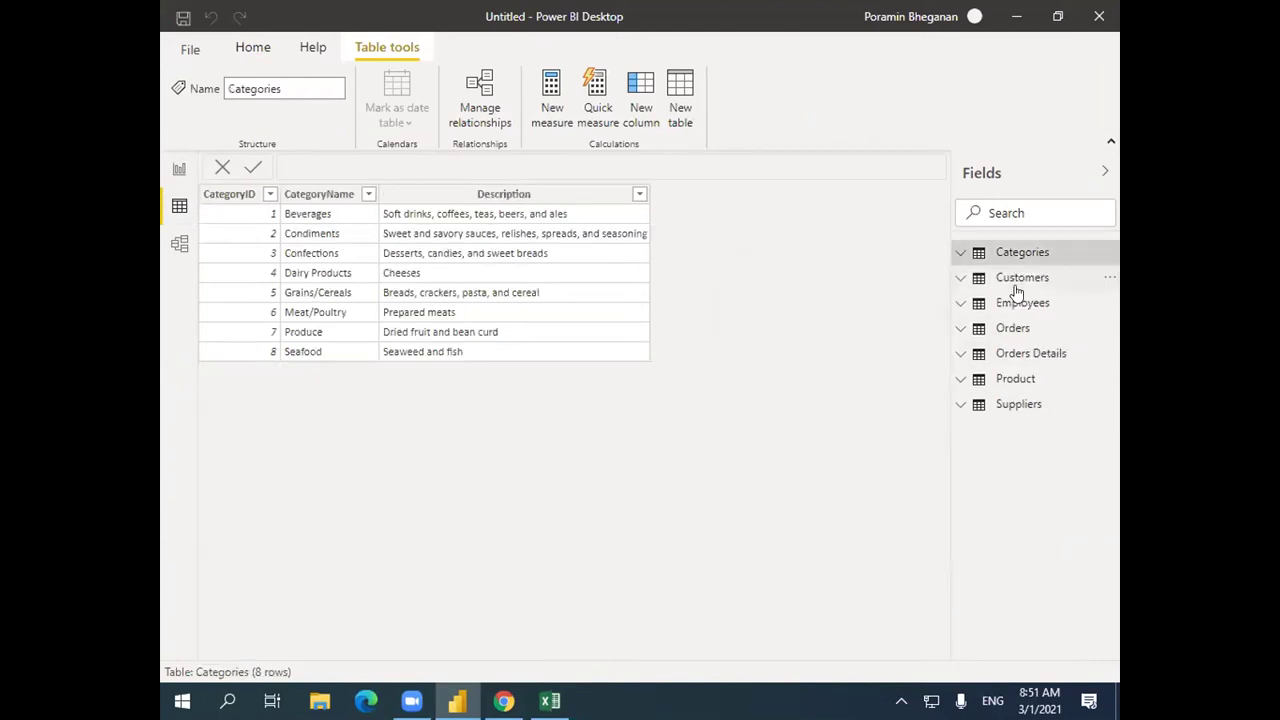
pyautogui.click(1032, 278)
pyautogui.click(993, 426)
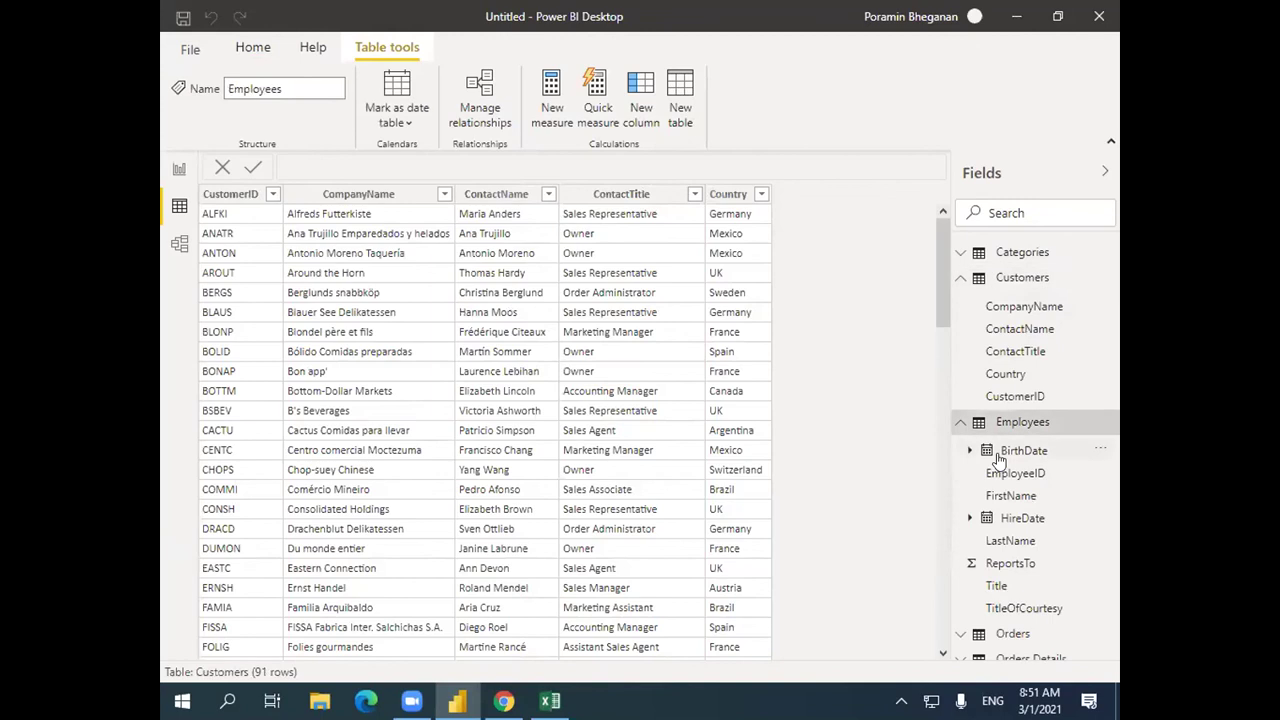
pyautogui.click(962, 282)
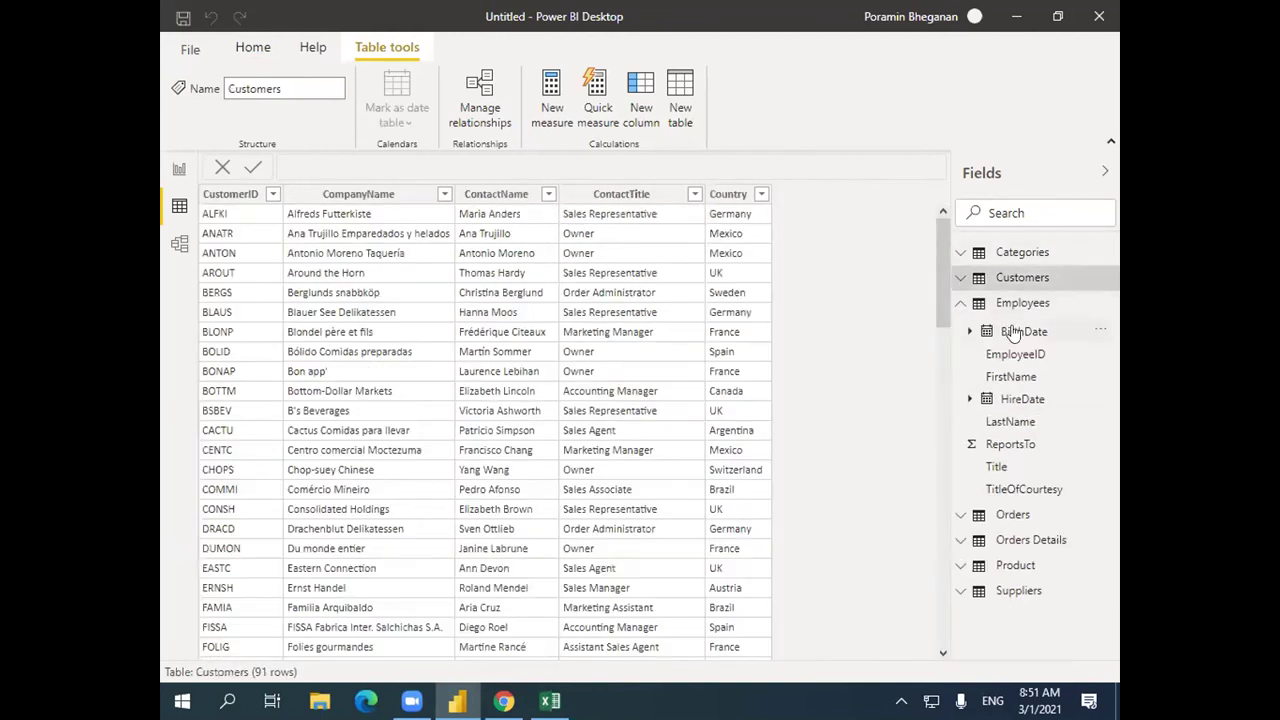
pyautogui.click(1012, 304)
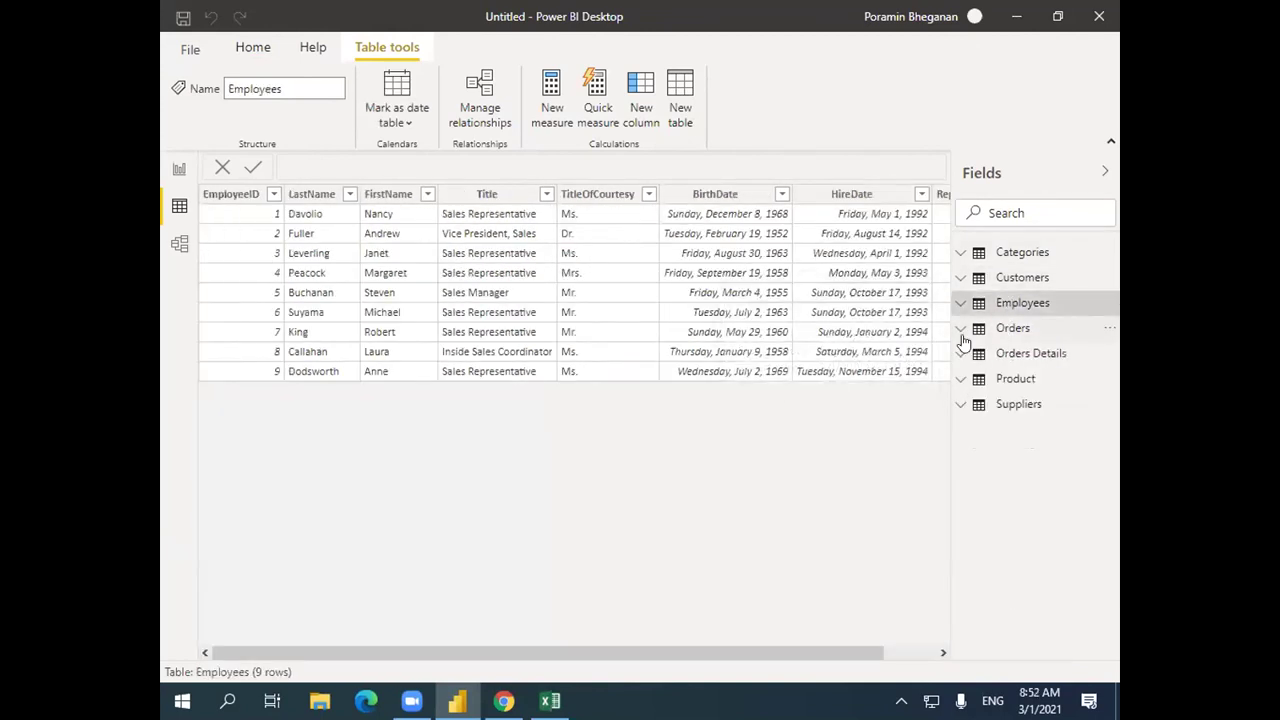
# Review the loaded data and fields of the Orders, Orders Details, Product and Suppliers tables.
pyautogui.click(1014, 328)
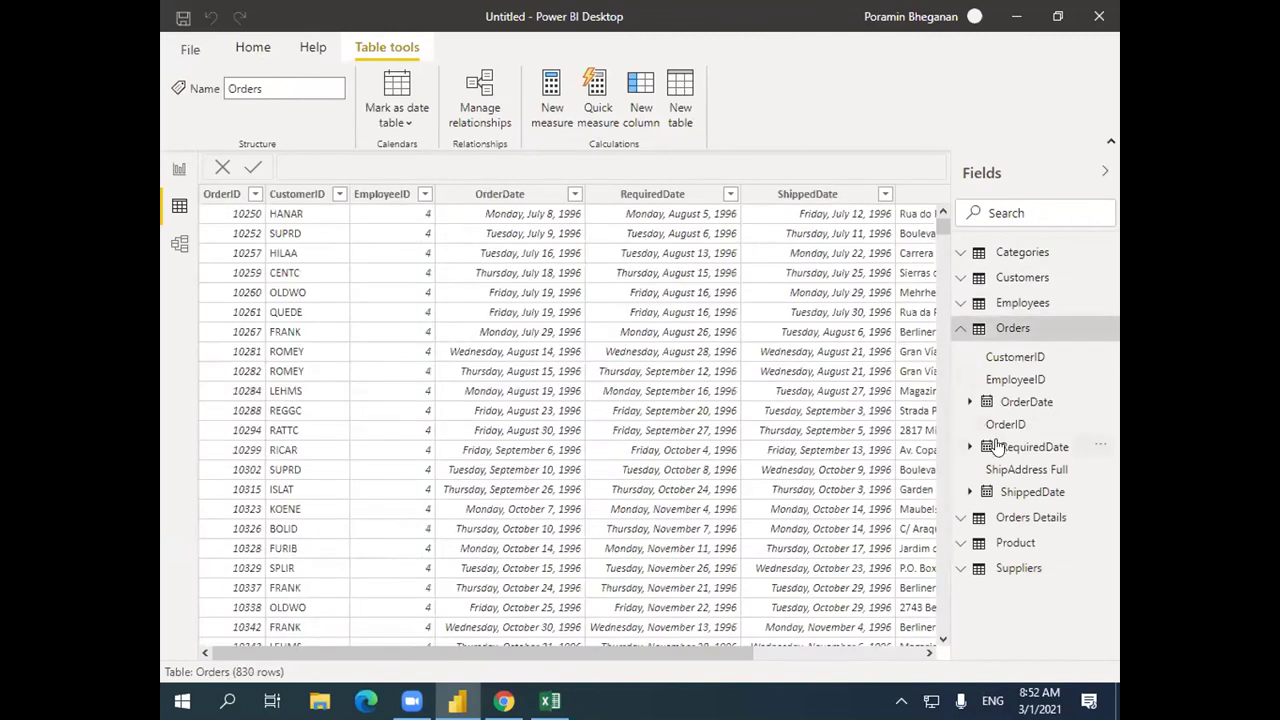
pyautogui.click(962, 331)
pyautogui.click(1022, 356)
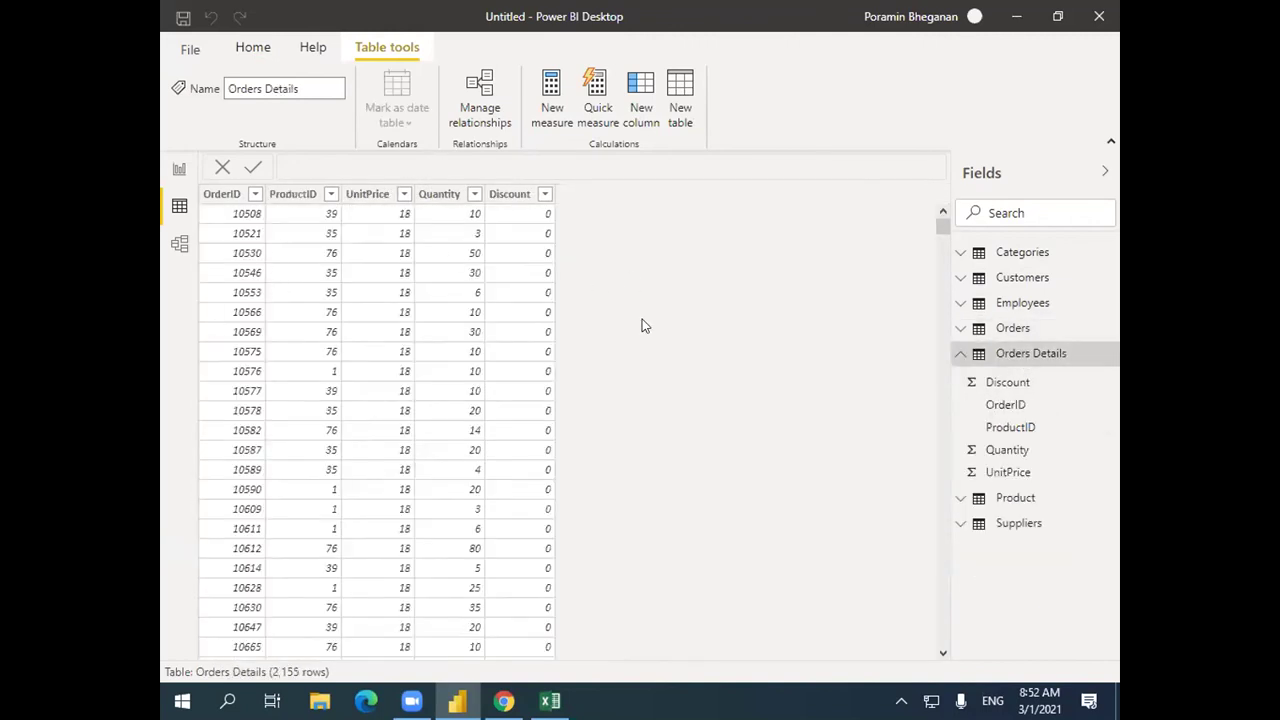
pyautogui.click(962, 355)
pyautogui.click(1025, 380)
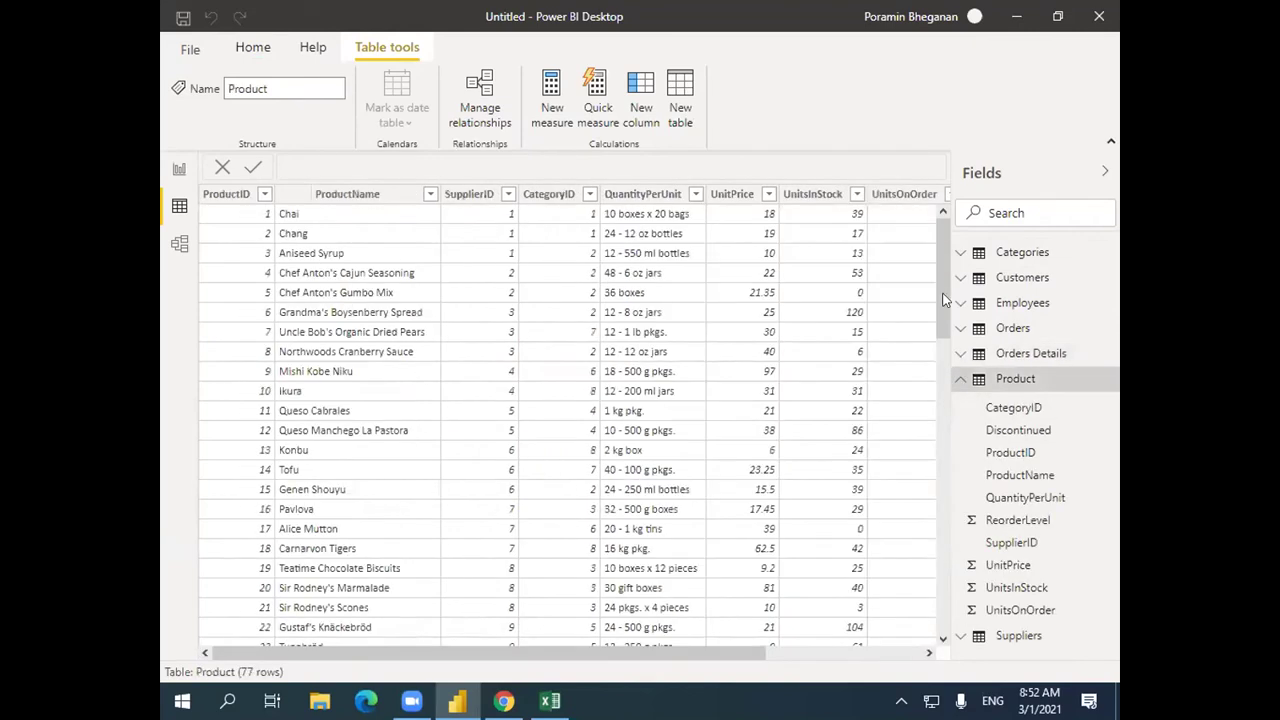
pyautogui.click(962, 379)
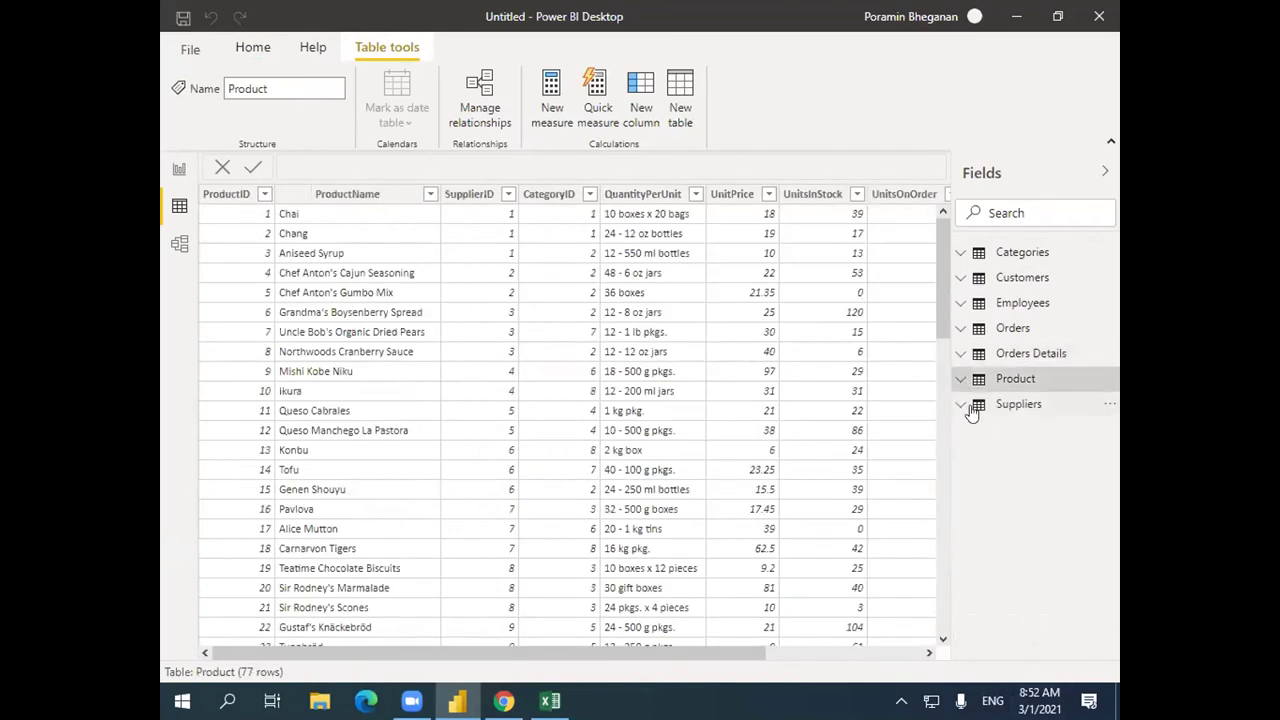
pyautogui.click(945, 405)
pyautogui.click(960, 406)
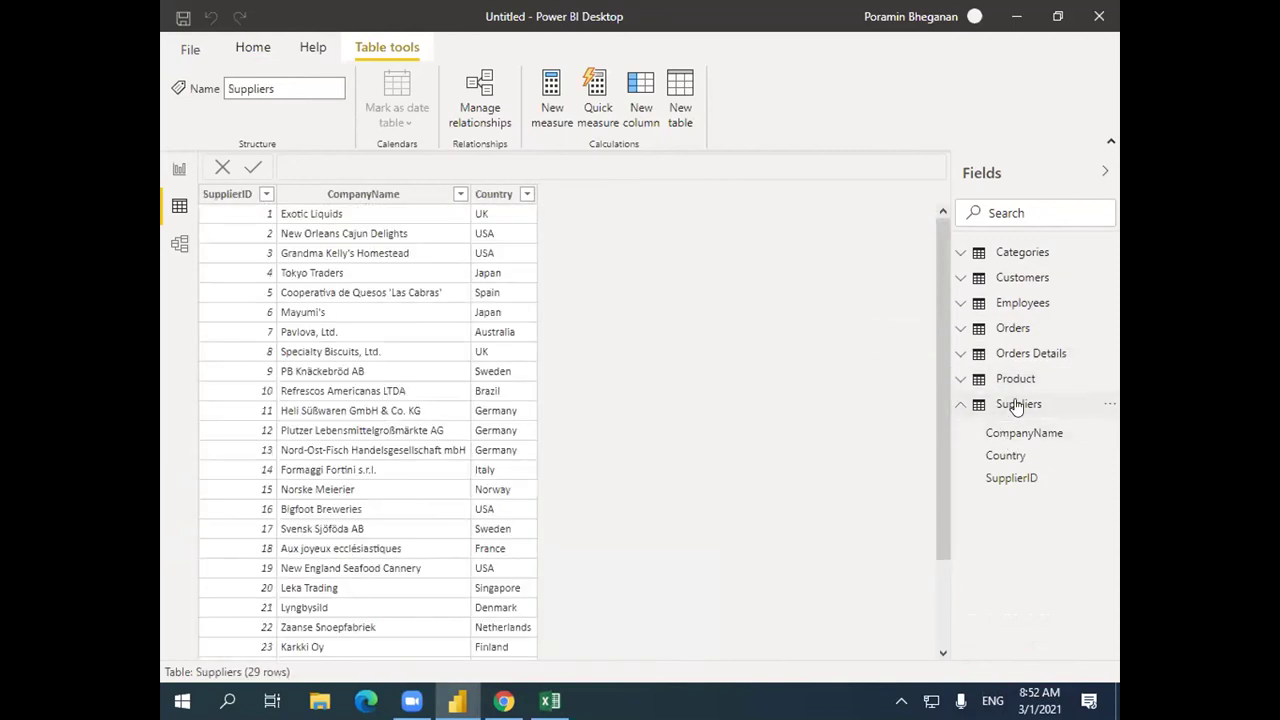
pyautogui.click(1012, 406)
pyautogui.click(962, 405)
pyautogui.click(962, 405)
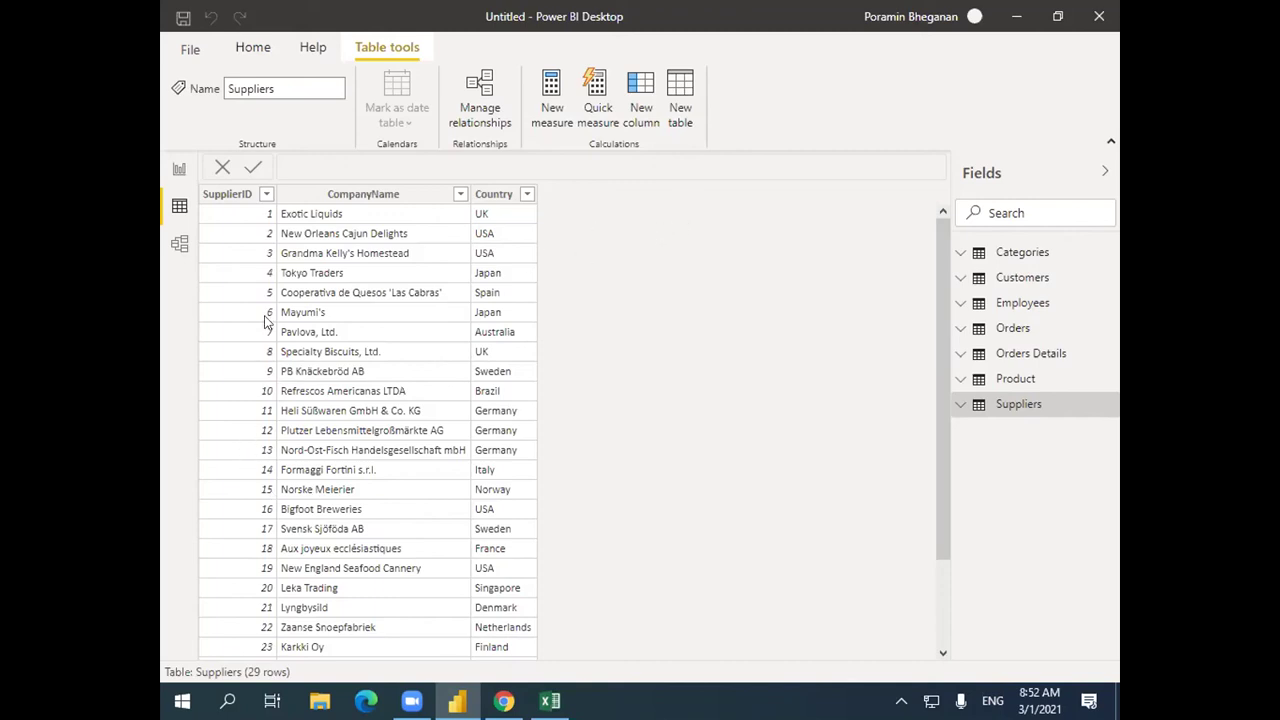
# Show the model diagram and open the relationship between the Customers and Orders tables to examine its settings.
pyautogui.click(181, 250)
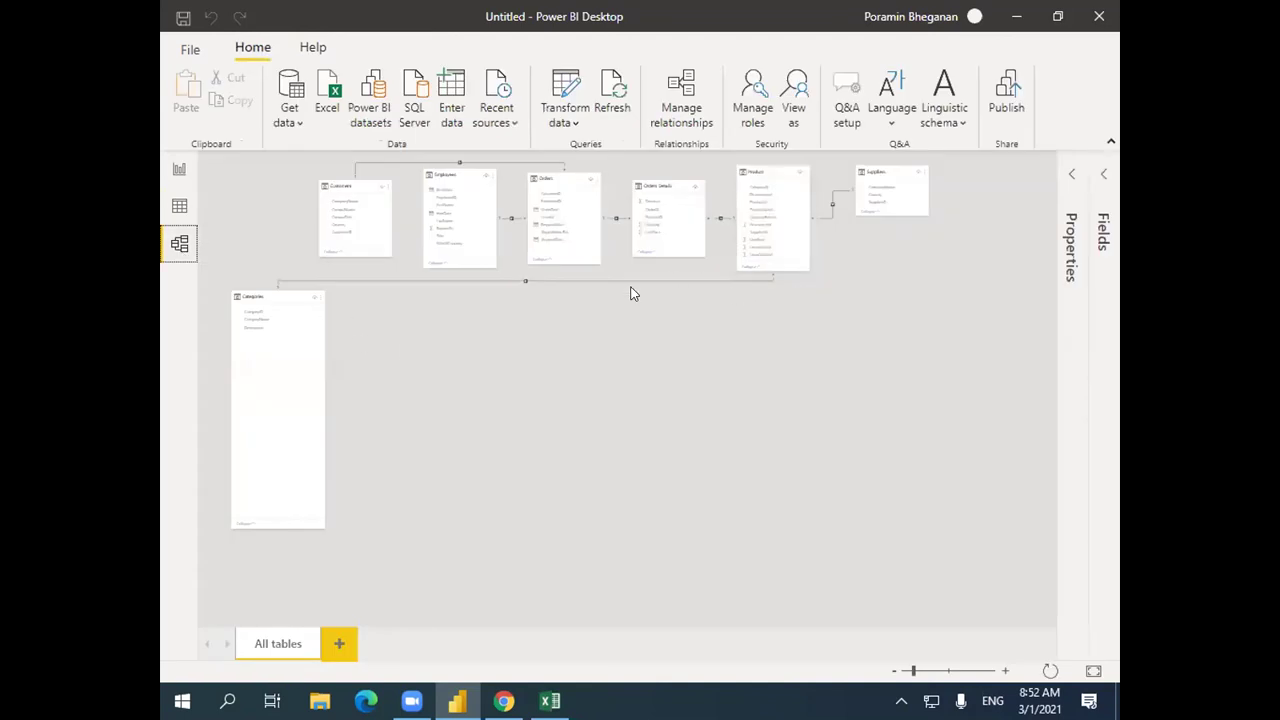
pyautogui.click(949, 671)
pyautogui.click(400, 624)
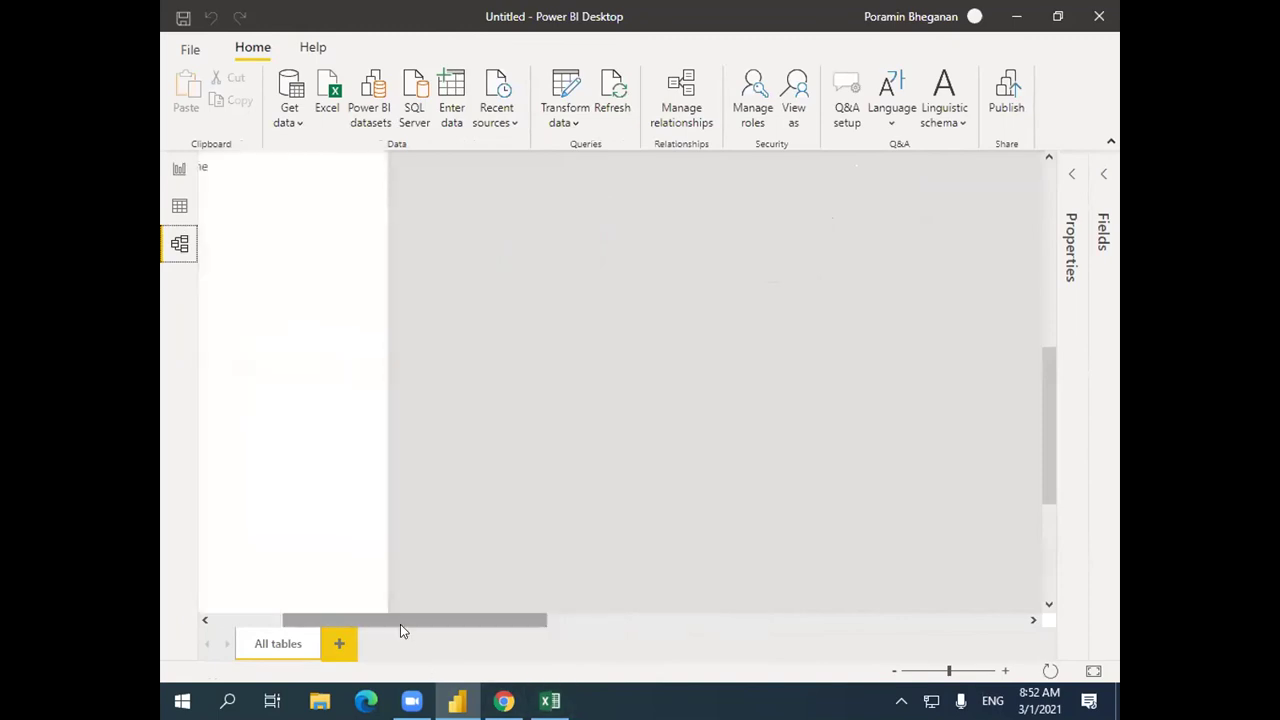
pyautogui.moveTo(400, 624); pyautogui.dragTo(306, 621)
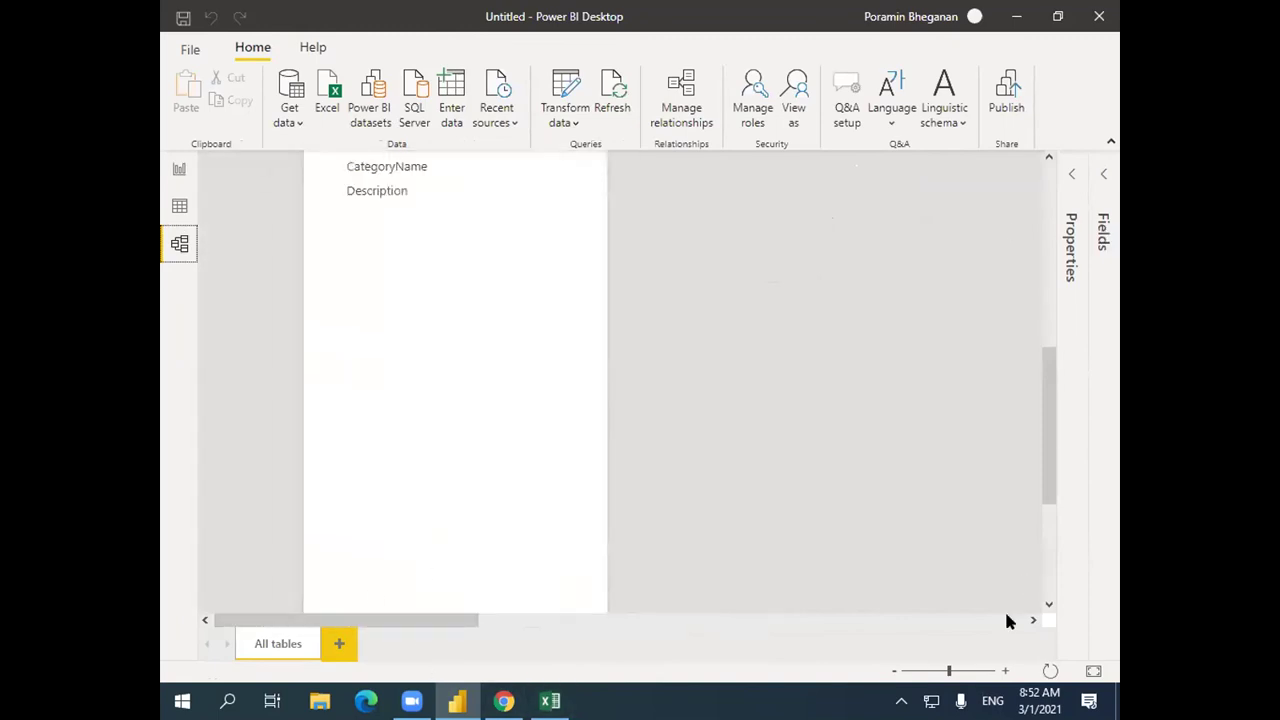
pyautogui.click(938, 672)
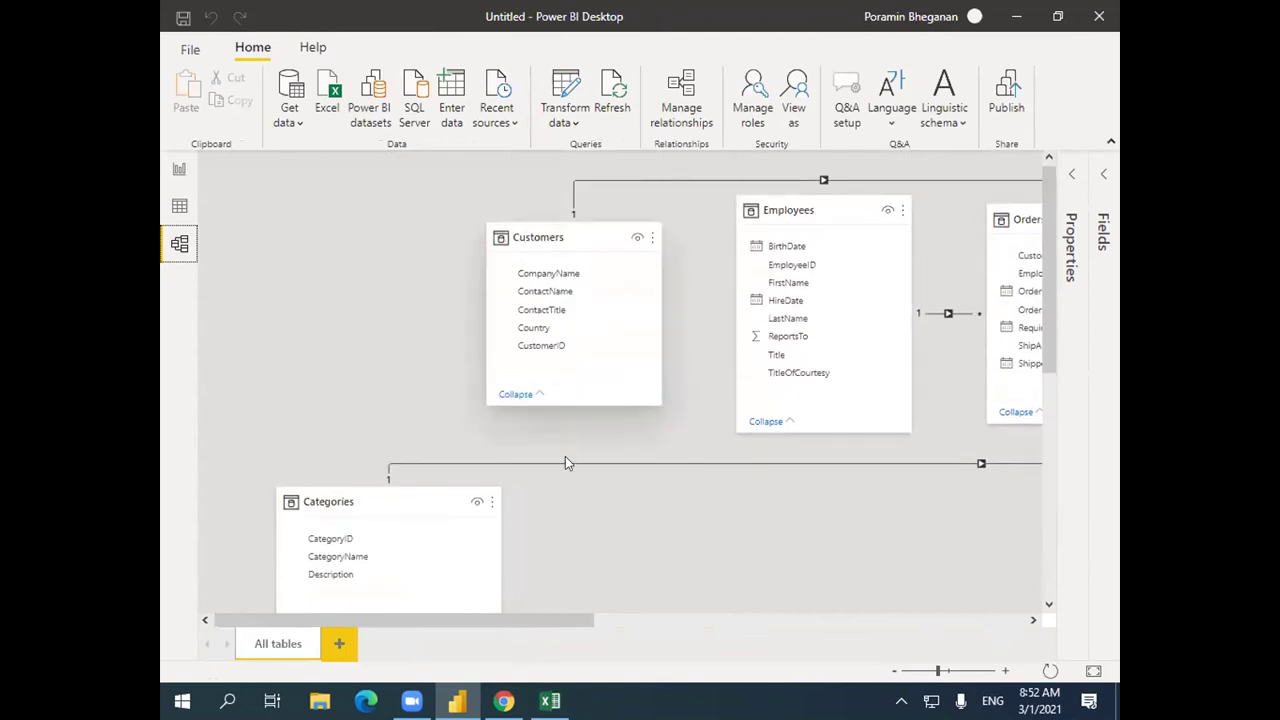
pyautogui.moveTo(506, 618); pyautogui.dragTo(636, 626)
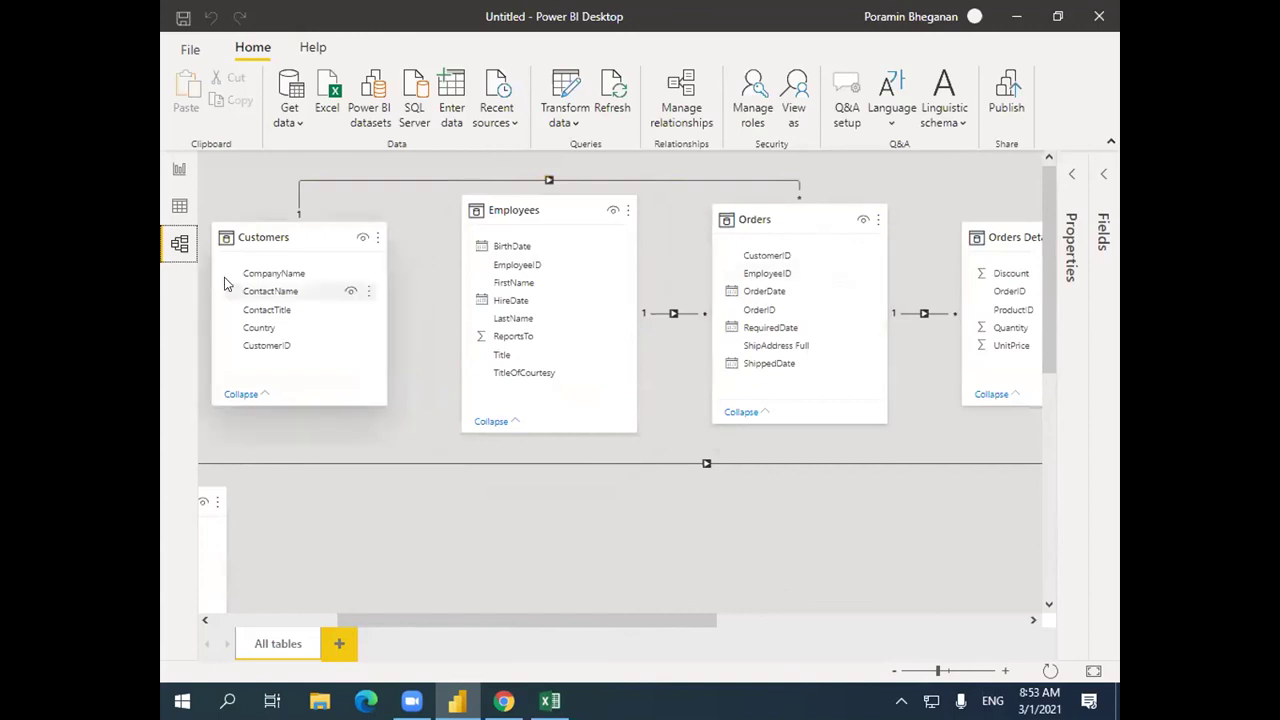
pyautogui.moveTo(292, 236)
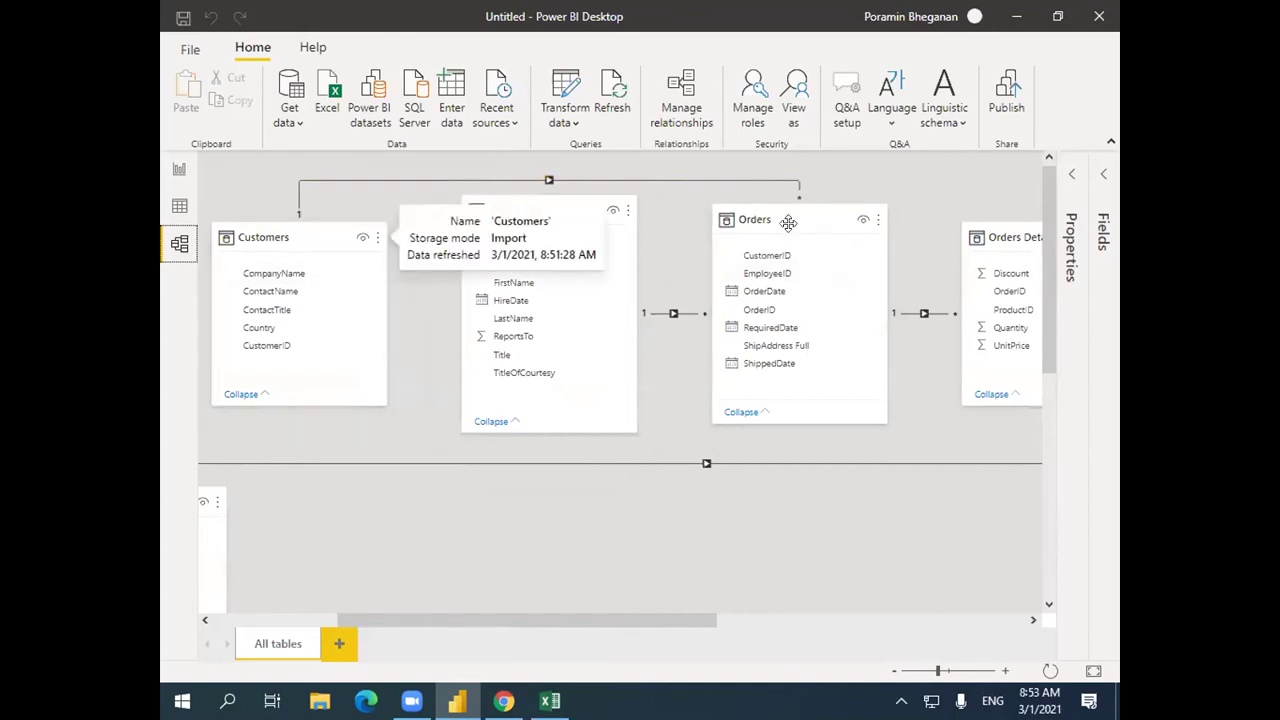
pyautogui.moveTo(809, 209)
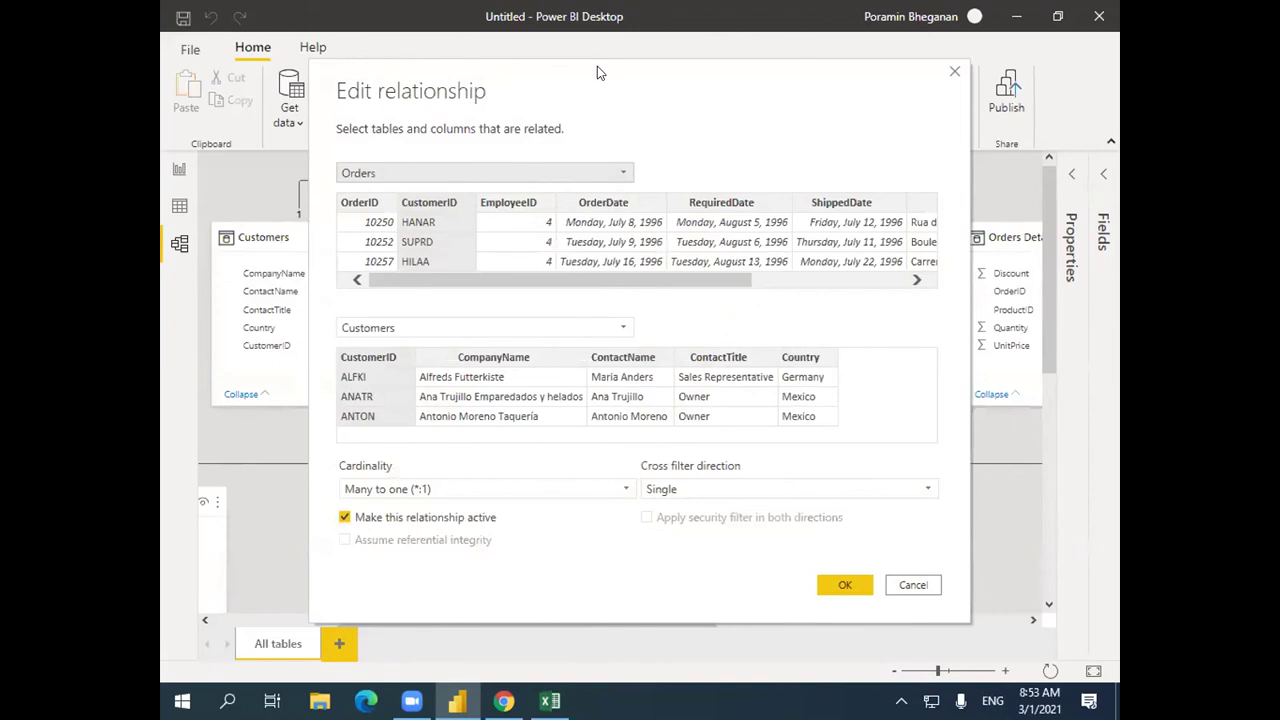
pyautogui.moveTo(597, 66); pyautogui.dragTo(528, 271)
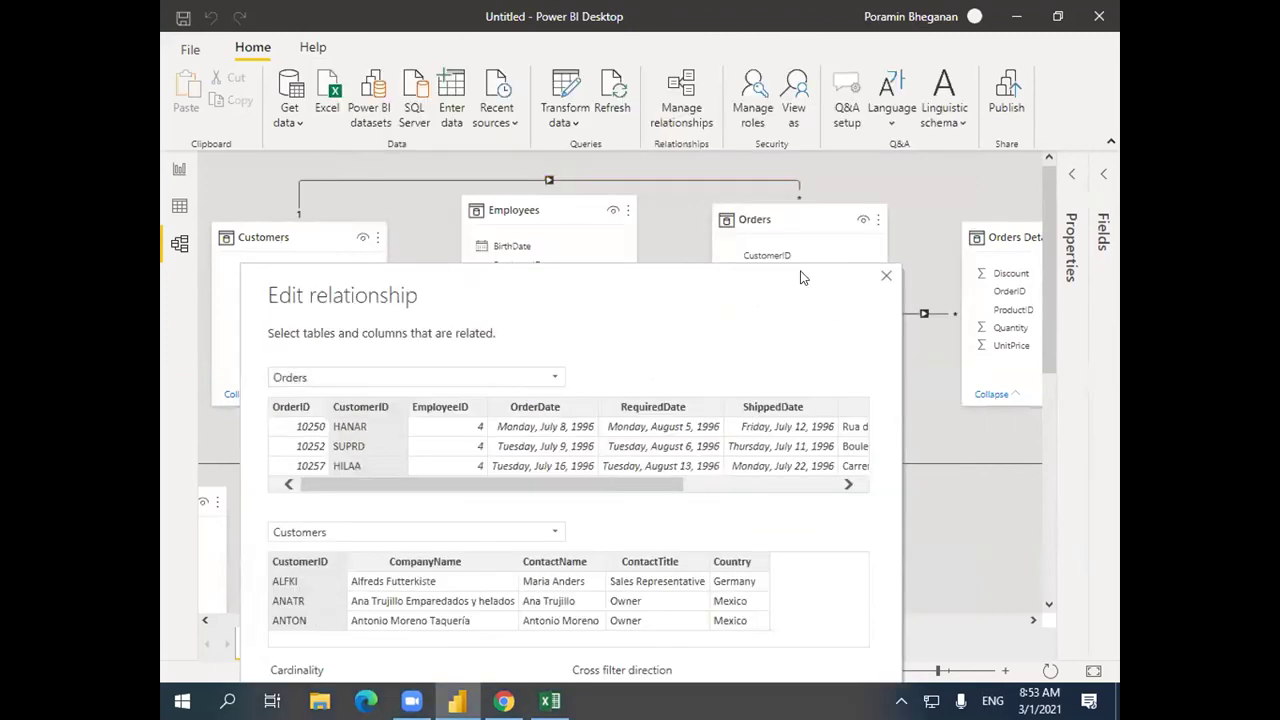
pyautogui.moveTo(800, 277); pyautogui.dragTo(894, 81)
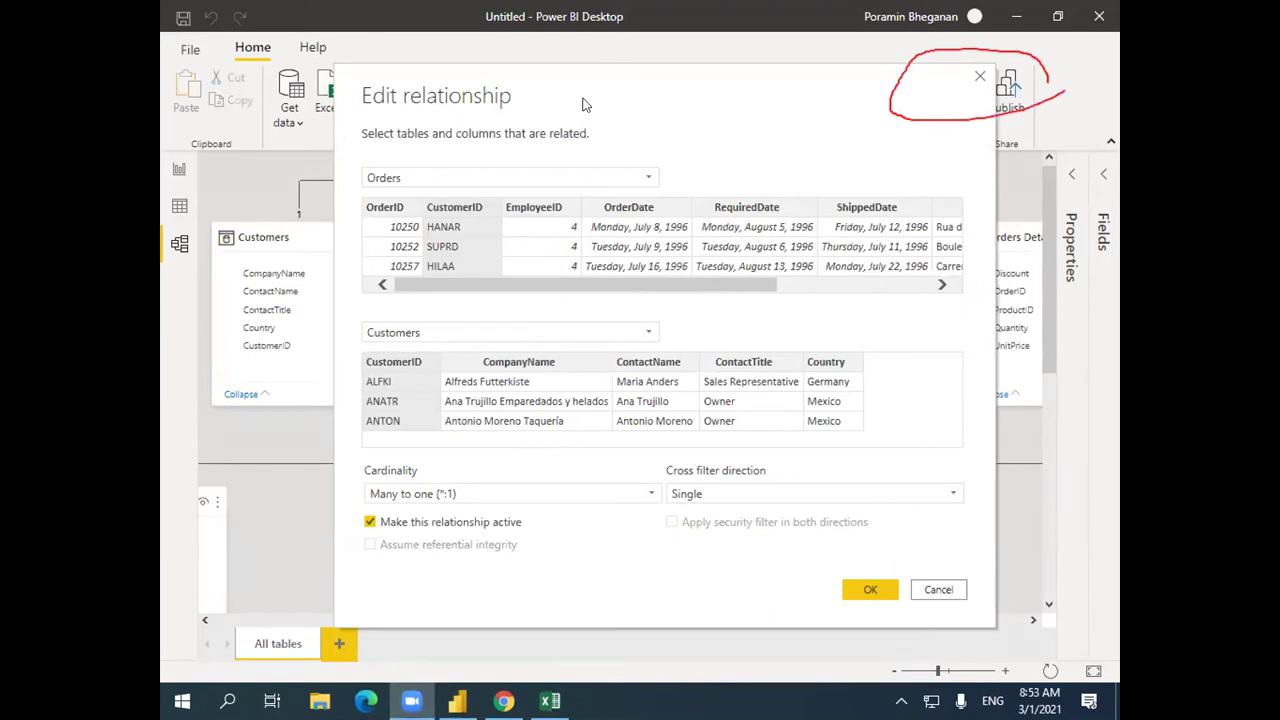
pyautogui.moveTo(506, 186)
pyautogui.mouseDown()
pyautogui.moveTo(394, 148)
pyautogui.moveTo(397, 268)
pyautogui.moveTo(460, 318)
pyautogui.mouseUp()
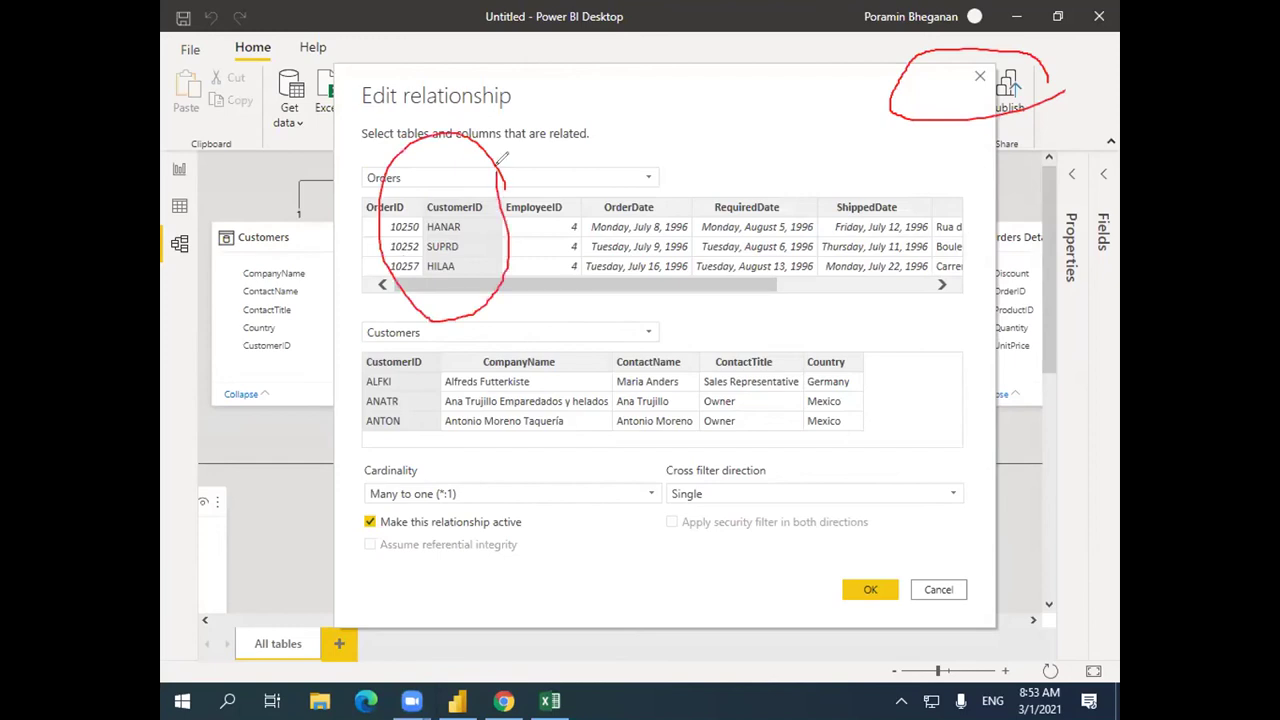
pyautogui.hotkey('ctrl', 'z')
pyautogui.moveTo(495, 292)
pyautogui.mouseDown()
pyautogui.moveTo(411, 283)
pyautogui.moveTo(417, 178)
pyautogui.moveTo(510, 186)
pyautogui.moveTo(518, 274)
pyautogui.mouseUp()
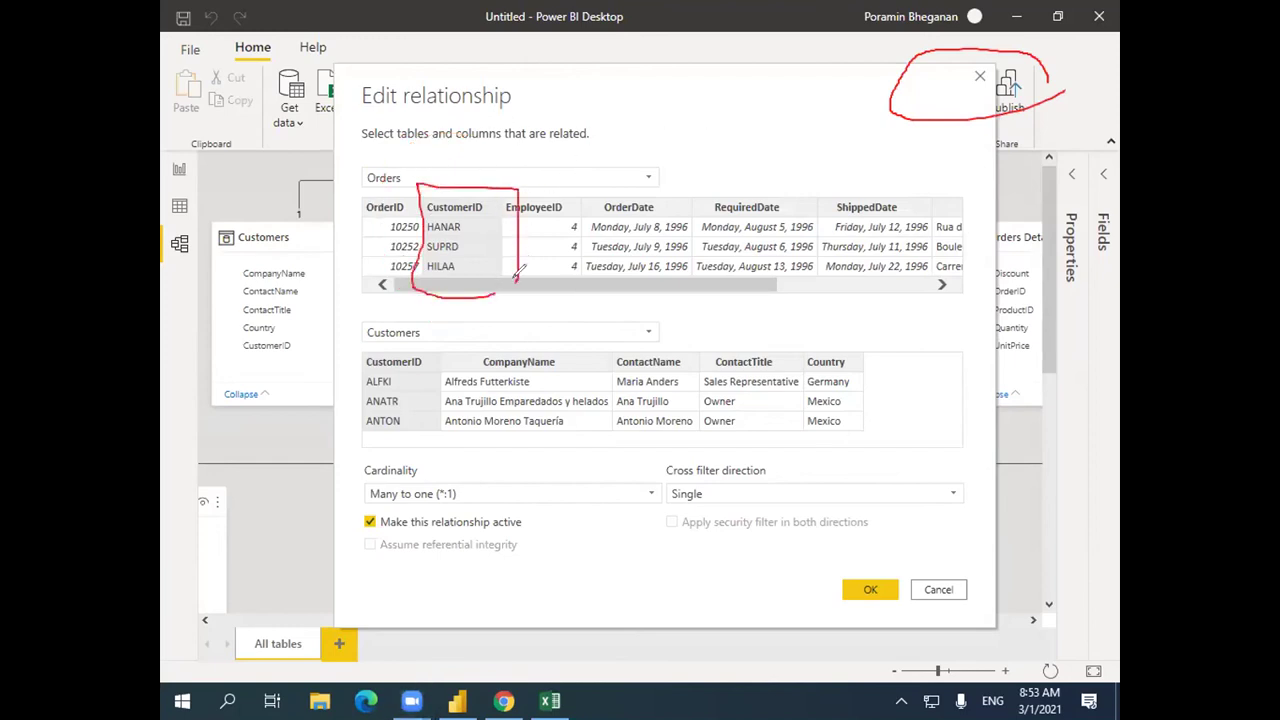
pyautogui.moveTo(446, 337)
pyautogui.mouseDown()
pyautogui.moveTo(339, 326)
pyautogui.moveTo(356, 447)
pyautogui.moveTo(443, 460)
pyautogui.moveTo(452, 328)
pyautogui.mouseUp()
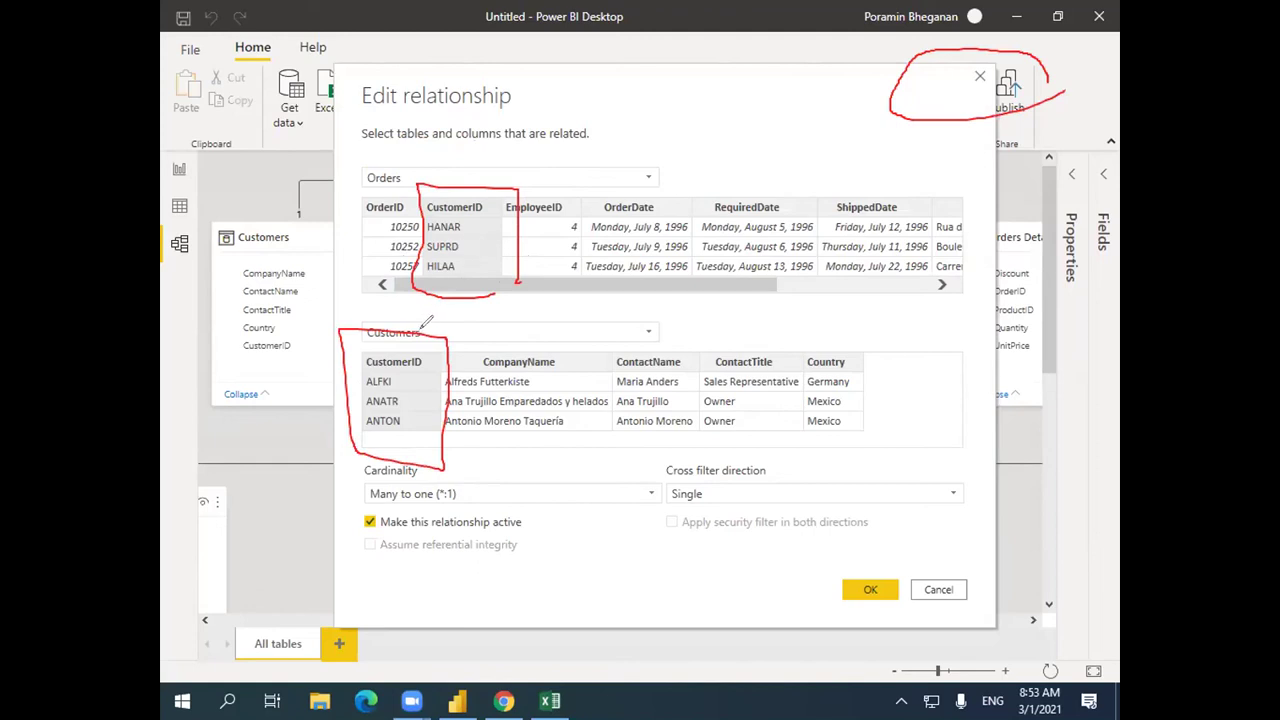
pyautogui.moveTo(422, 331); pyautogui.dragTo(450, 285)
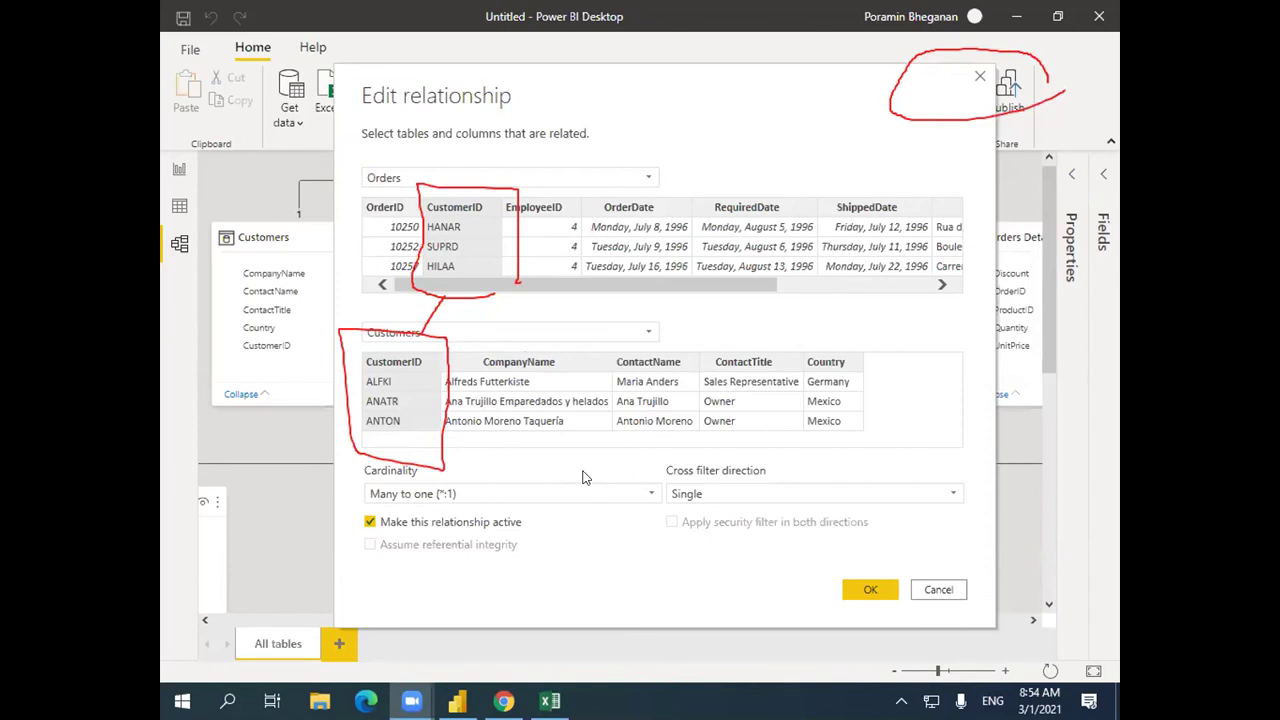
pyautogui.press('e')
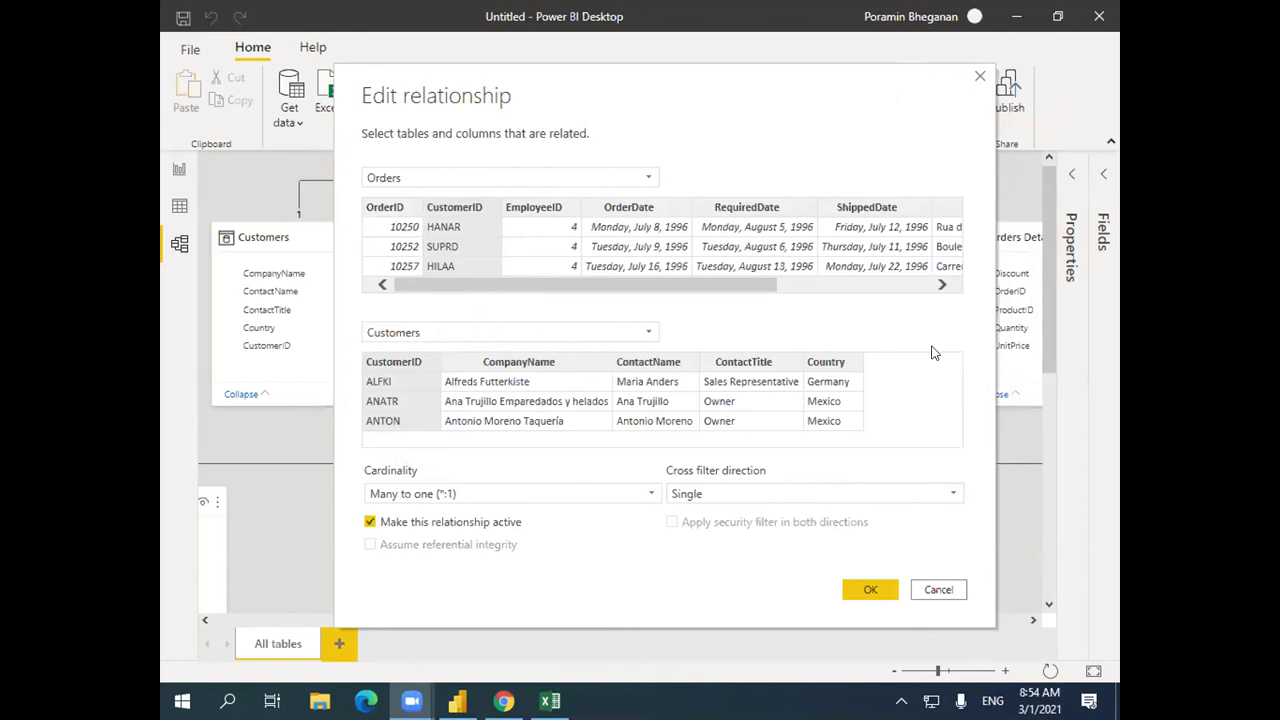
# Dismiss the relationship settings without changes and delete the relationship between the Customers and Orders tables.
pyautogui.click(937, 588)
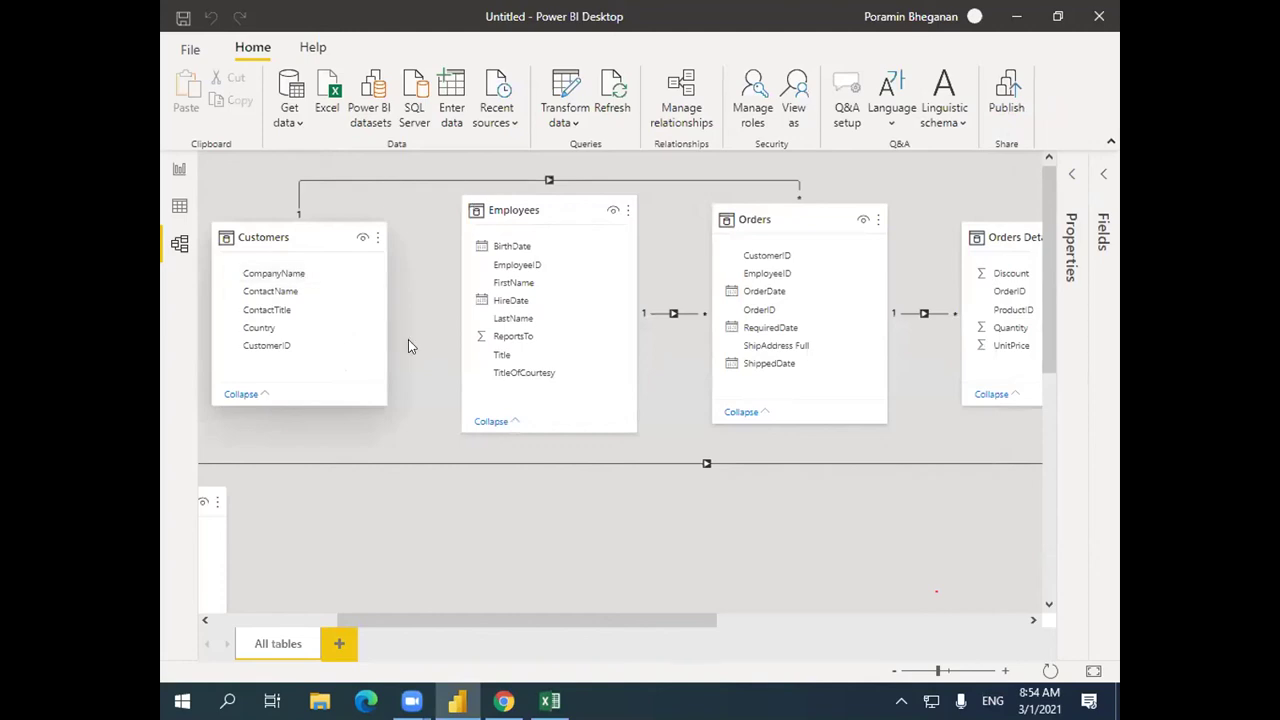
pyautogui.rightClick(440, 187)
pyautogui.click(458, 196)
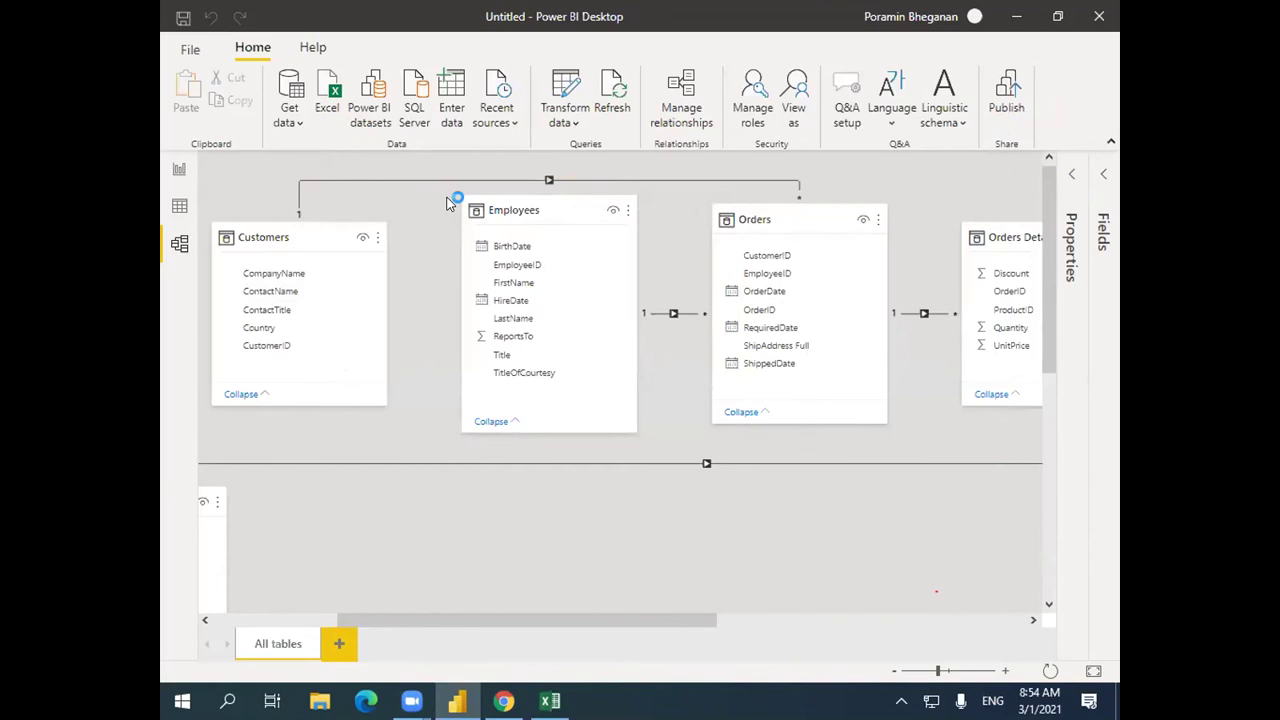
pyautogui.click(729, 378)
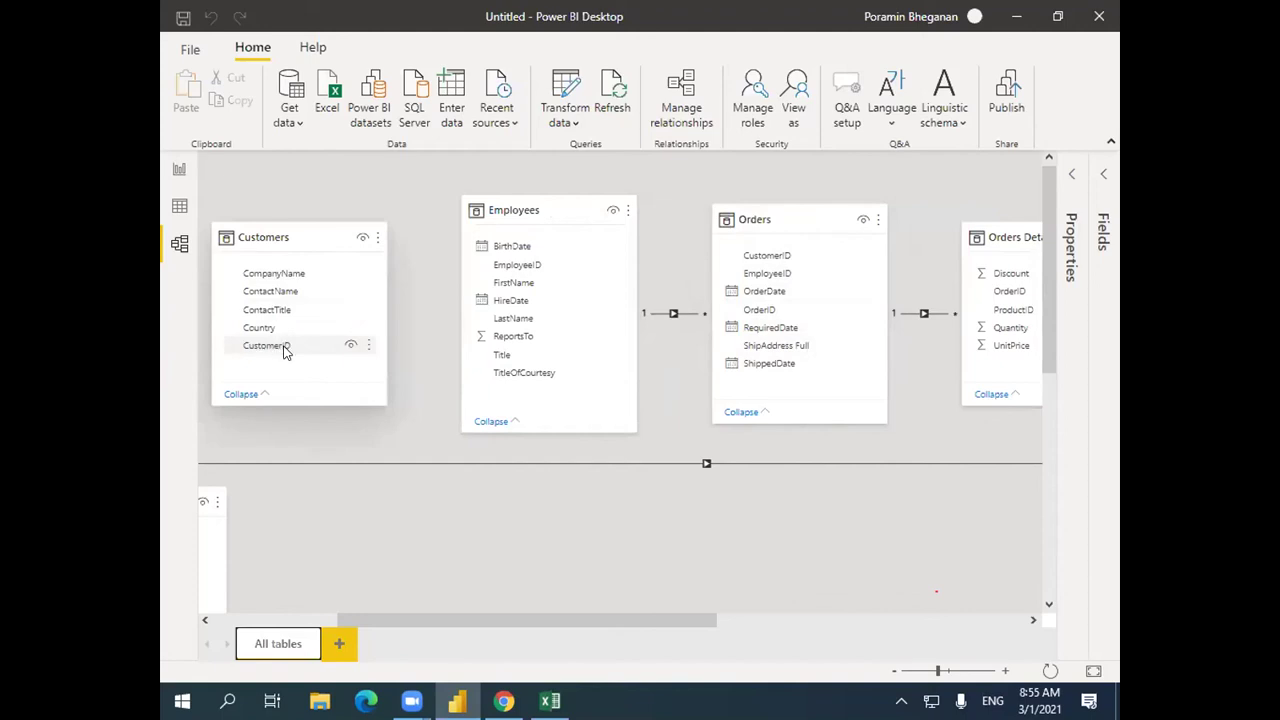
# Recreate the relationship by linking CustomerID in Customers to CustomerID in Orders, and accept its many-to-one, single-direction settings.
pyautogui.moveTo(284, 349); pyautogui.dragTo(806, 262)
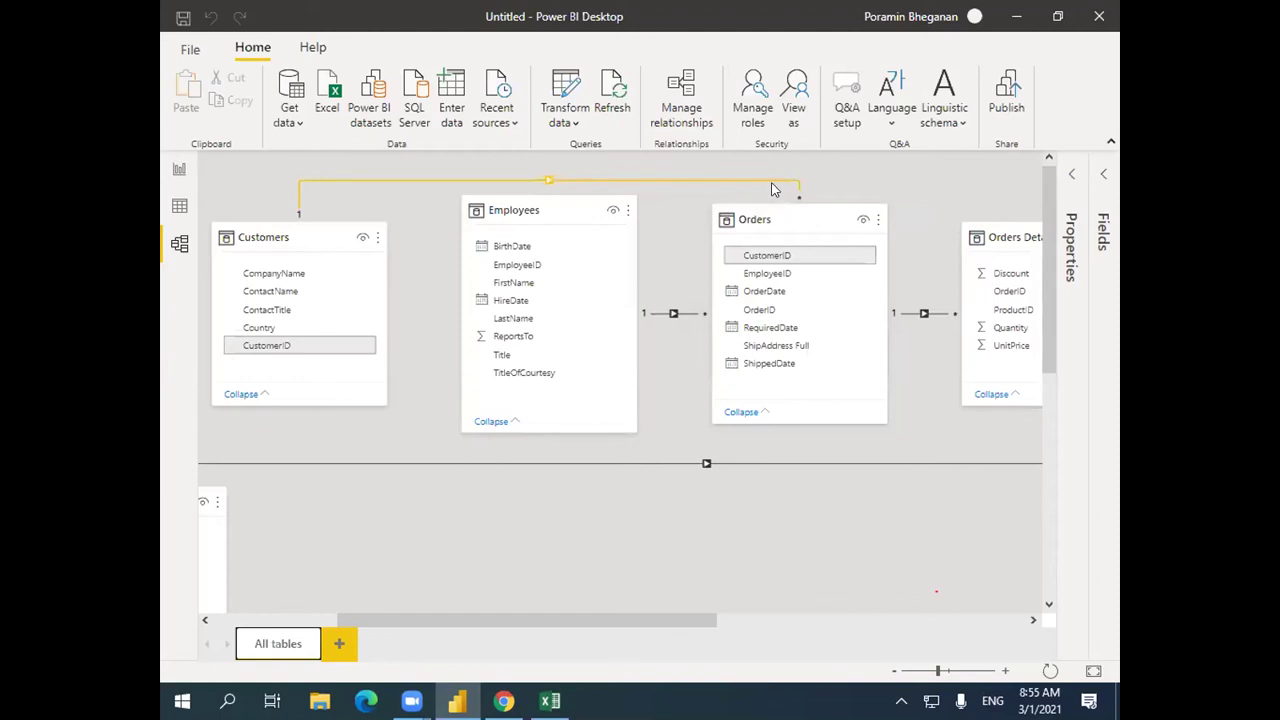
pyautogui.doubleClick(772, 181)
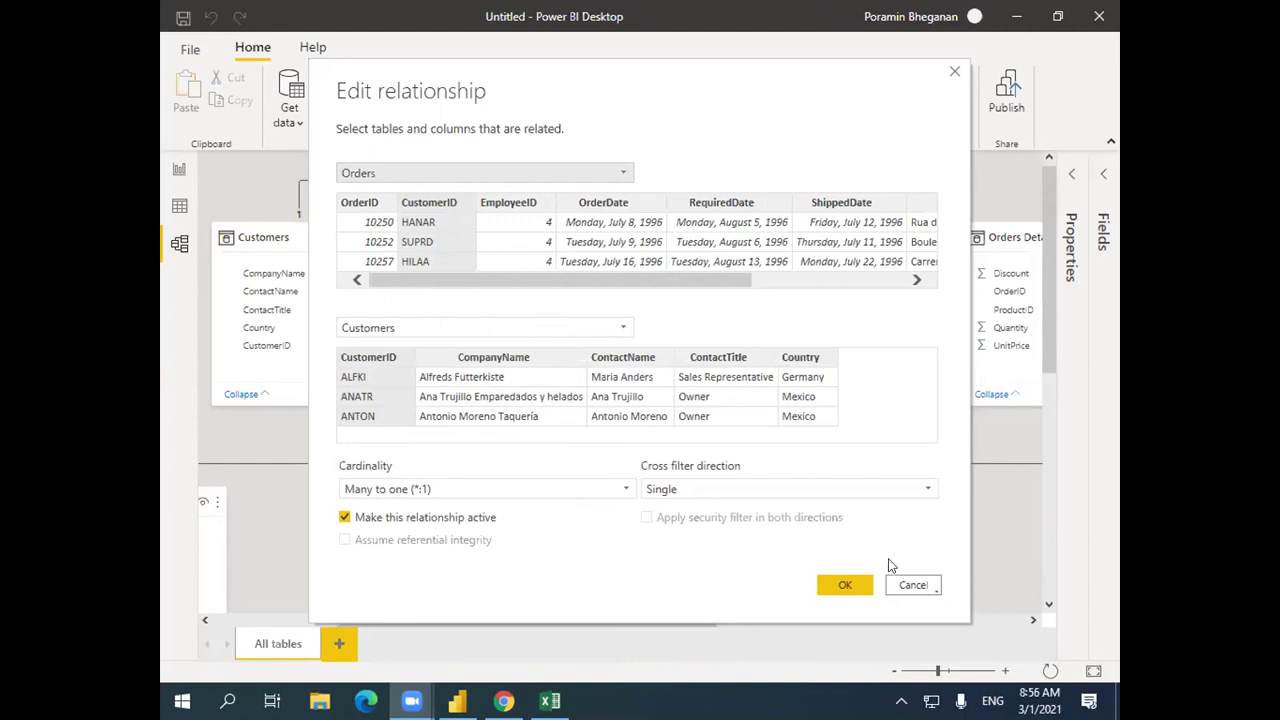
pyautogui.click(837, 585)
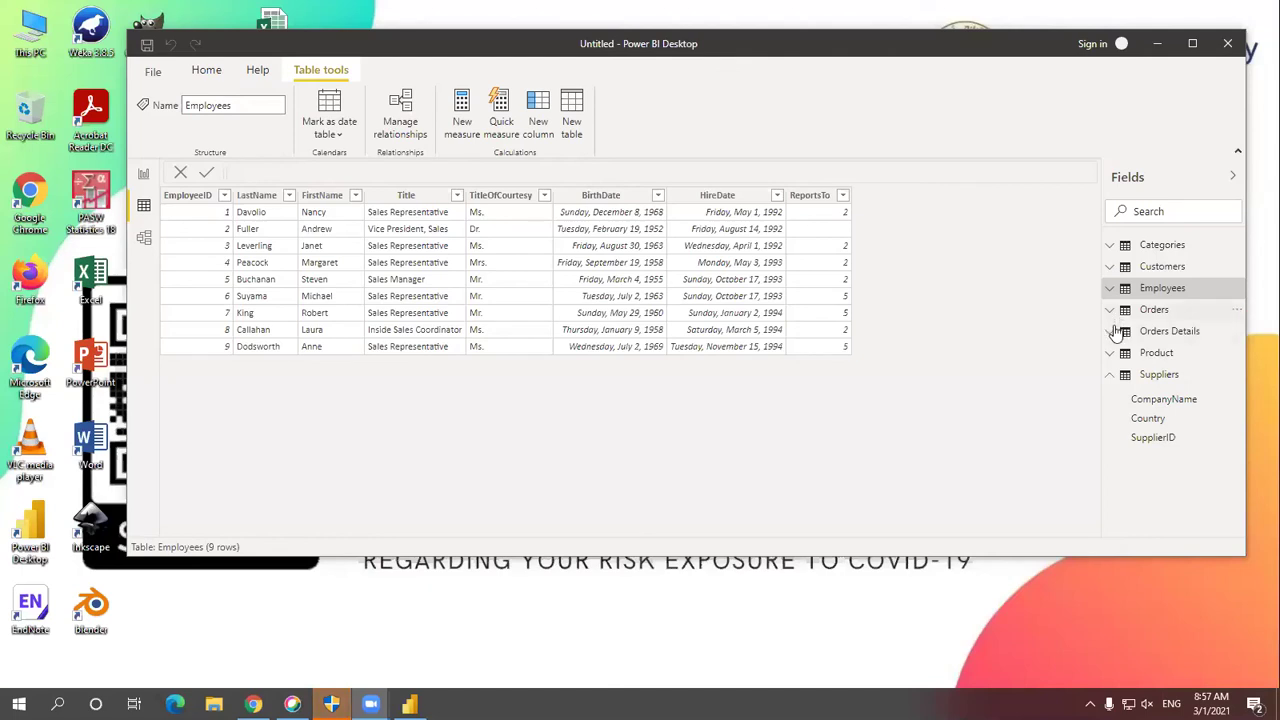
# Show the loaded data in table form and review the Orders and Orders Details tables.
pyautogui.click(1110, 331)
pyautogui.click(1122, 332)
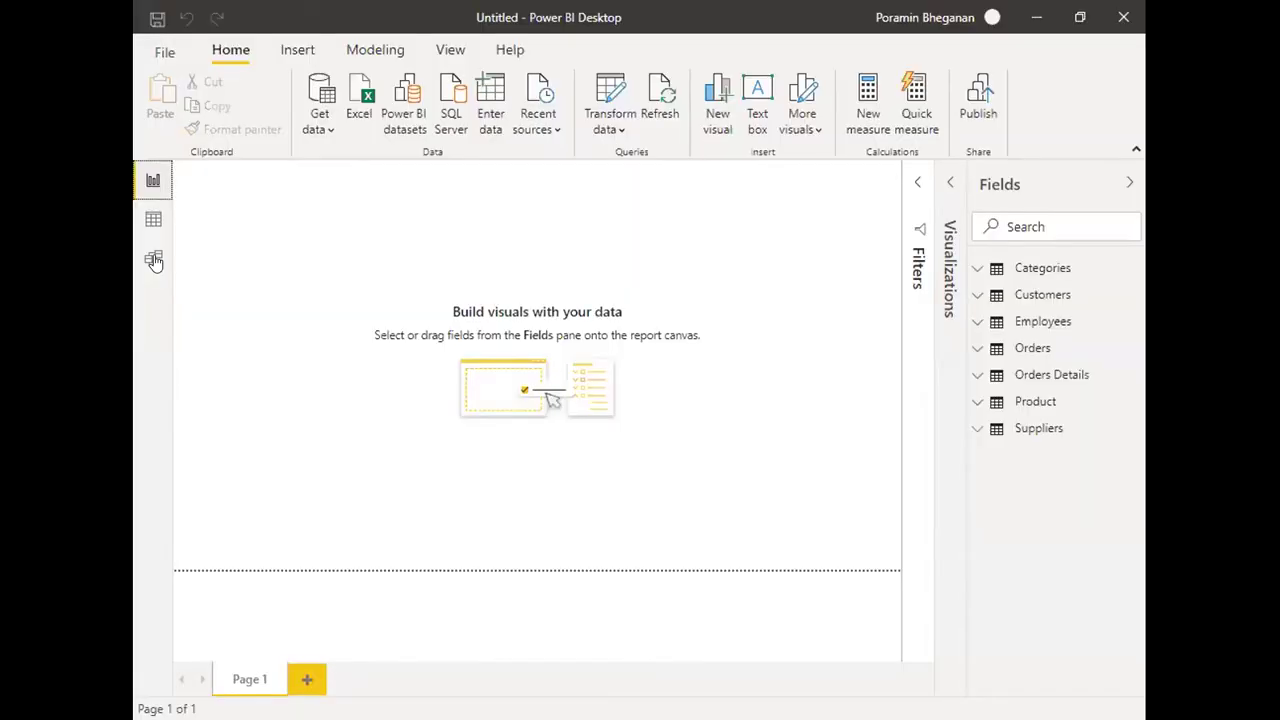
pyautogui.click(153, 219)
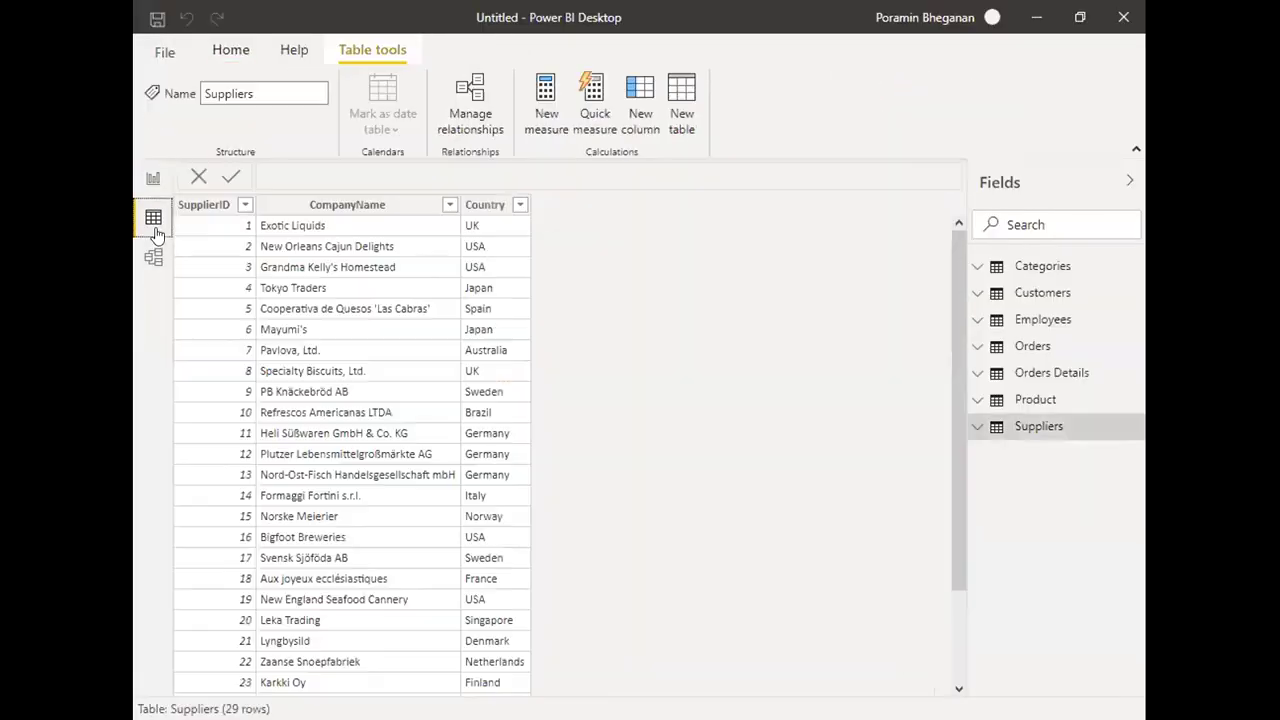
pyautogui.click(1033, 347)
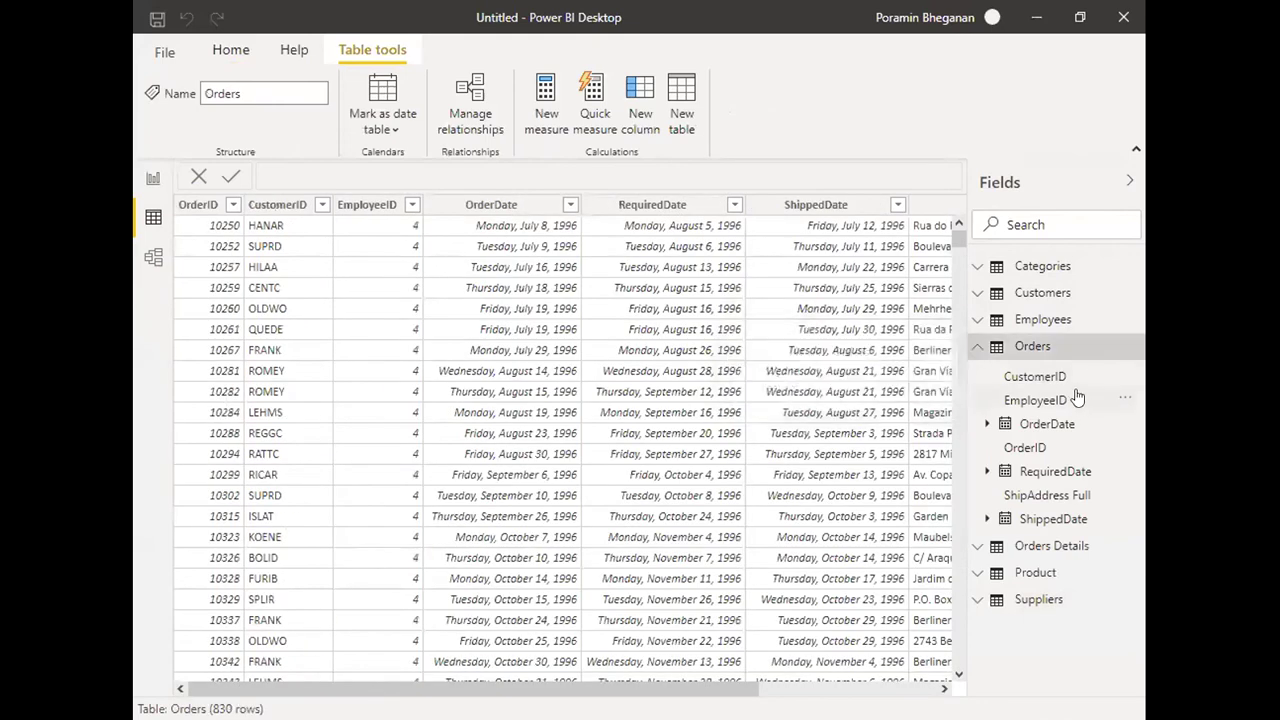
pyautogui.click(969, 350)
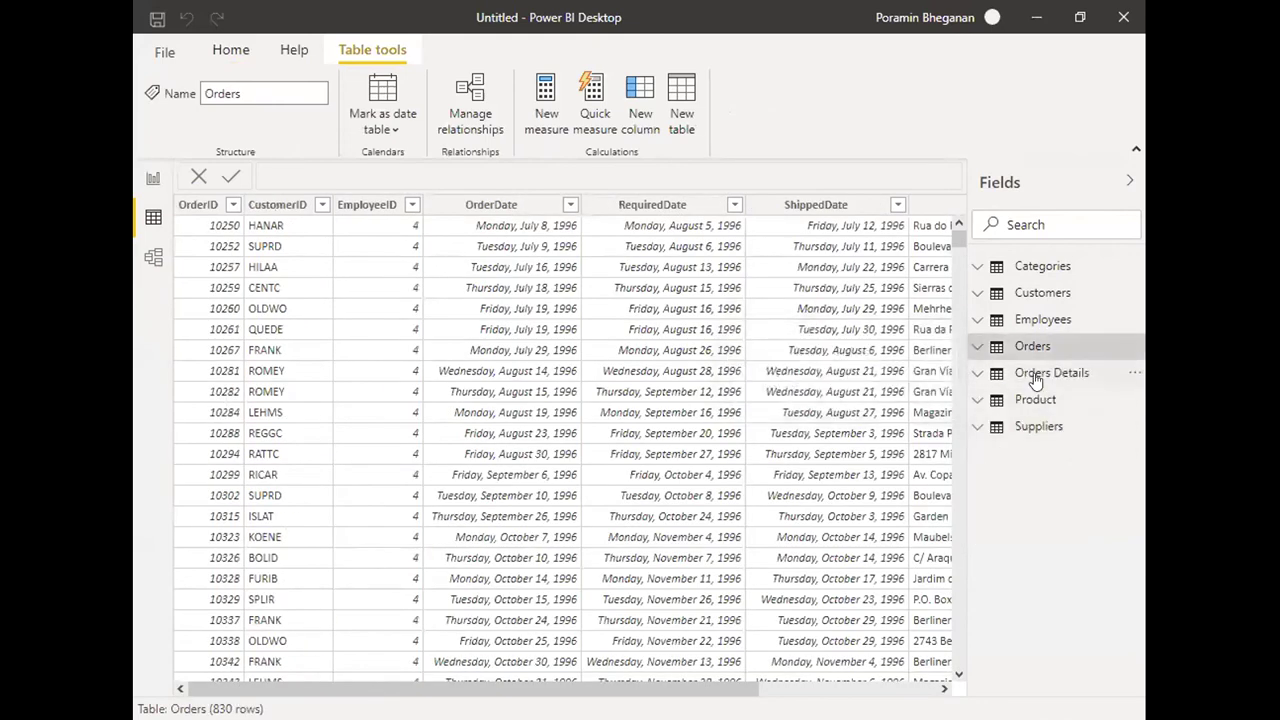
pyautogui.click(1040, 372)
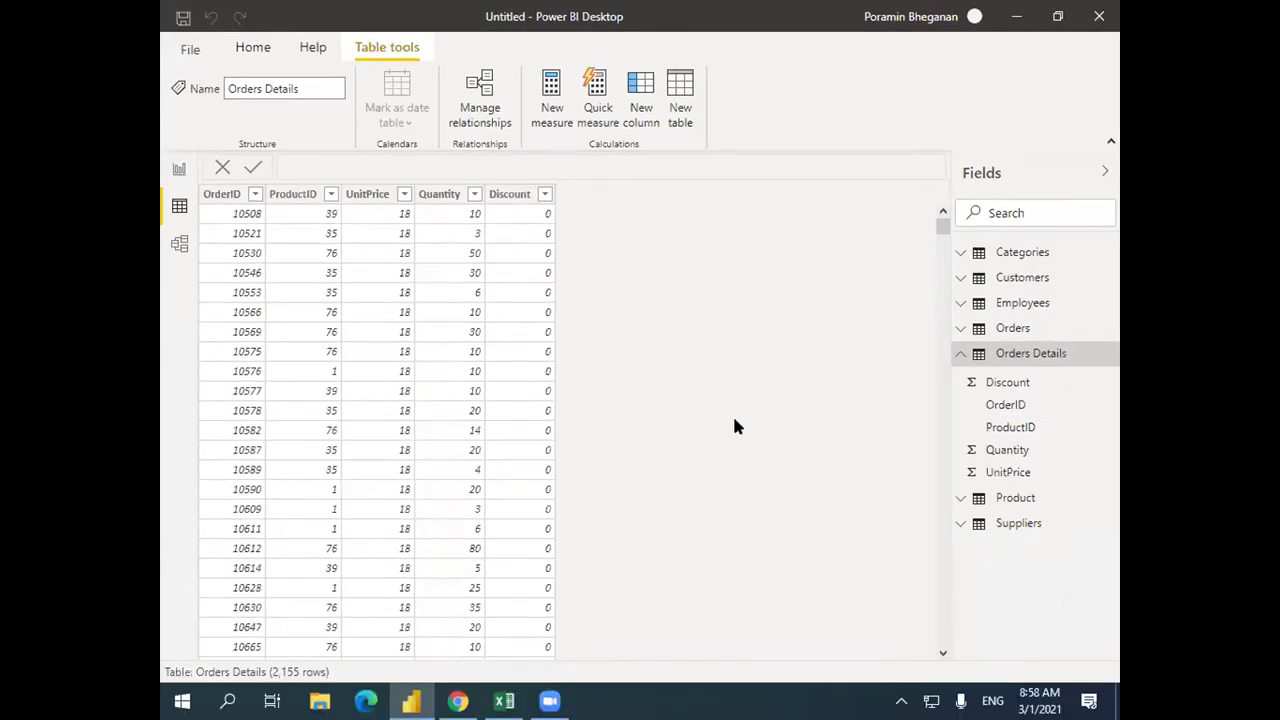
# Switch to the ABC sales workbook in Excel and turn on filtering for the OrderID column of the Orders Details sheet.
pyautogui.click(504, 700)
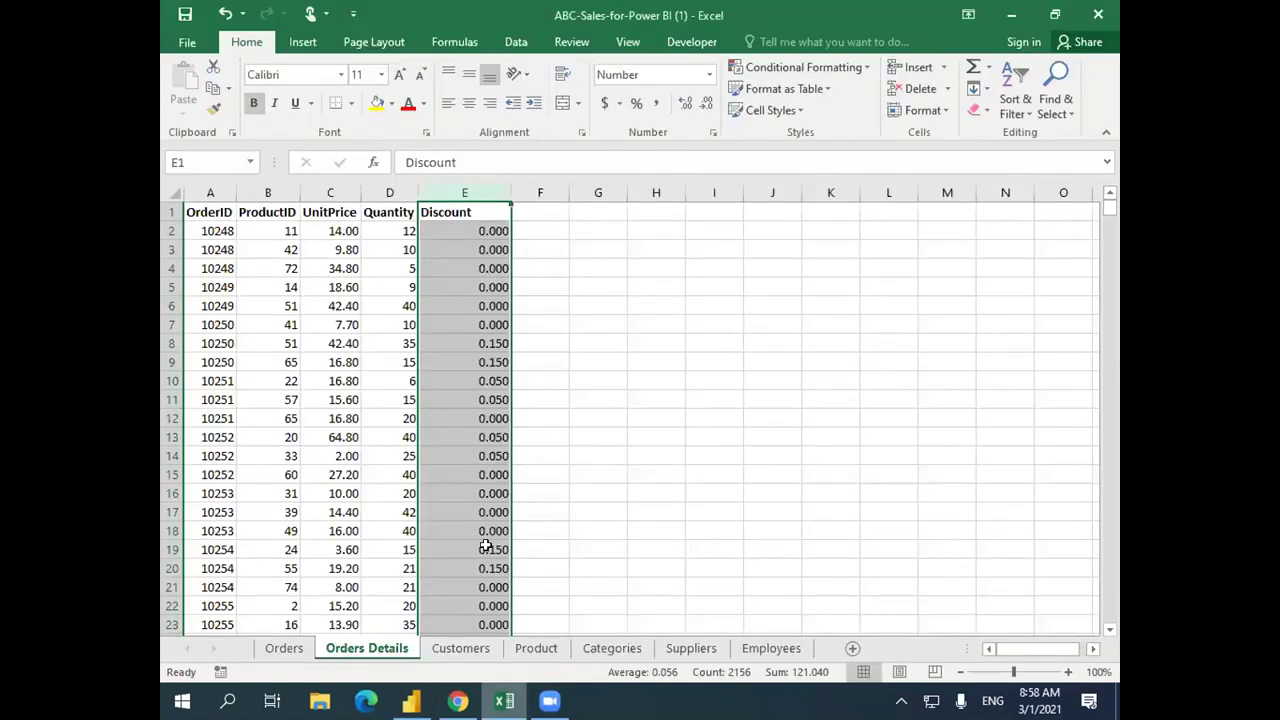
pyautogui.click(210, 192)
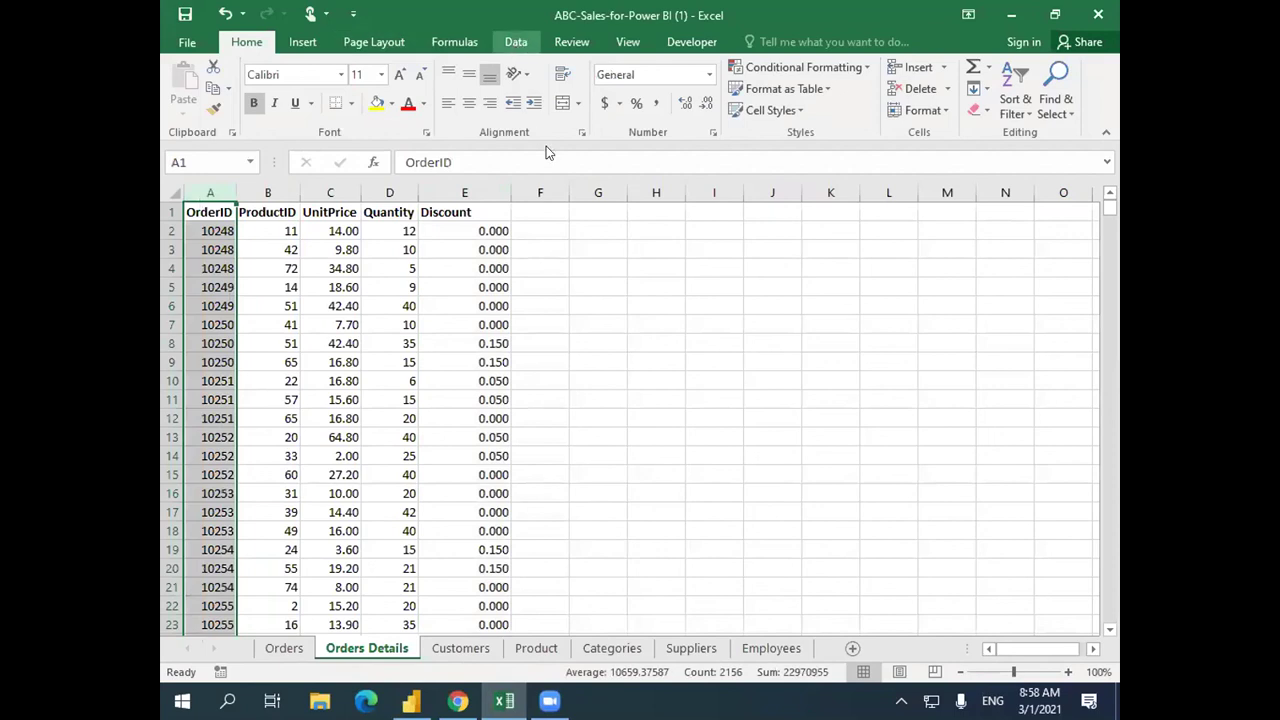
pyautogui.click(574, 46)
pyautogui.click(522, 42)
pyautogui.click(606, 102)
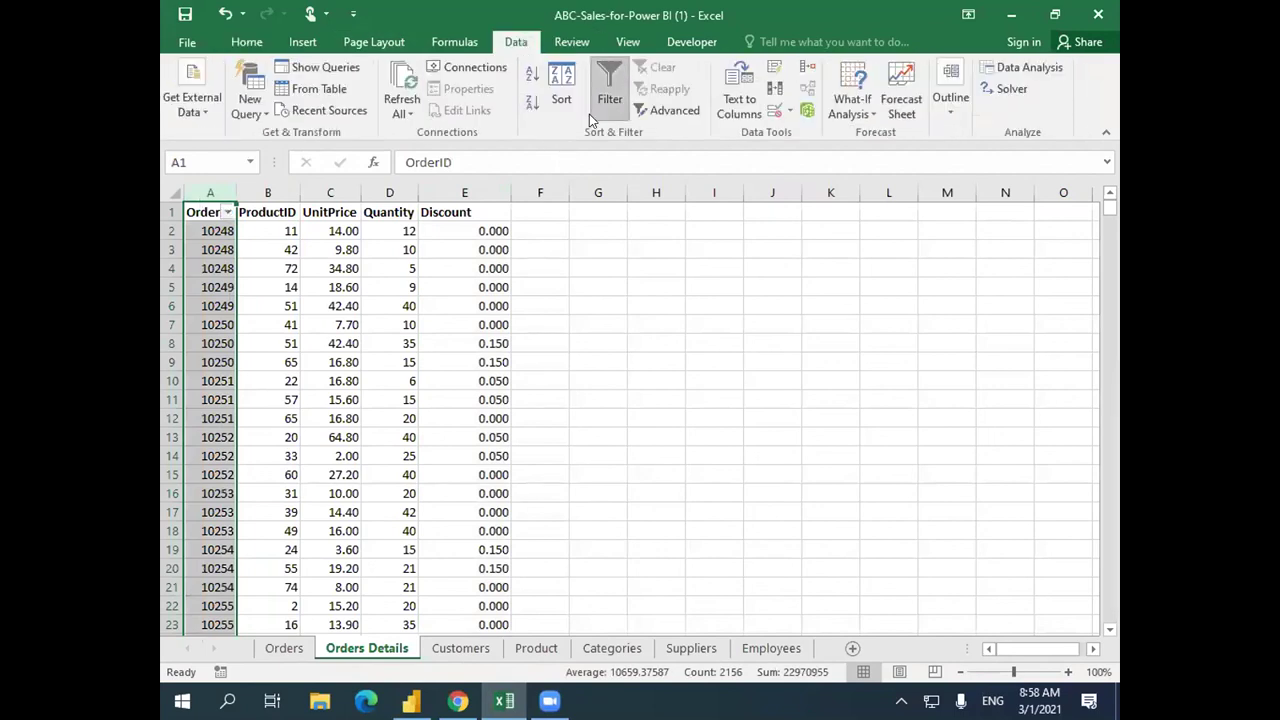
# Filter the OrderID column to only the order number listed first in Power BI's Orders Details table.
pyautogui.click(228, 212)
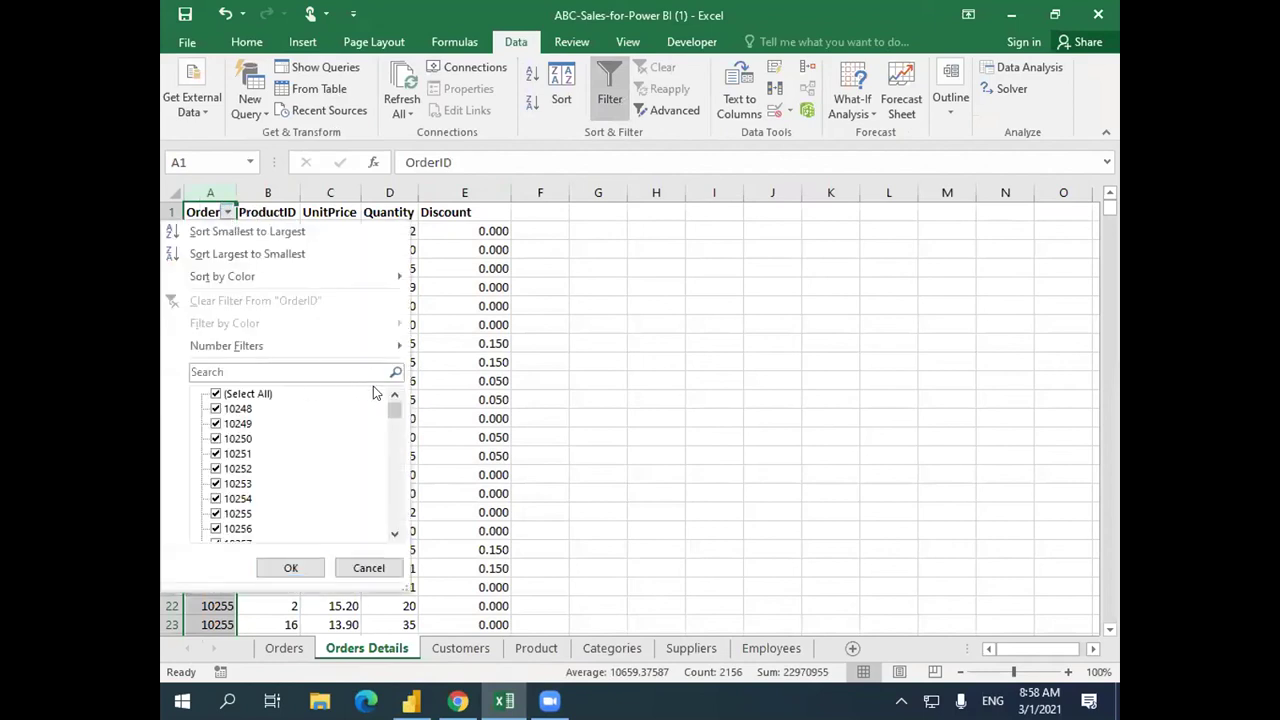
pyautogui.click(215, 394)
pyautogui.scroll(-11, 300, 480)
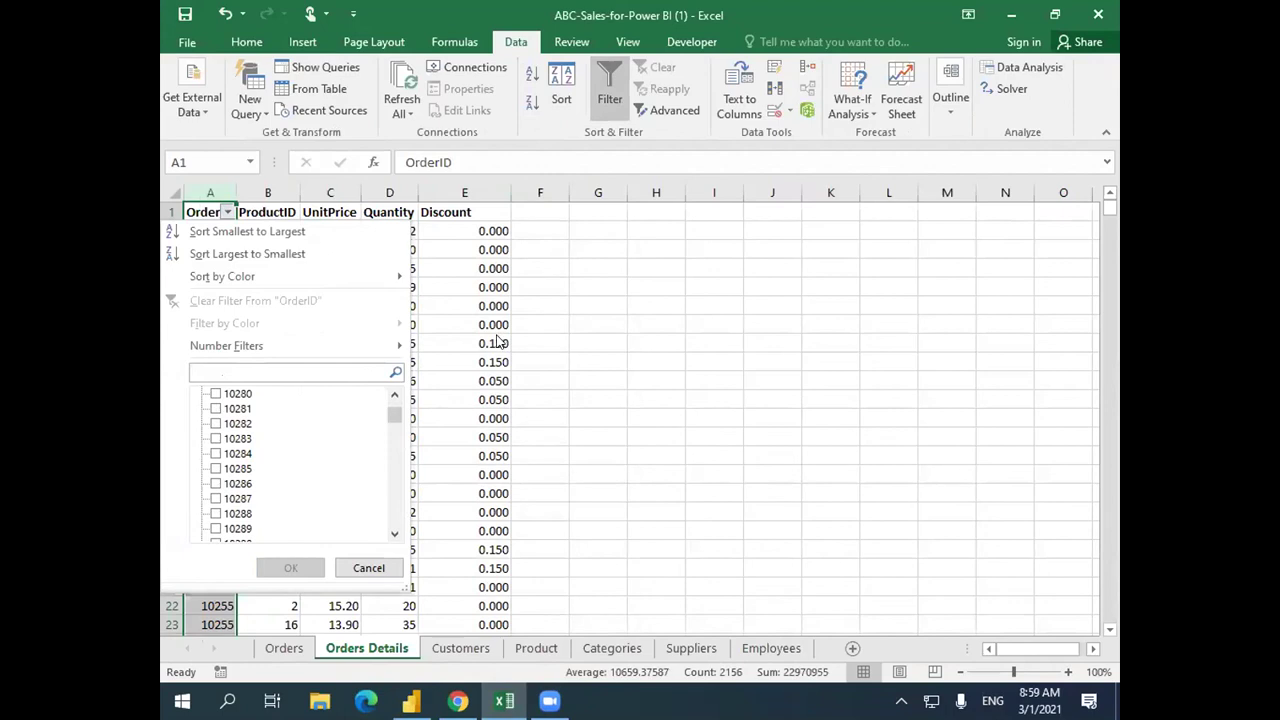
pyautogui.write('10508')
pyautogui.click(290, 567)
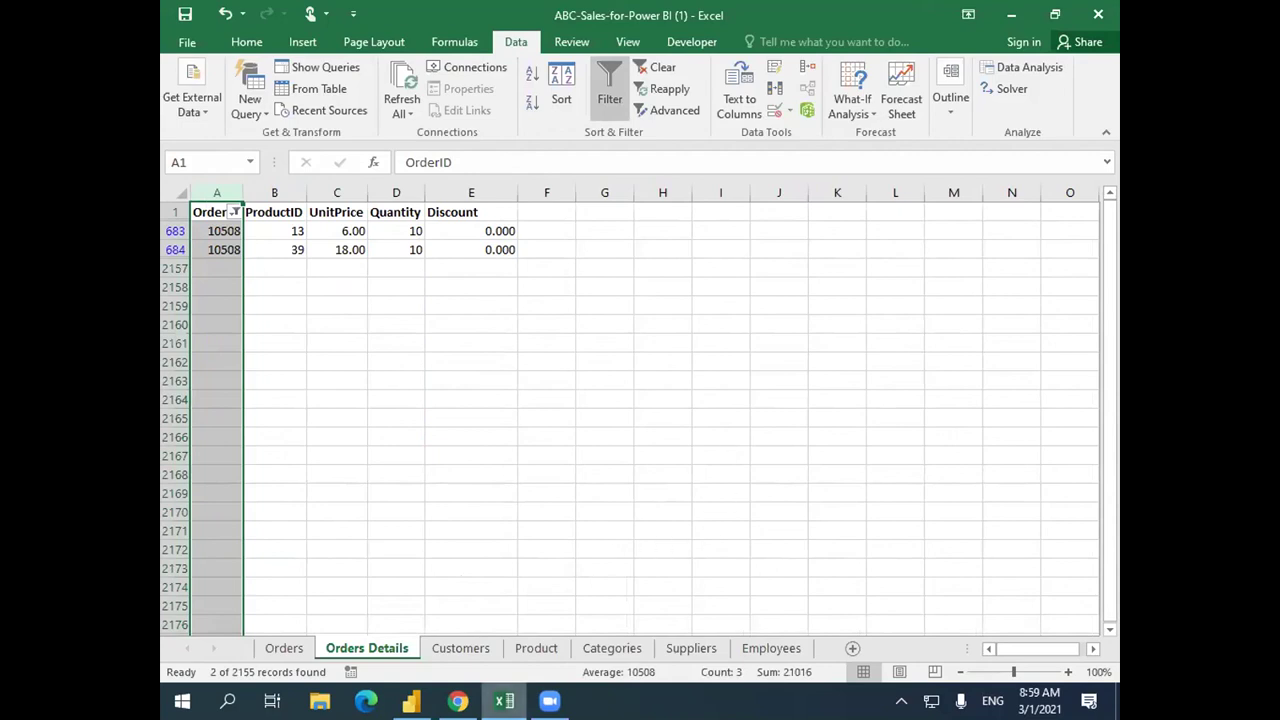
# Return to Power BI and examine the distinct Discount values of the Orders Details table without applying a filter.
pyautogui.moveTo(411, 701)
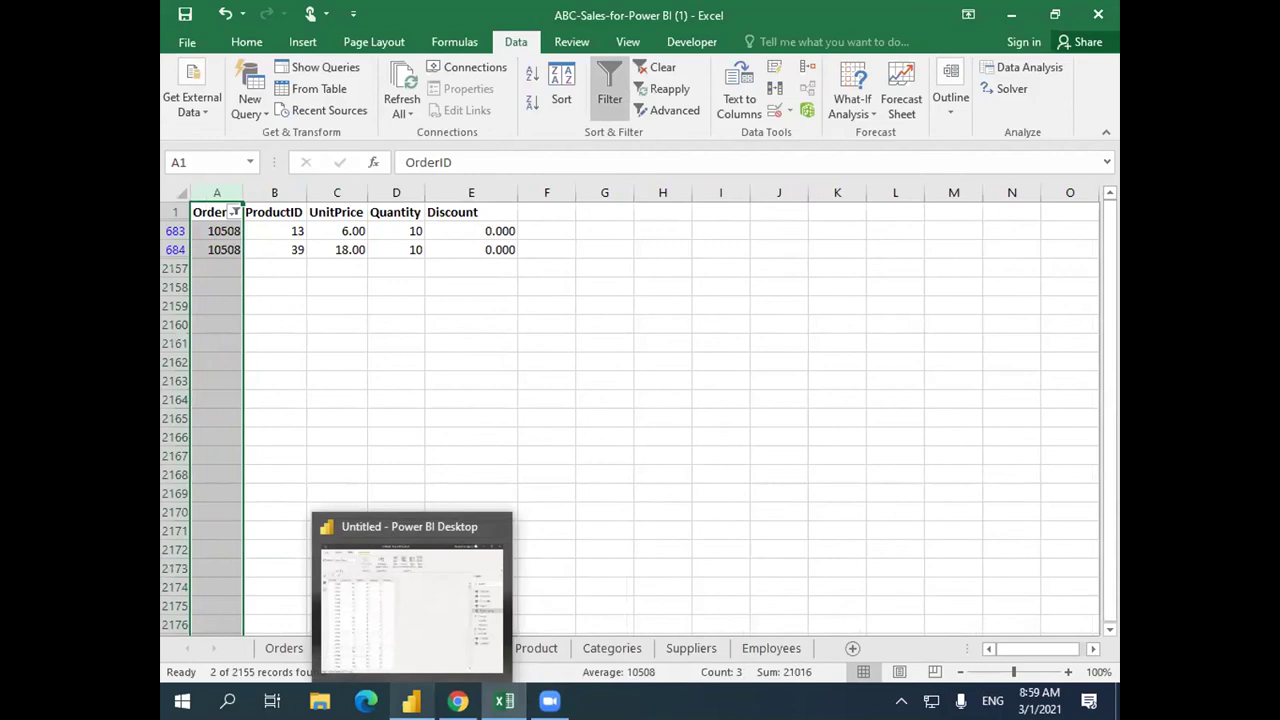
pyautogui.click(411, 701)
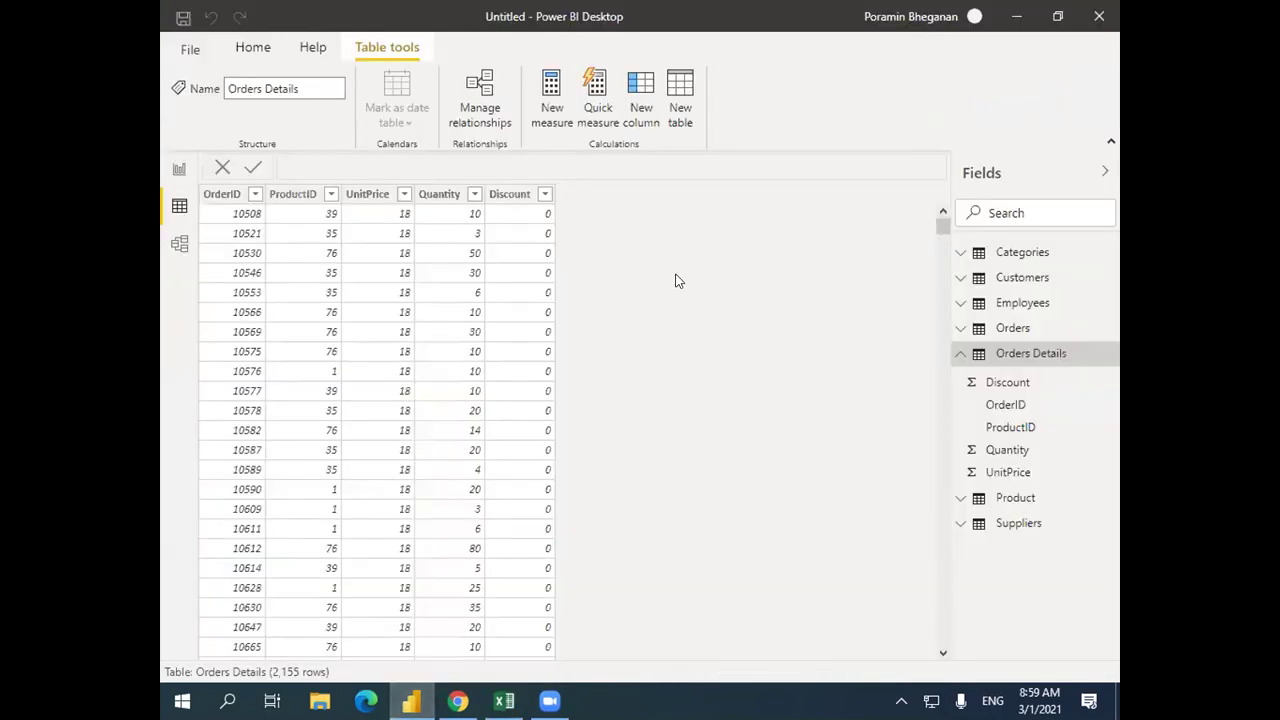
pyautogui.click(545, 195)
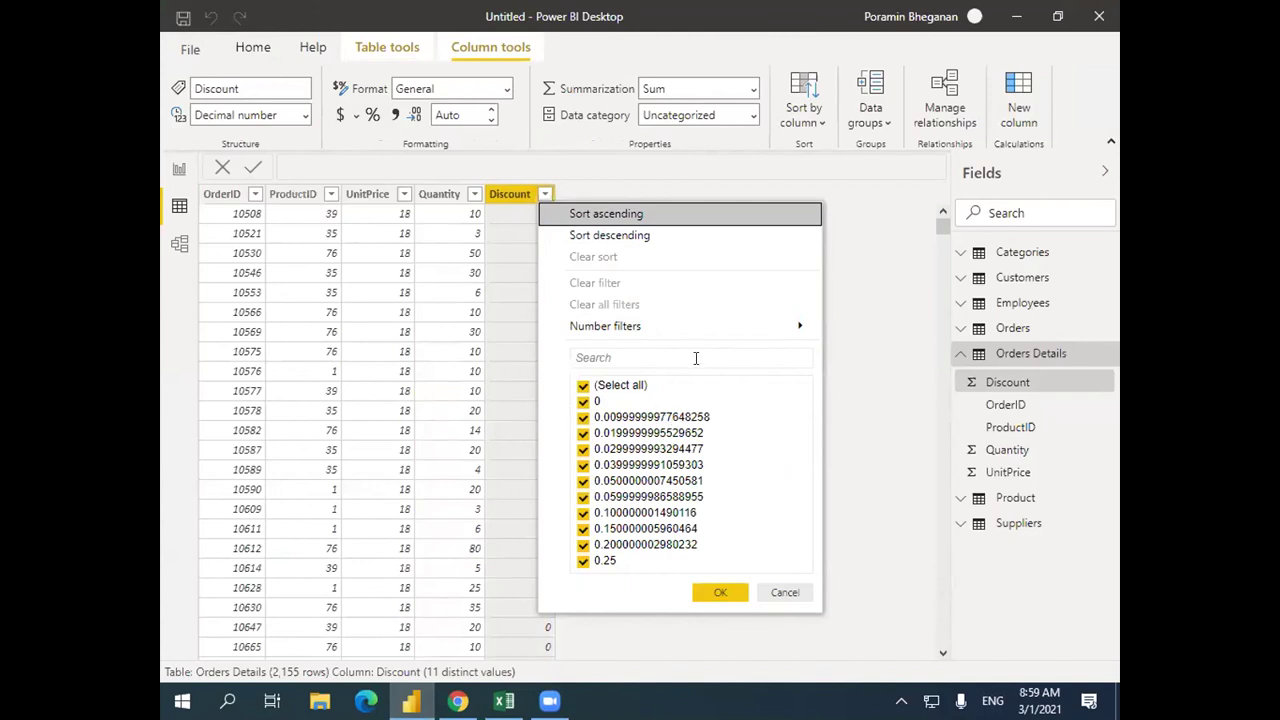
pyautogui.click(773, 591)
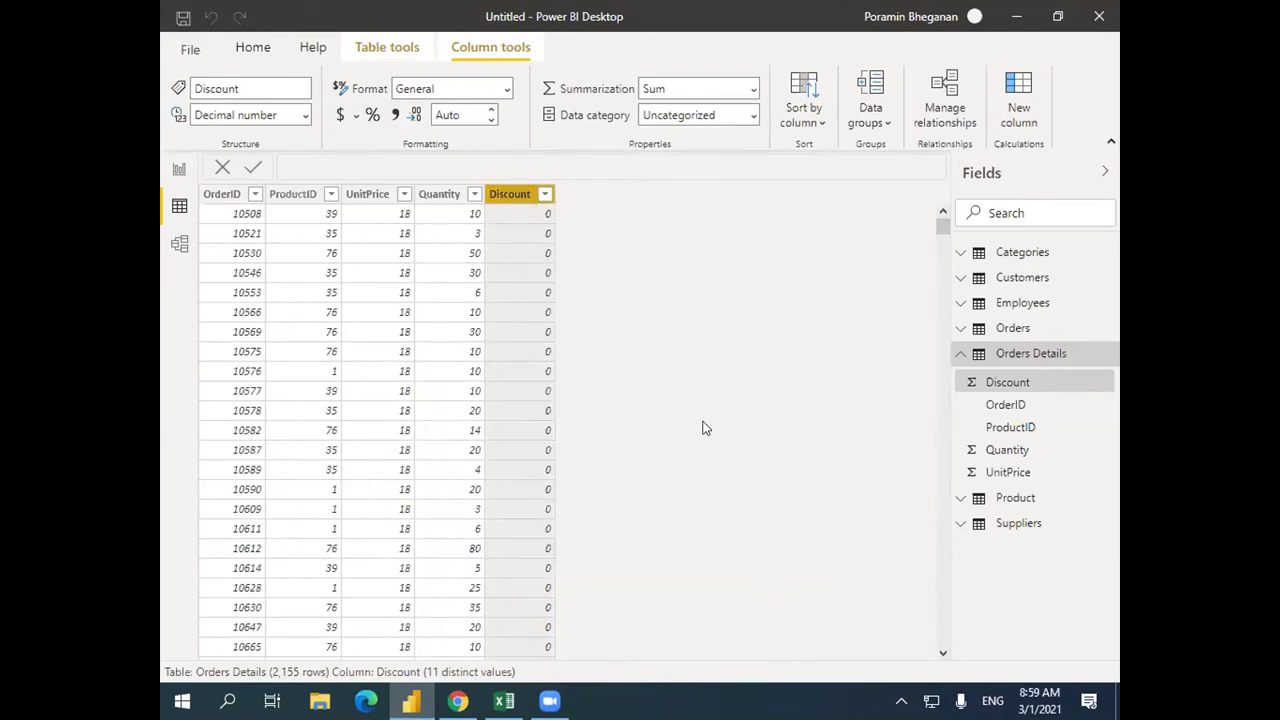